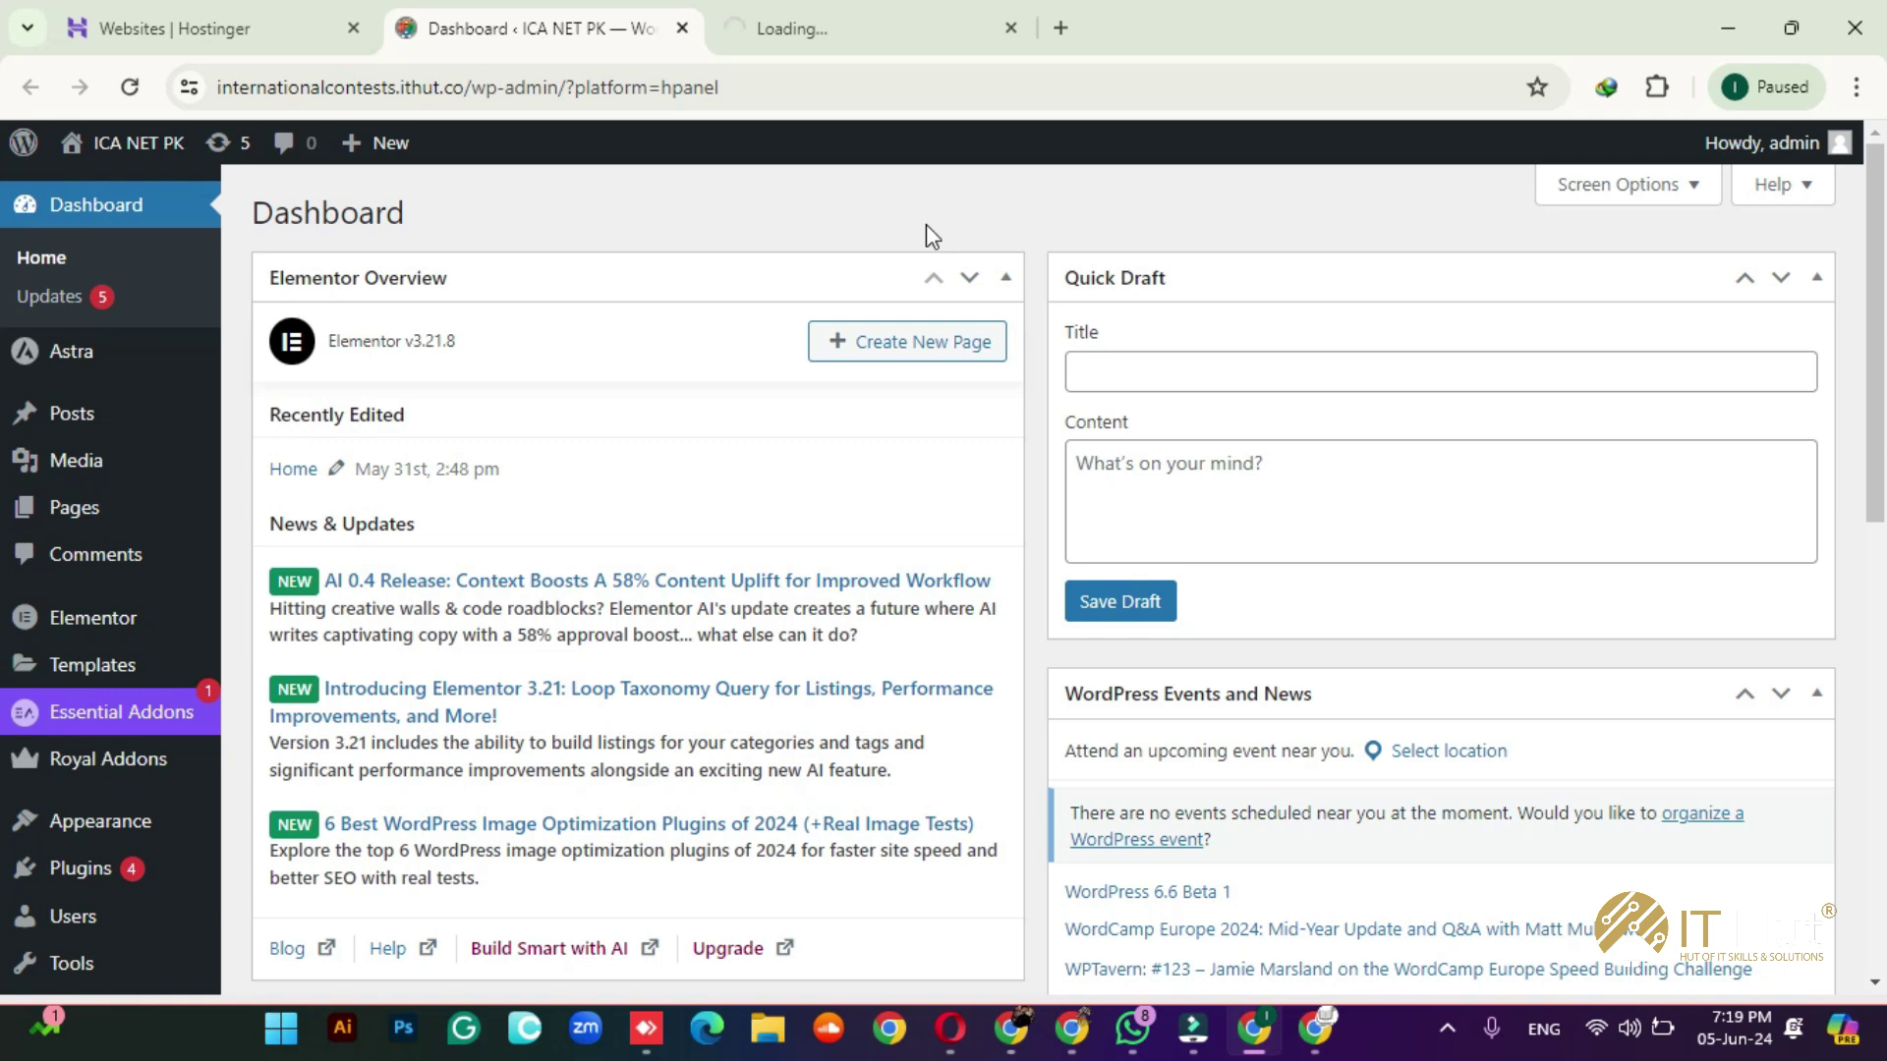
Step: Open the page for adding new plugins and search the plugin directory for "wpforms"
scroll(114, 784, "down", 1)
left_click(106, 747)
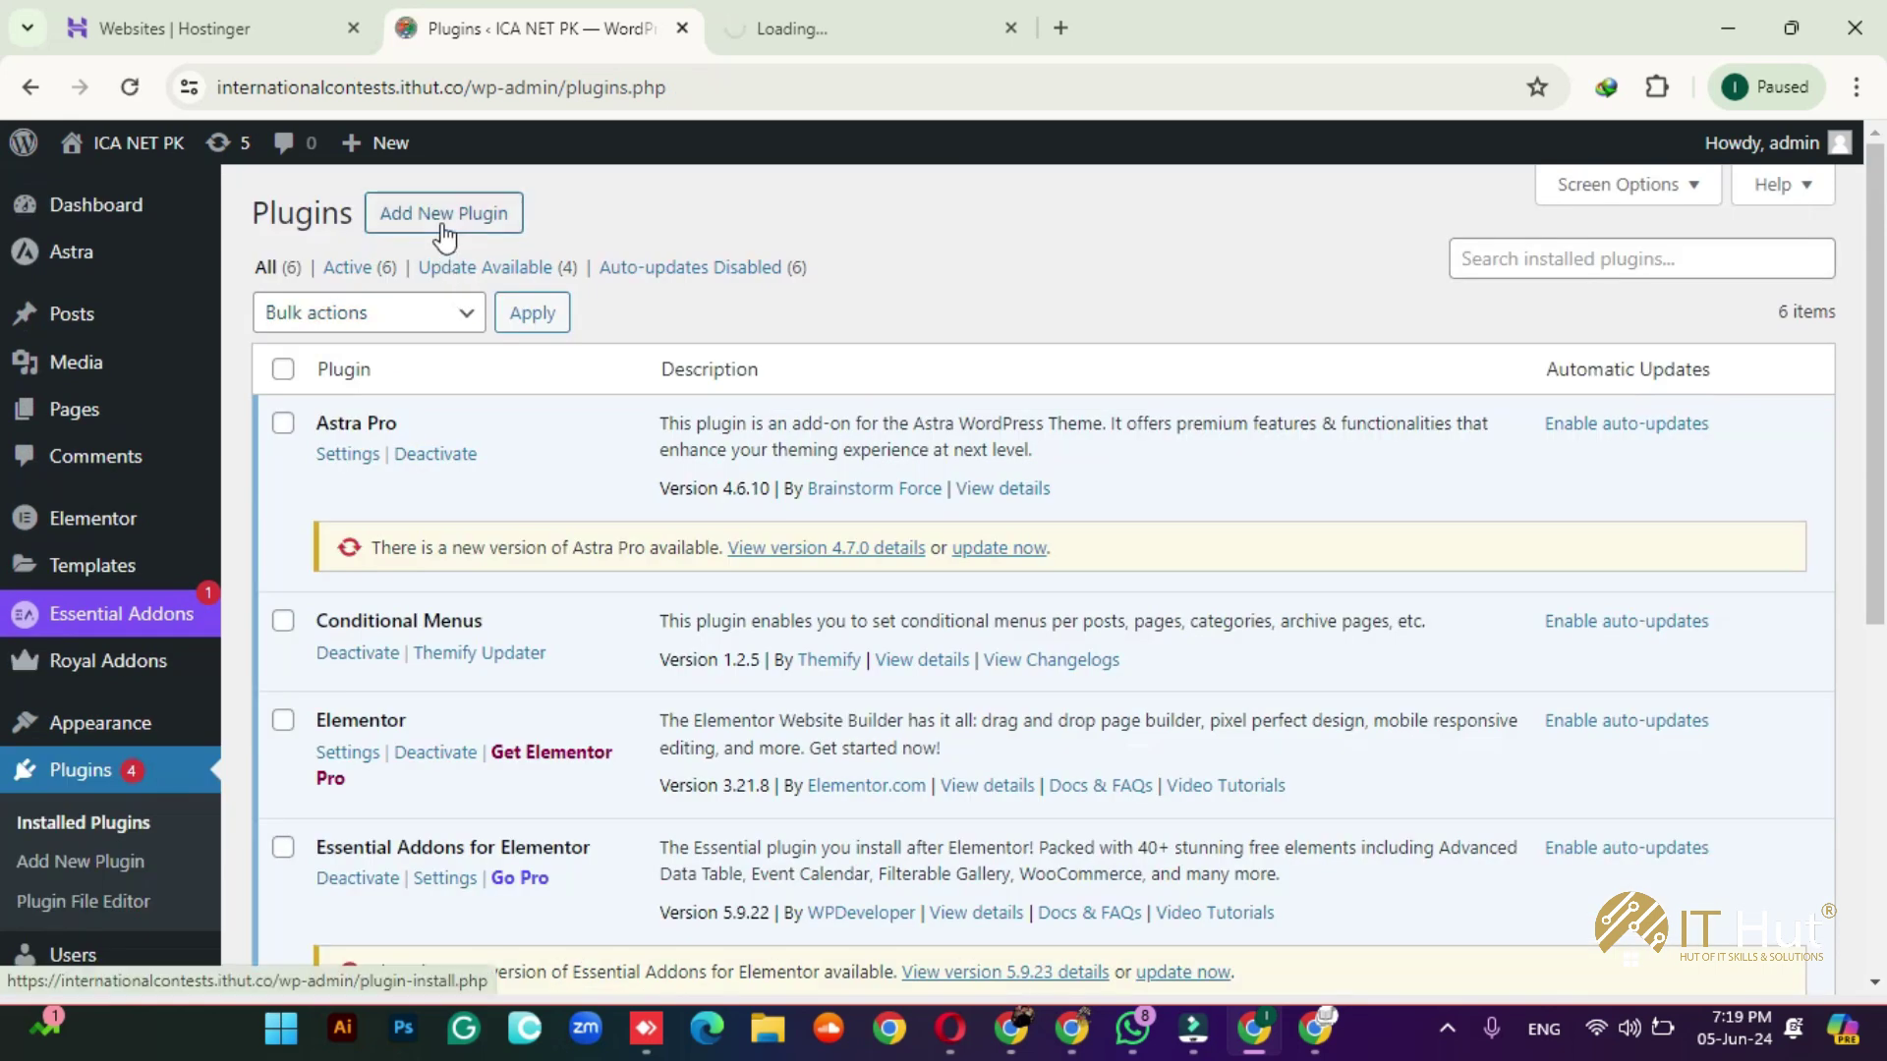
left_click(445, 234)
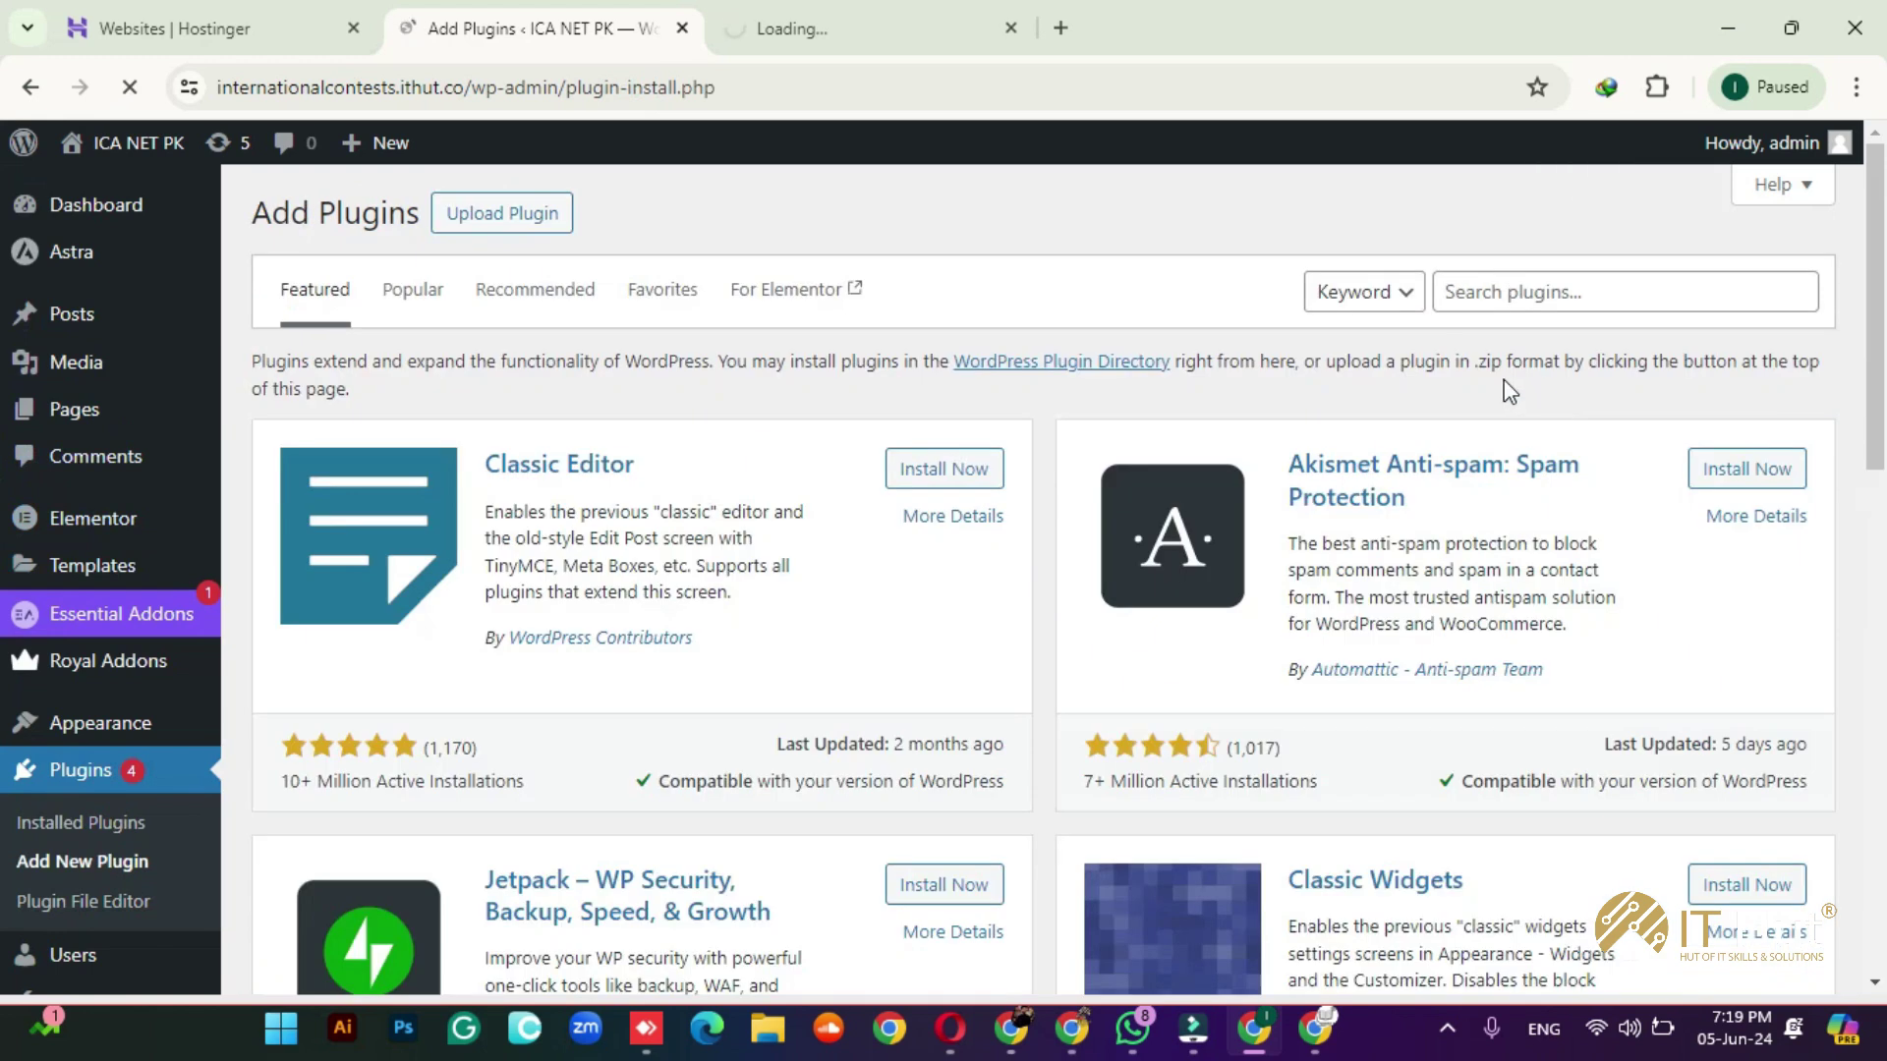
left_click(1521, 295)
type("wpfor")
key("BackSpace")
key("BackSpace")
type("orms")
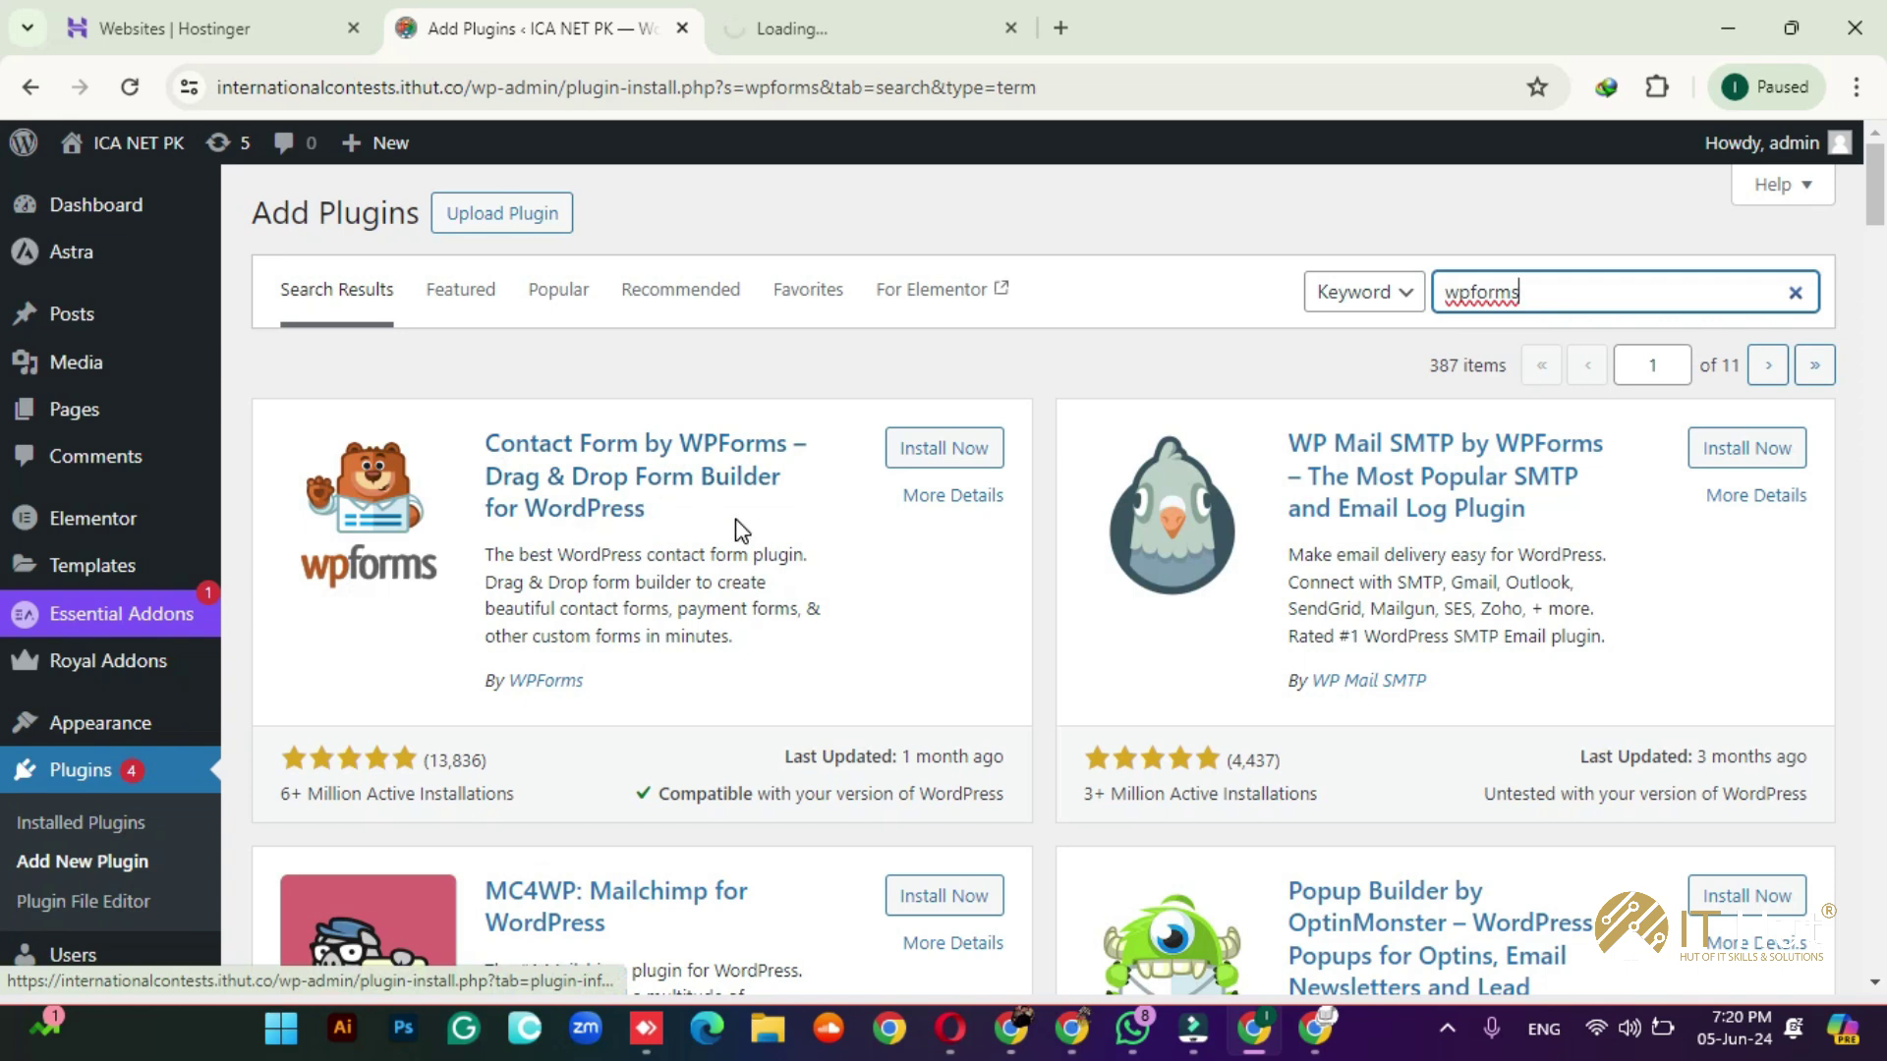
Step: Install and activate the "Contact Form by WPForms" plugin
scroll(752, 527, "down", 2)
scroll(853, 451, "up", 2)
left_click(922, 452)
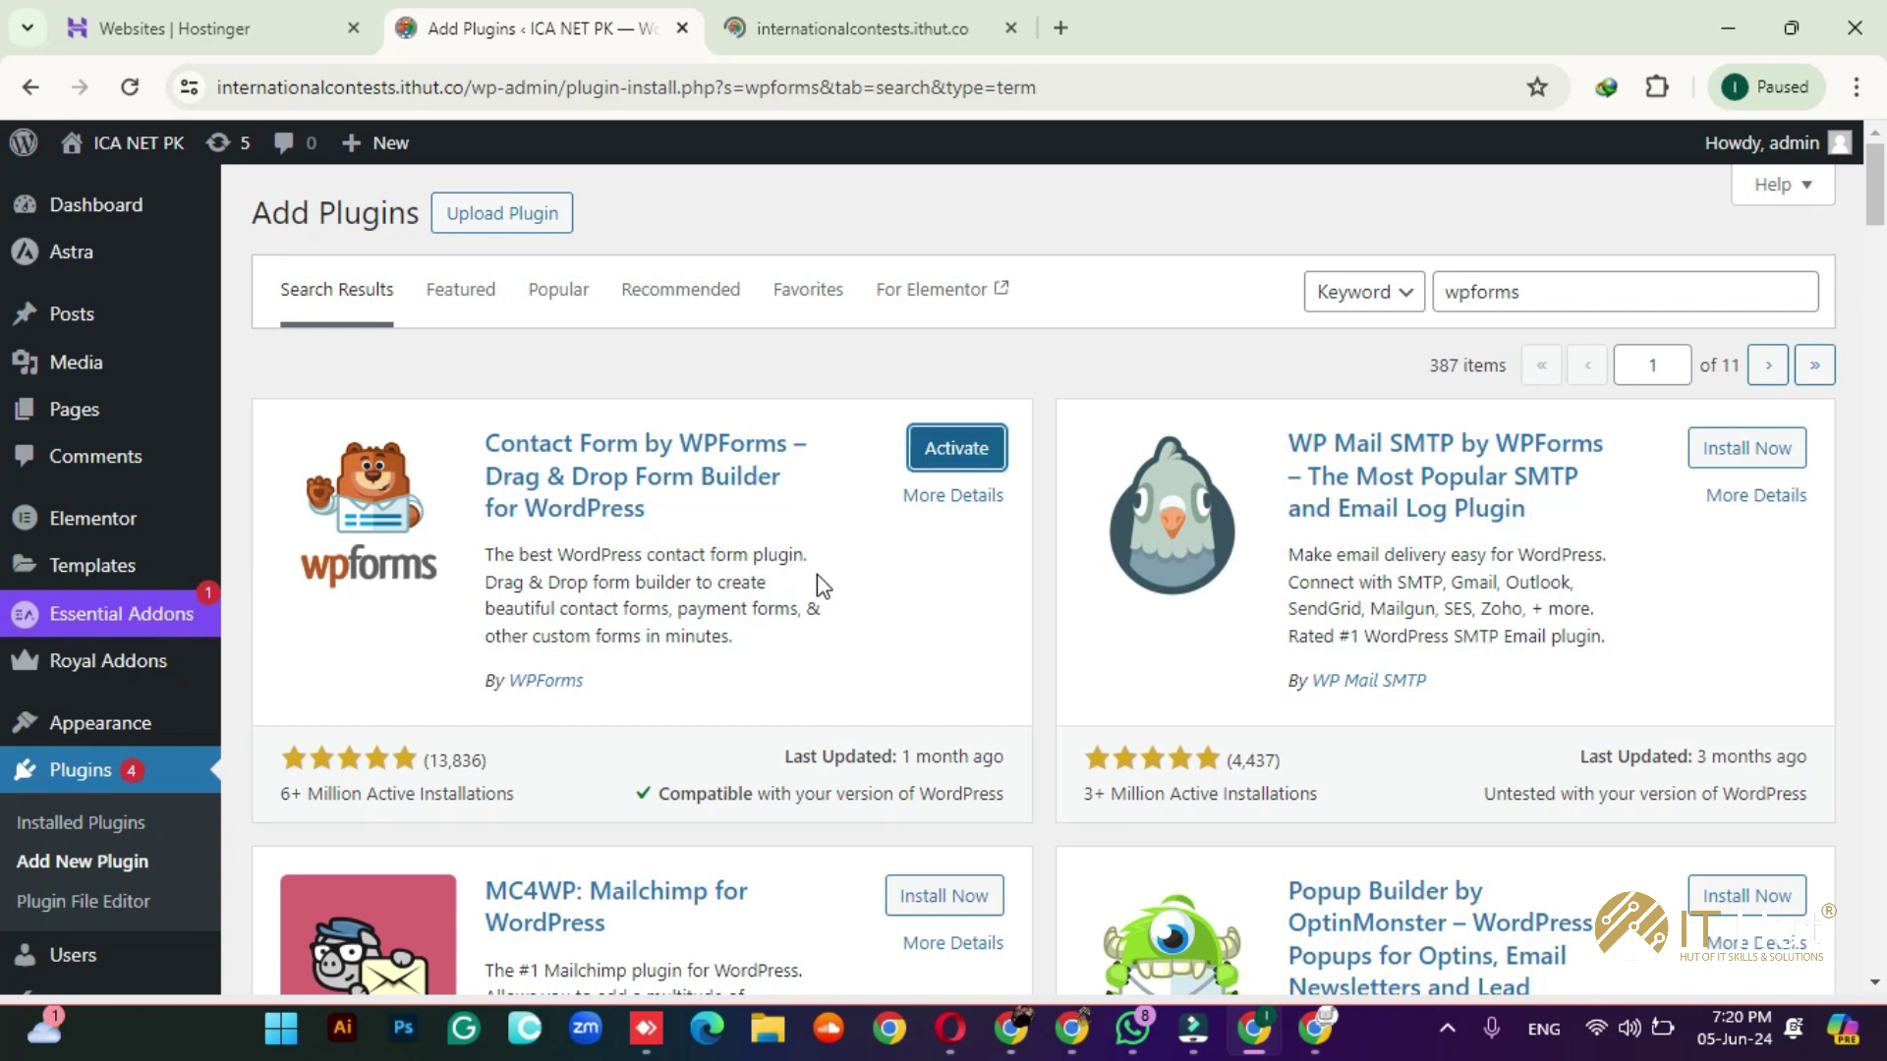
left_click(966, 449)
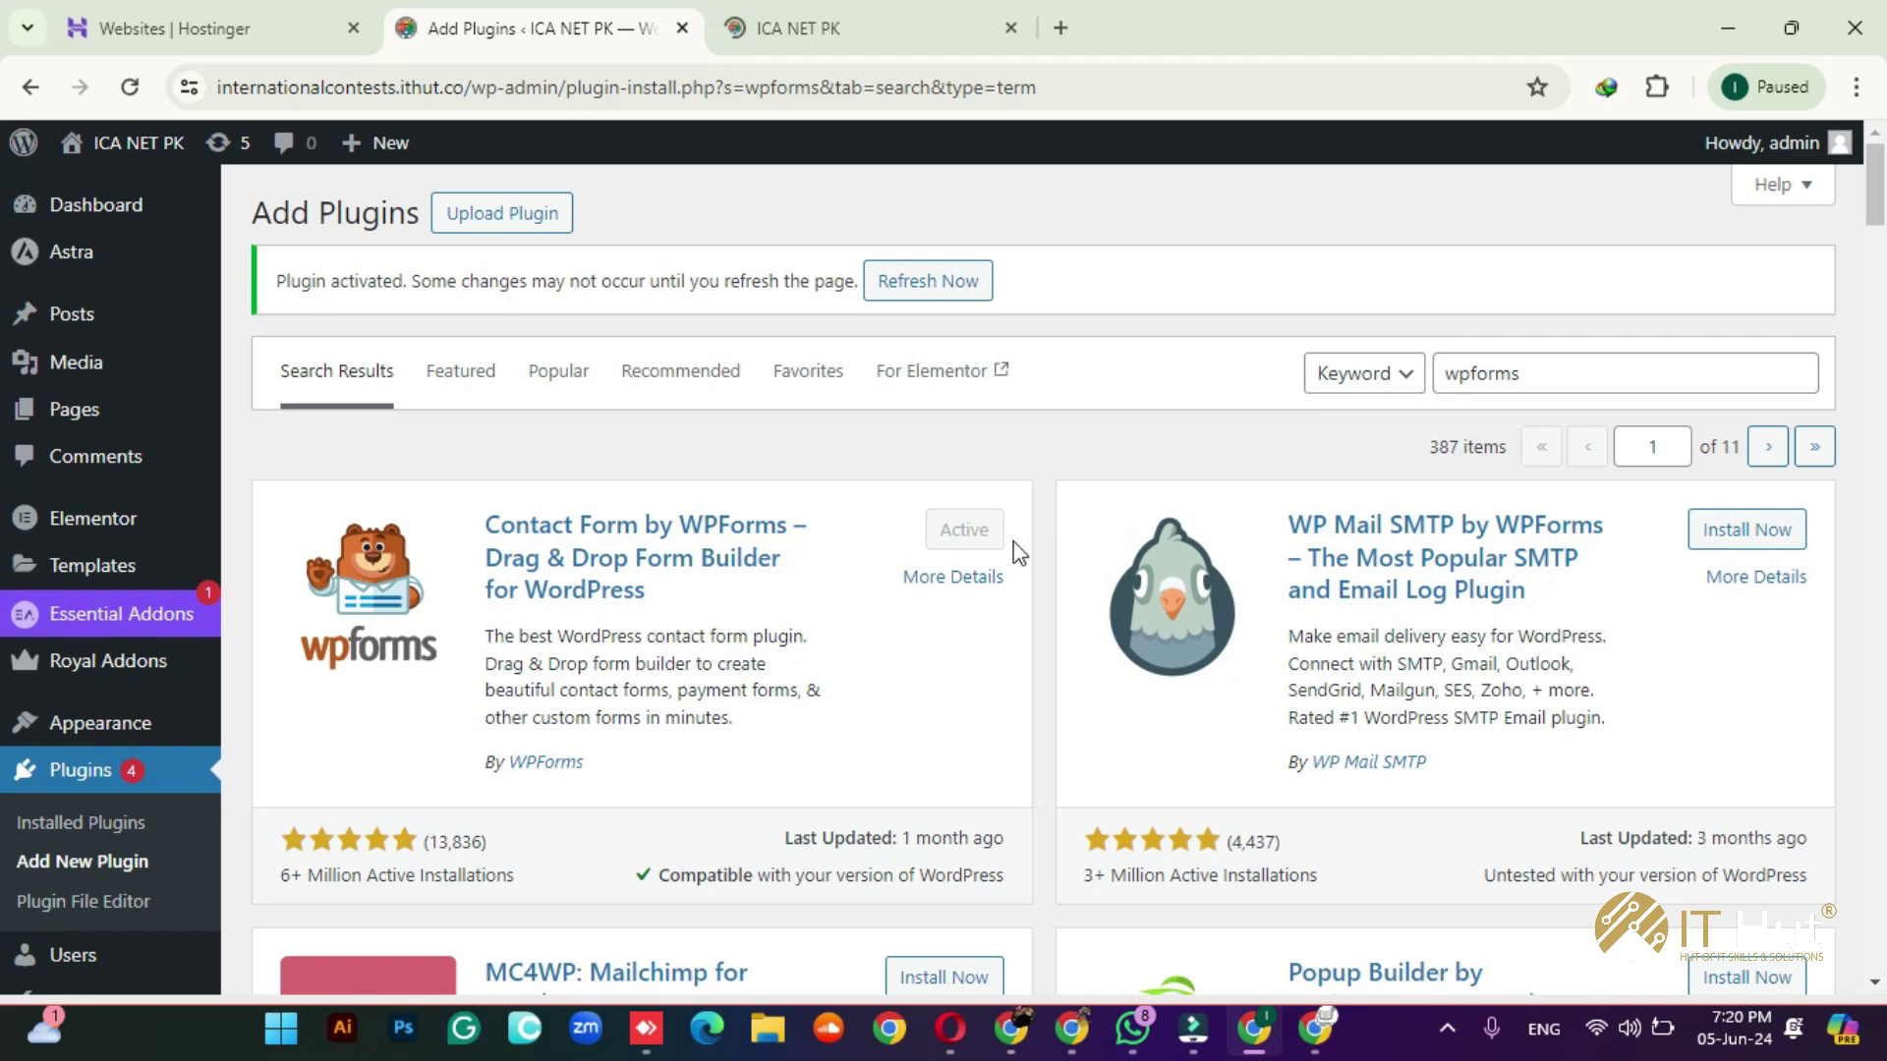
Step: Return to the WordPress dashboard, glance at the live ICA NET PK site, and open the WPForms forms overview
left_click(59, 206)
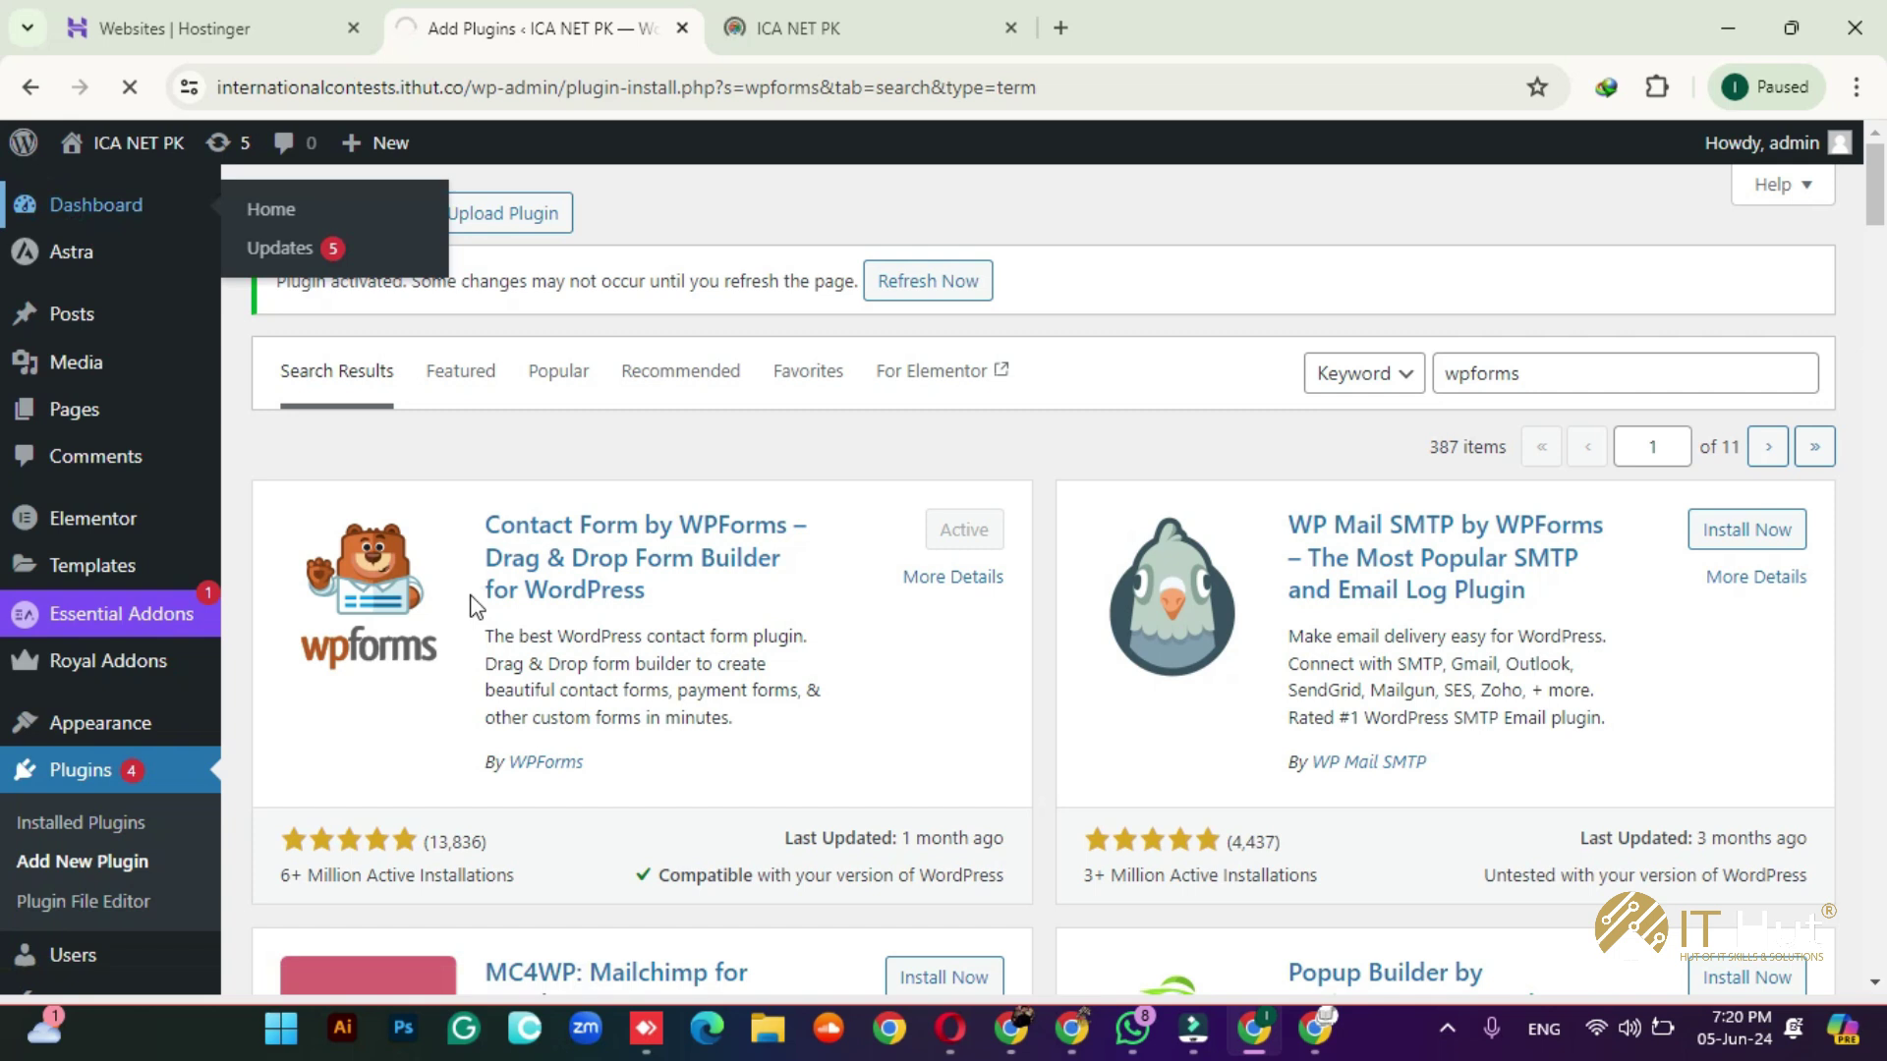
left_click(884, 13)
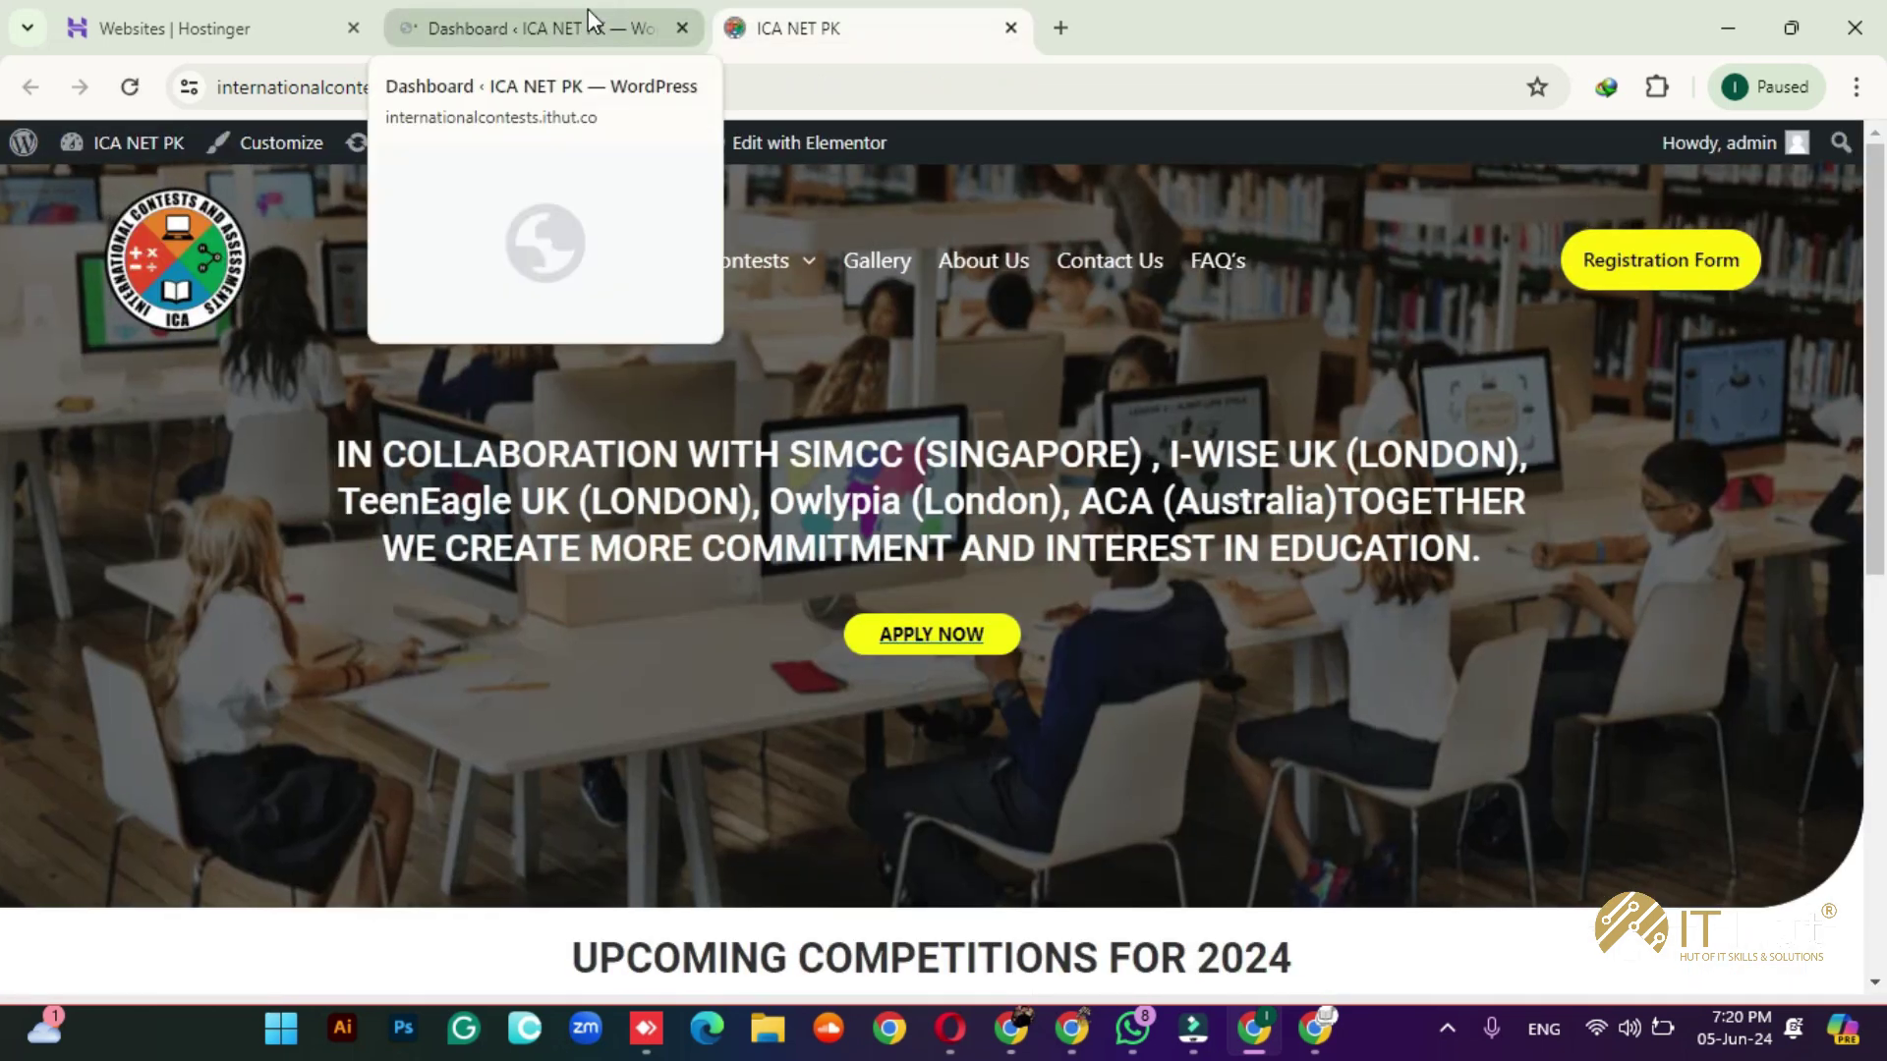
left_click(592, 16)
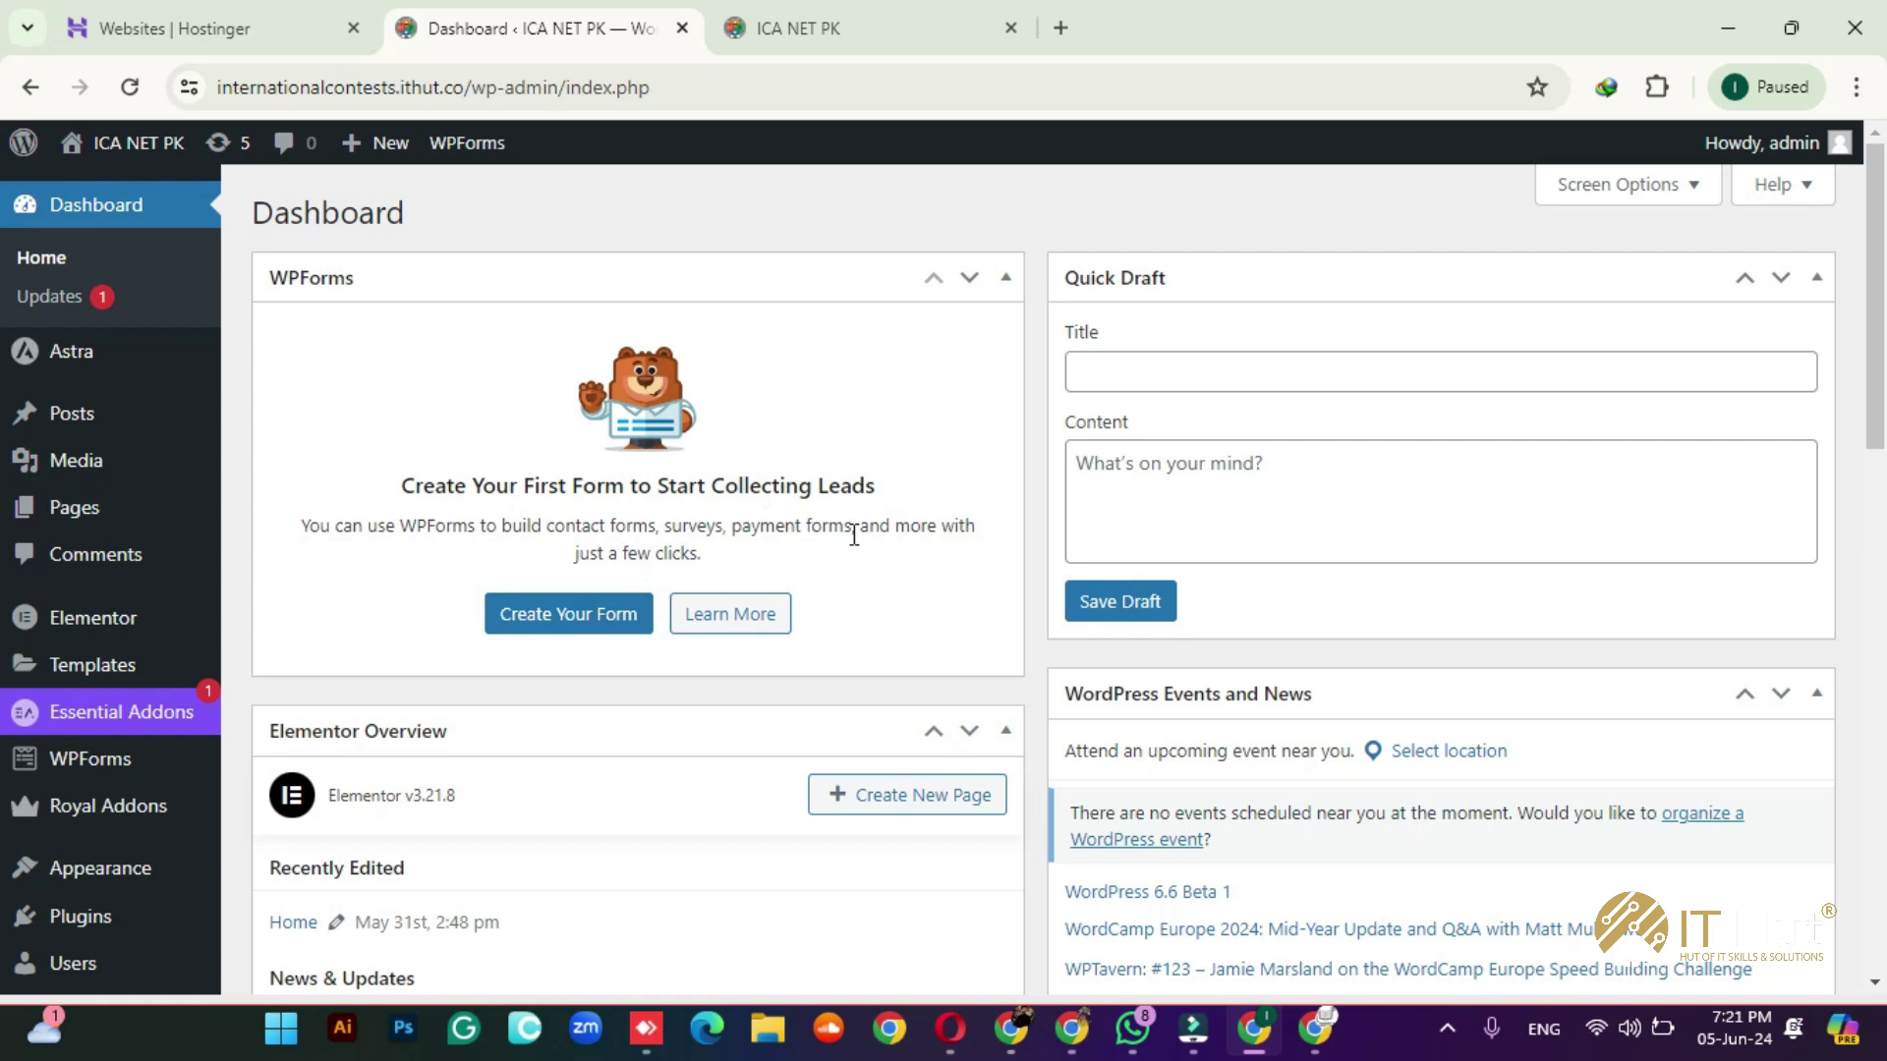
scroll(142, 599, "down", 3)
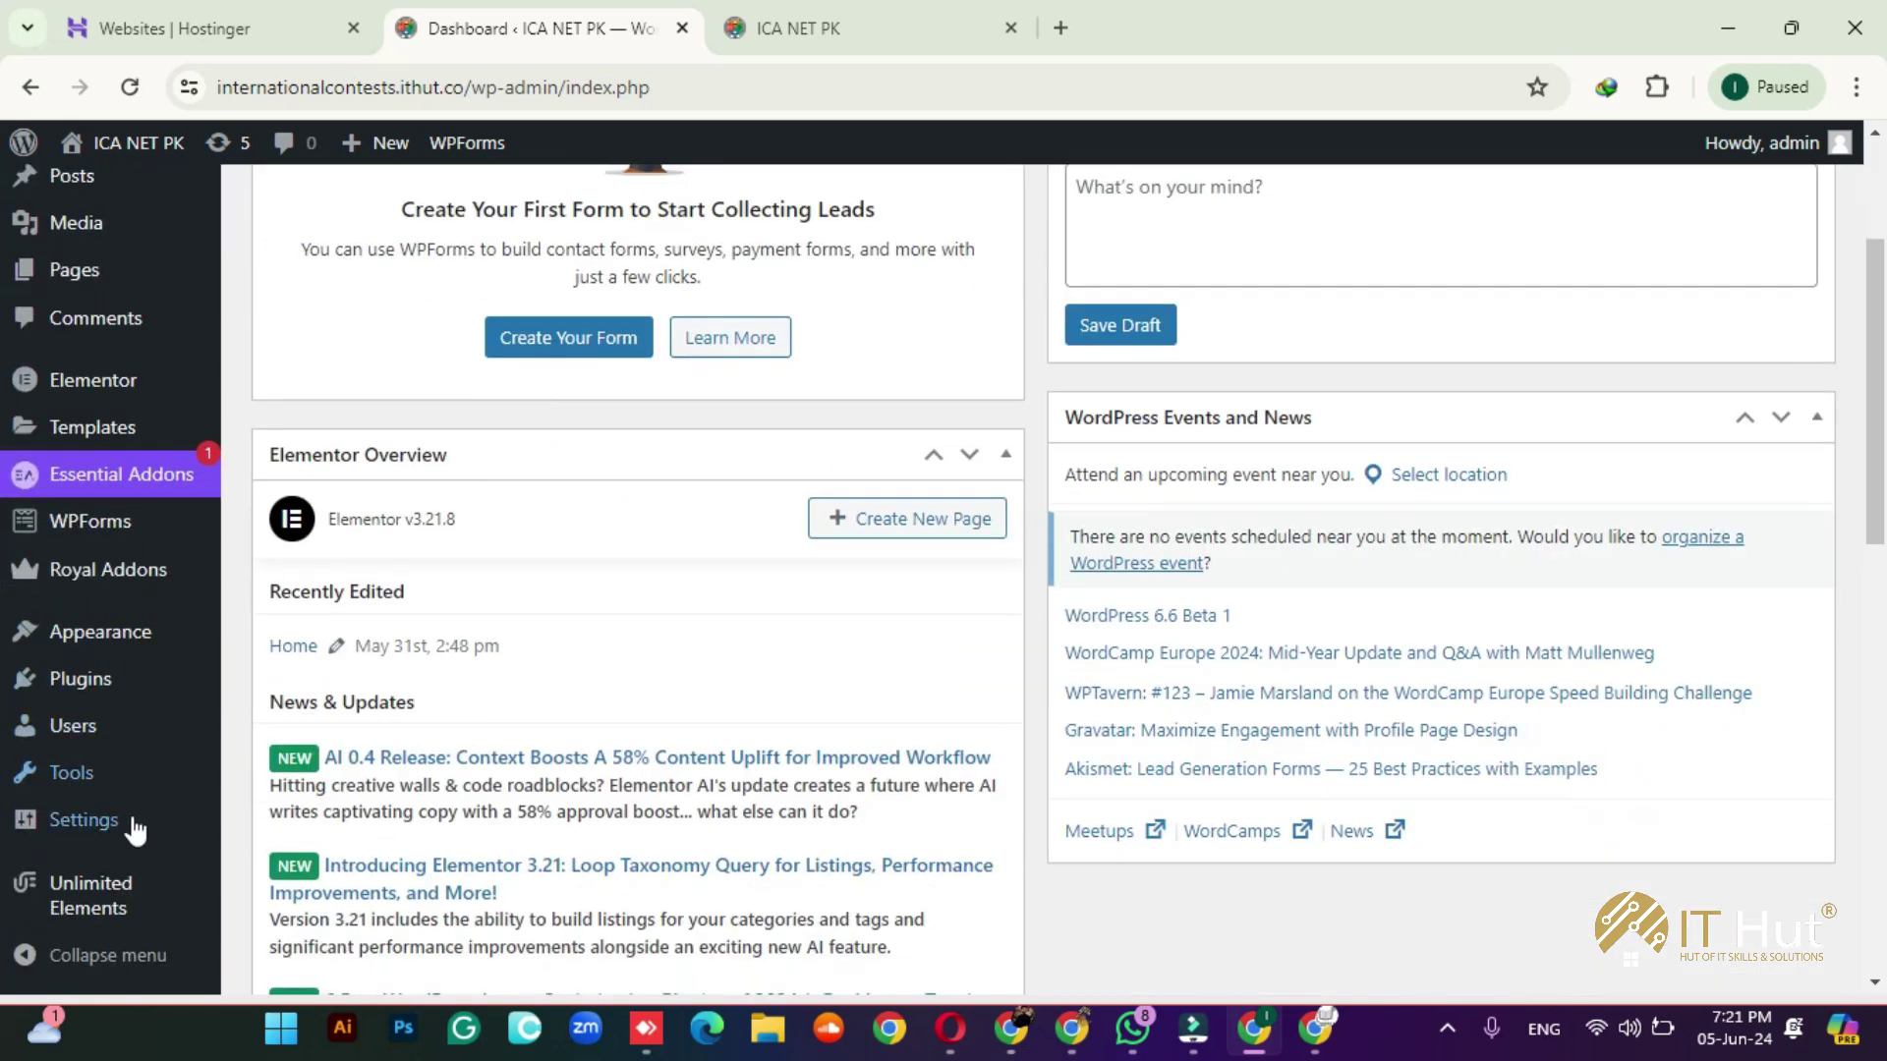
scroll(133, 831, "down", 3)
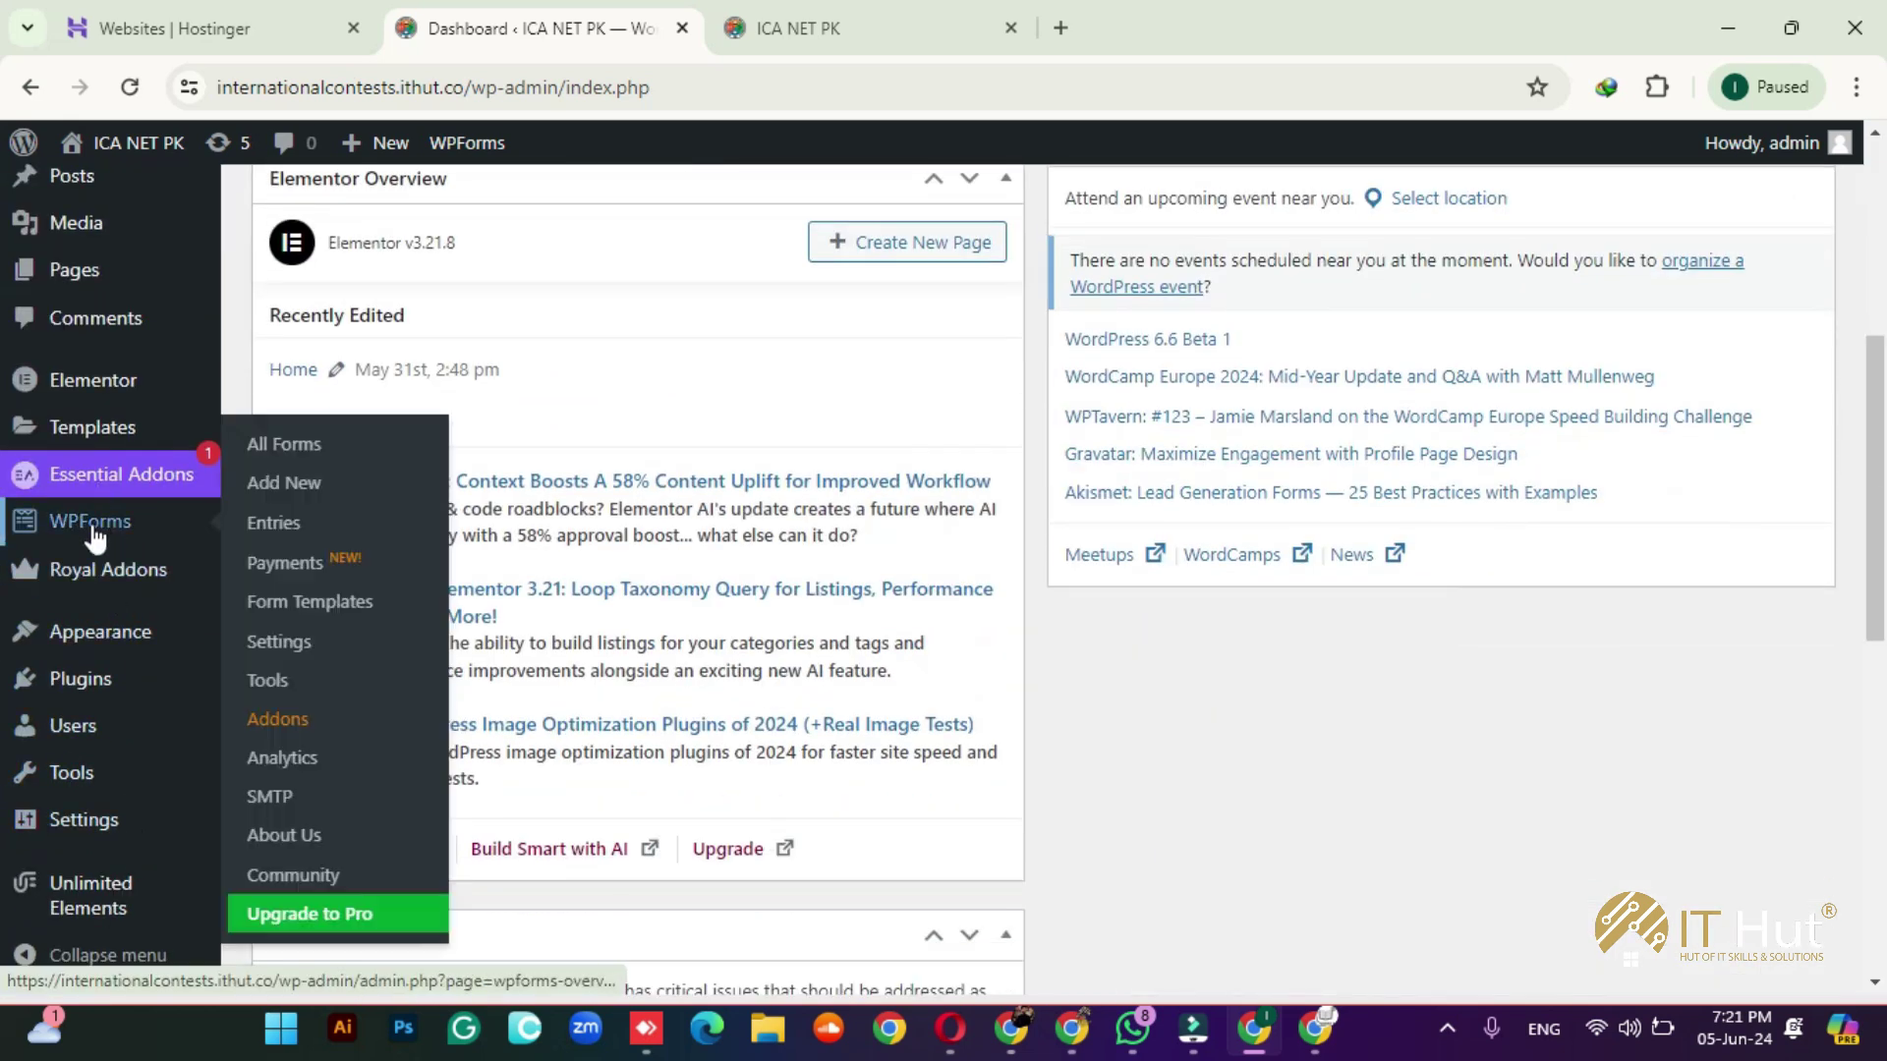
left_click(92, 529)
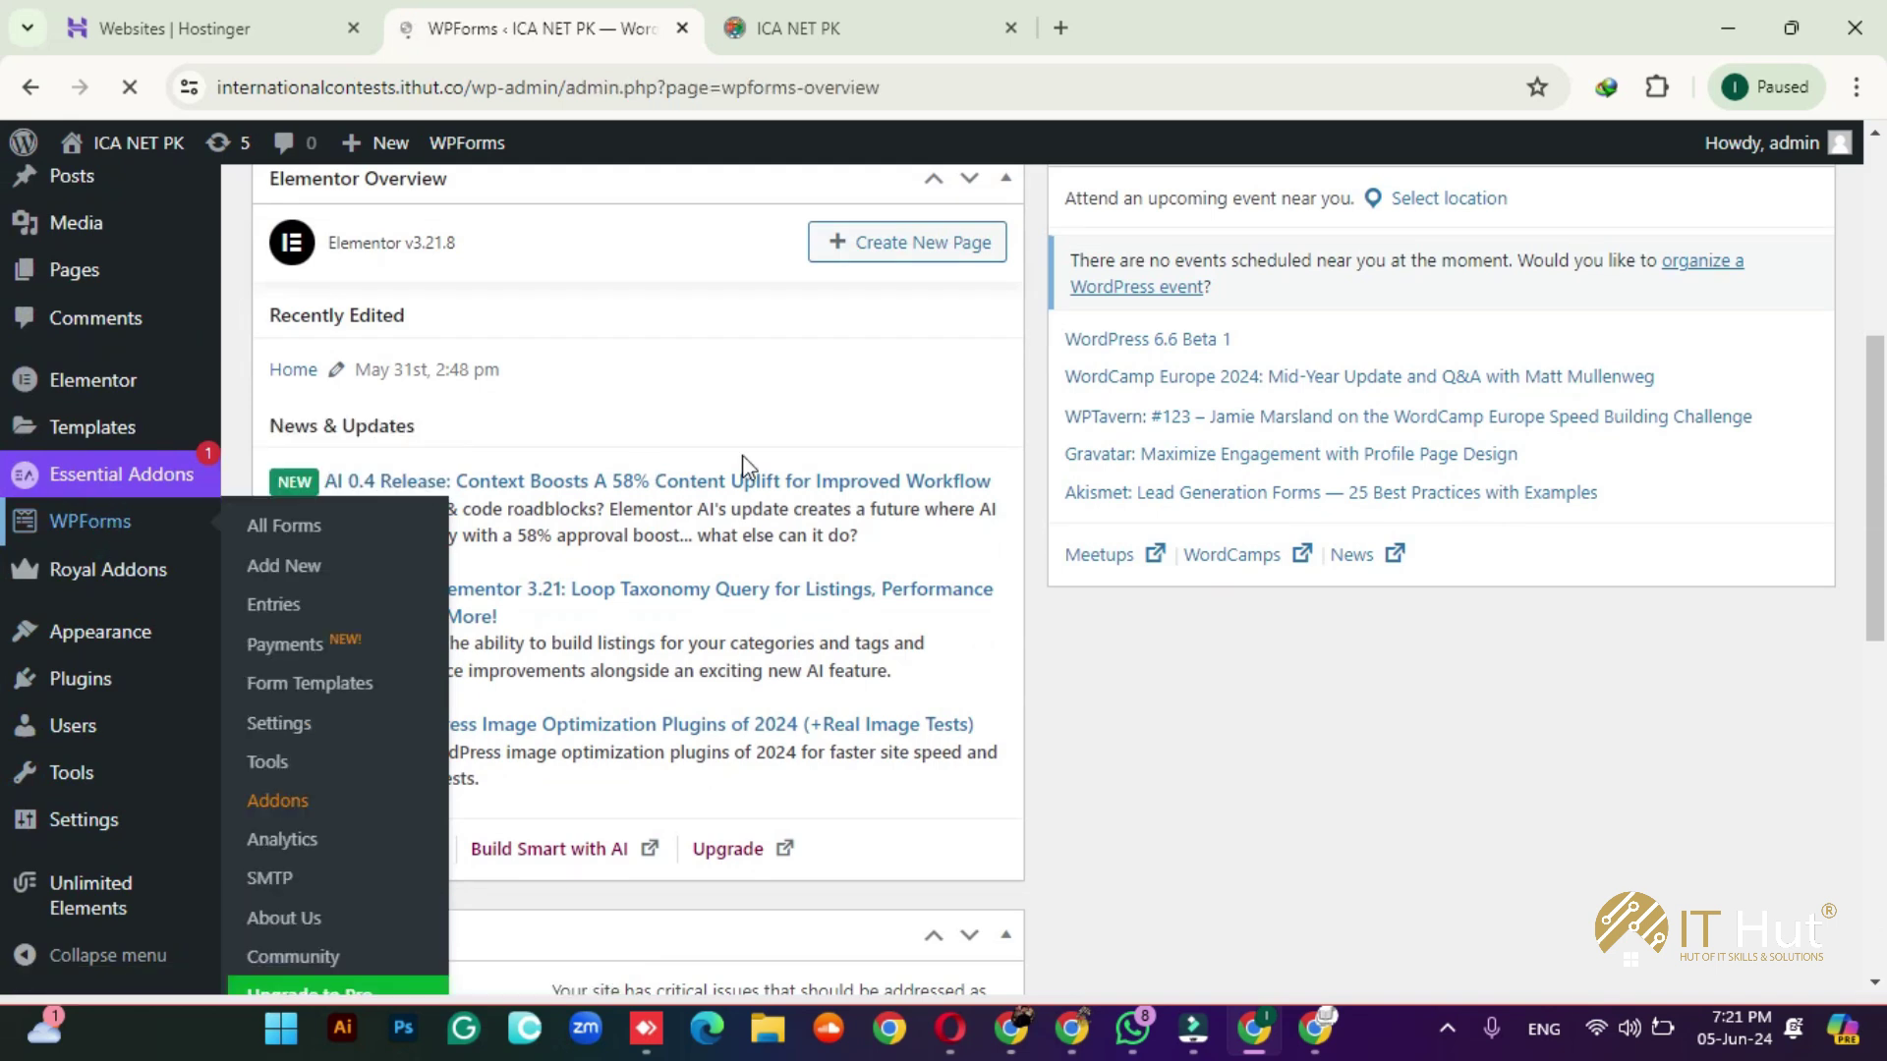
Step: Dismiss the WPForms Challenge and start adding a new form
scroll(1101, 545, "down", 2)
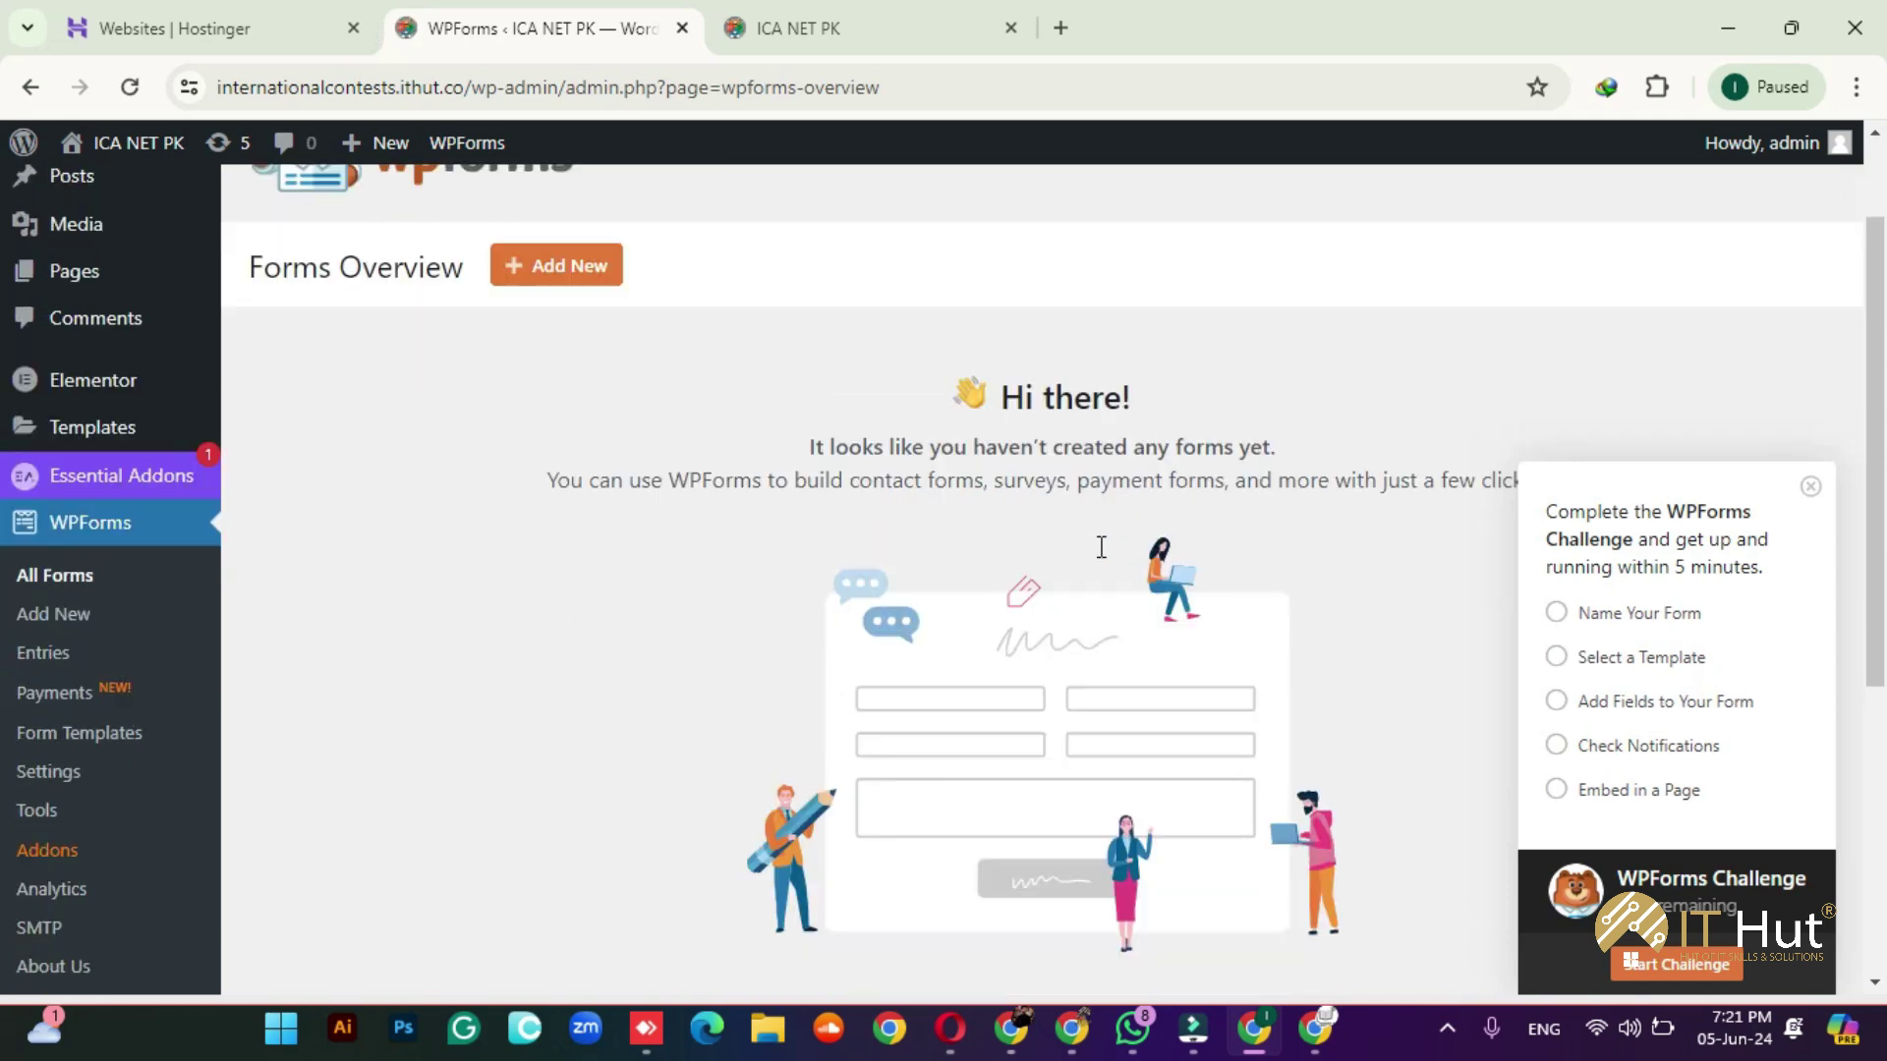
left_click(1810, 488)
scroll(577, 438, "up", 2)
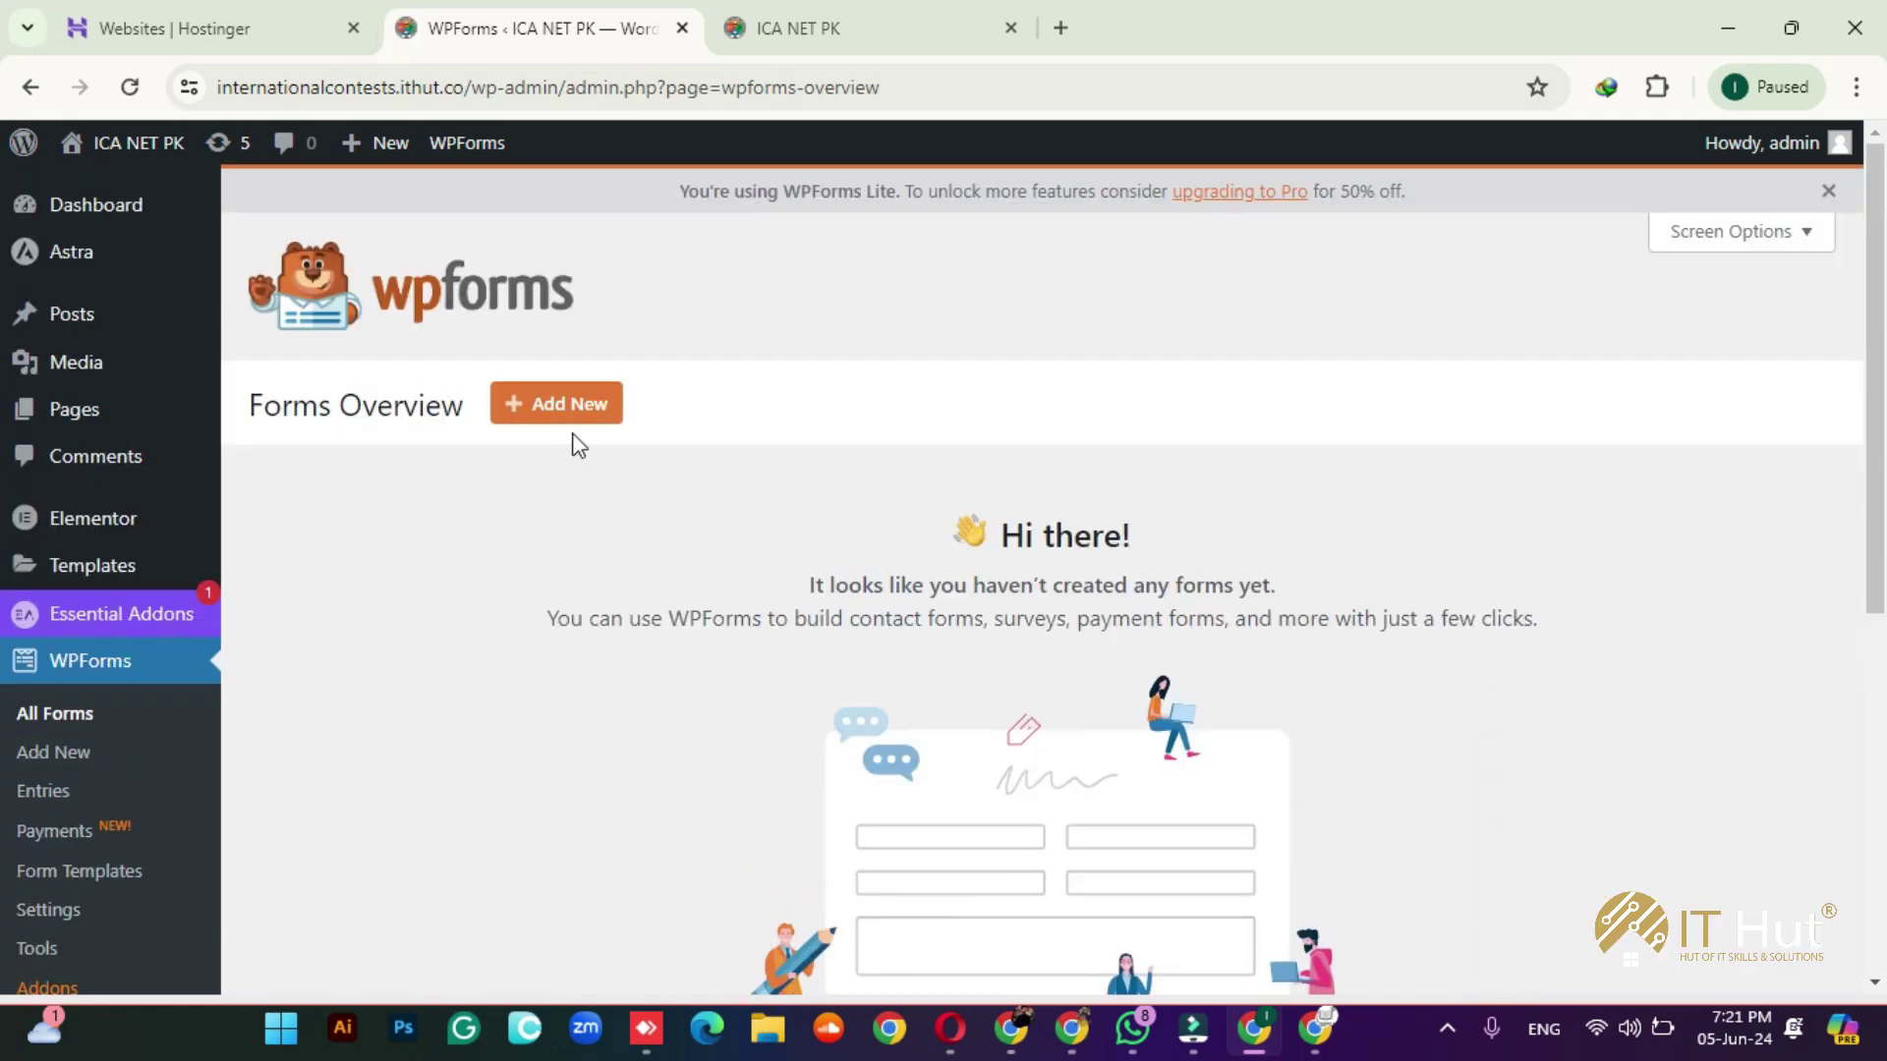
left_click(562, 418)
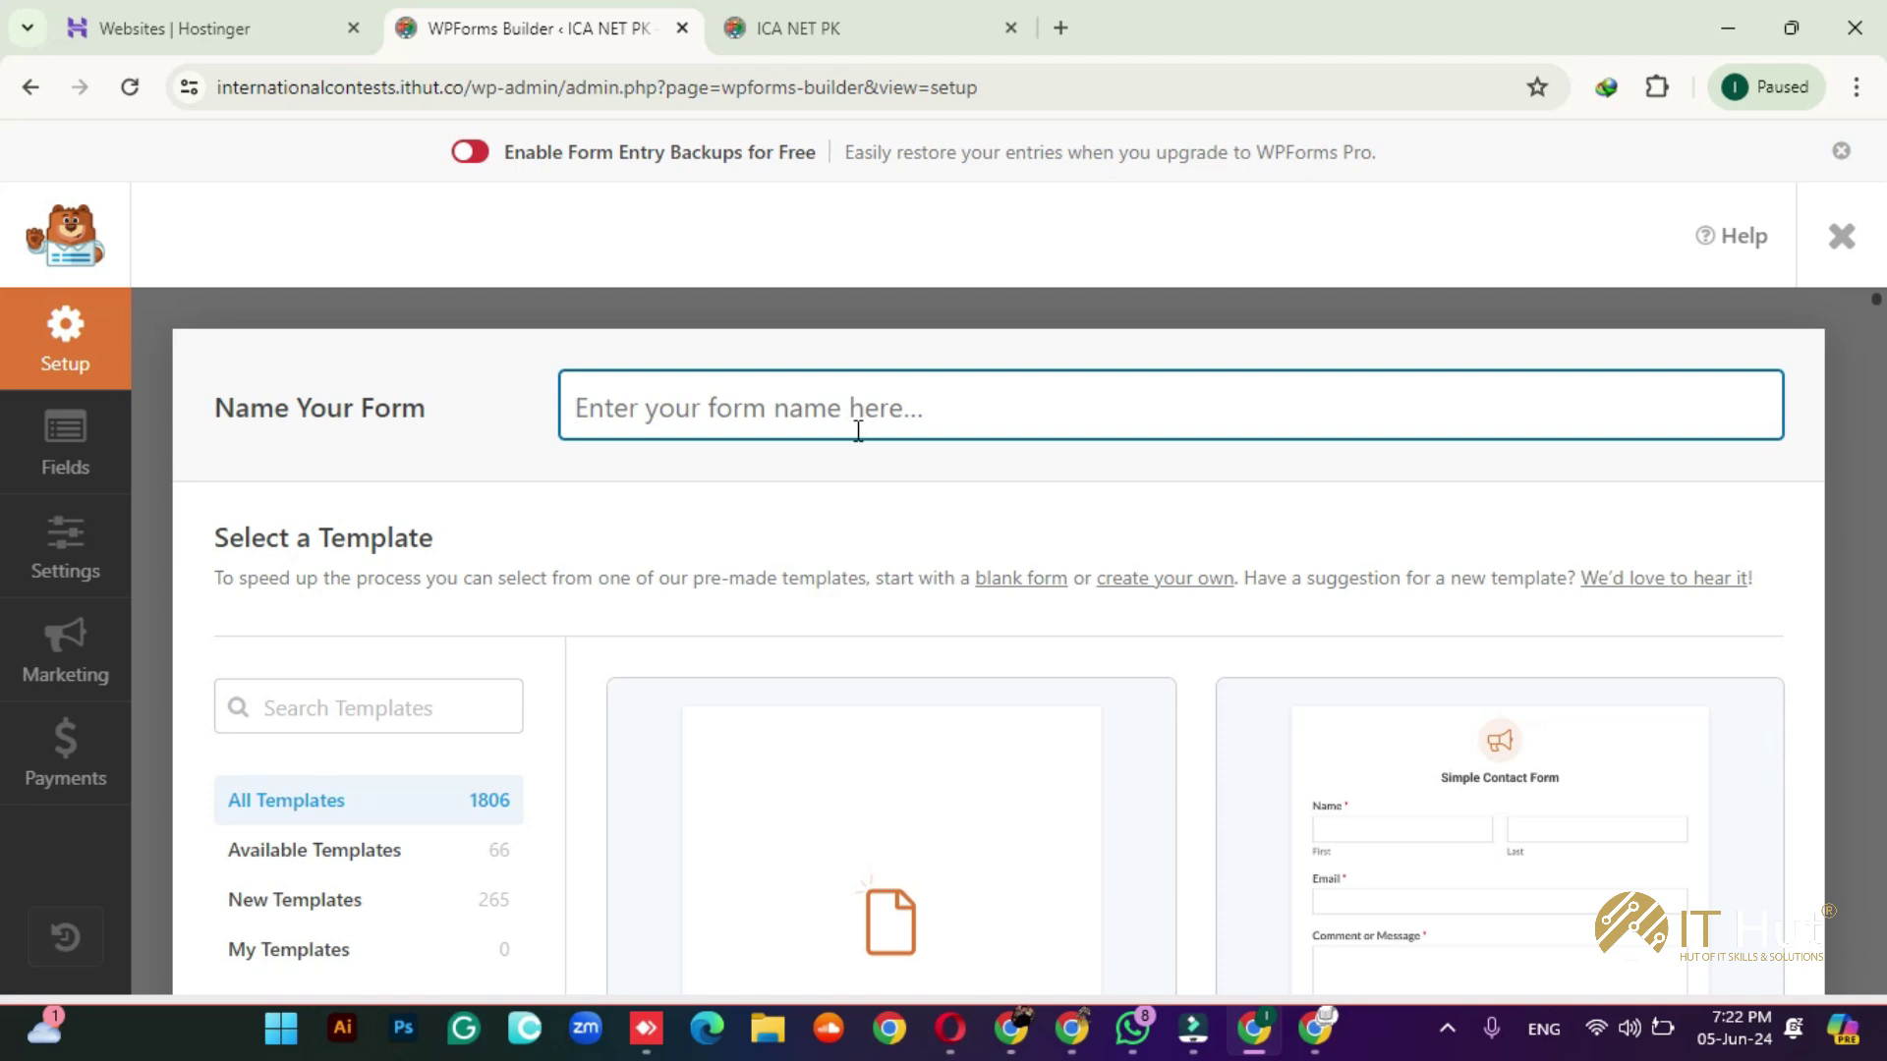
Step: Examine the available form templates, including Blank Form, Simple Contact Form, Newsletter Signup Form and Automobile Information Form
scroll(952, 522, "down", 3)
scroll(952, 506, "up", 2)
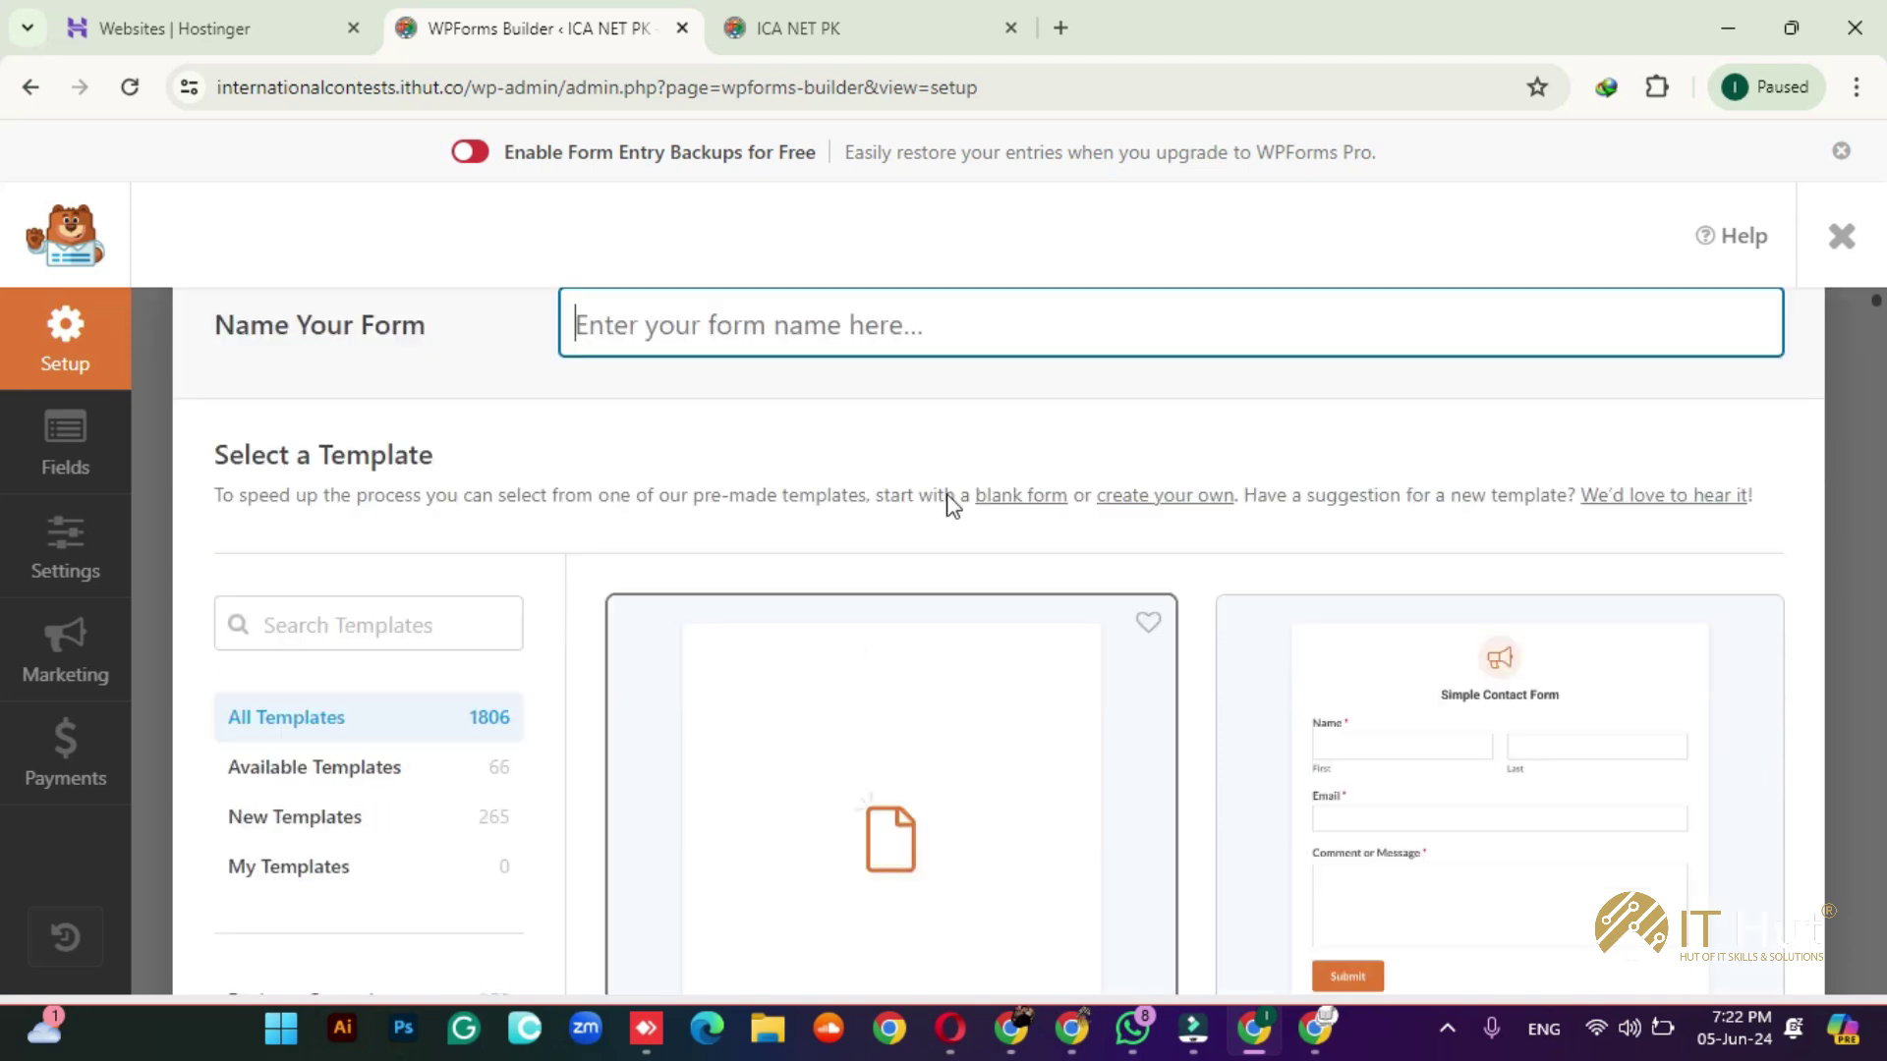
scroll(951, 506, "up", 1)
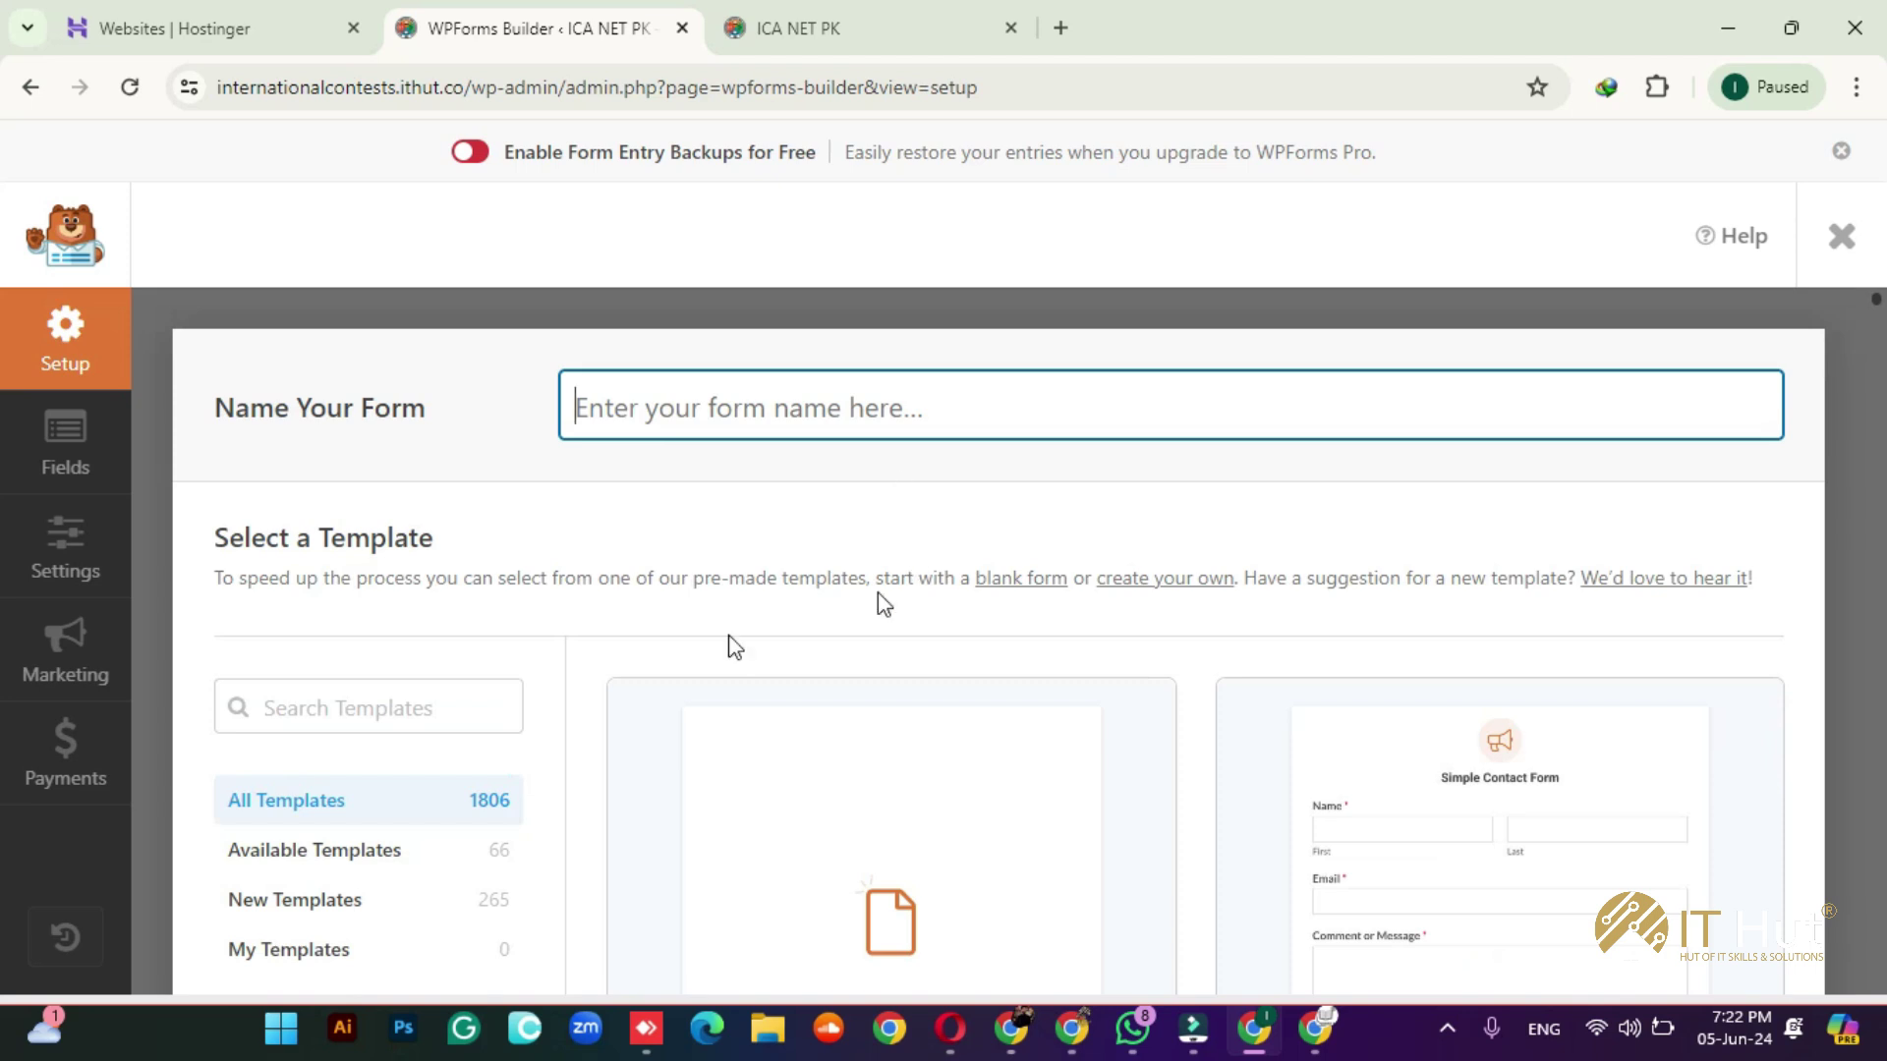
scroll(883, 604, "down", 4)
scroll(940, 620, "up", 1)
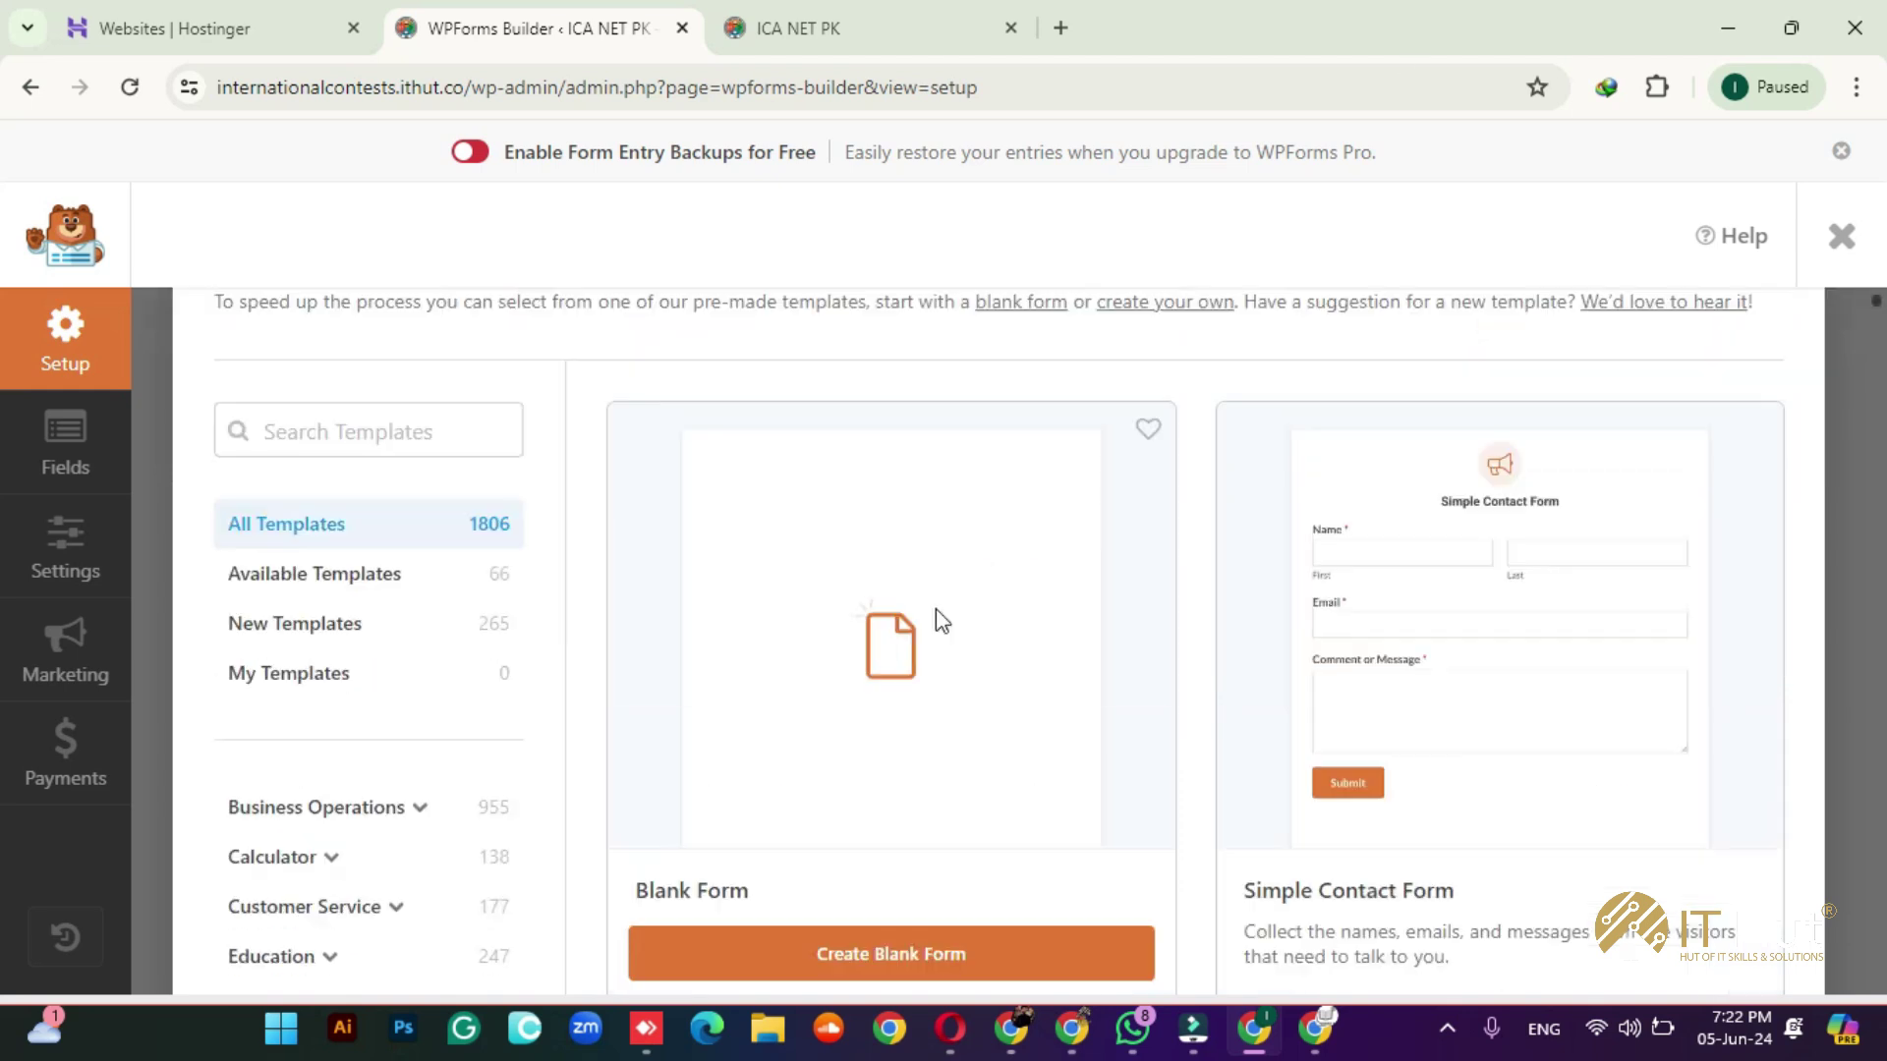
scroll(1412, 705, "down", 1)
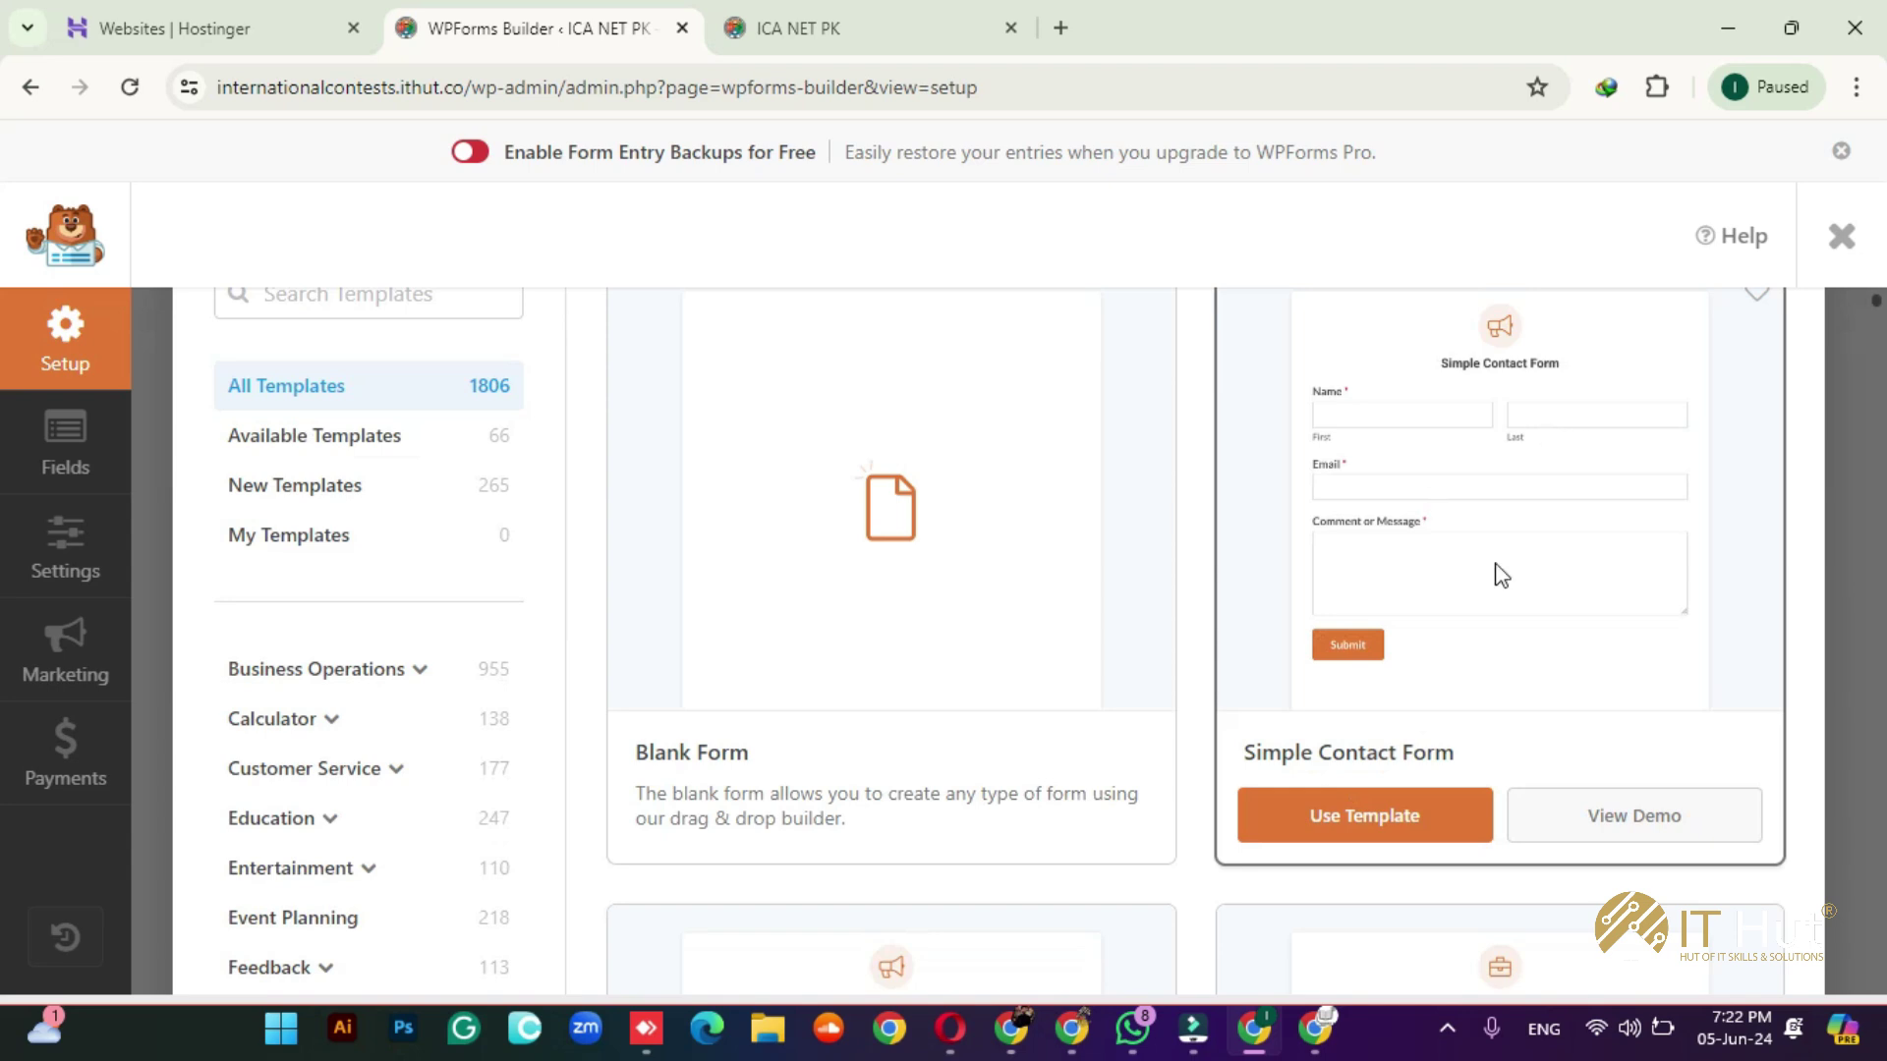
scroll(1086, 685, "down", 4)
scroll(917, 451, "down", 2)
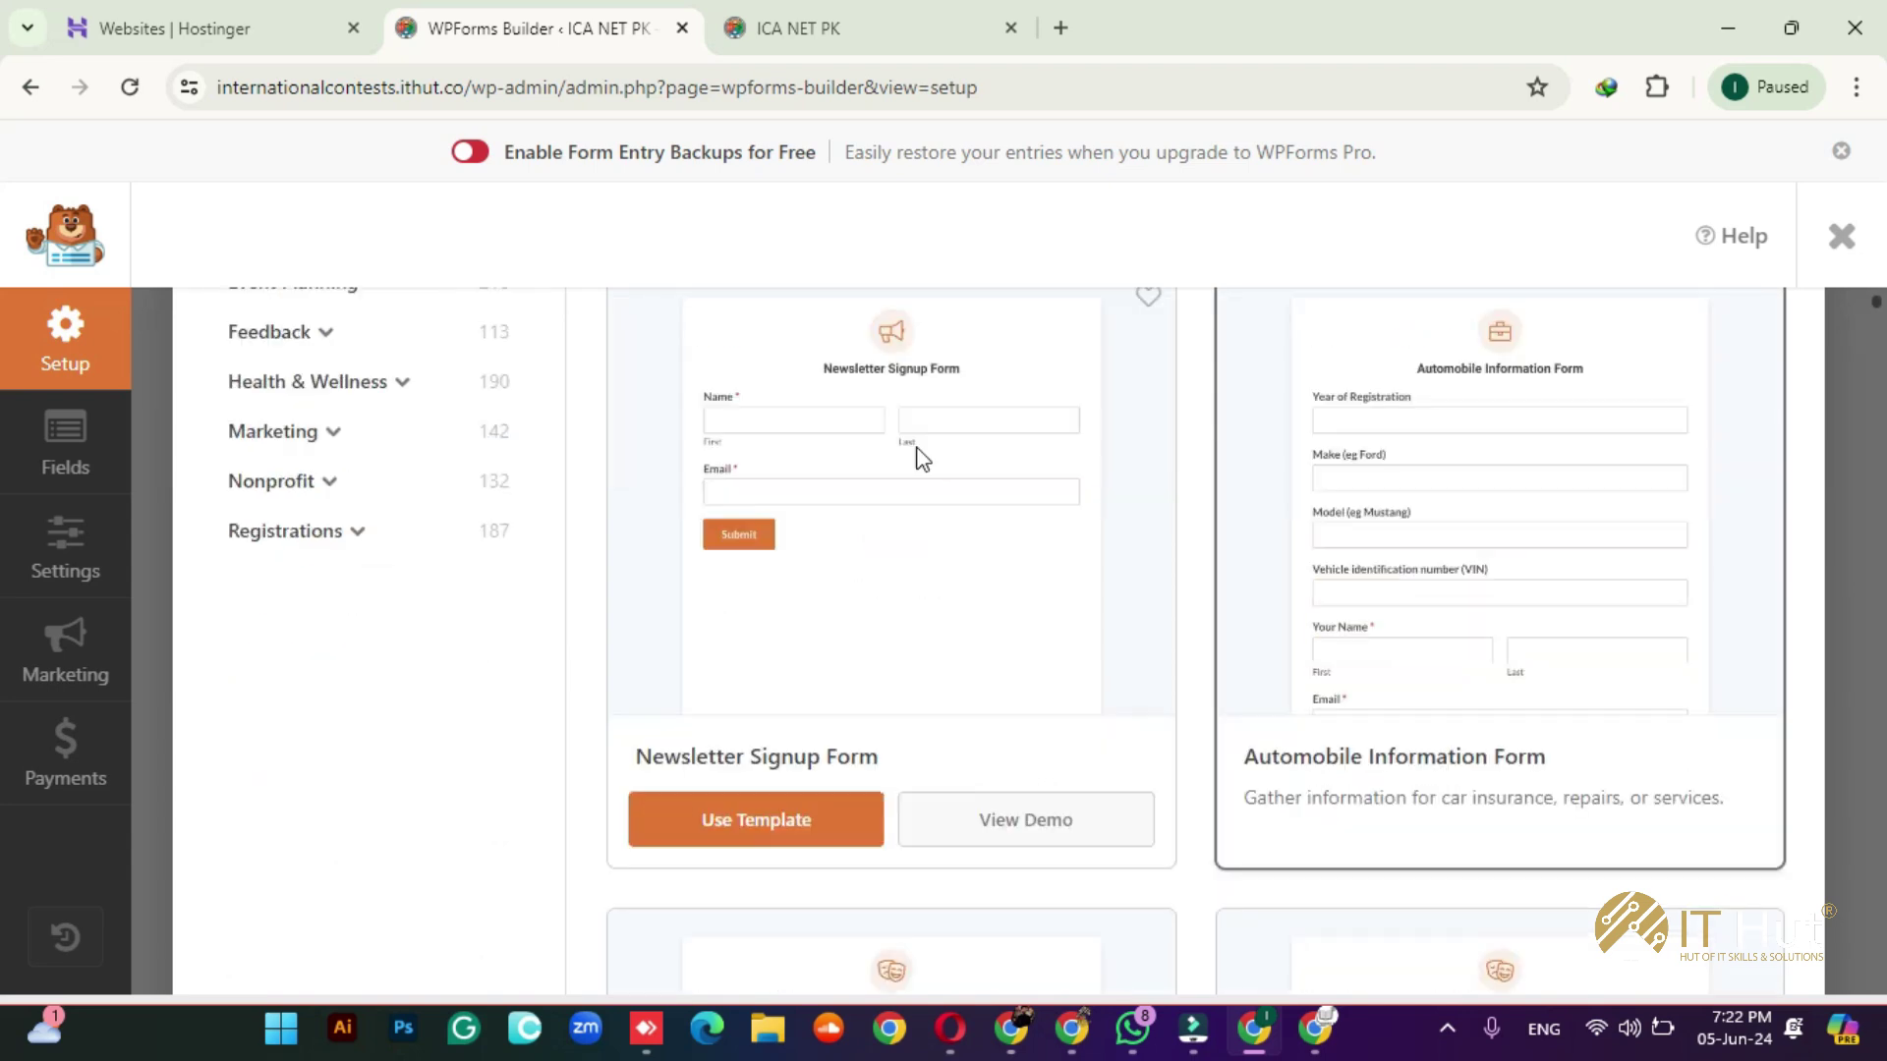
scroll(943, 362, "down", 1)
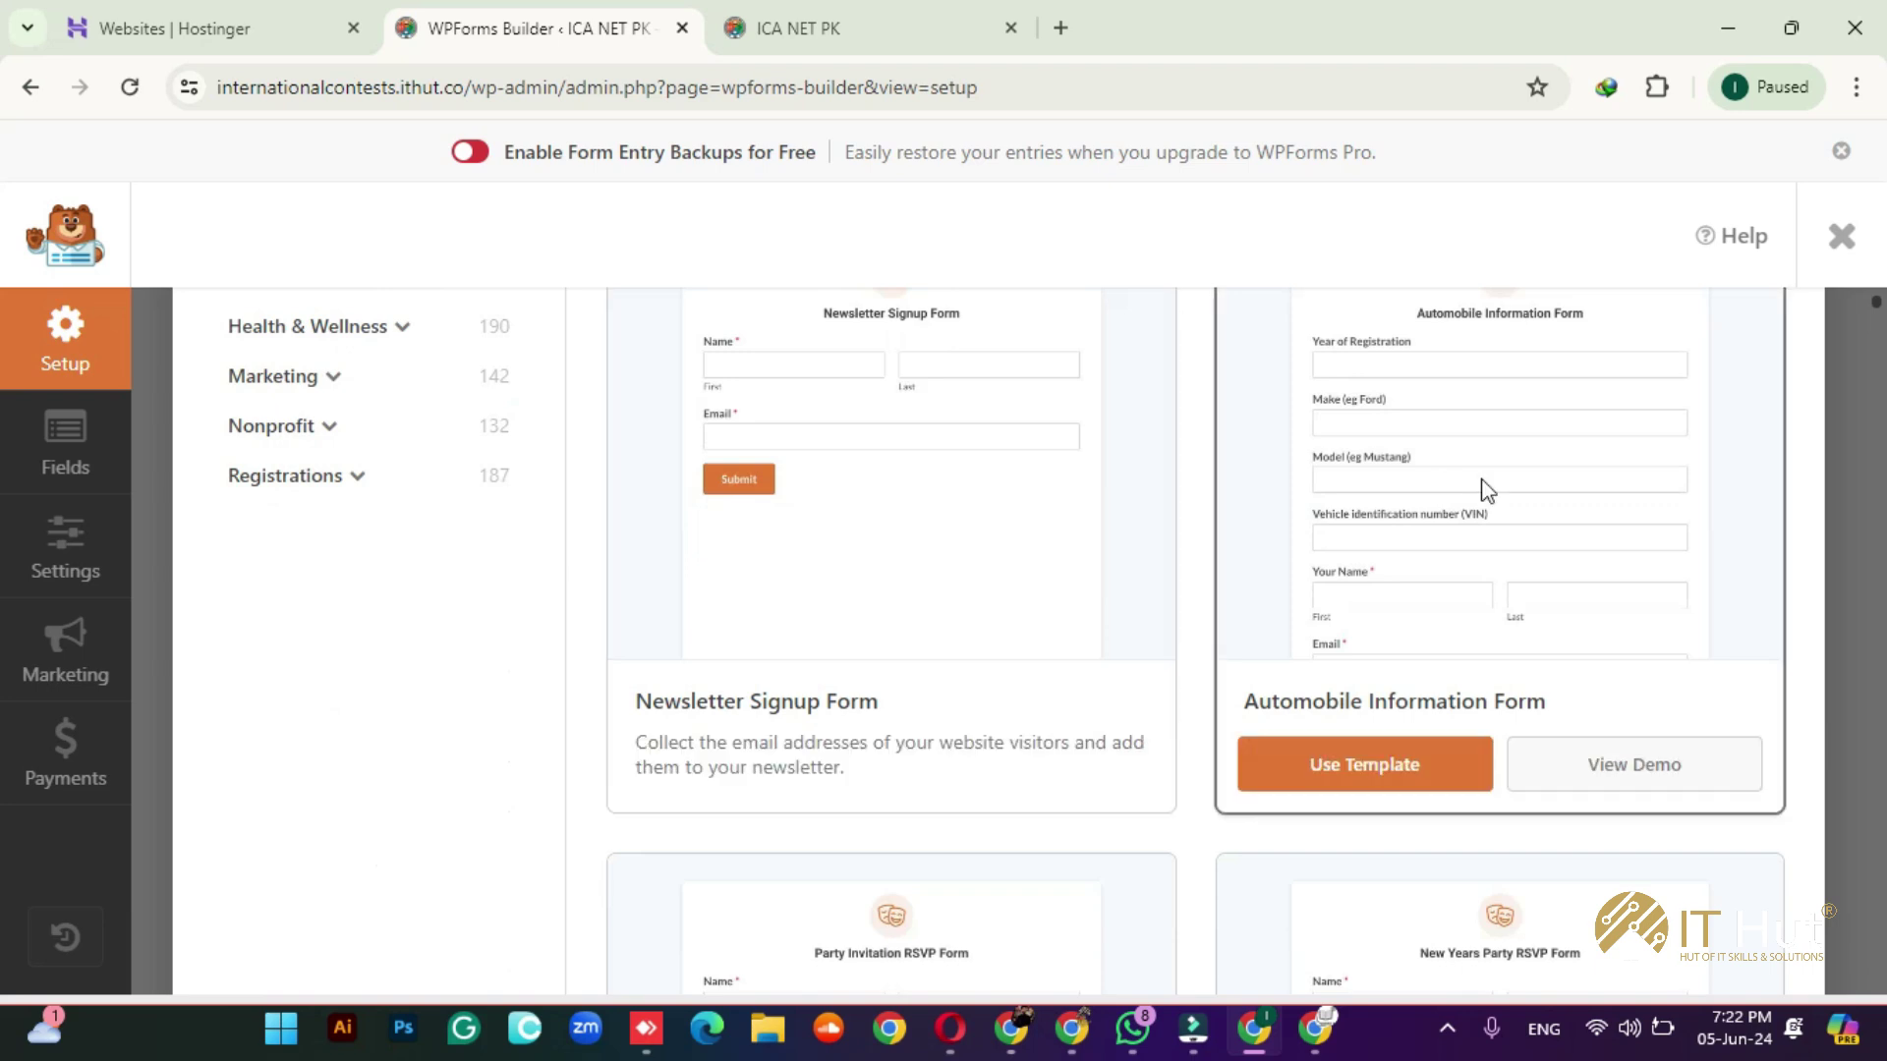
scroll(1533, 479, "up", 1)
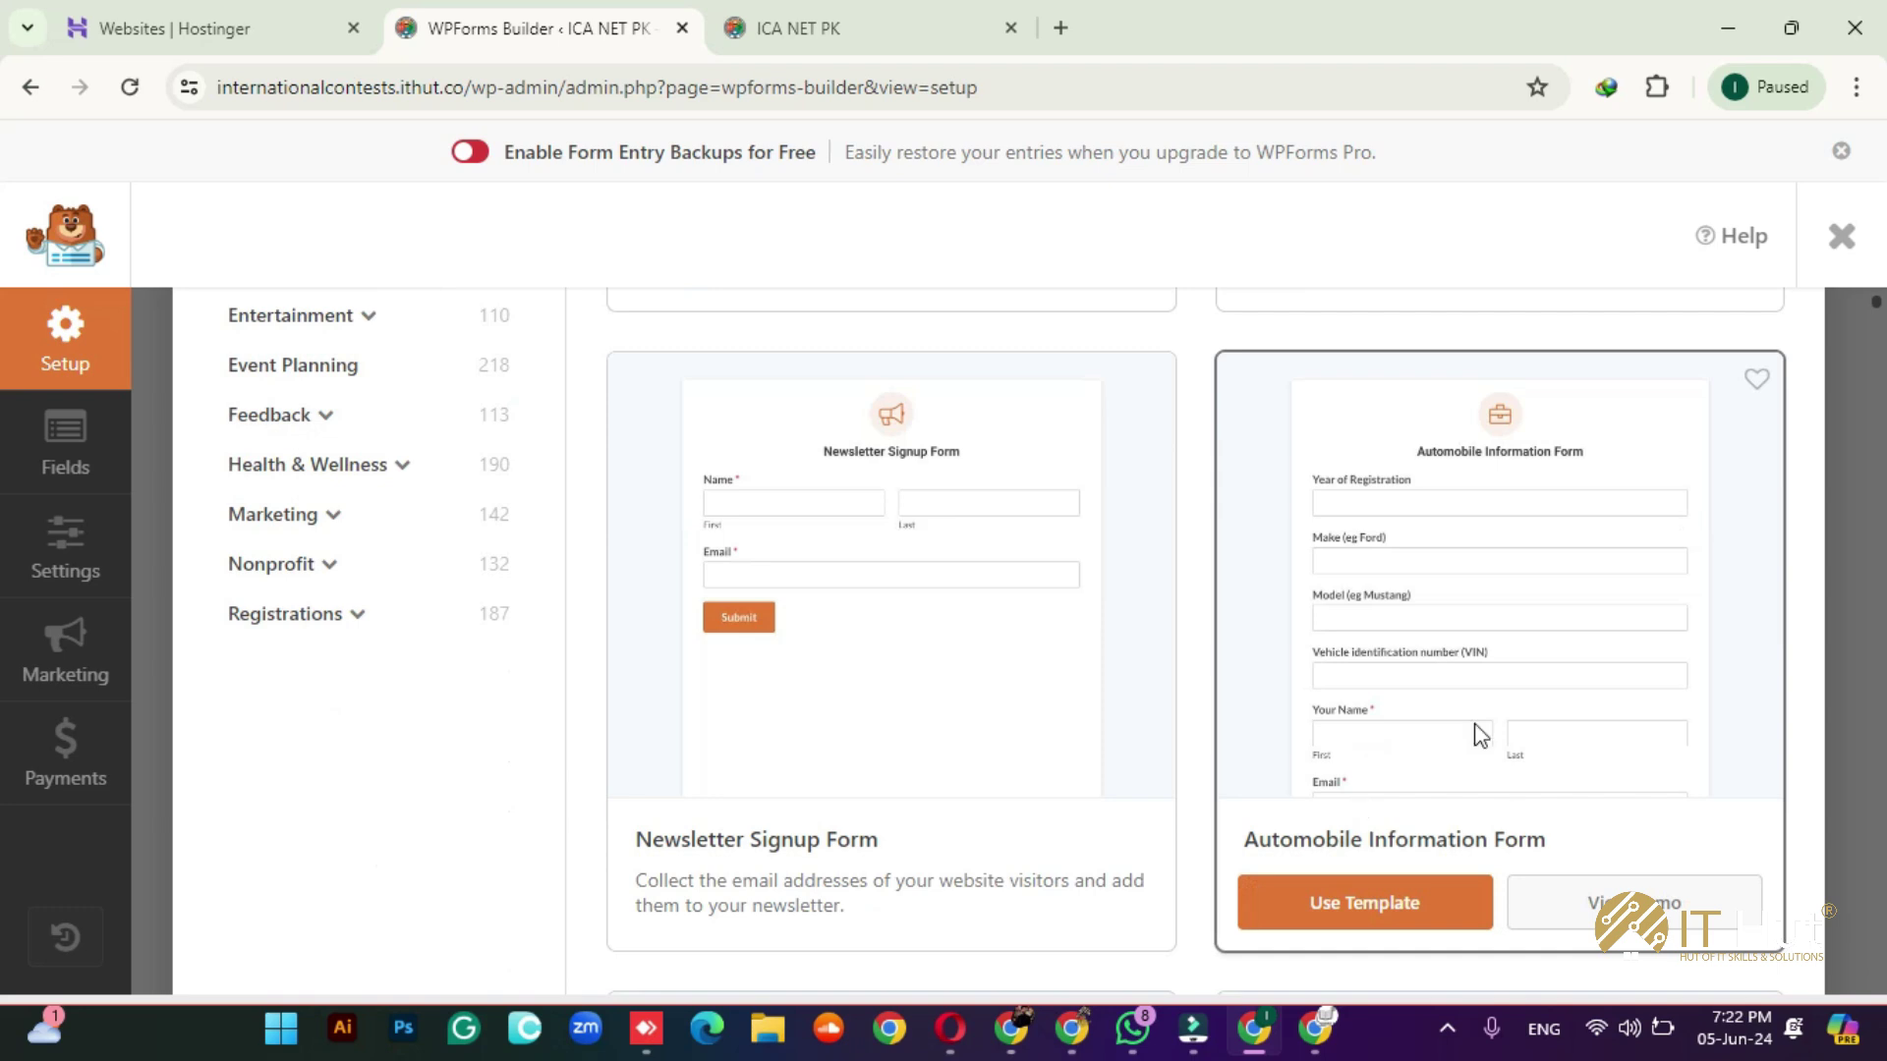
Step: Preview the demo of the Automobile Information Form template, review its fields, and close the demo page
left_click(1585, 897)
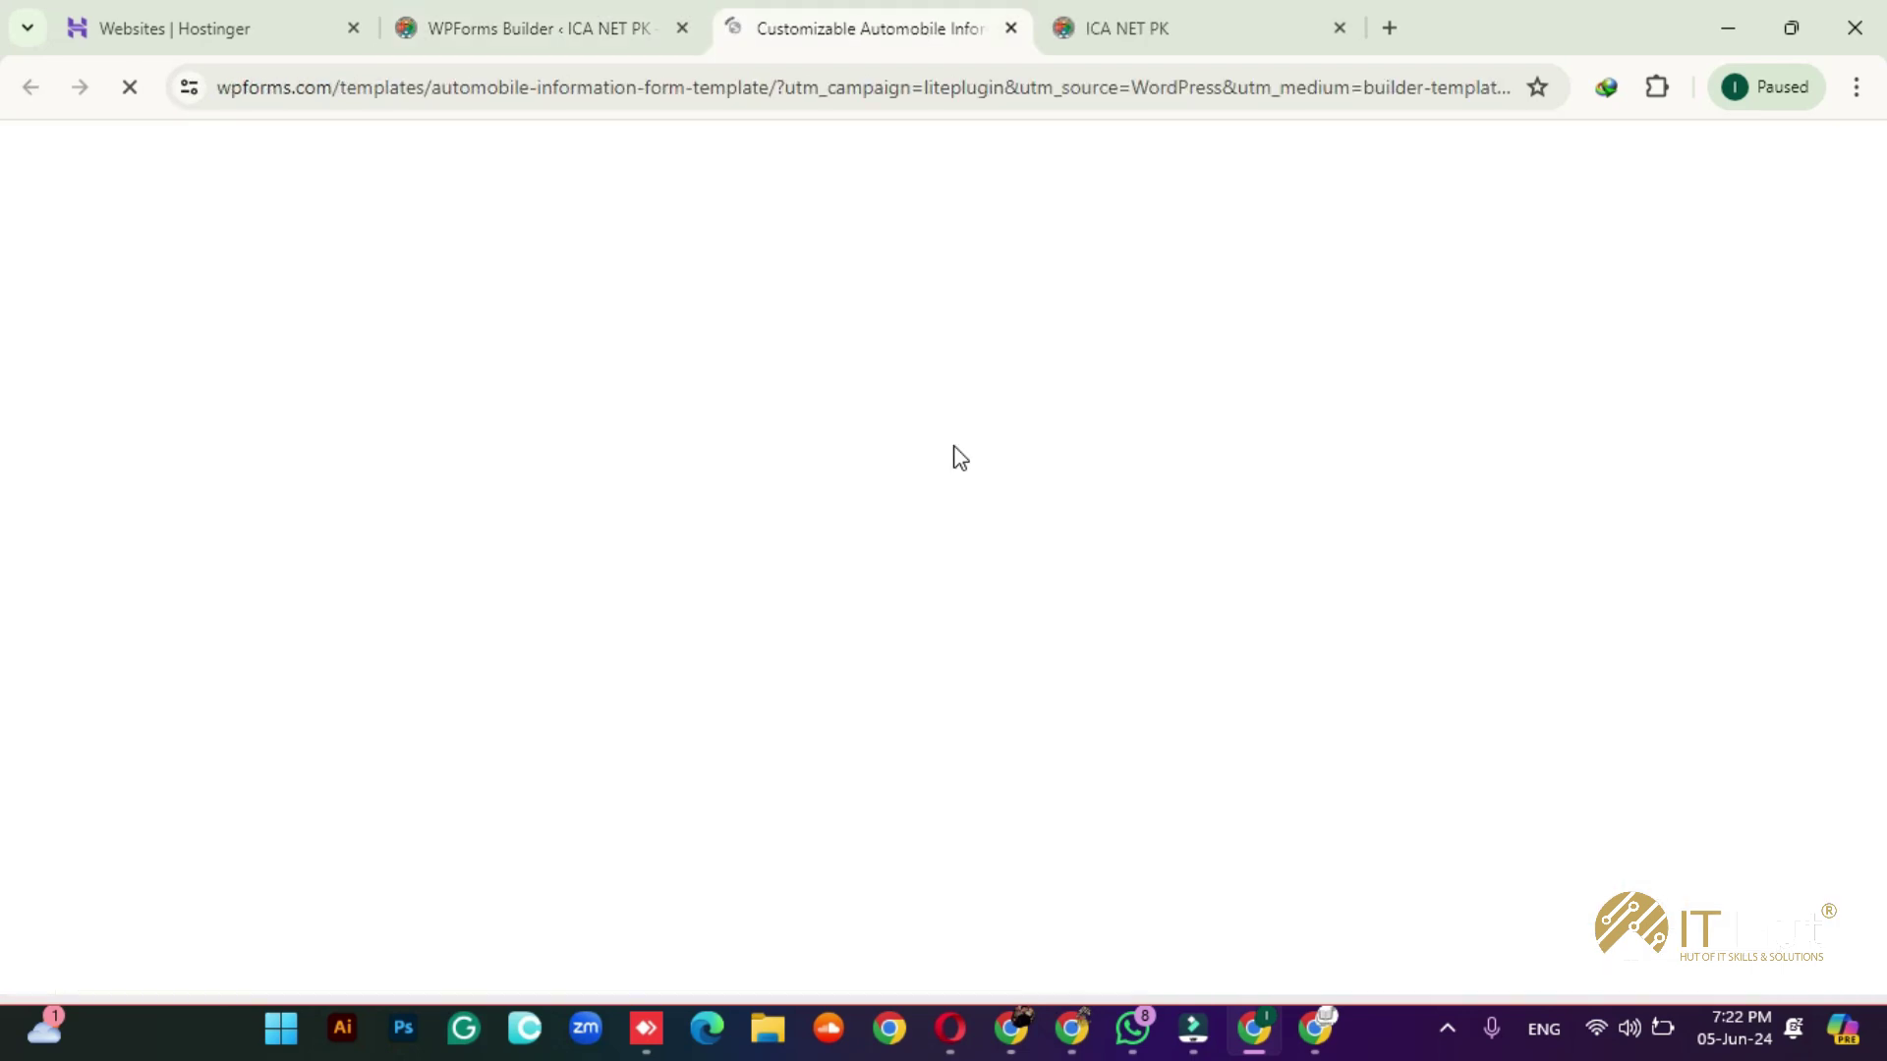
scroll(786, 334, "down", 1)
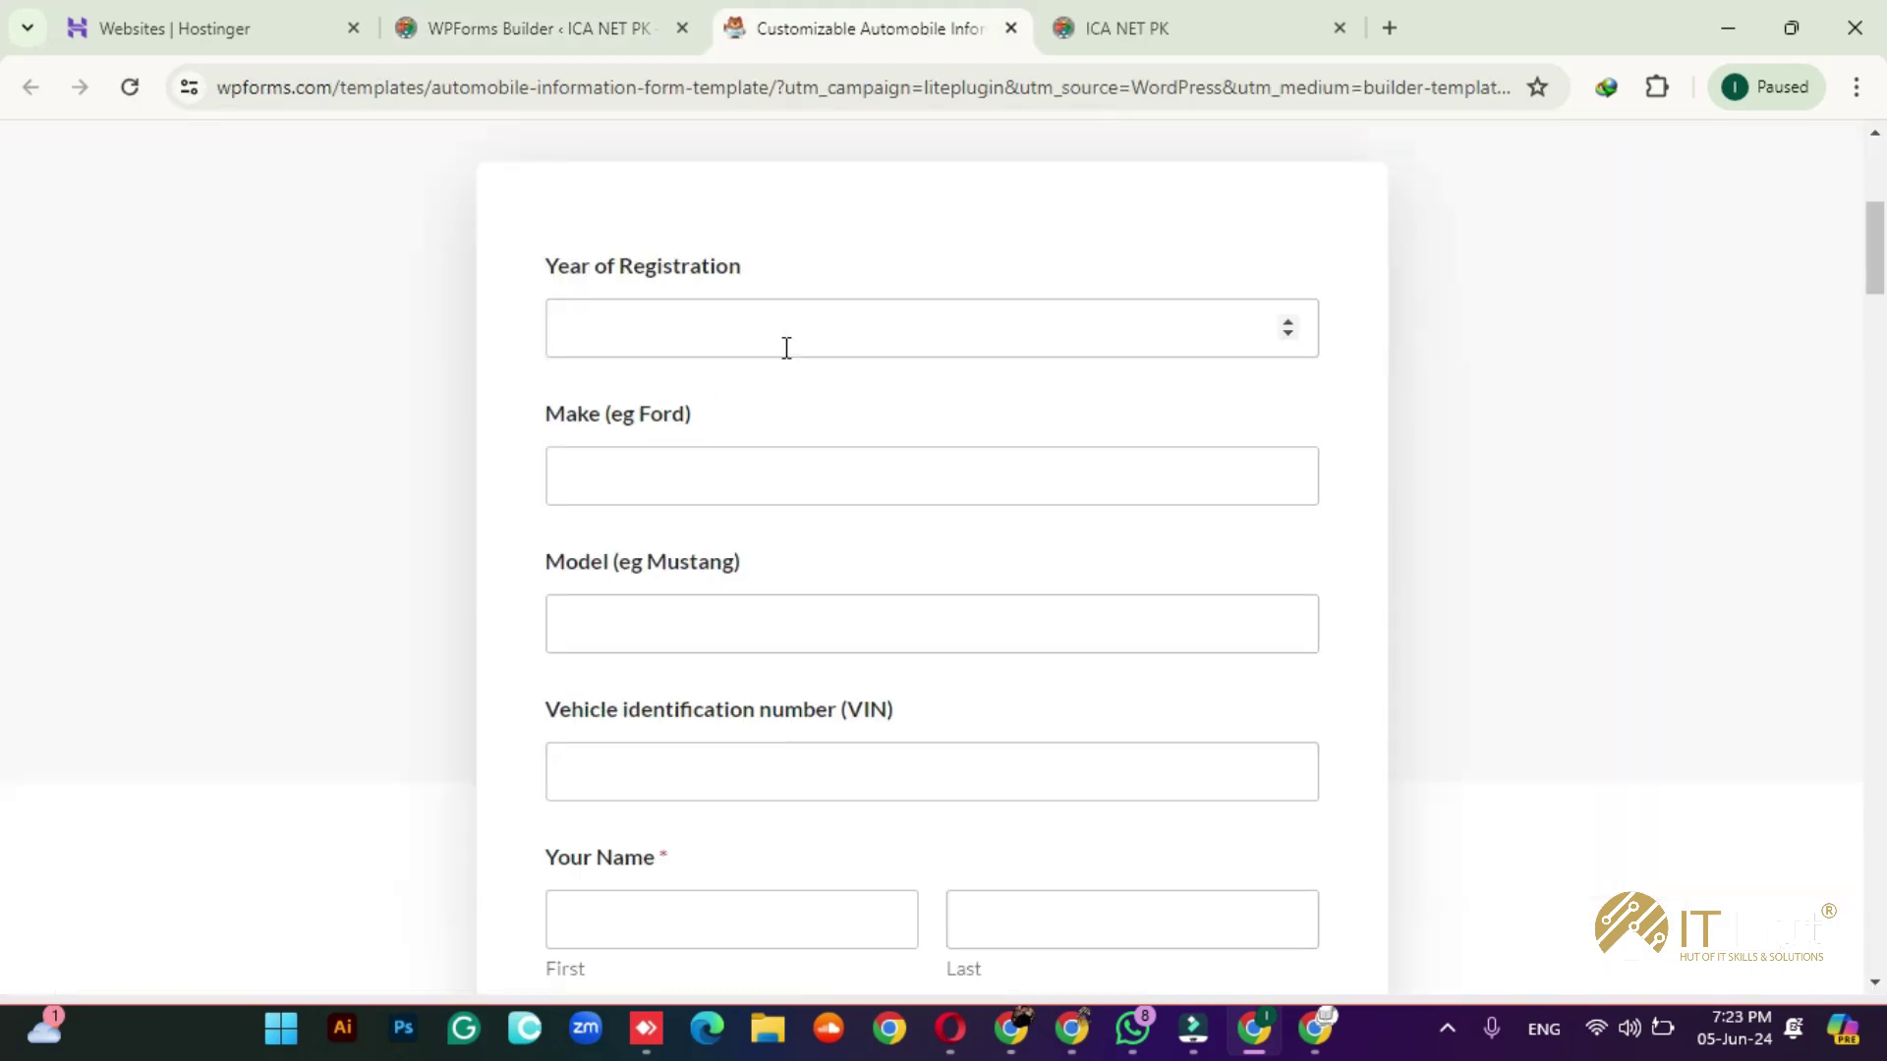
scroll(796, 396, "down", 1)
scroll(795, 396, "down", 5)
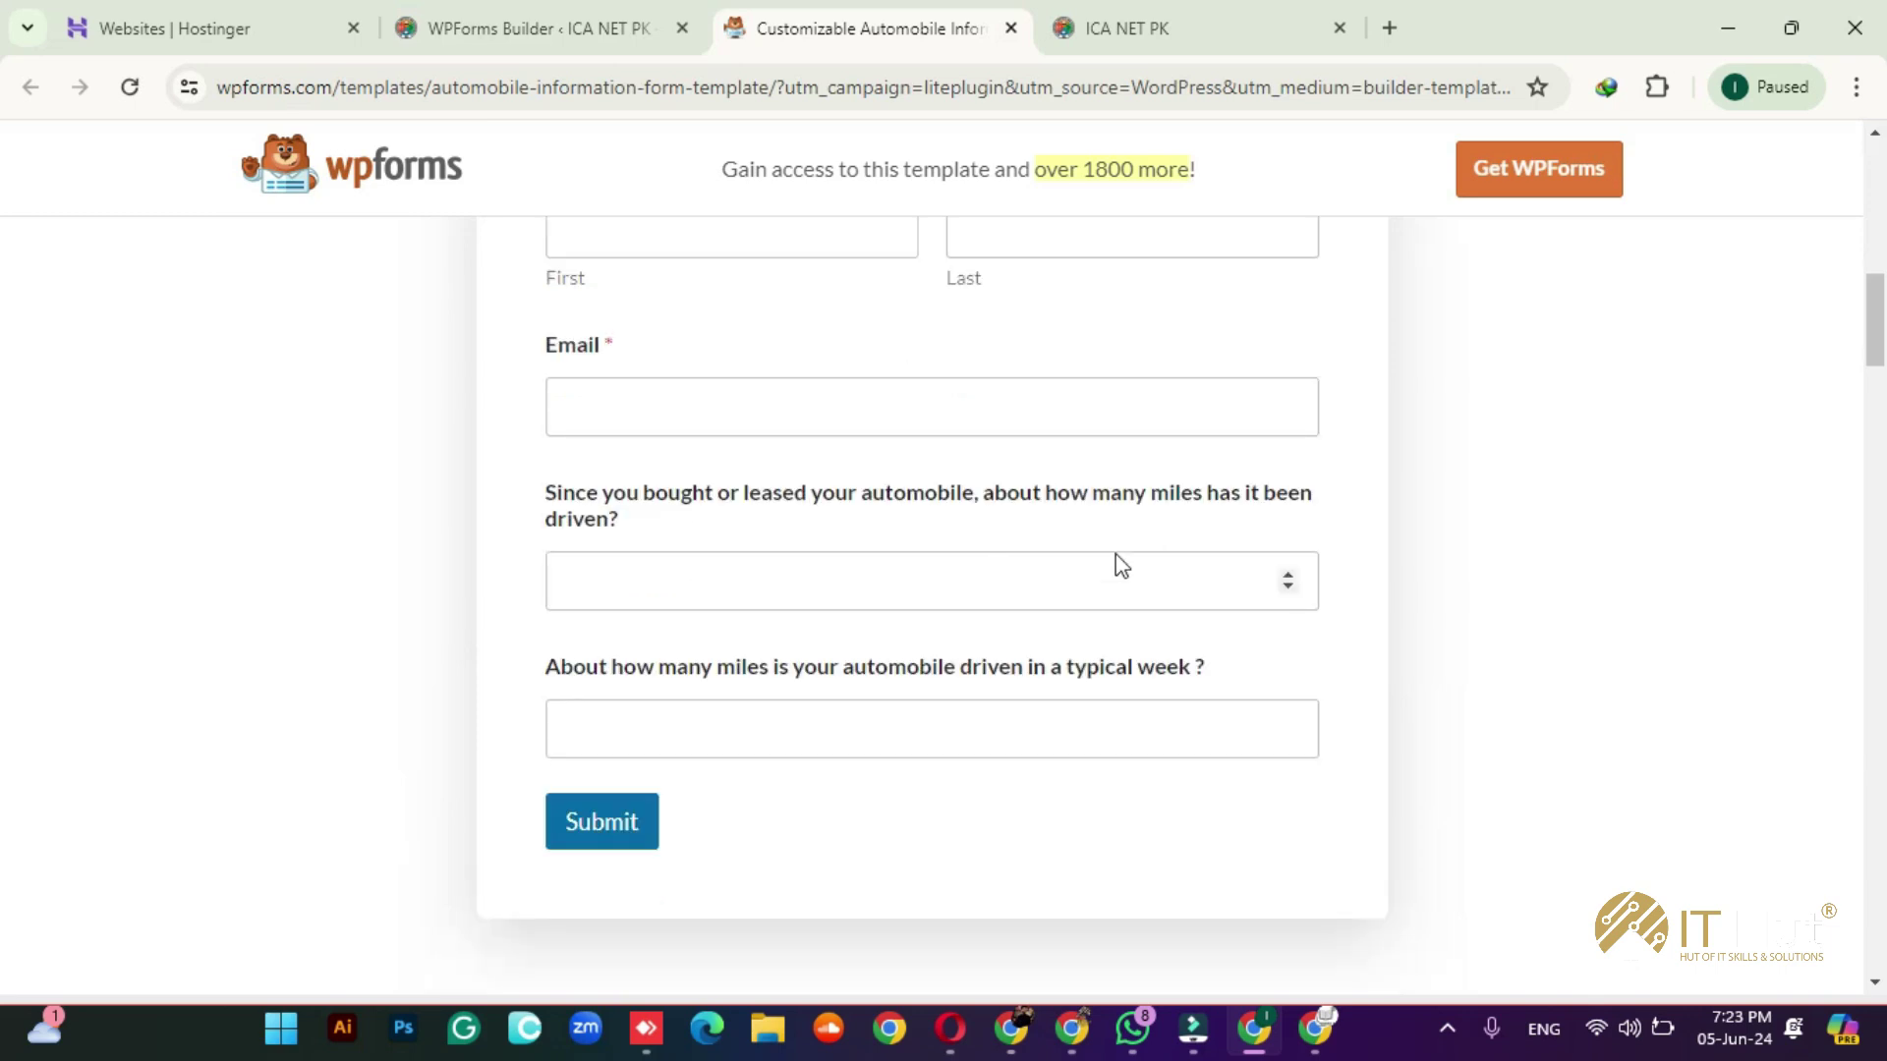
scroll(964, 621, "down", 6)
scroll(964, 627, "up", 10)
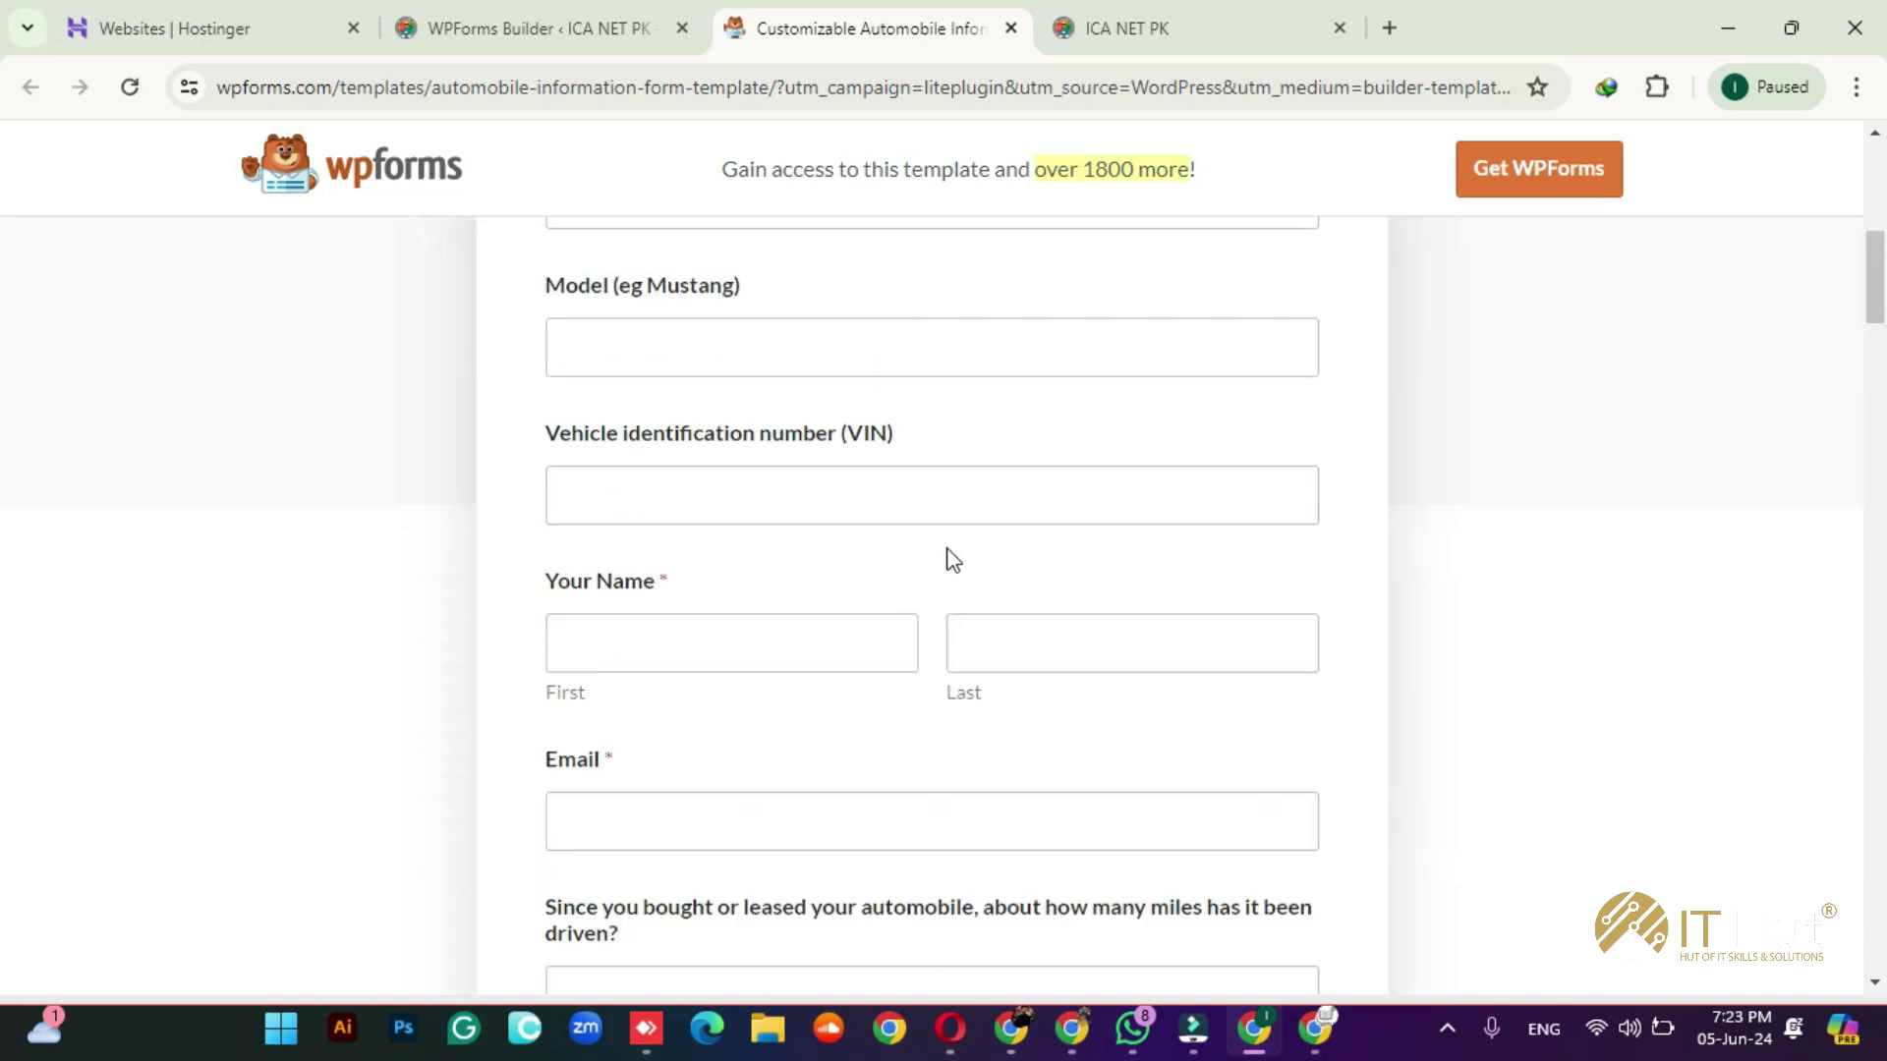
left_click(1010, 28)
Step: Open the ica.net.pk website in a new browser tab
left_click(1066, 22)
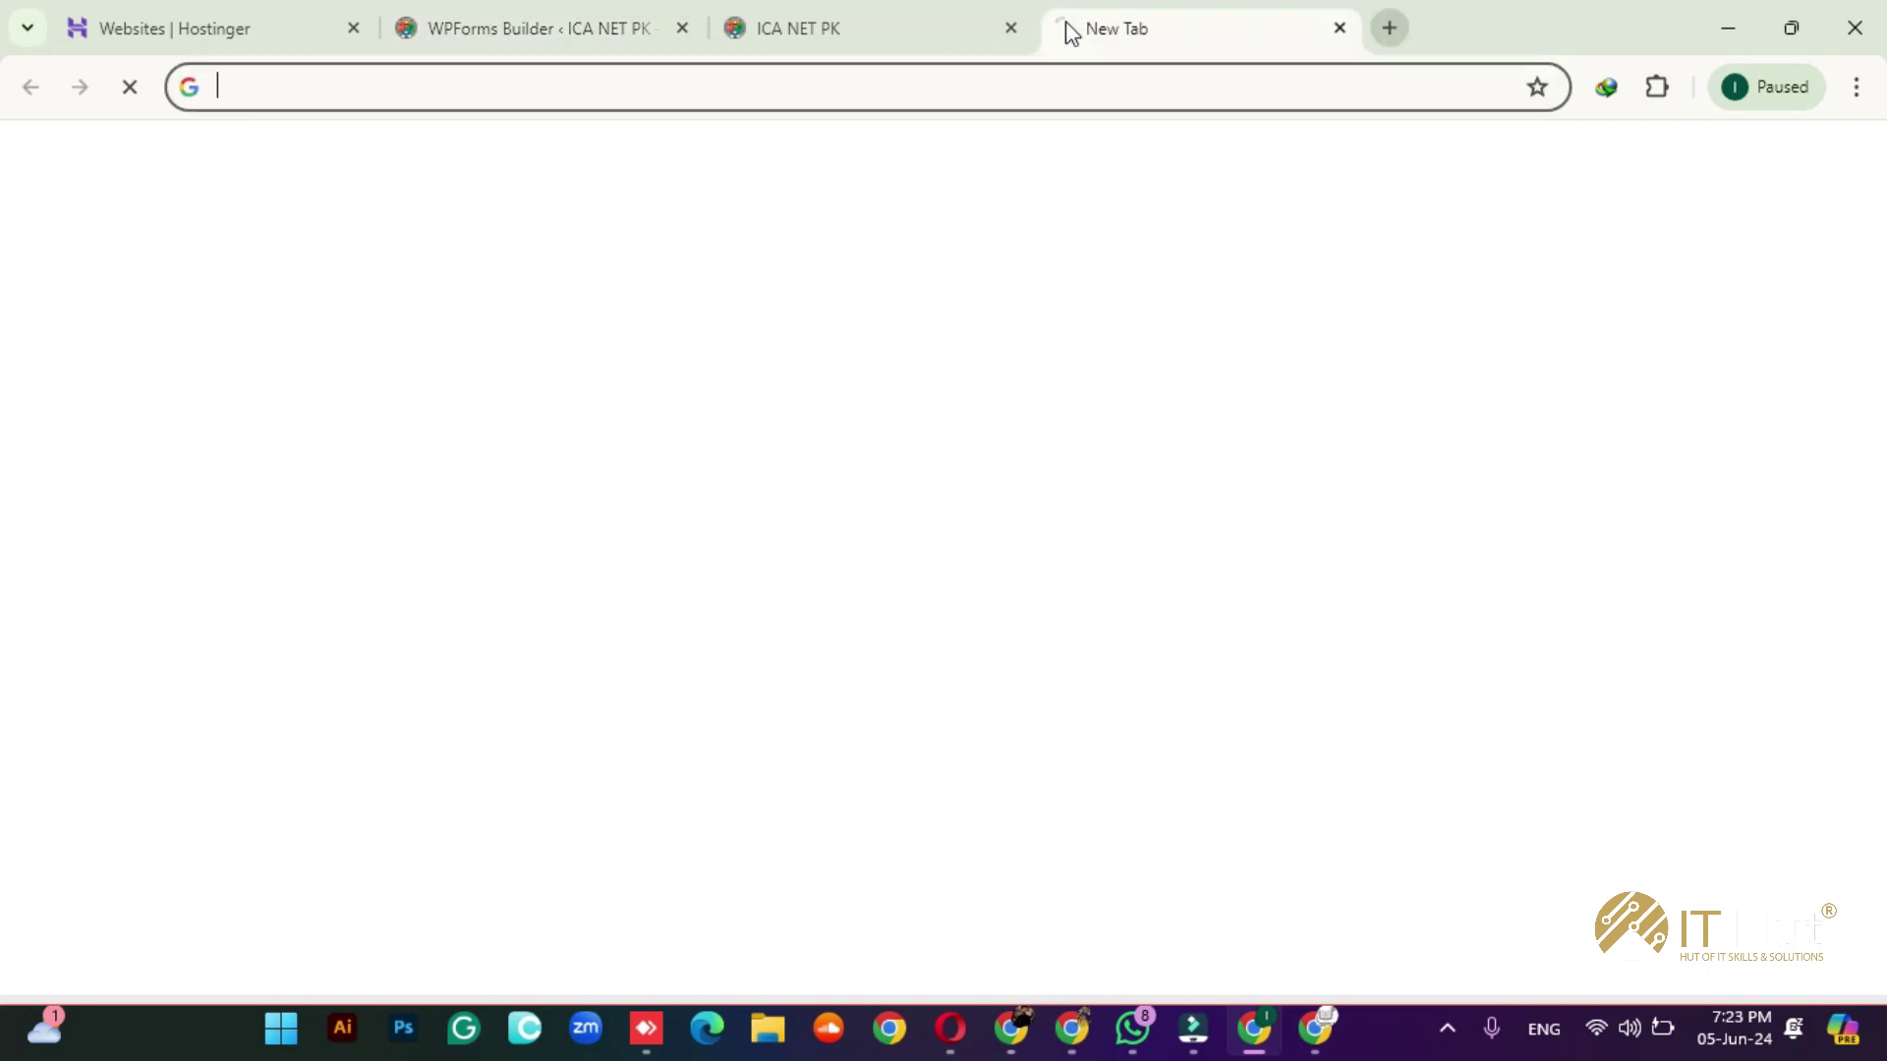
type("ica")
key("Return")
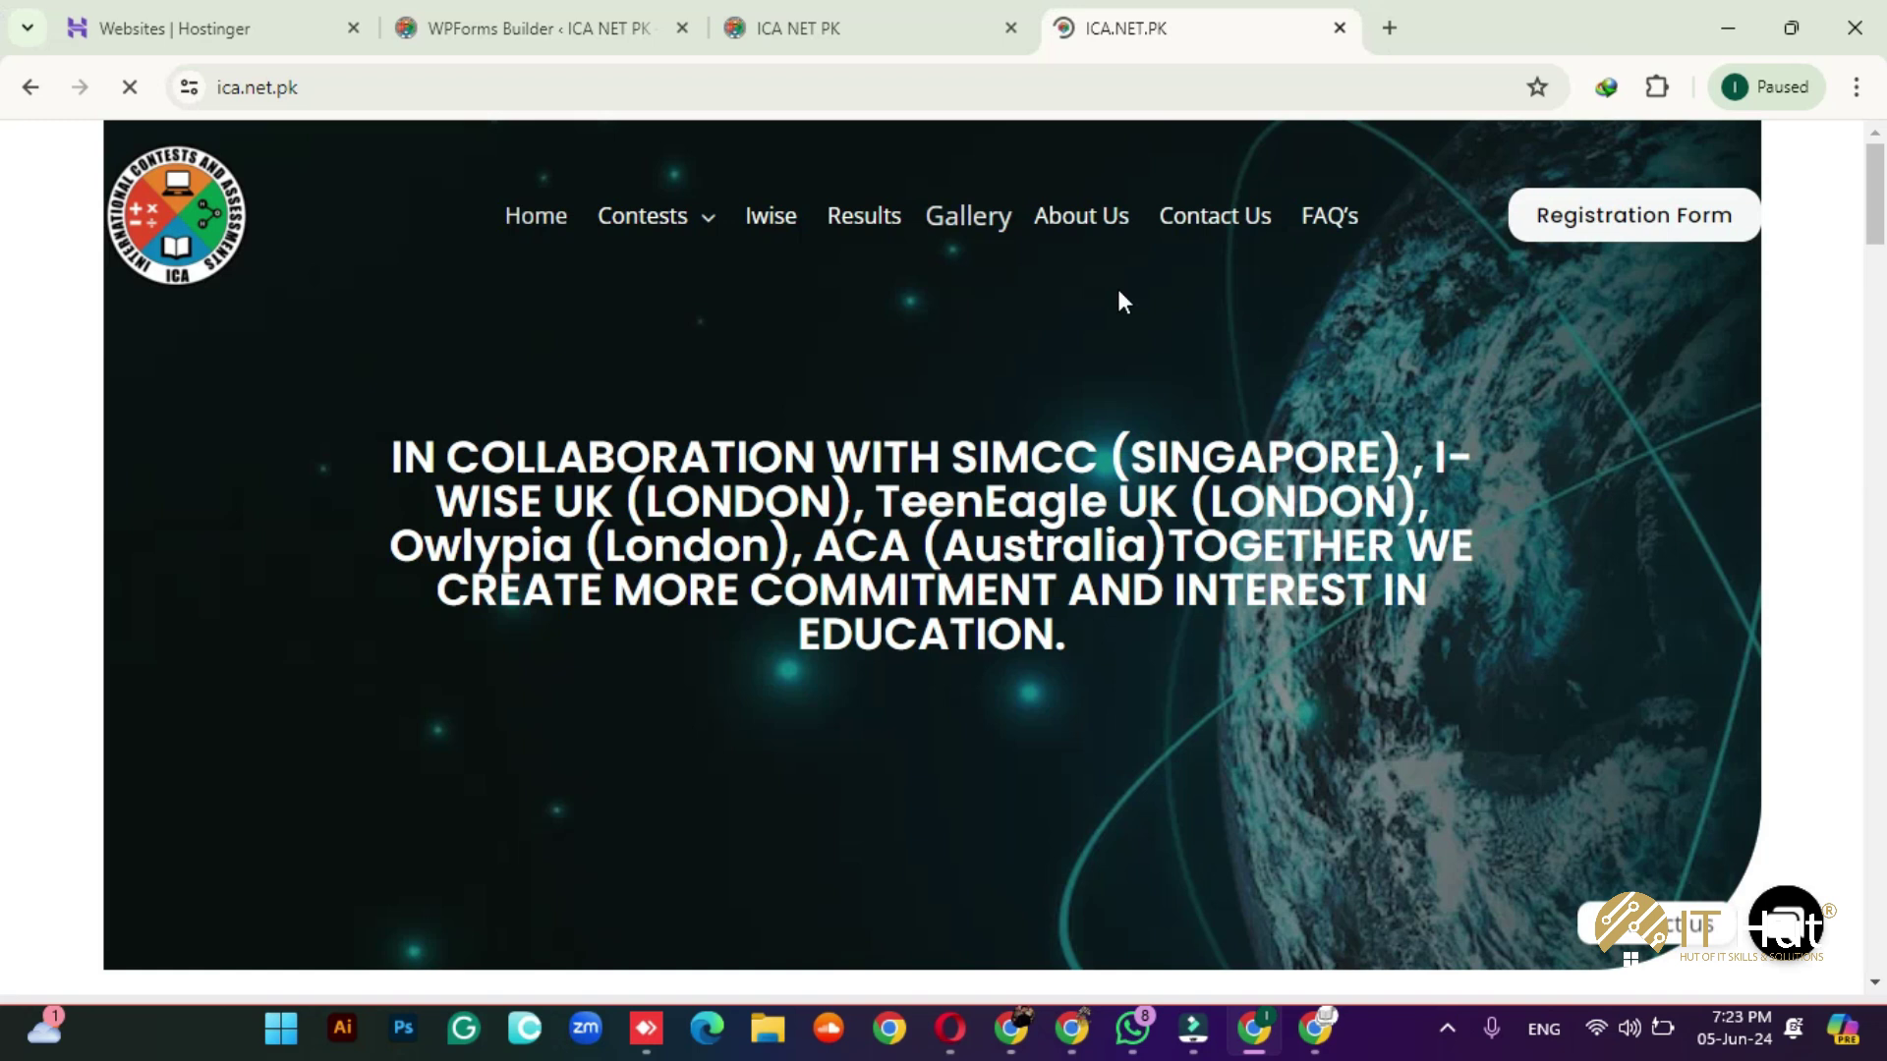
Step: Open the auspak.org website in another new browser tab
key("ctrl+t")
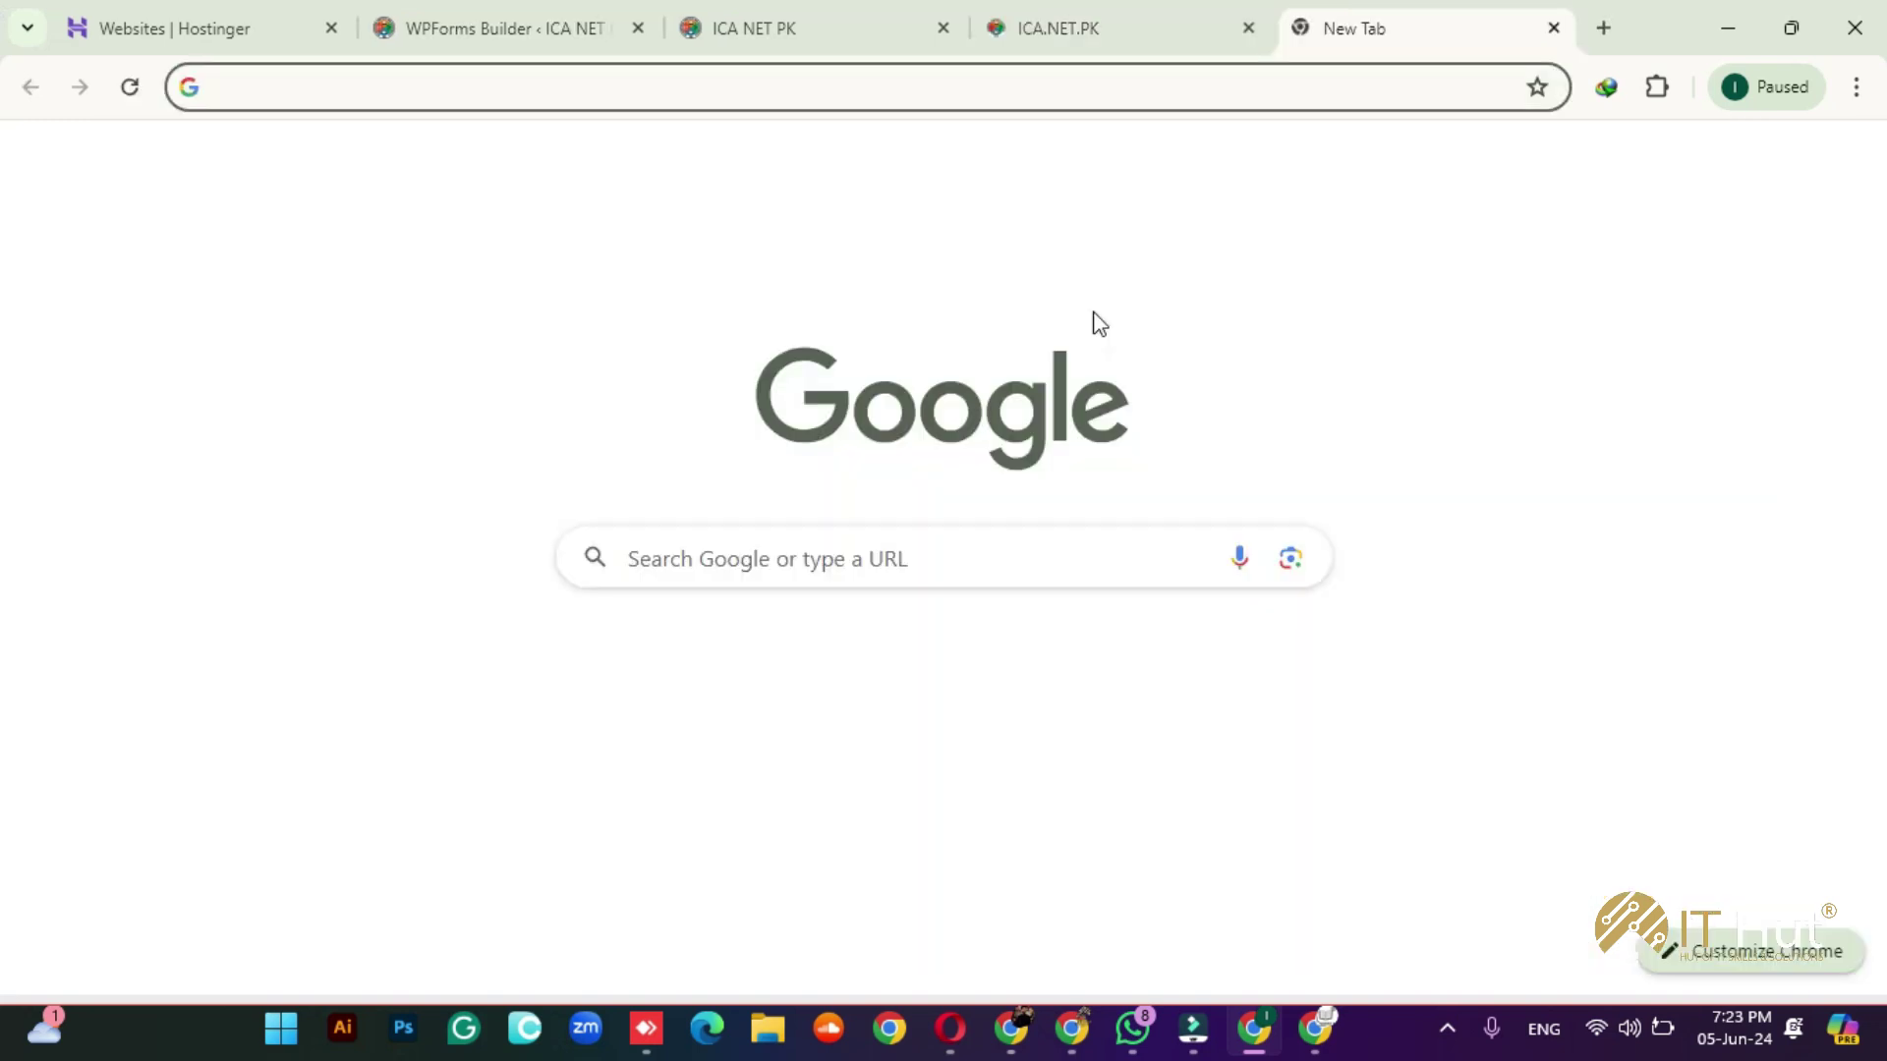
type("aus")
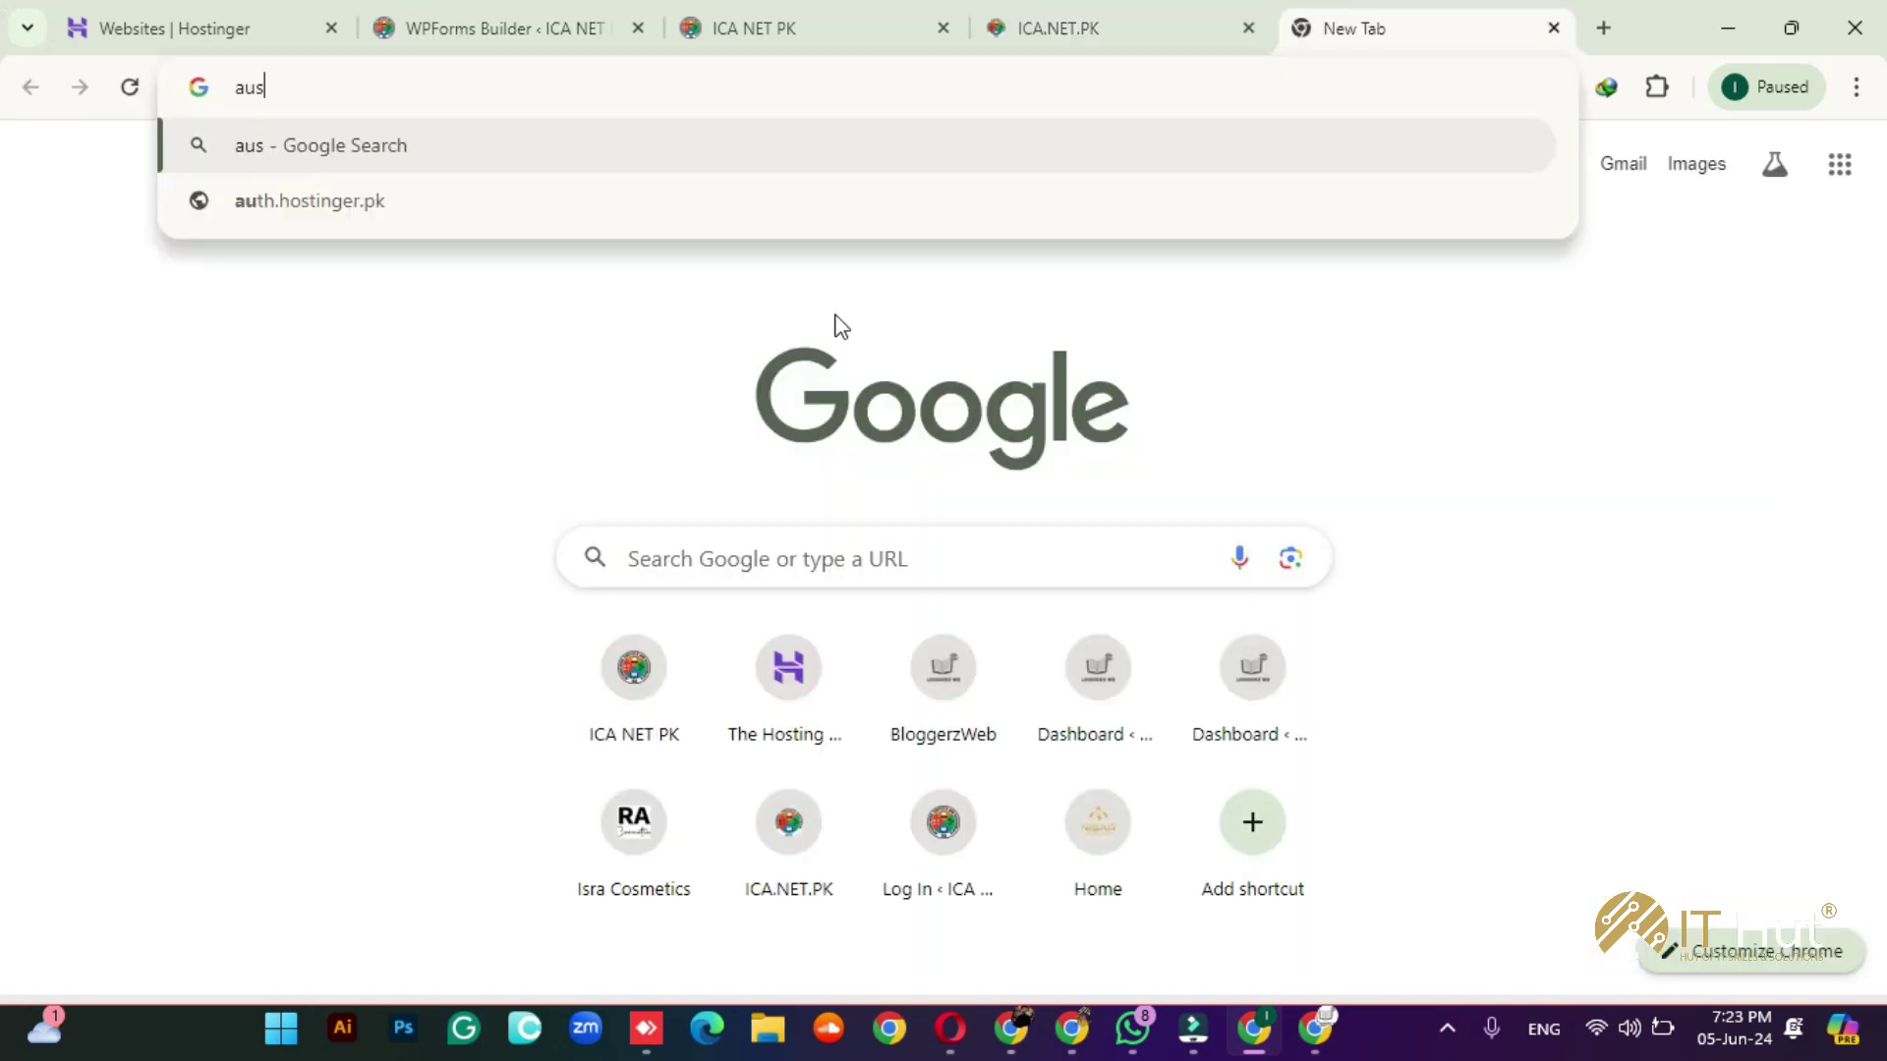
type("pak.org")
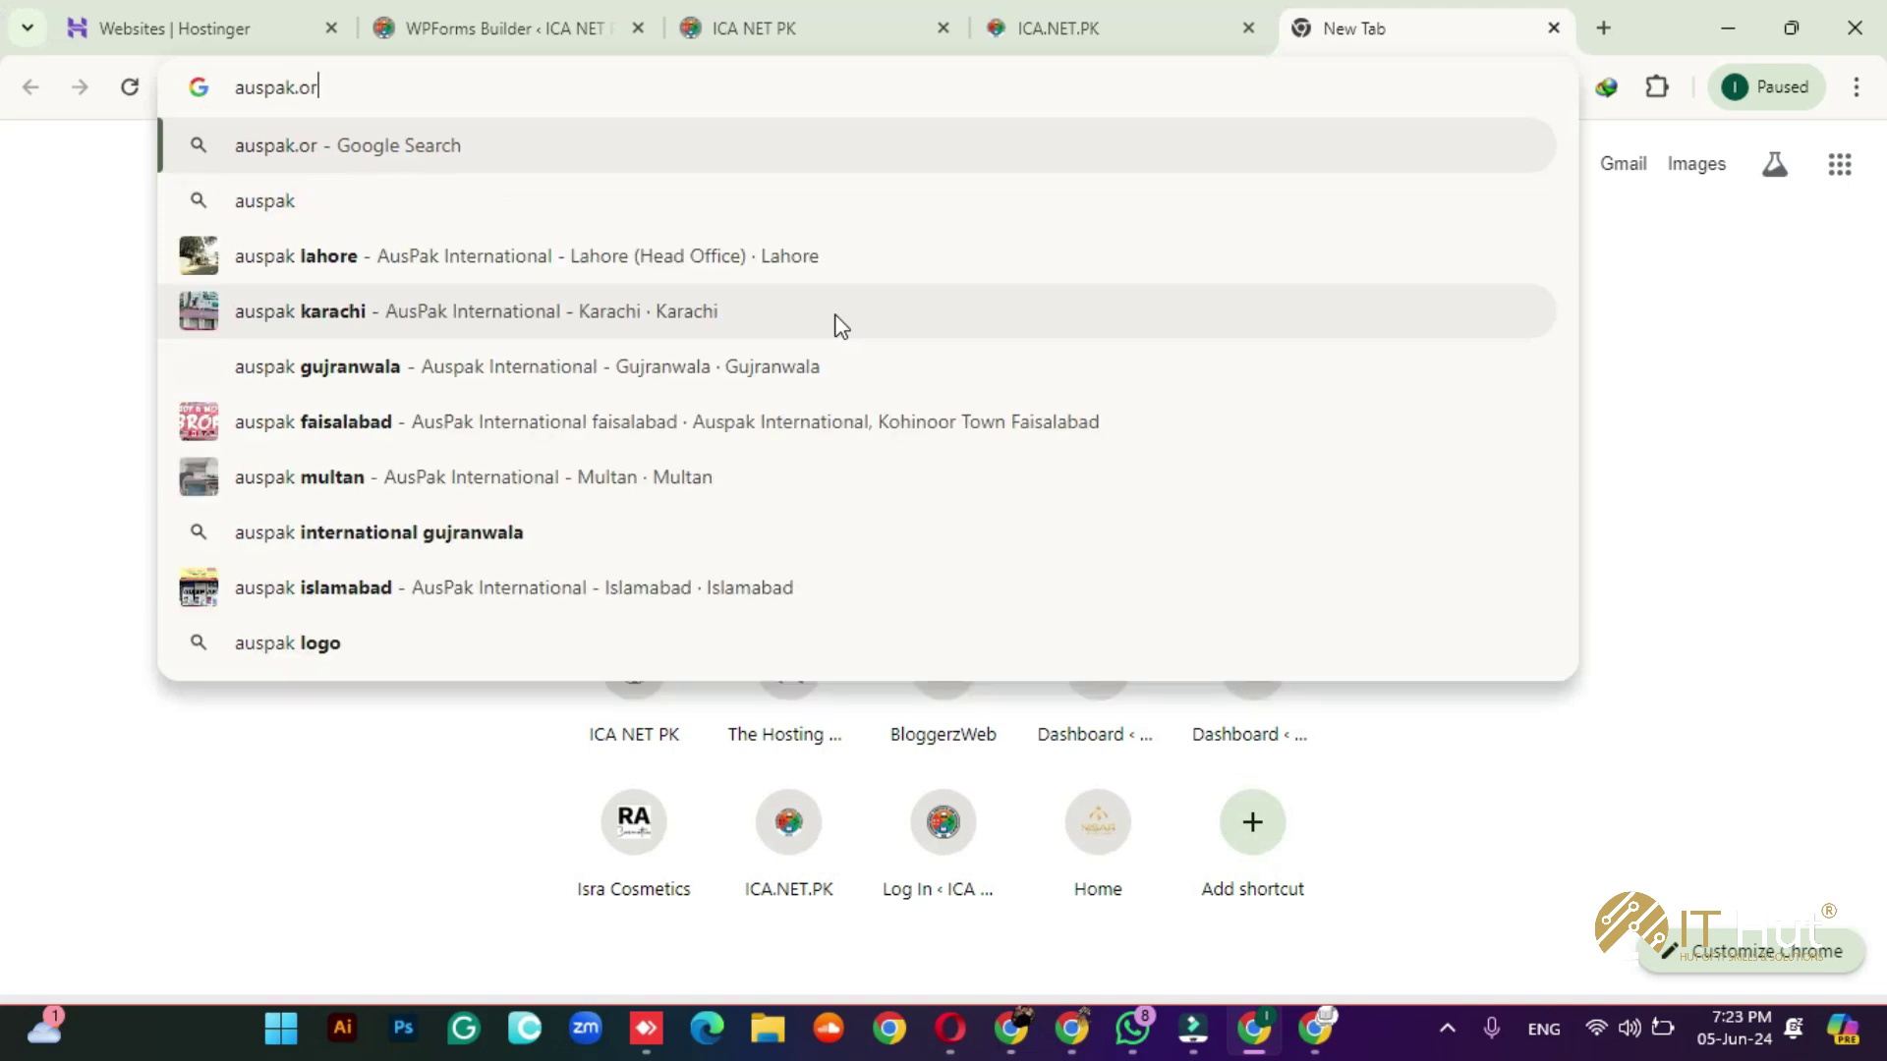
key("Return")
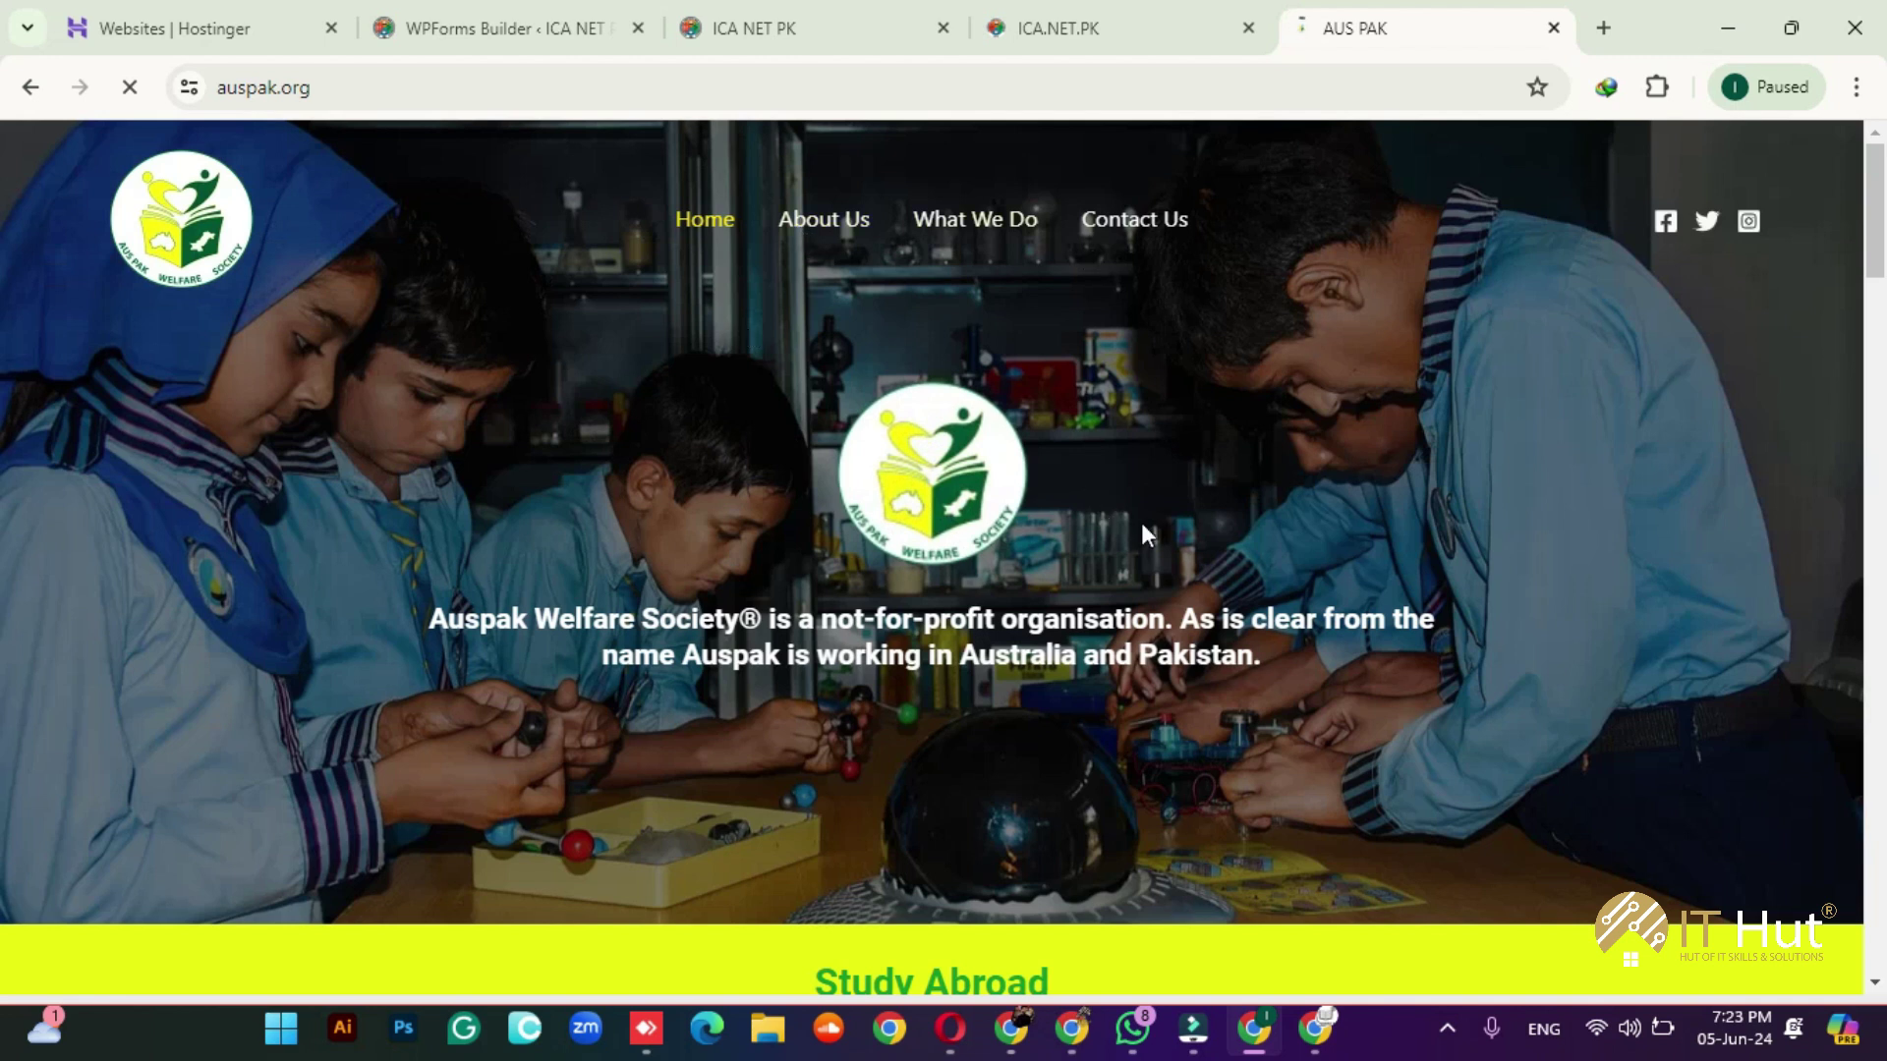
Step: Browse the auspak.org home page from the Study Abroad banner down to the Our Services section
scroll(1201, 531, "down", 4)
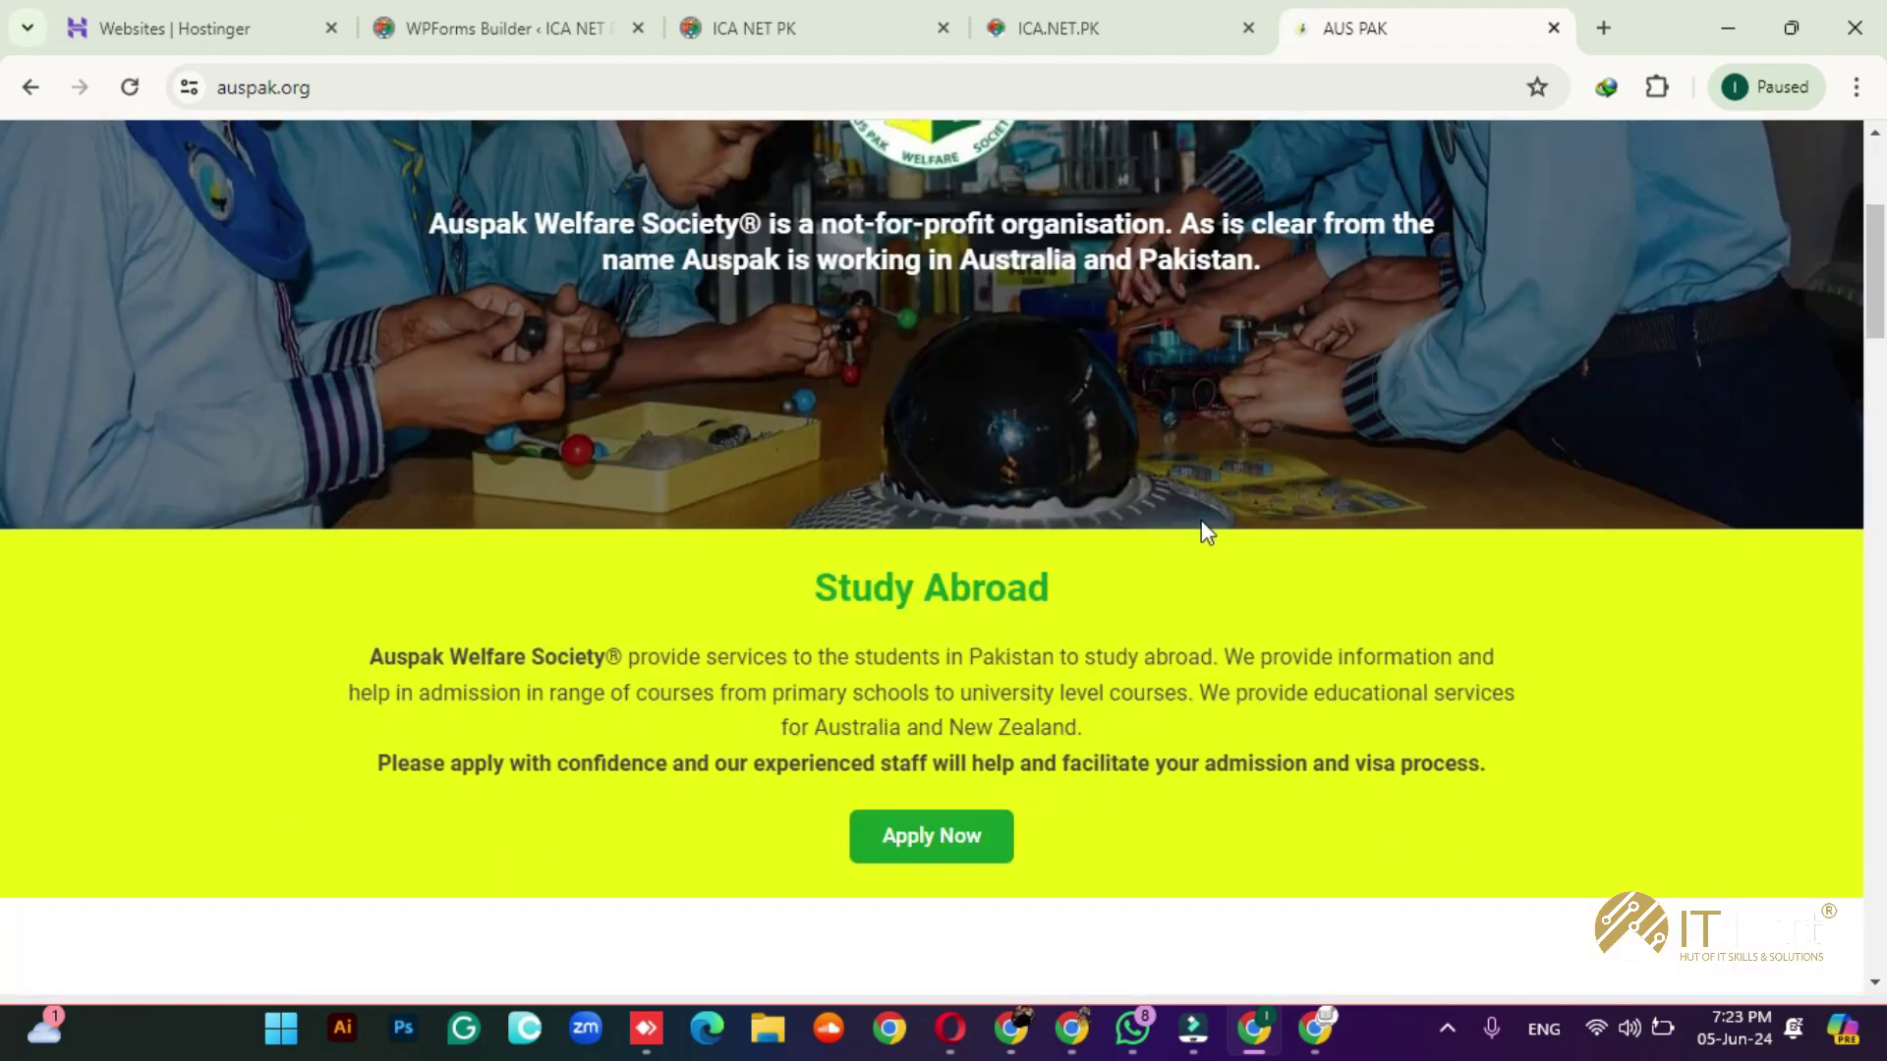
scroll(1201, 521, "down", 3)
scroll(1201, 521, "down", 3)
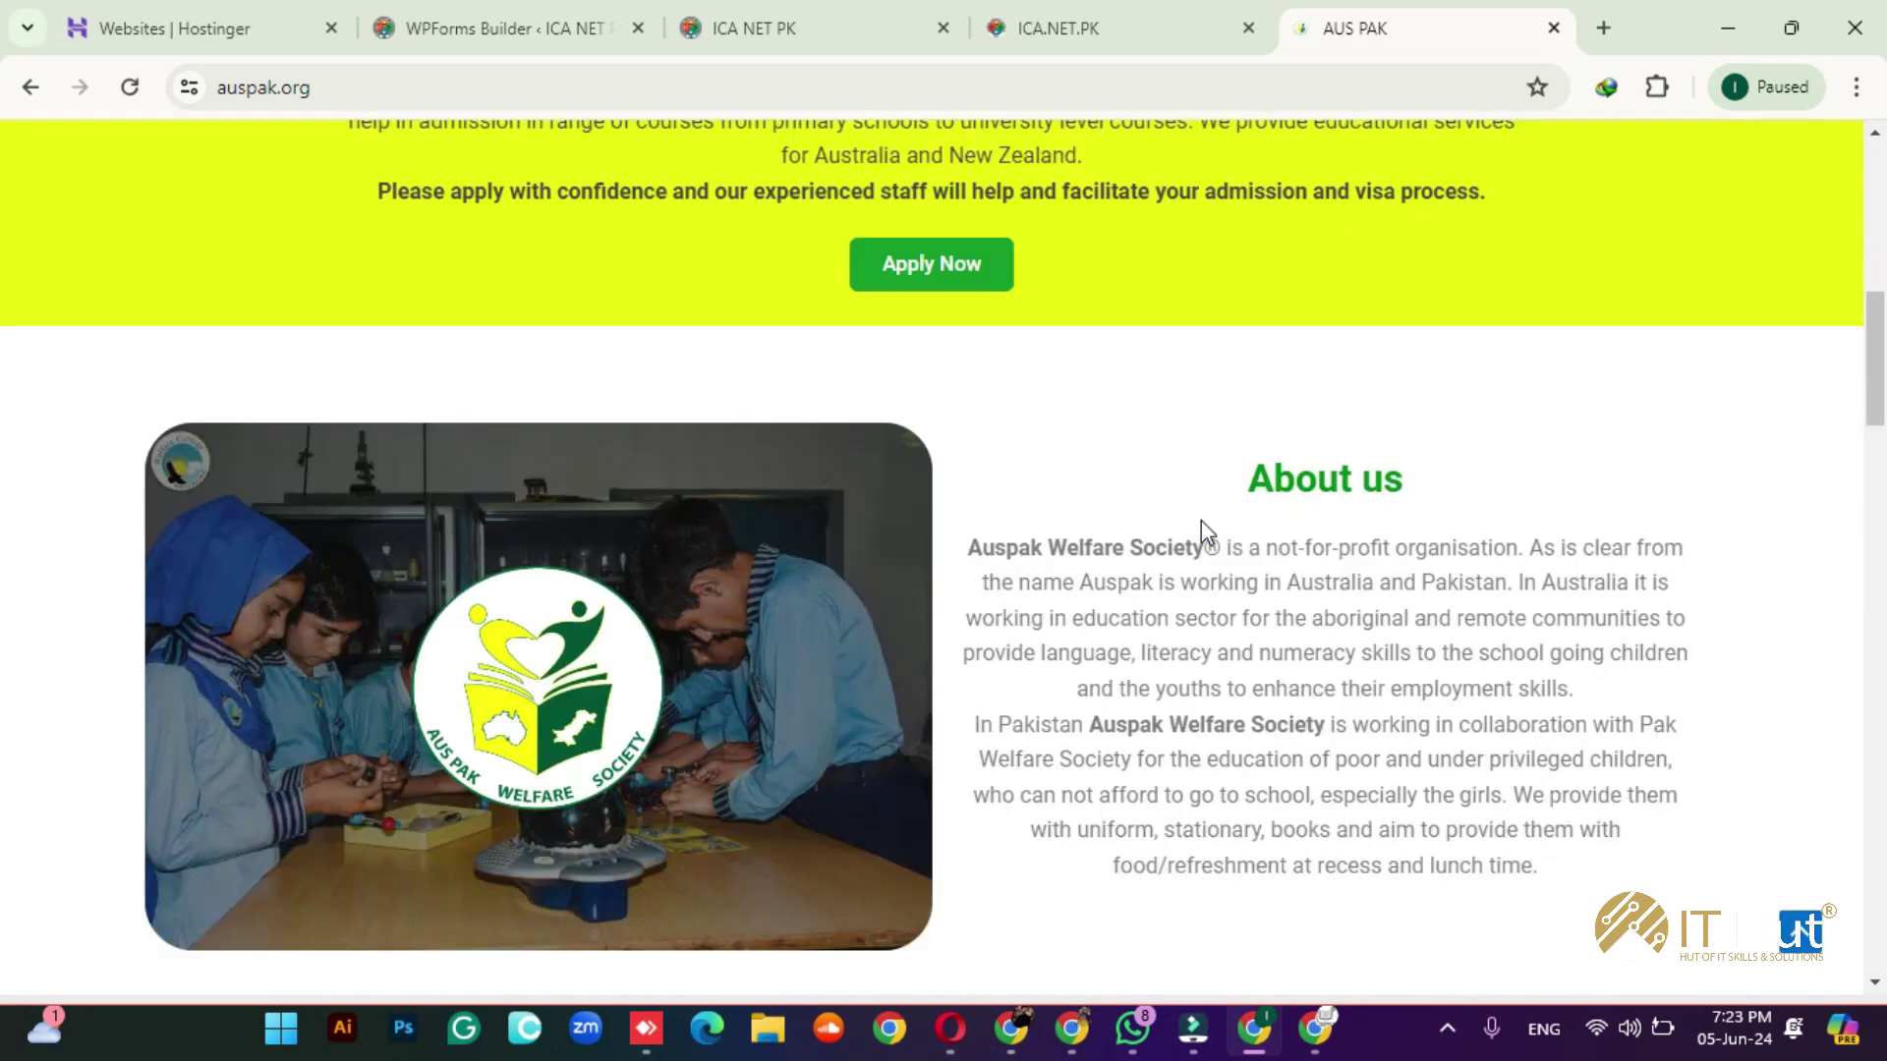
scroll(1200, 520, "down", 4)
scroll(1200, 521, "up", 1)
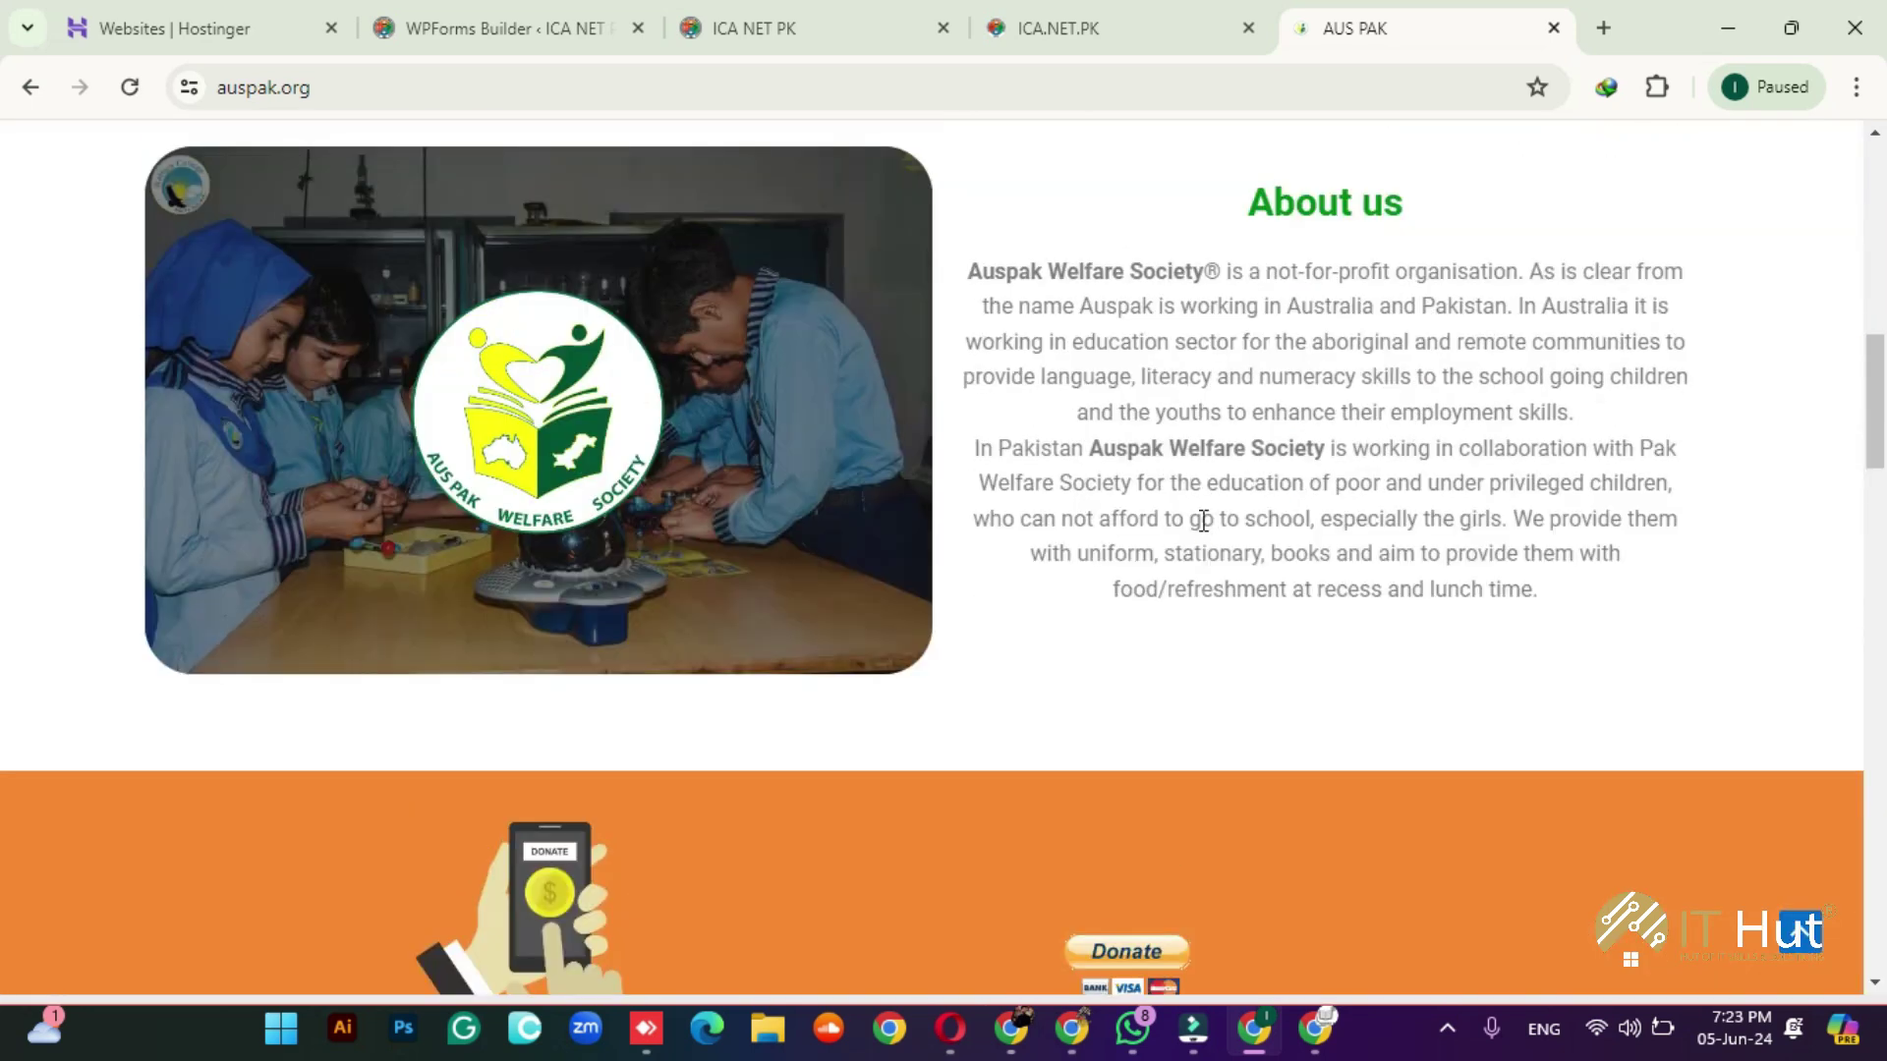
scroll(1201, 526, "down", 10)
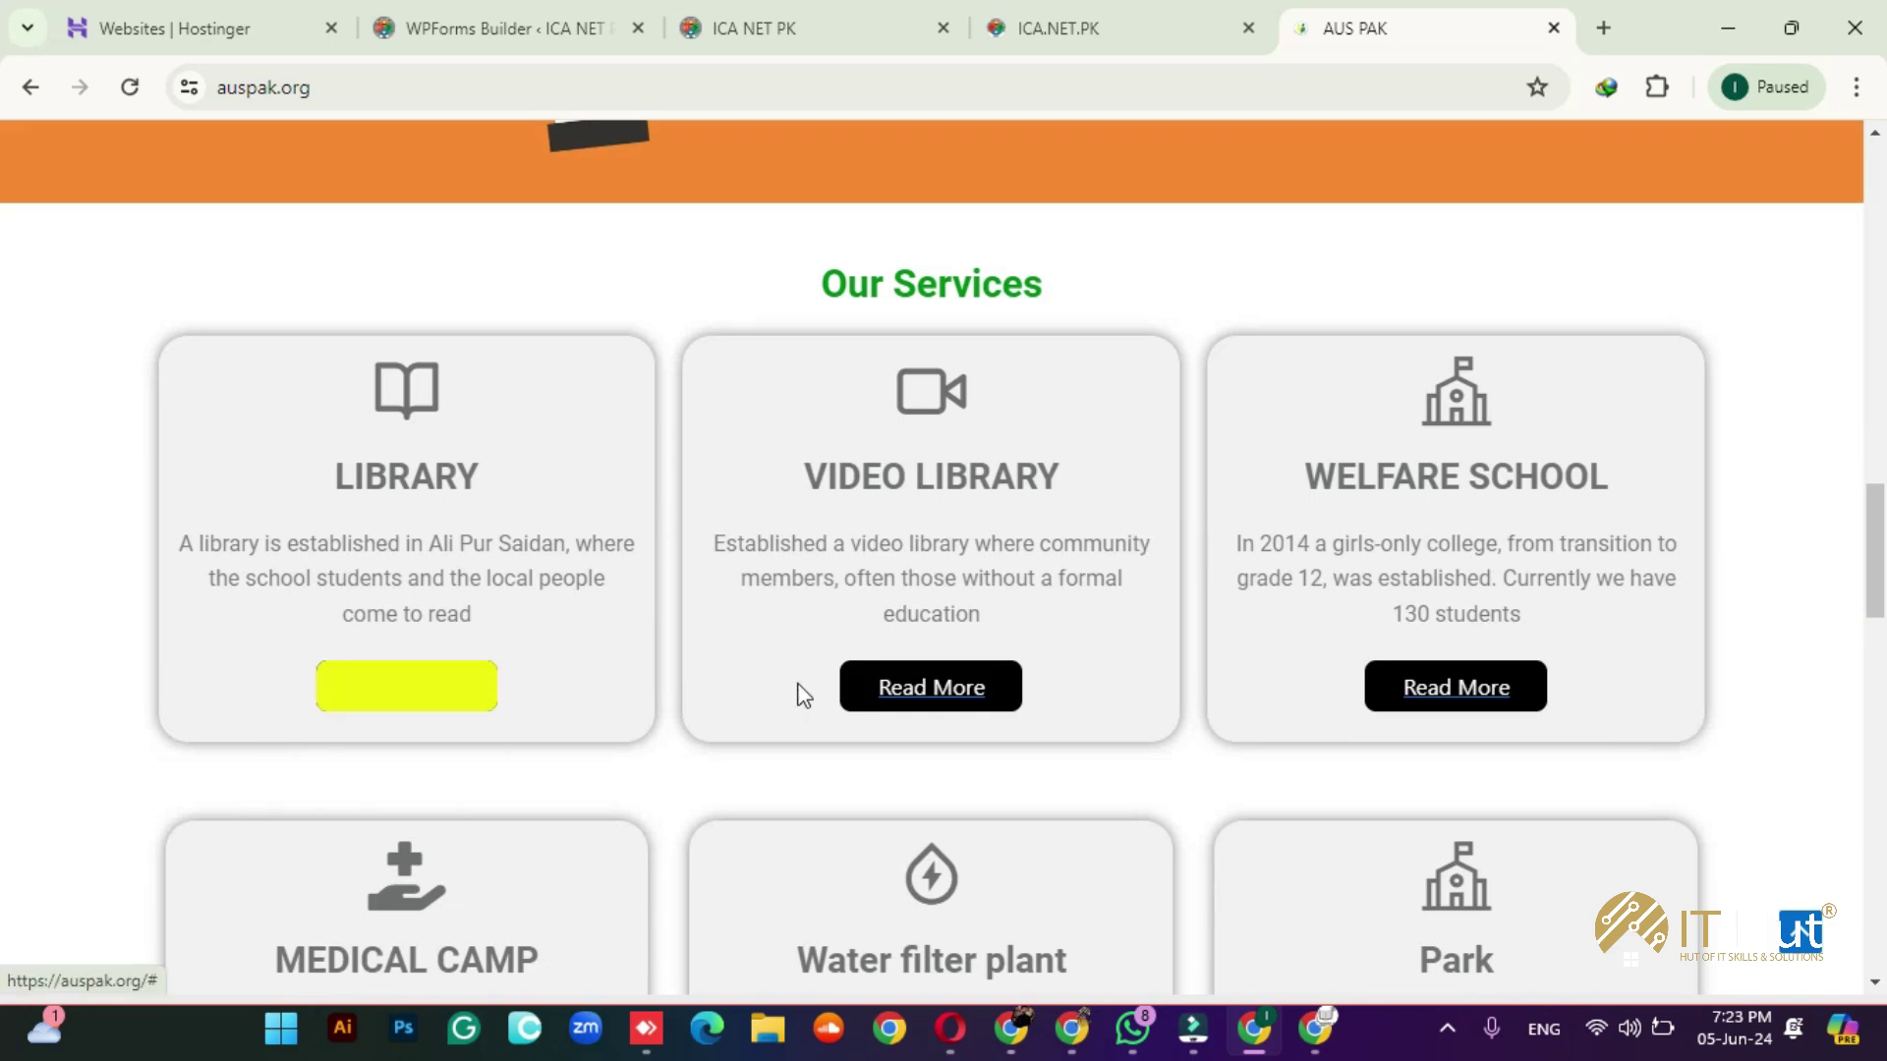
Step: View the Read More popup of the Video Library service, close it, and open it again
left_click(946, 691)
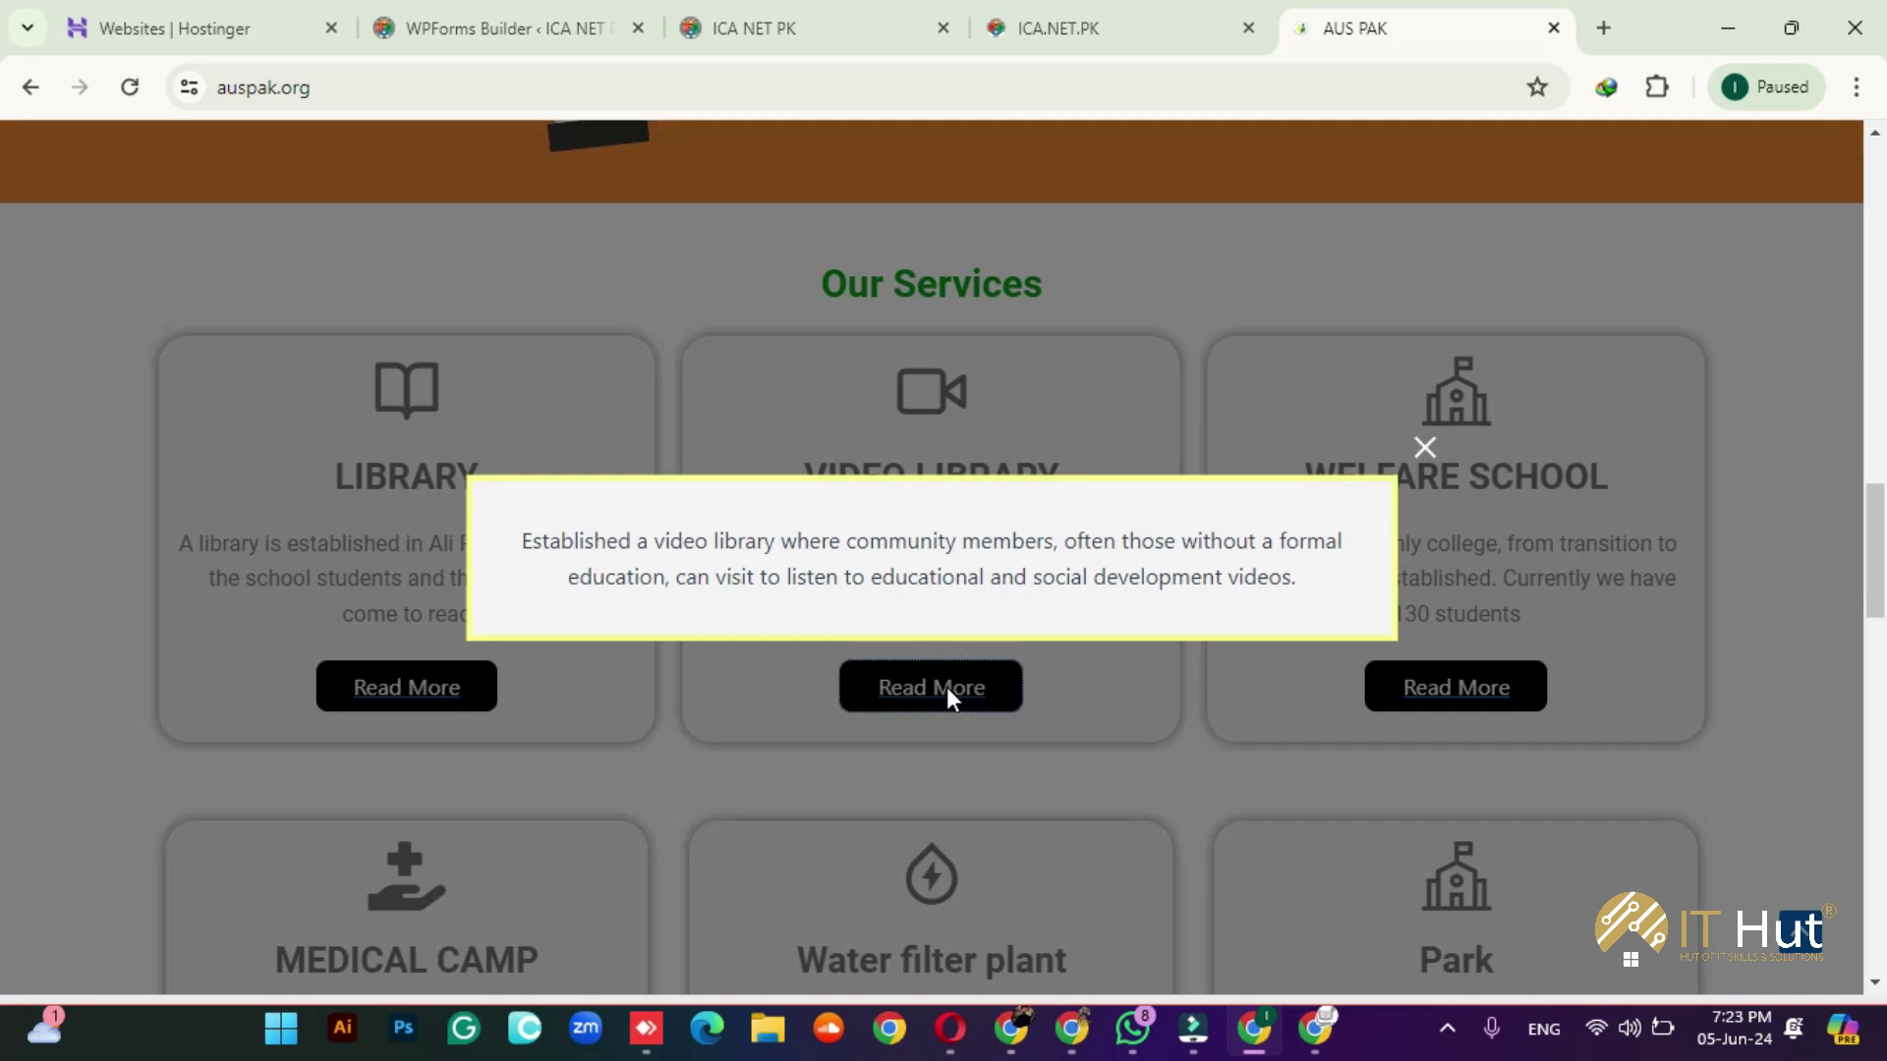
left_click(1425, 448)
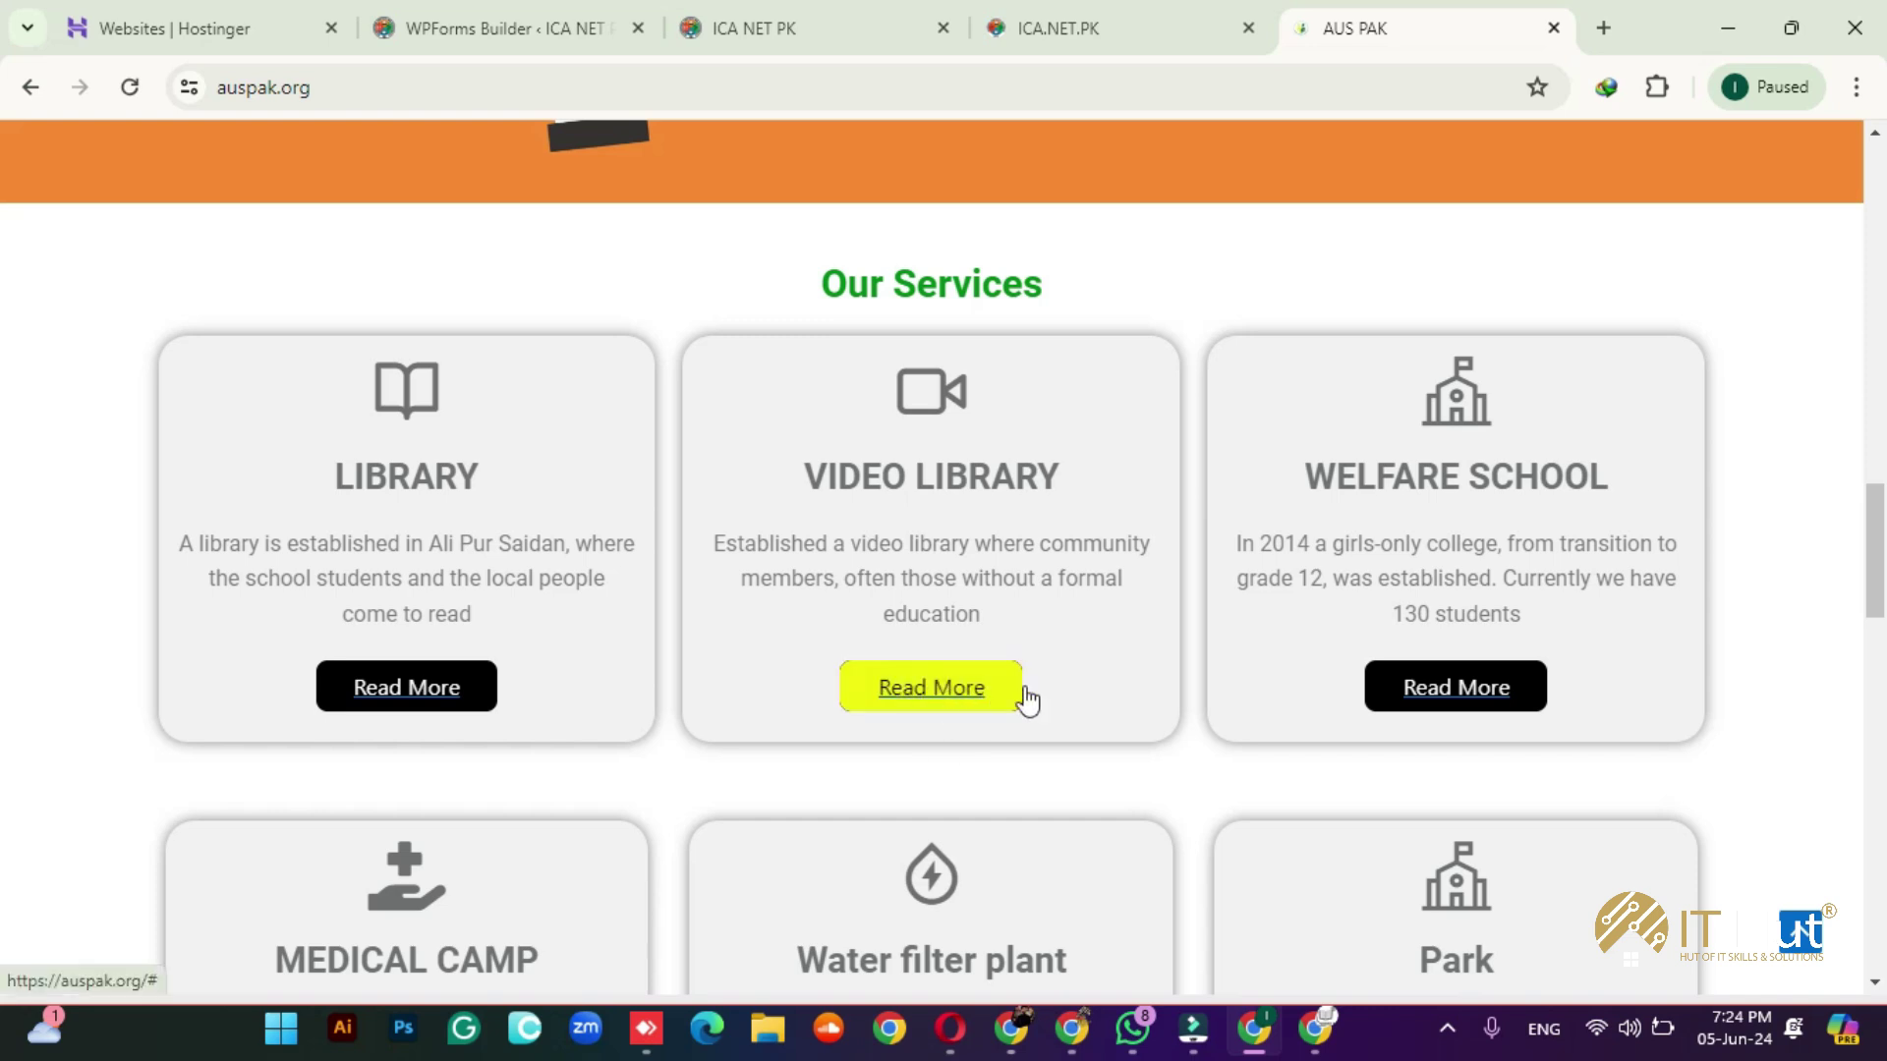
left_click(959, 685)
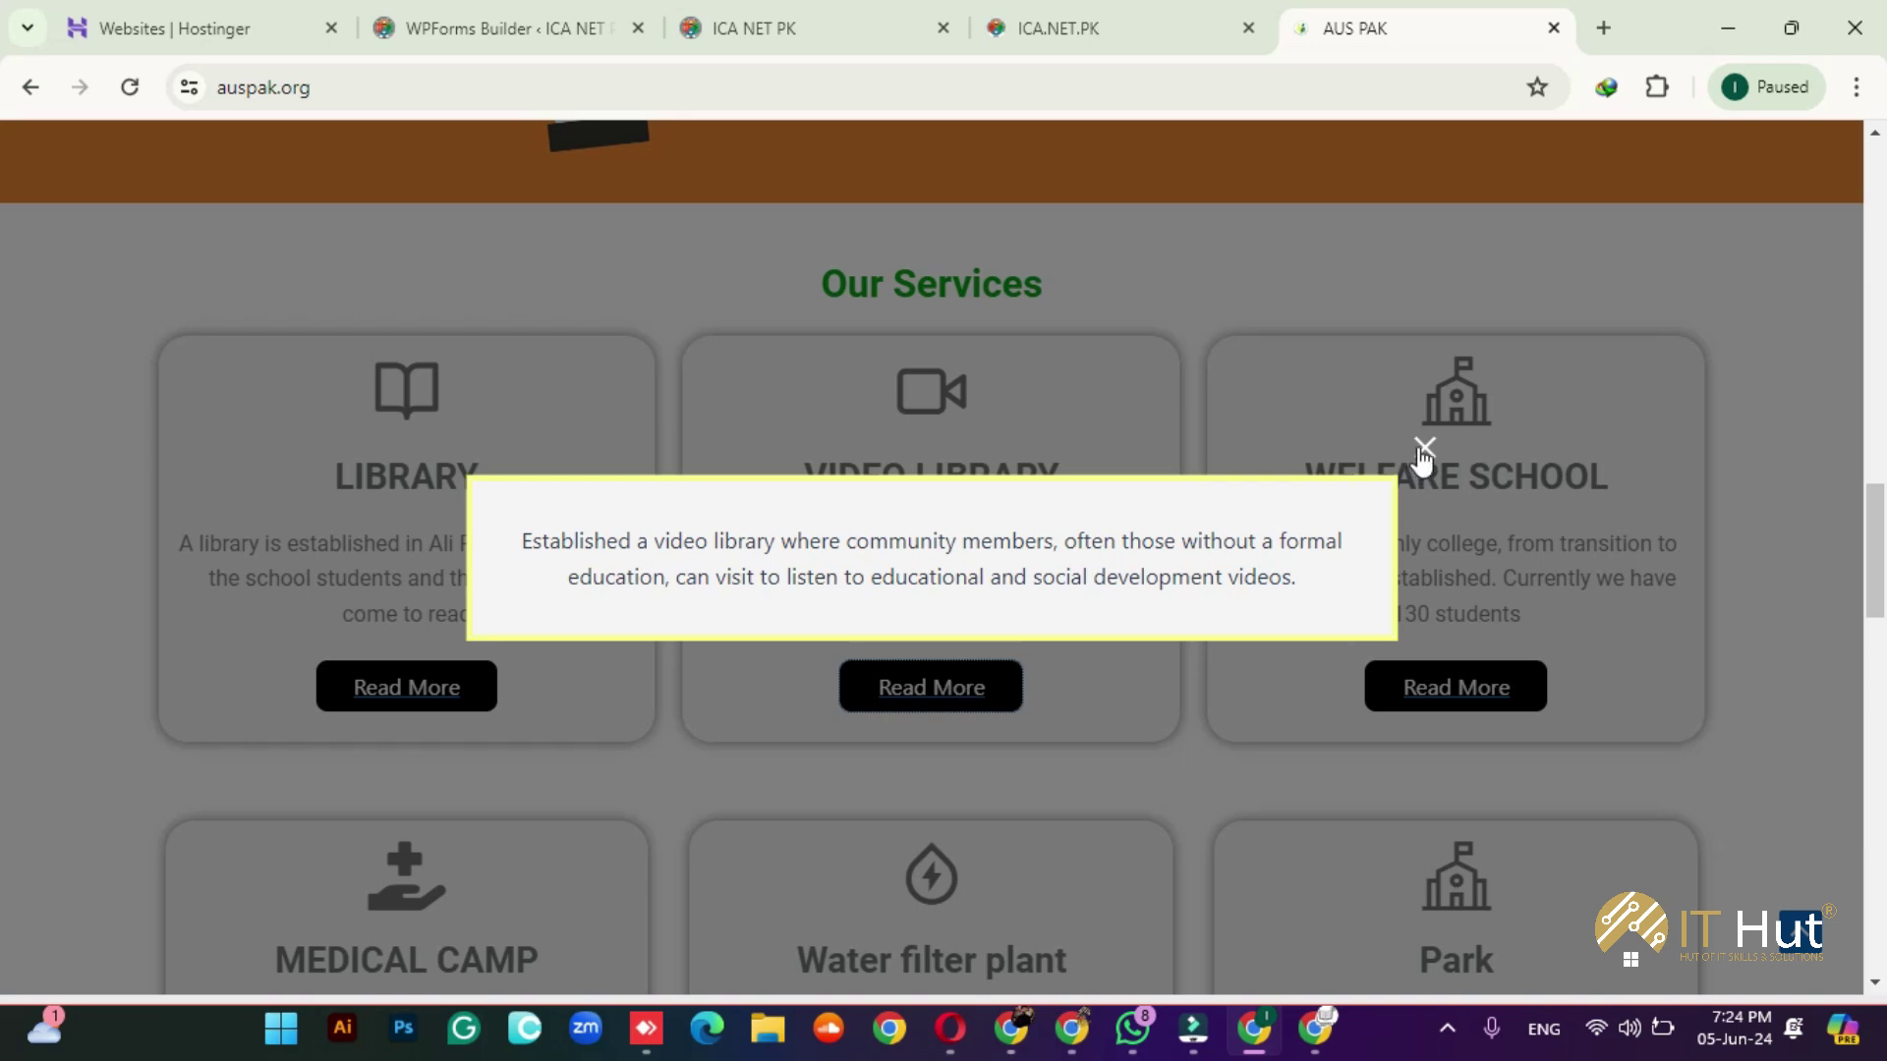
Step: Check the Global Finals registration popup on the ica.net.pk site and return to the auspak.org site
left_click(1047, 4)
left_click(1127, 731)
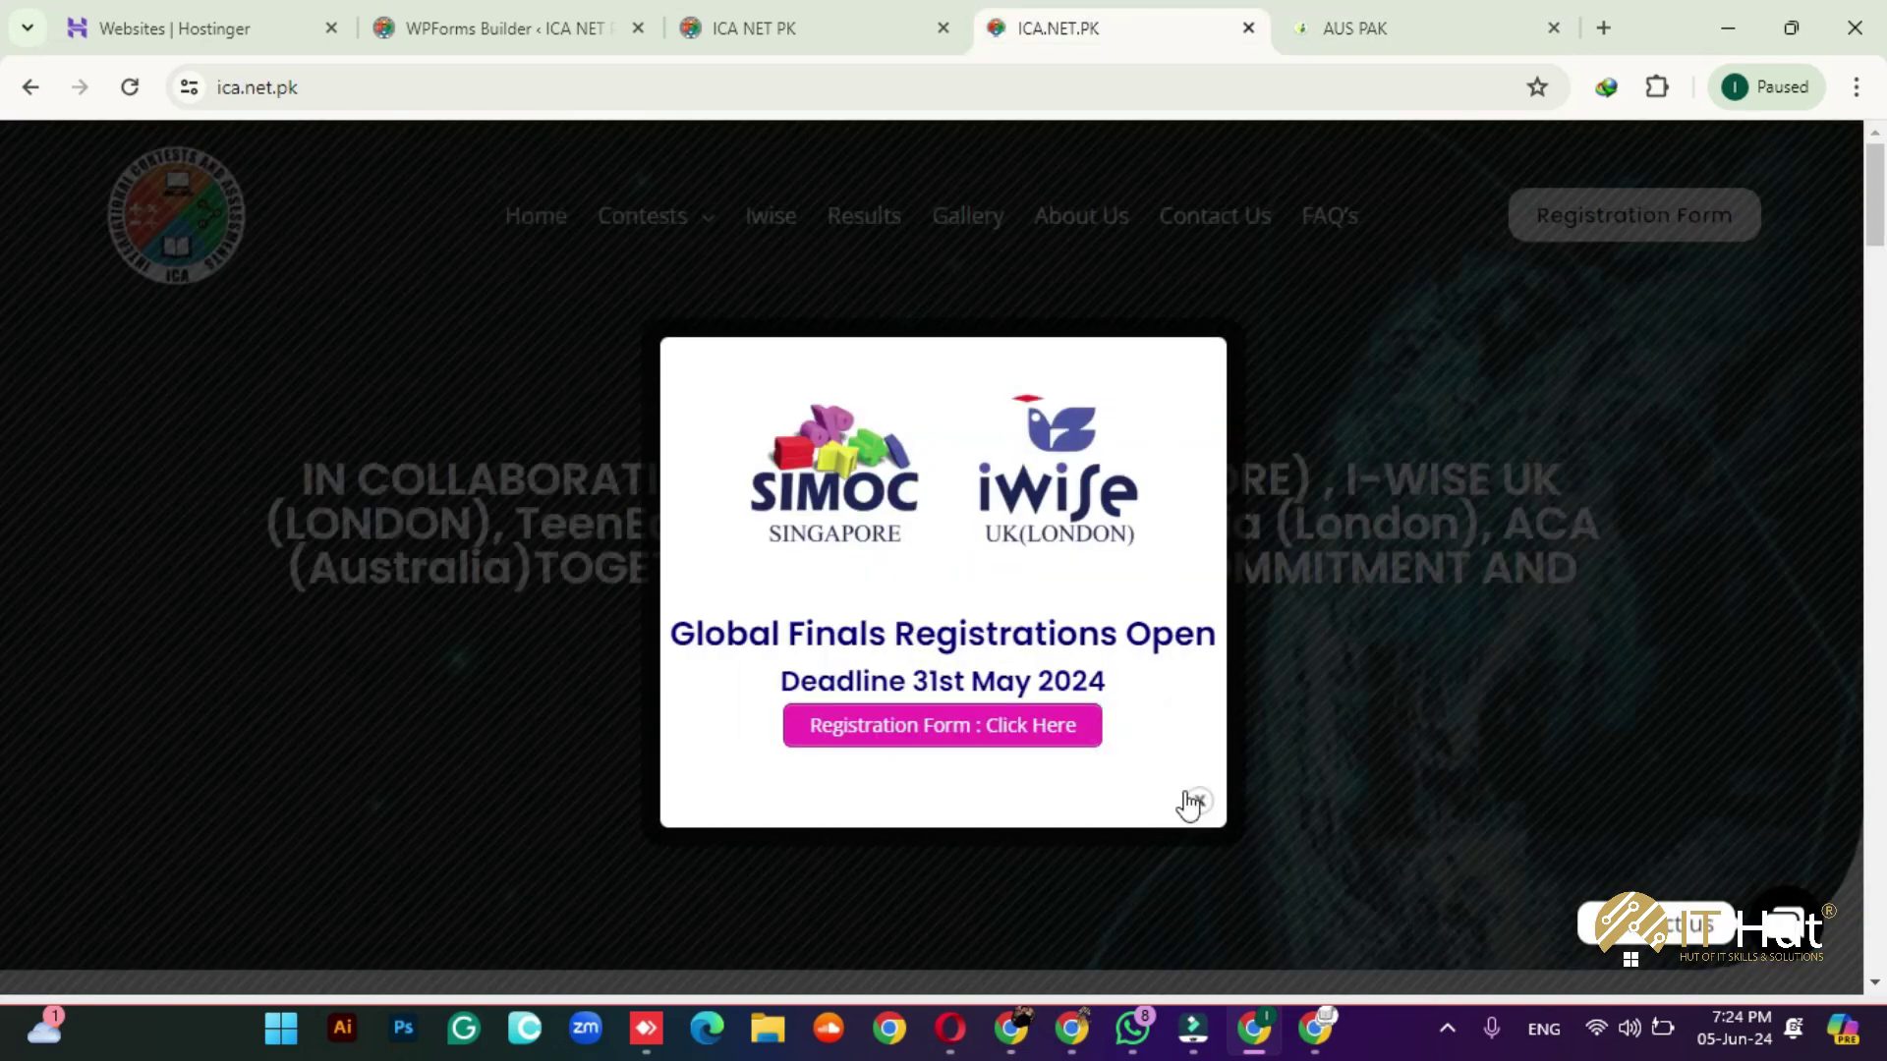
left_click(1198, 801)
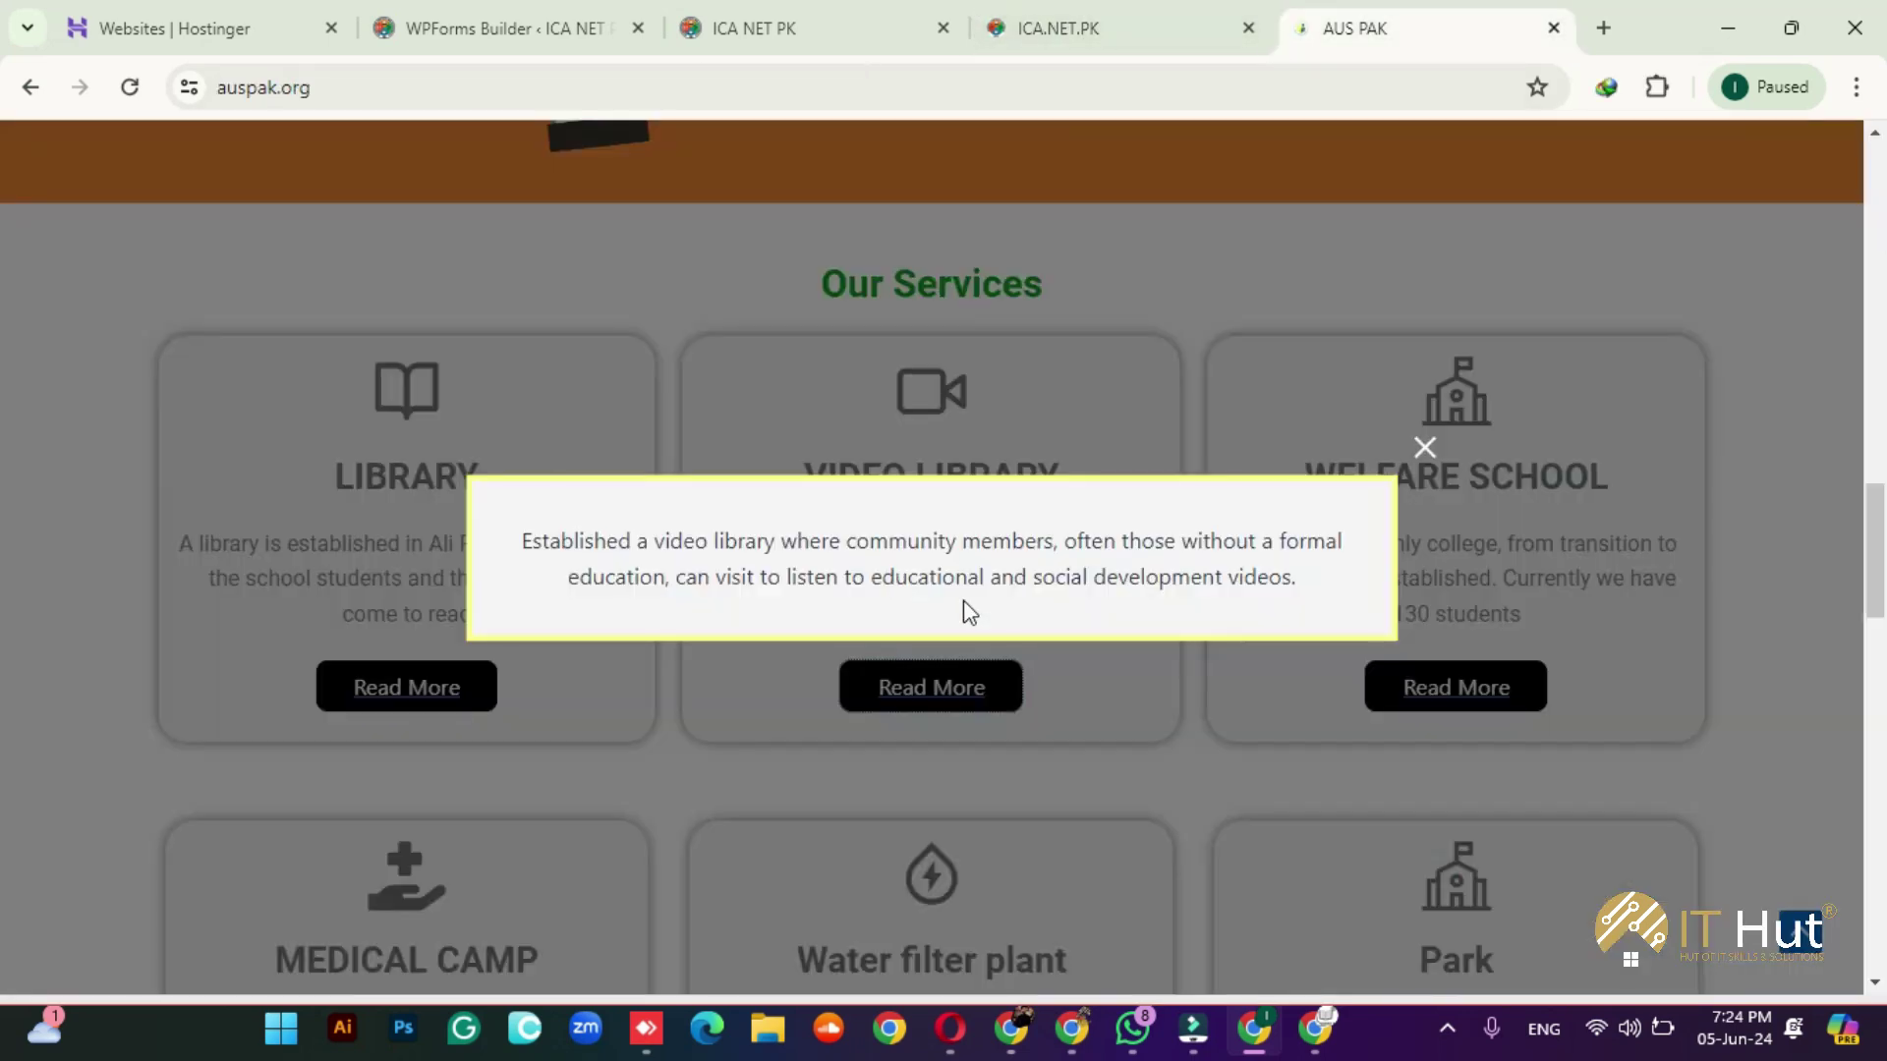
Step: Examine the Read More popups of the remaining Our Services cards, such as Library and Medical Camp, dismissing each one
left_click(1183, 749)
left_click(1455, 687)
left_click(1258, 782)
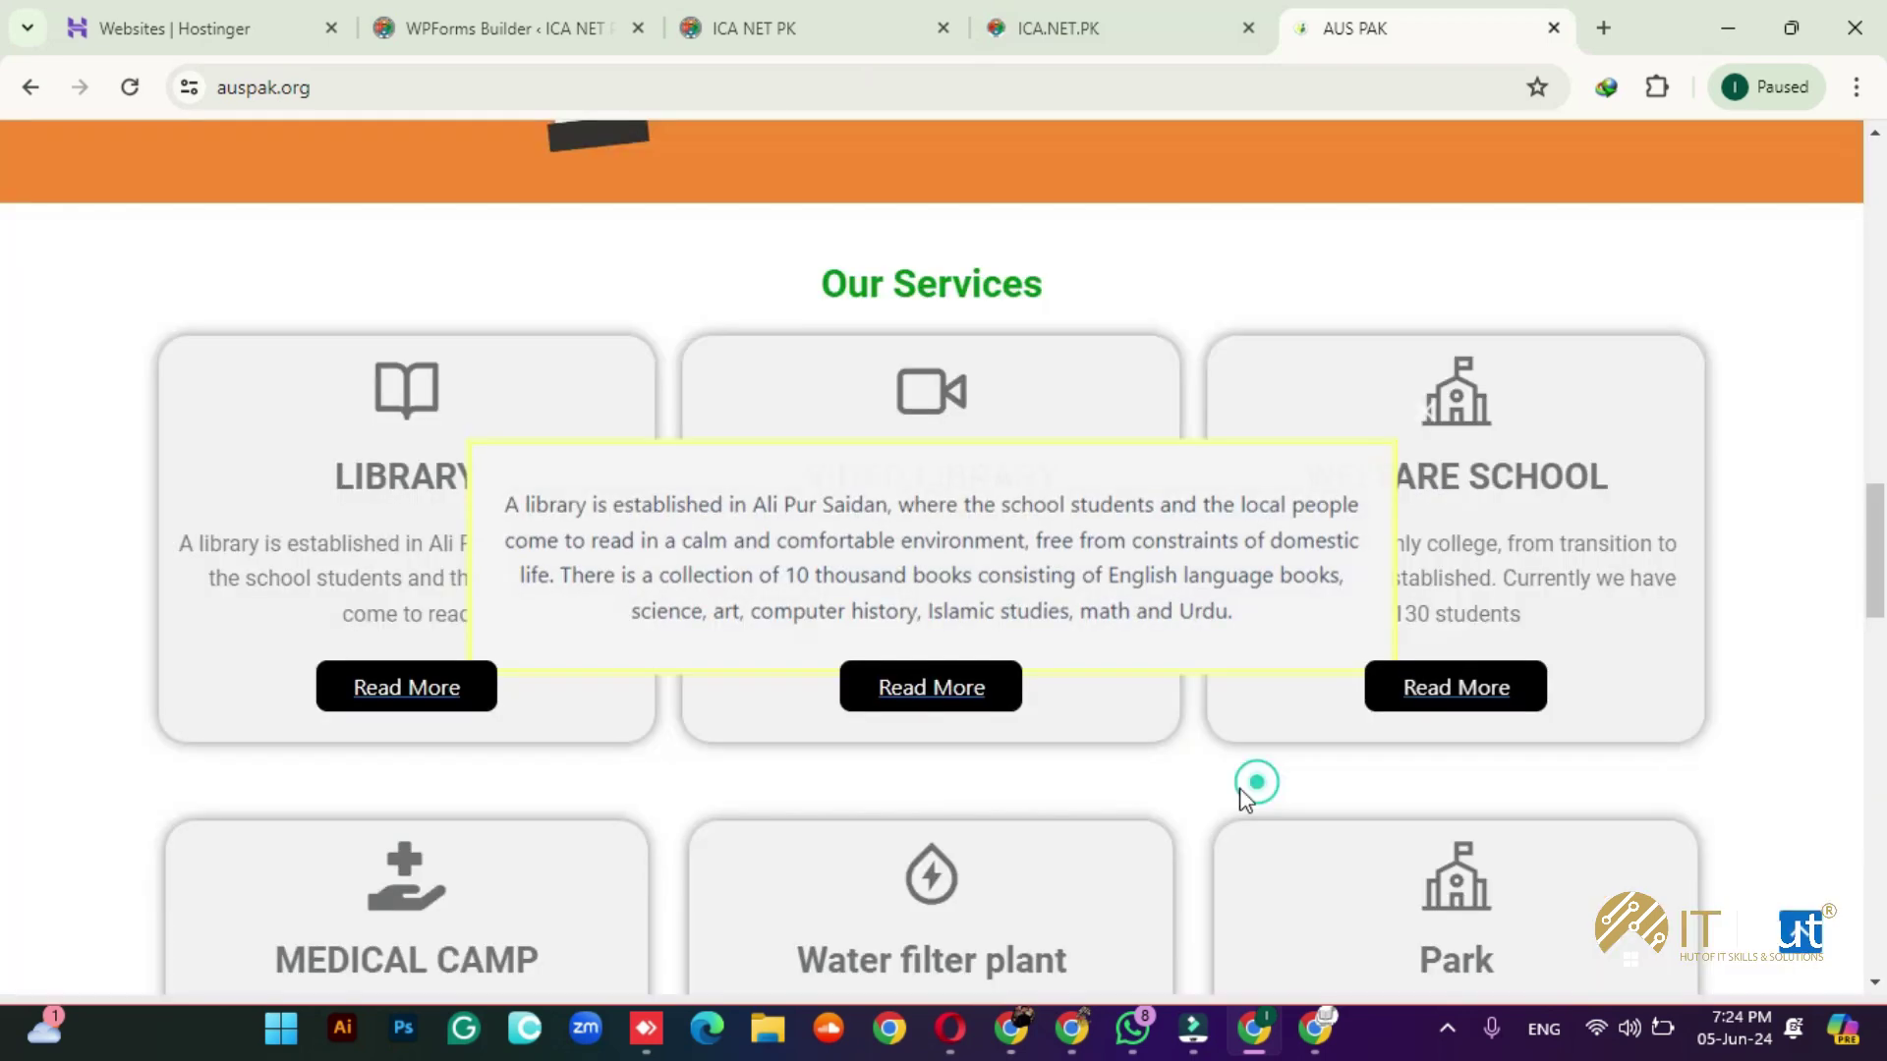
scroll(1081, 737, "down", 5)
left_click(990, 631)
left_click(1217, 730)
left_click(1454, 640)
left_click(1375, 688)
left_click(342, 629)
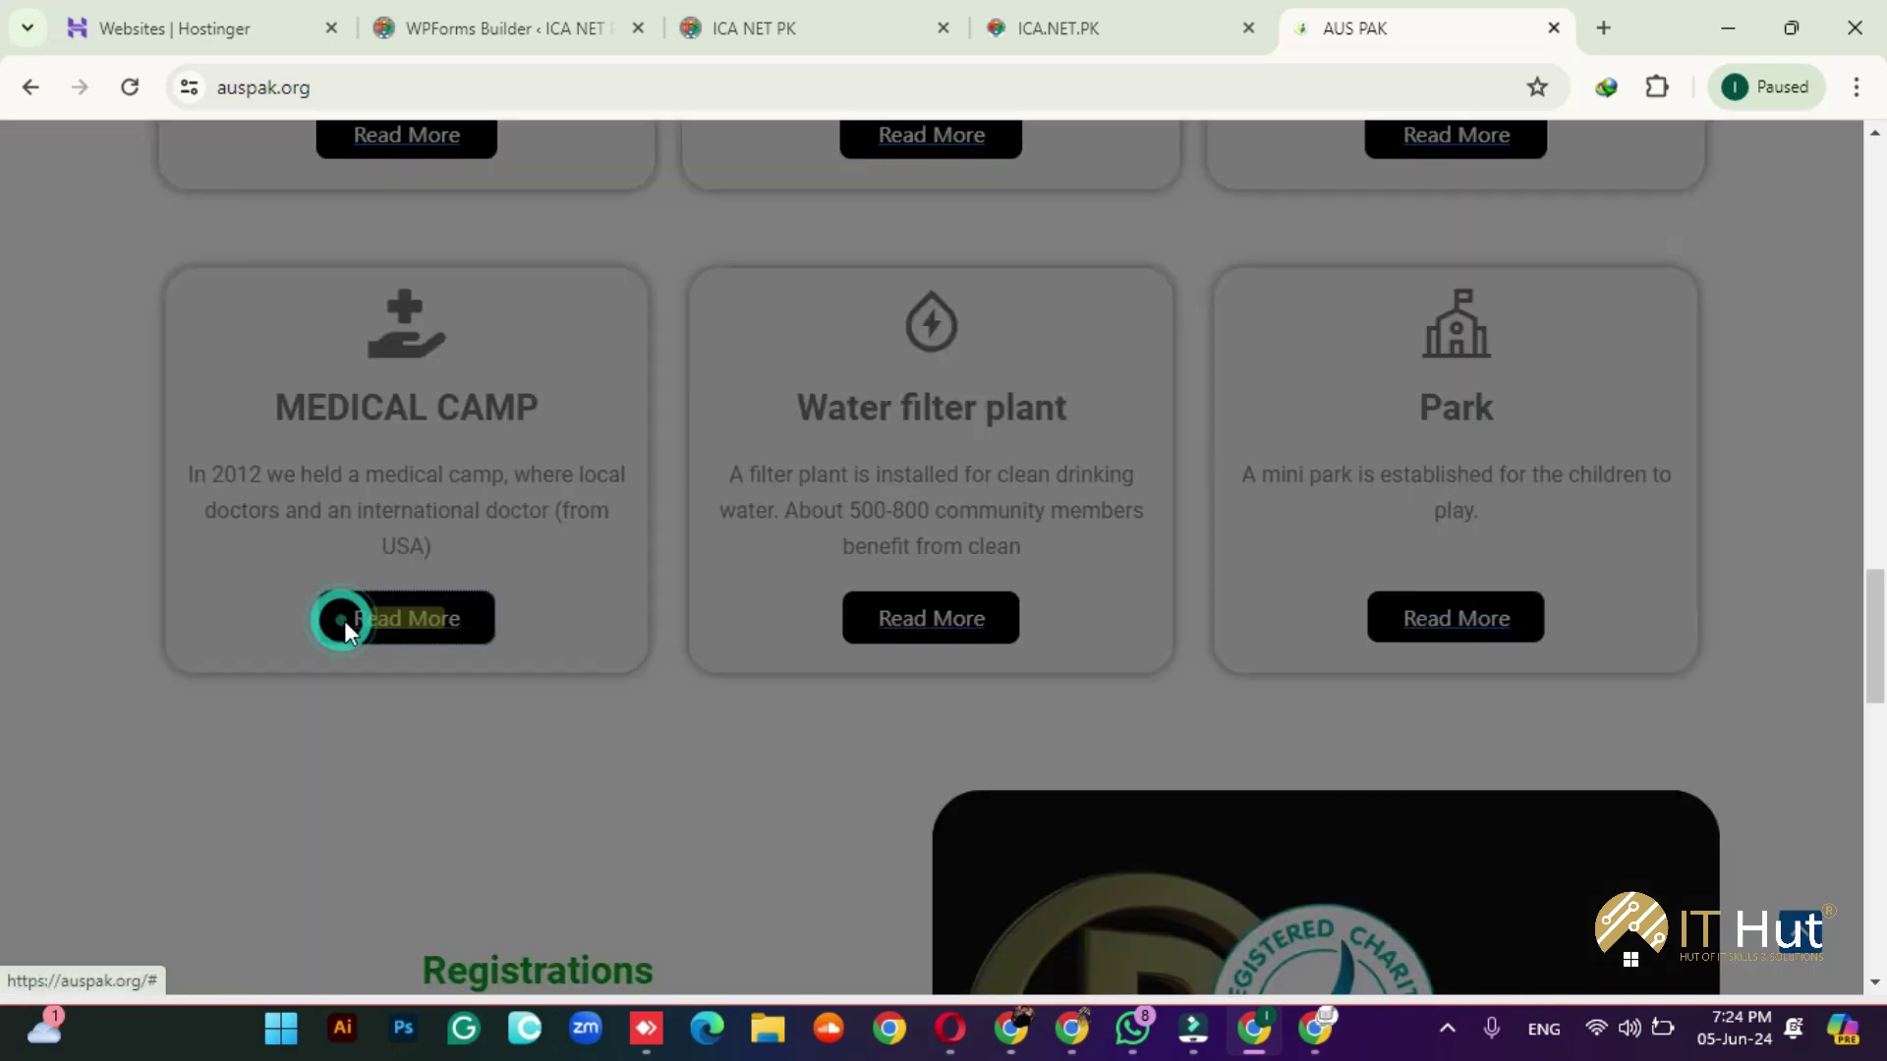
left_click(717, 743)
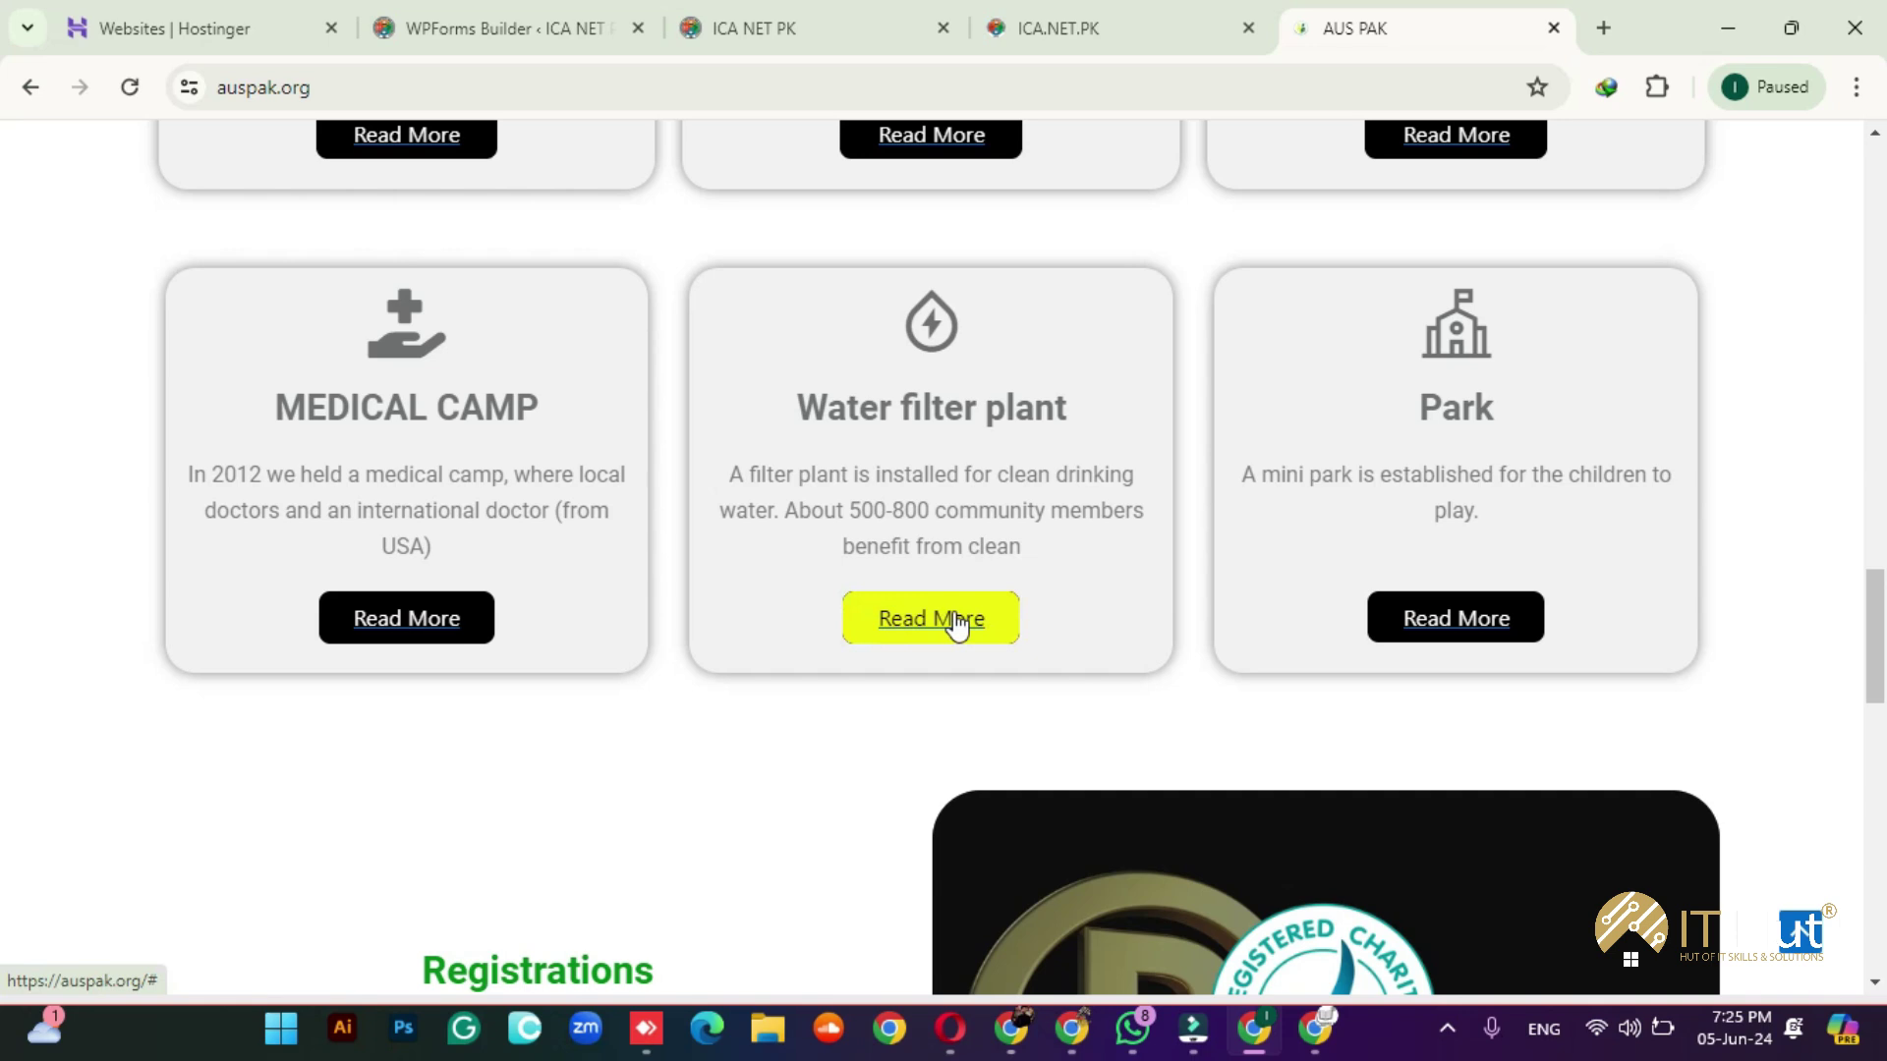
Step: Open the ICA NET PK home page for editing with Elementor and search its widgets for "mod"
left_click(863, 4)
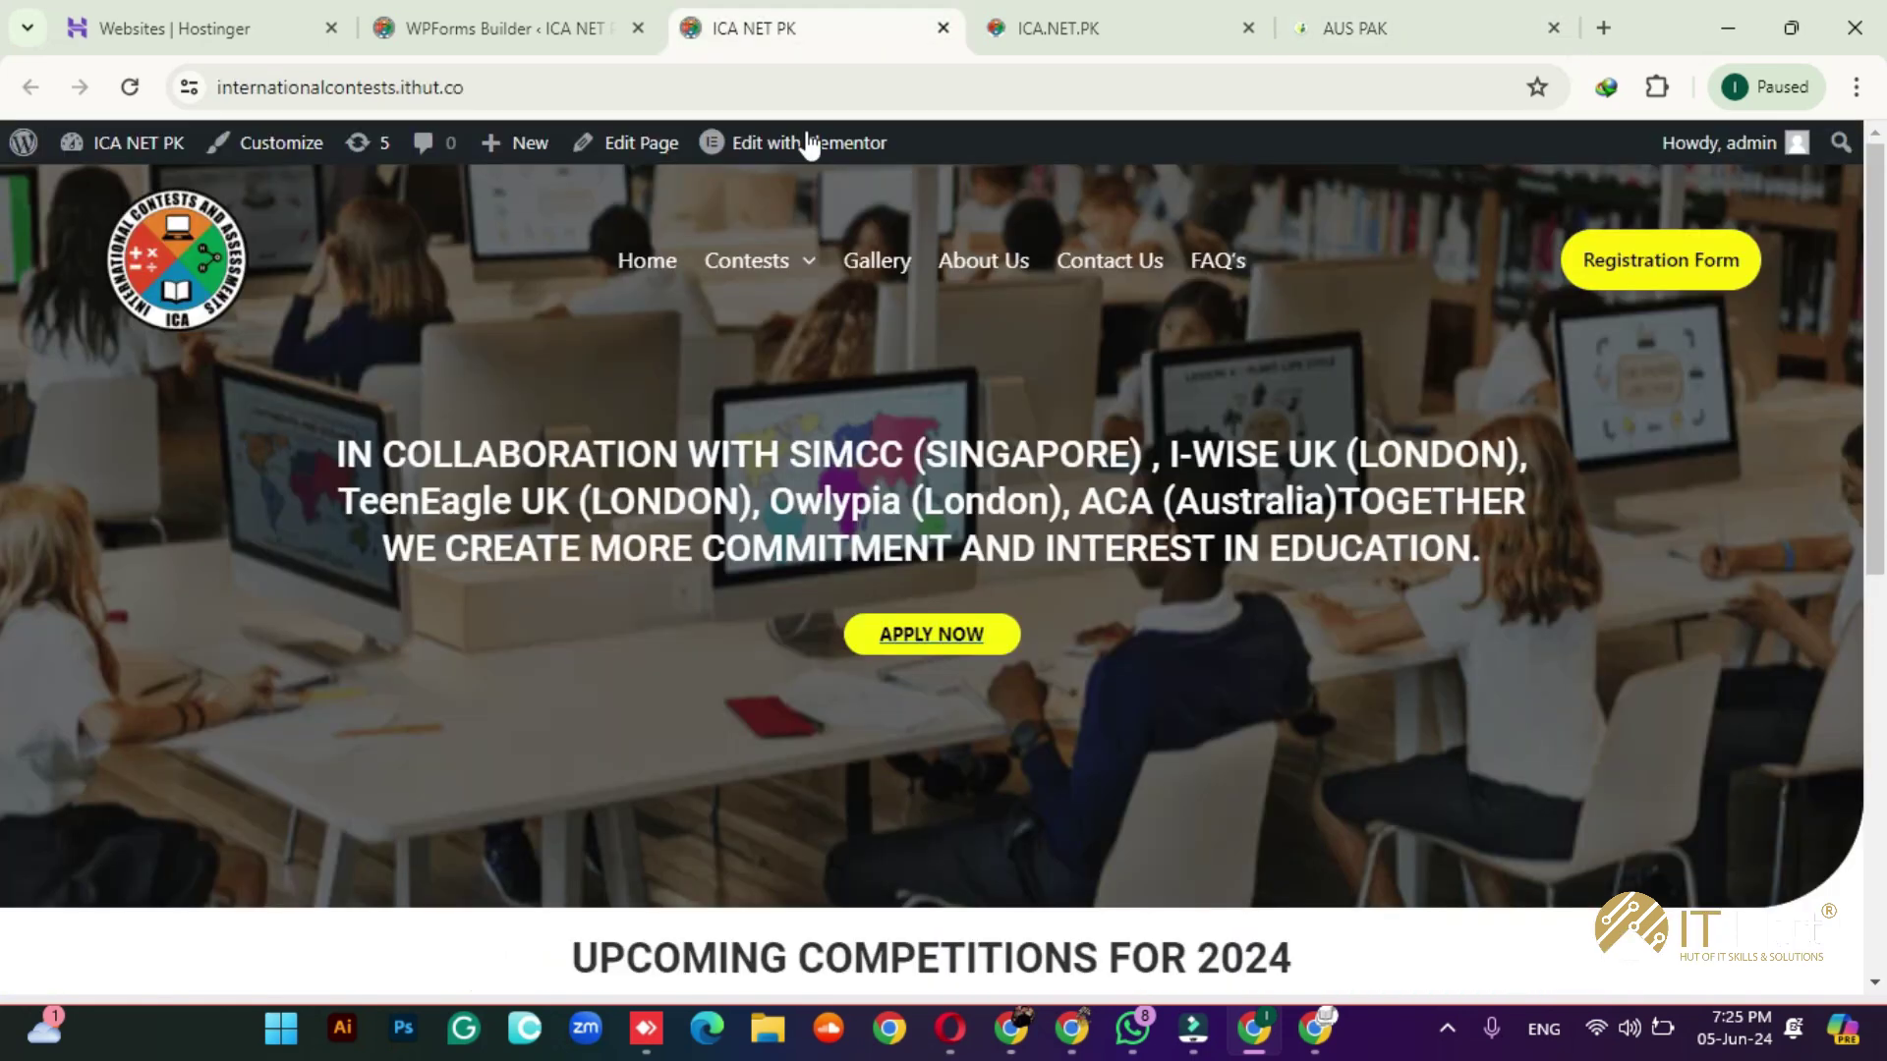
left_click(808, 147)
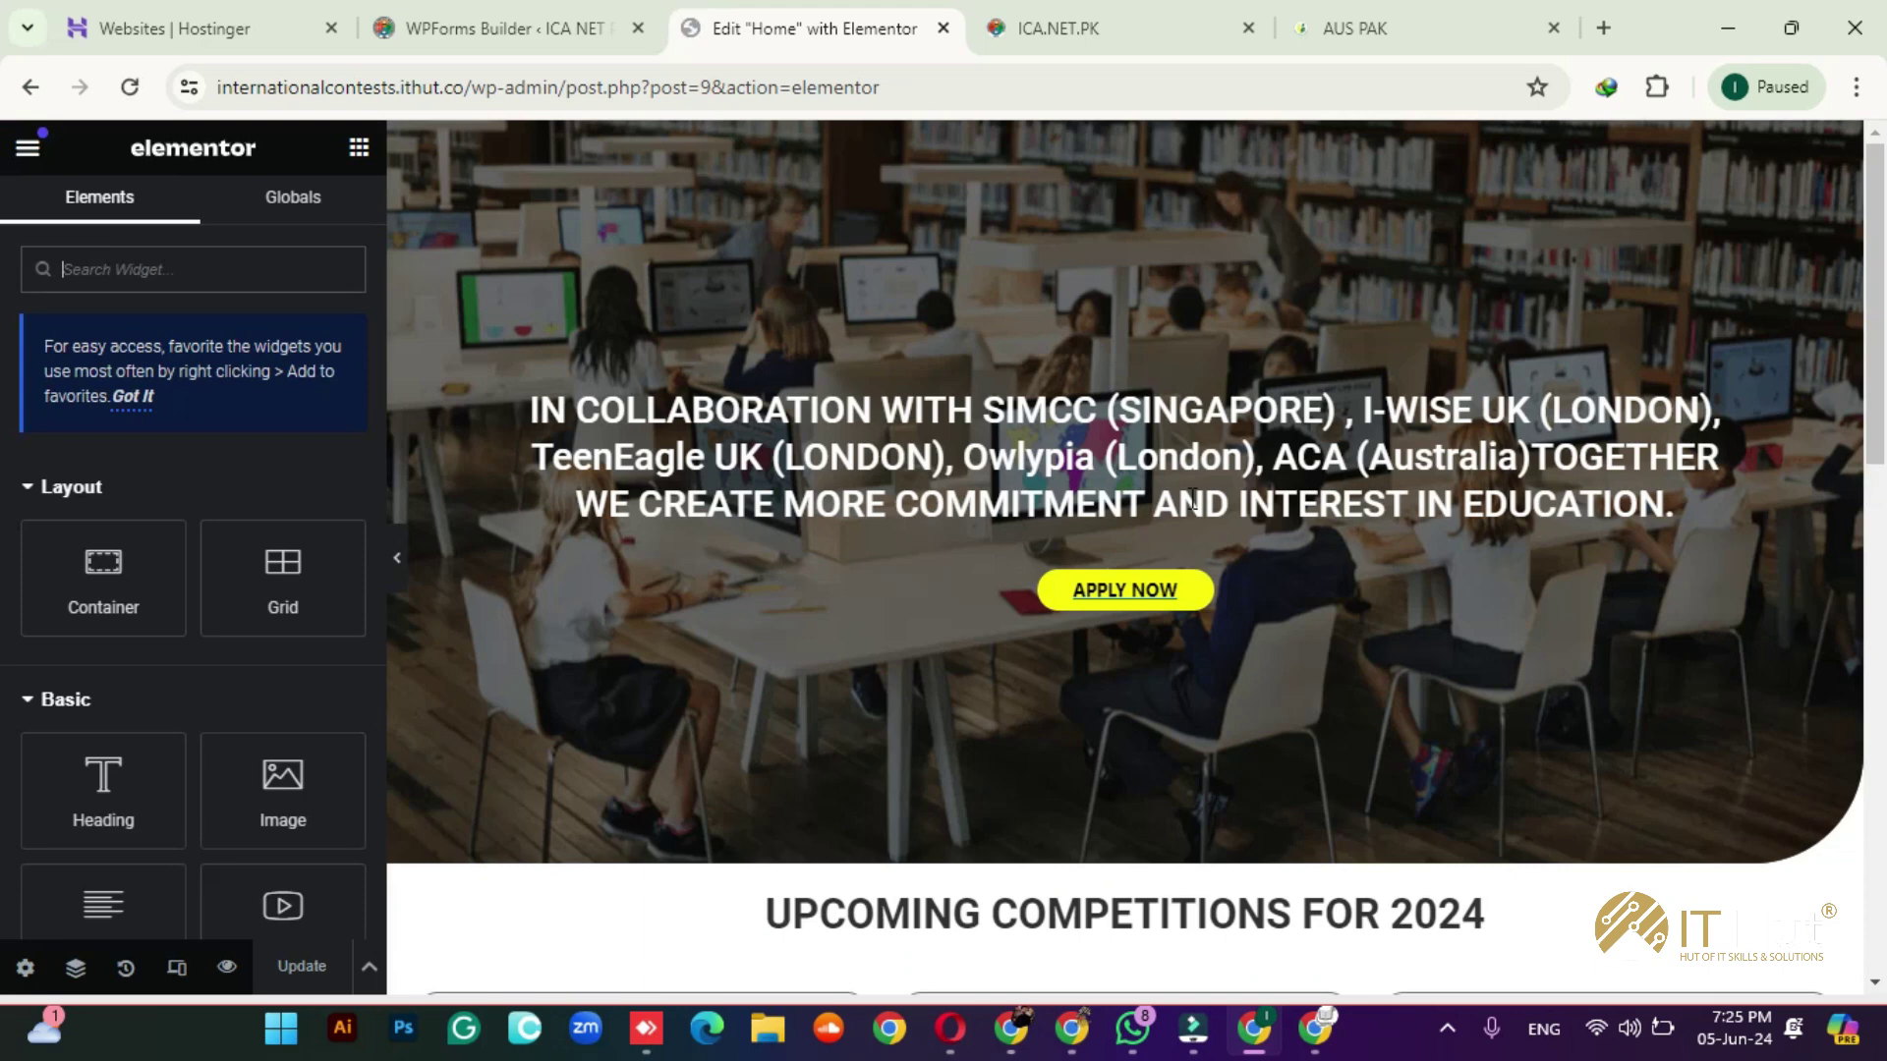
scroll(1191, 498, "down", 10)
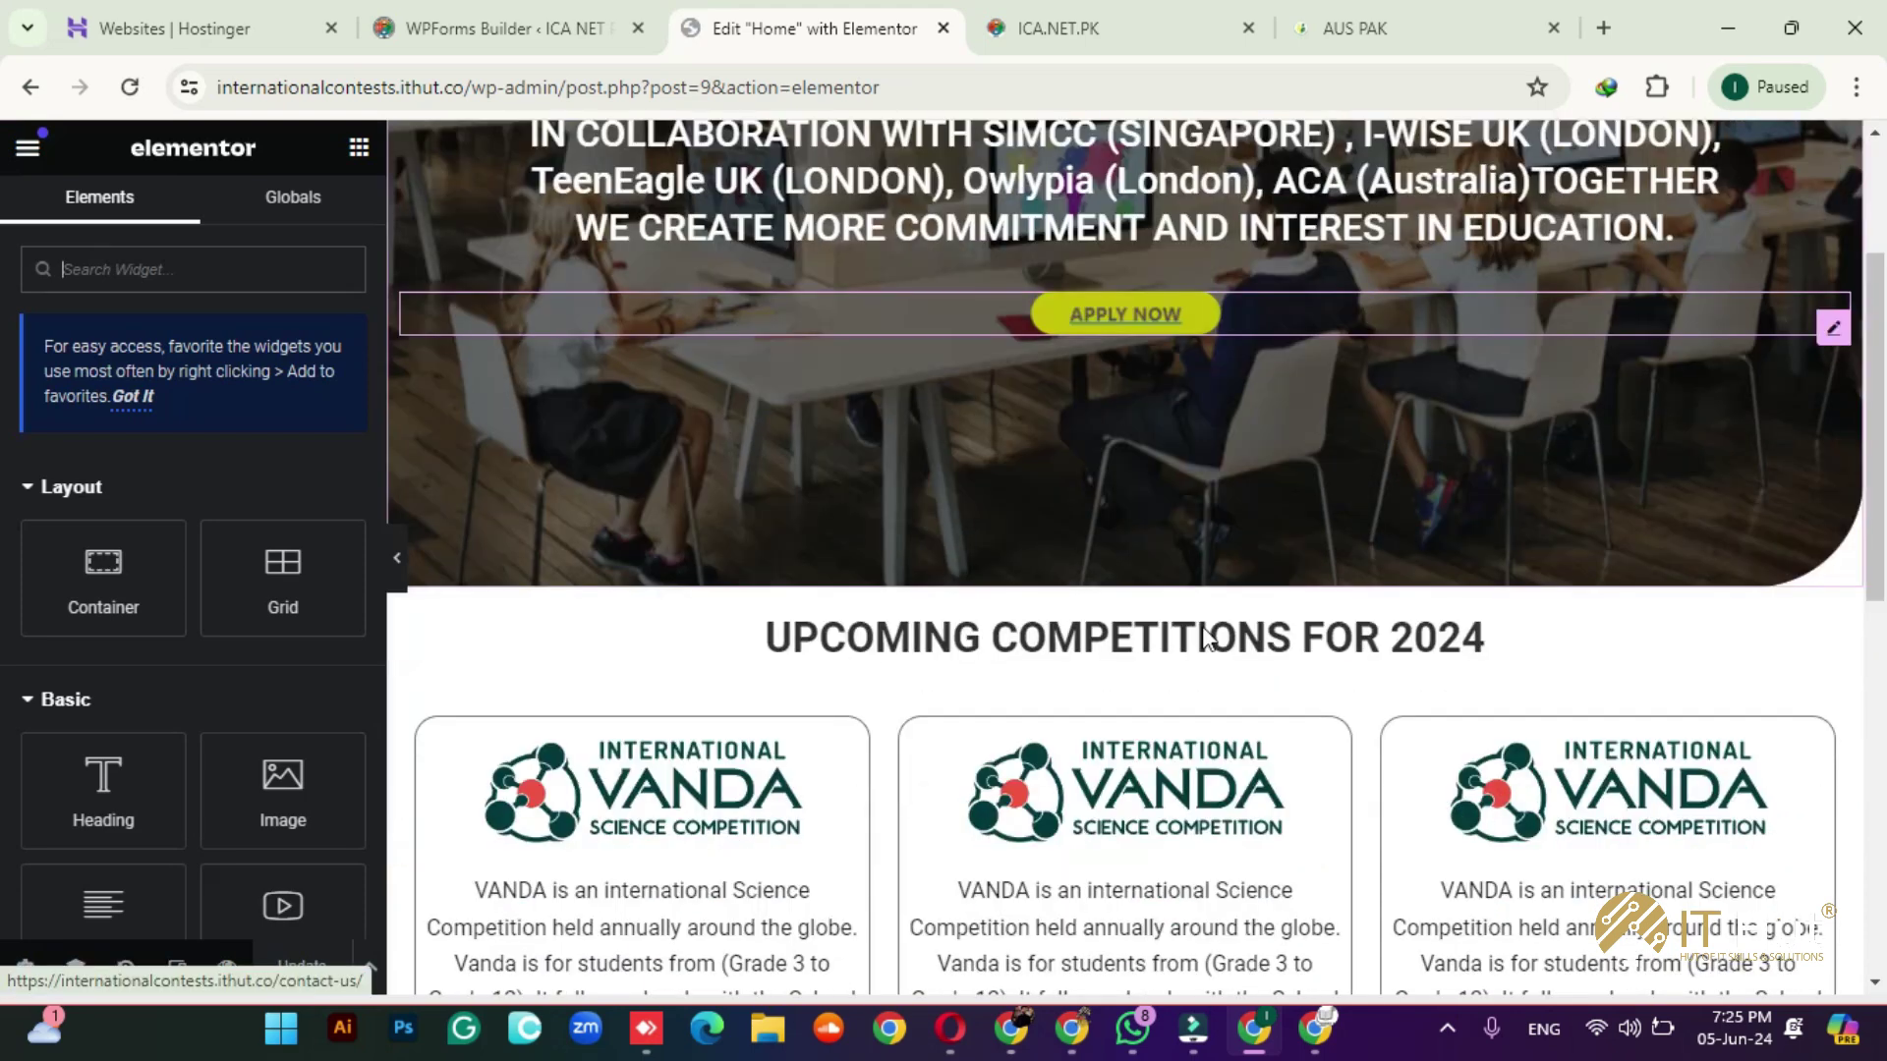
scroll(1187, 678, "up", 5)
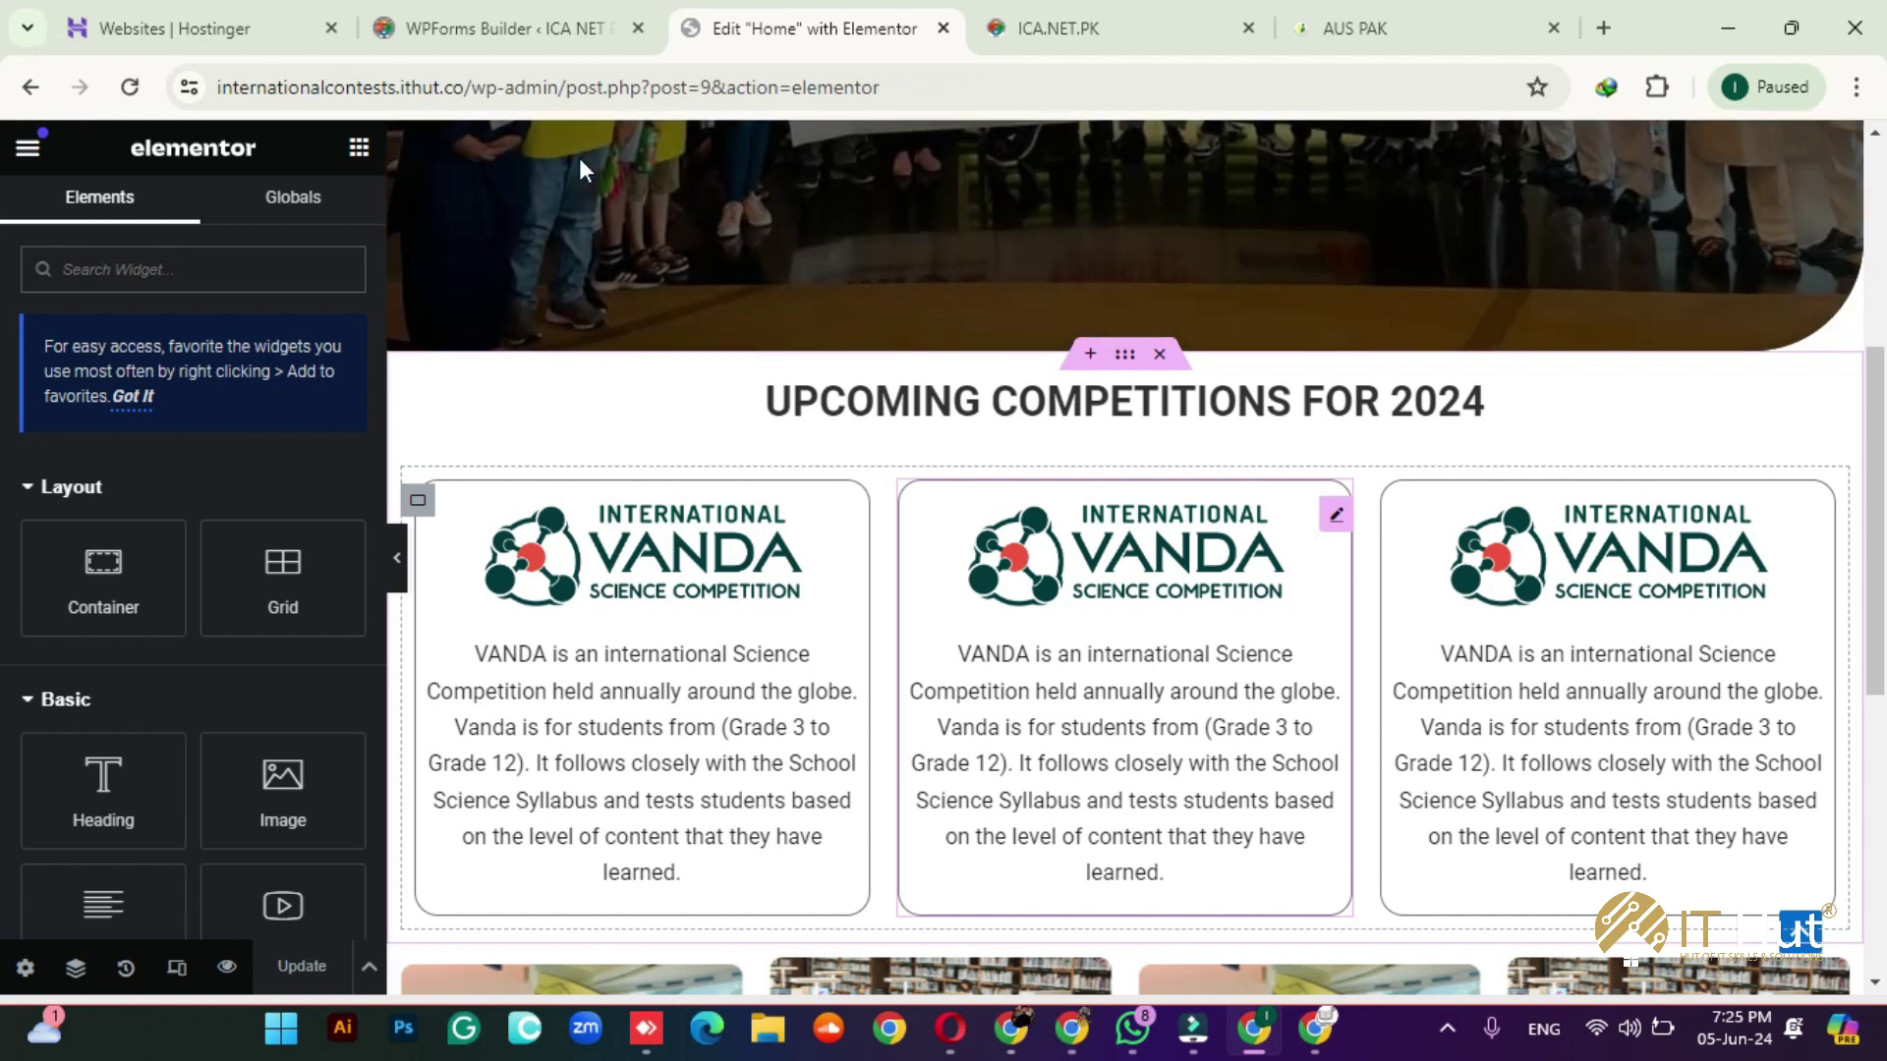
left_click(242, 268)
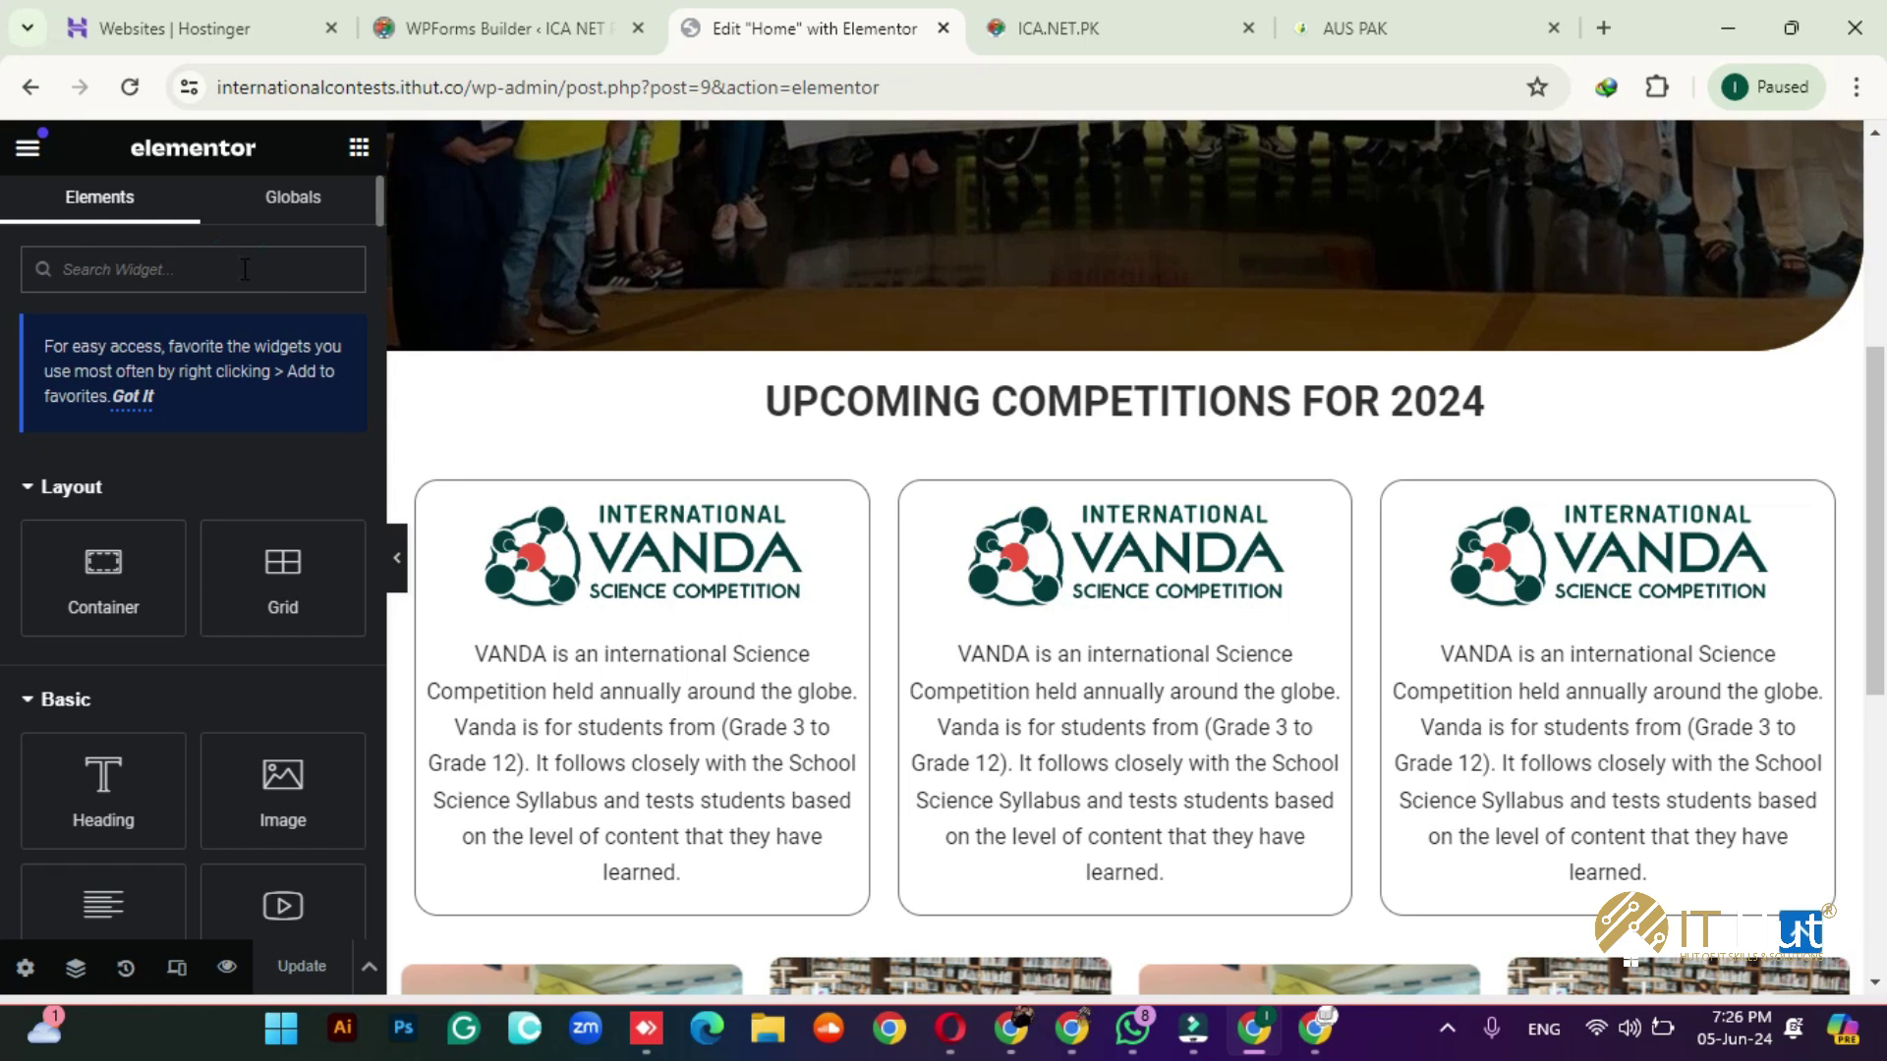
type("mod")
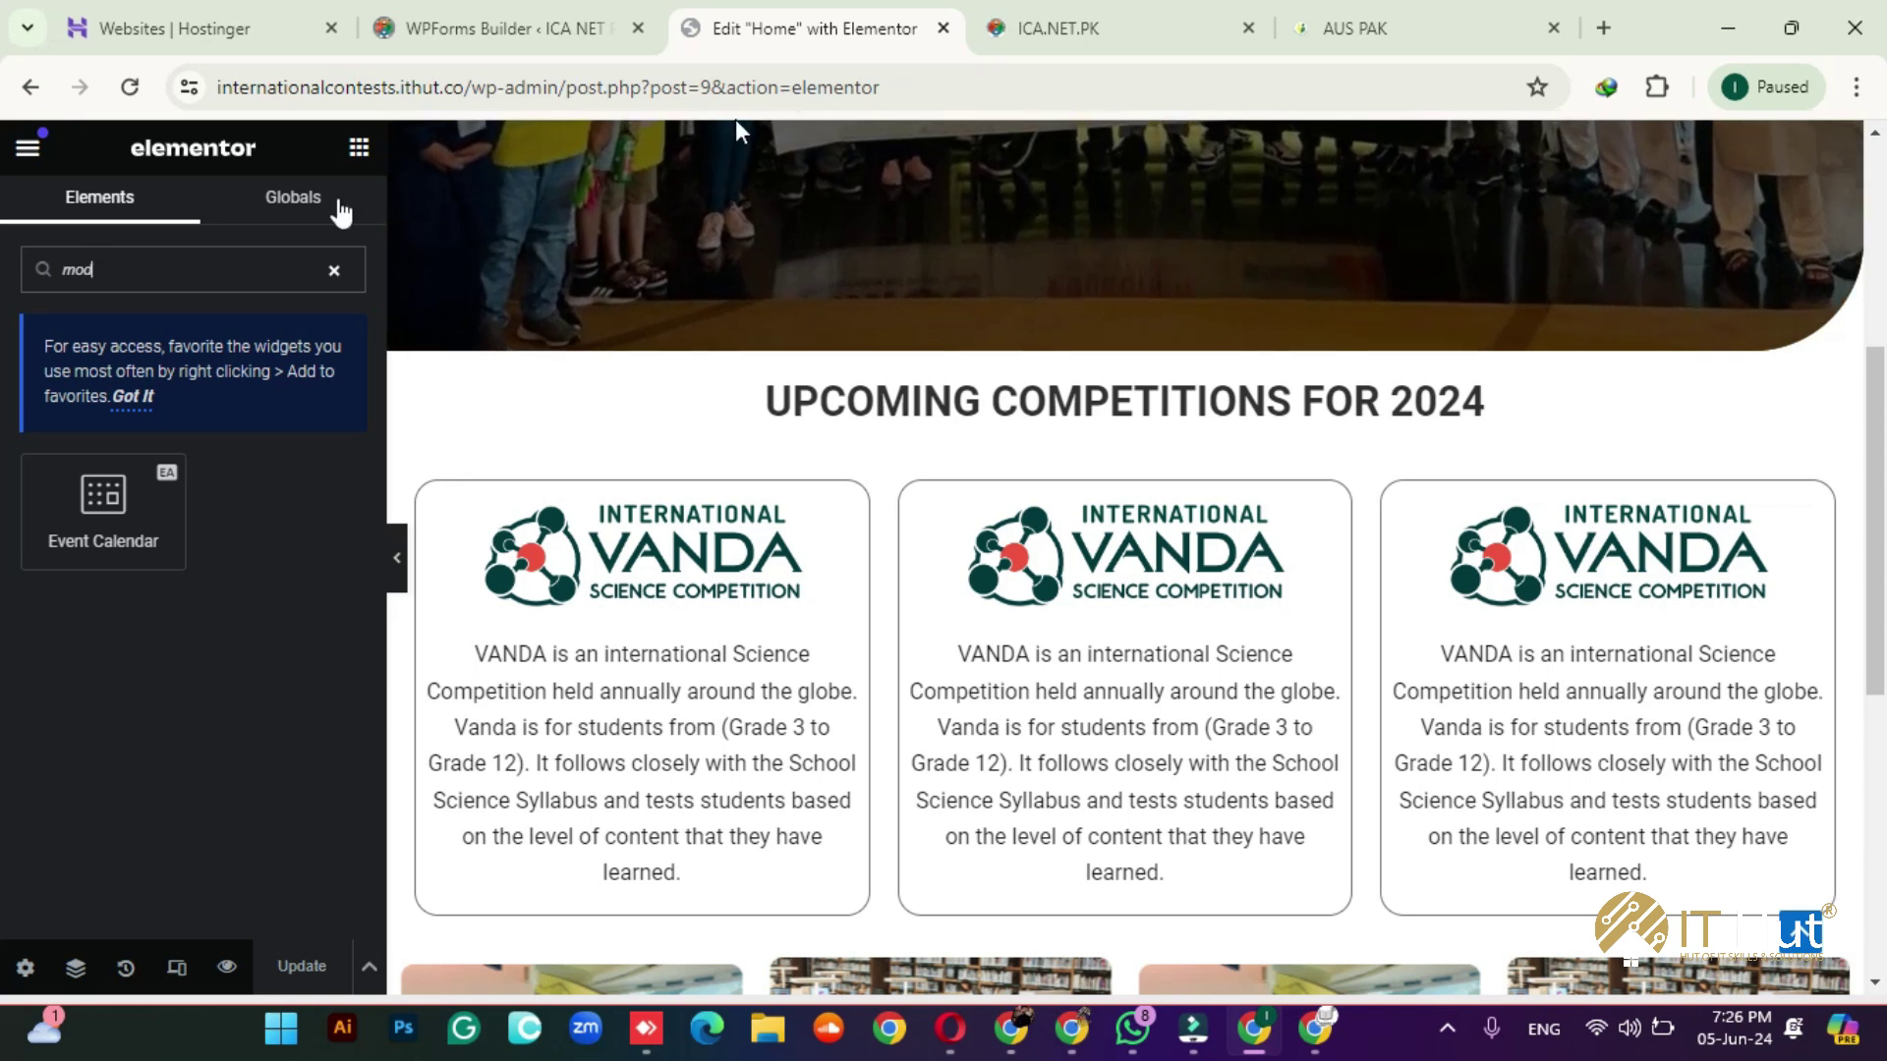
Step: Start a web search for a modal button in a new browser tab
left_click(1601, 33)
type("modal butt")
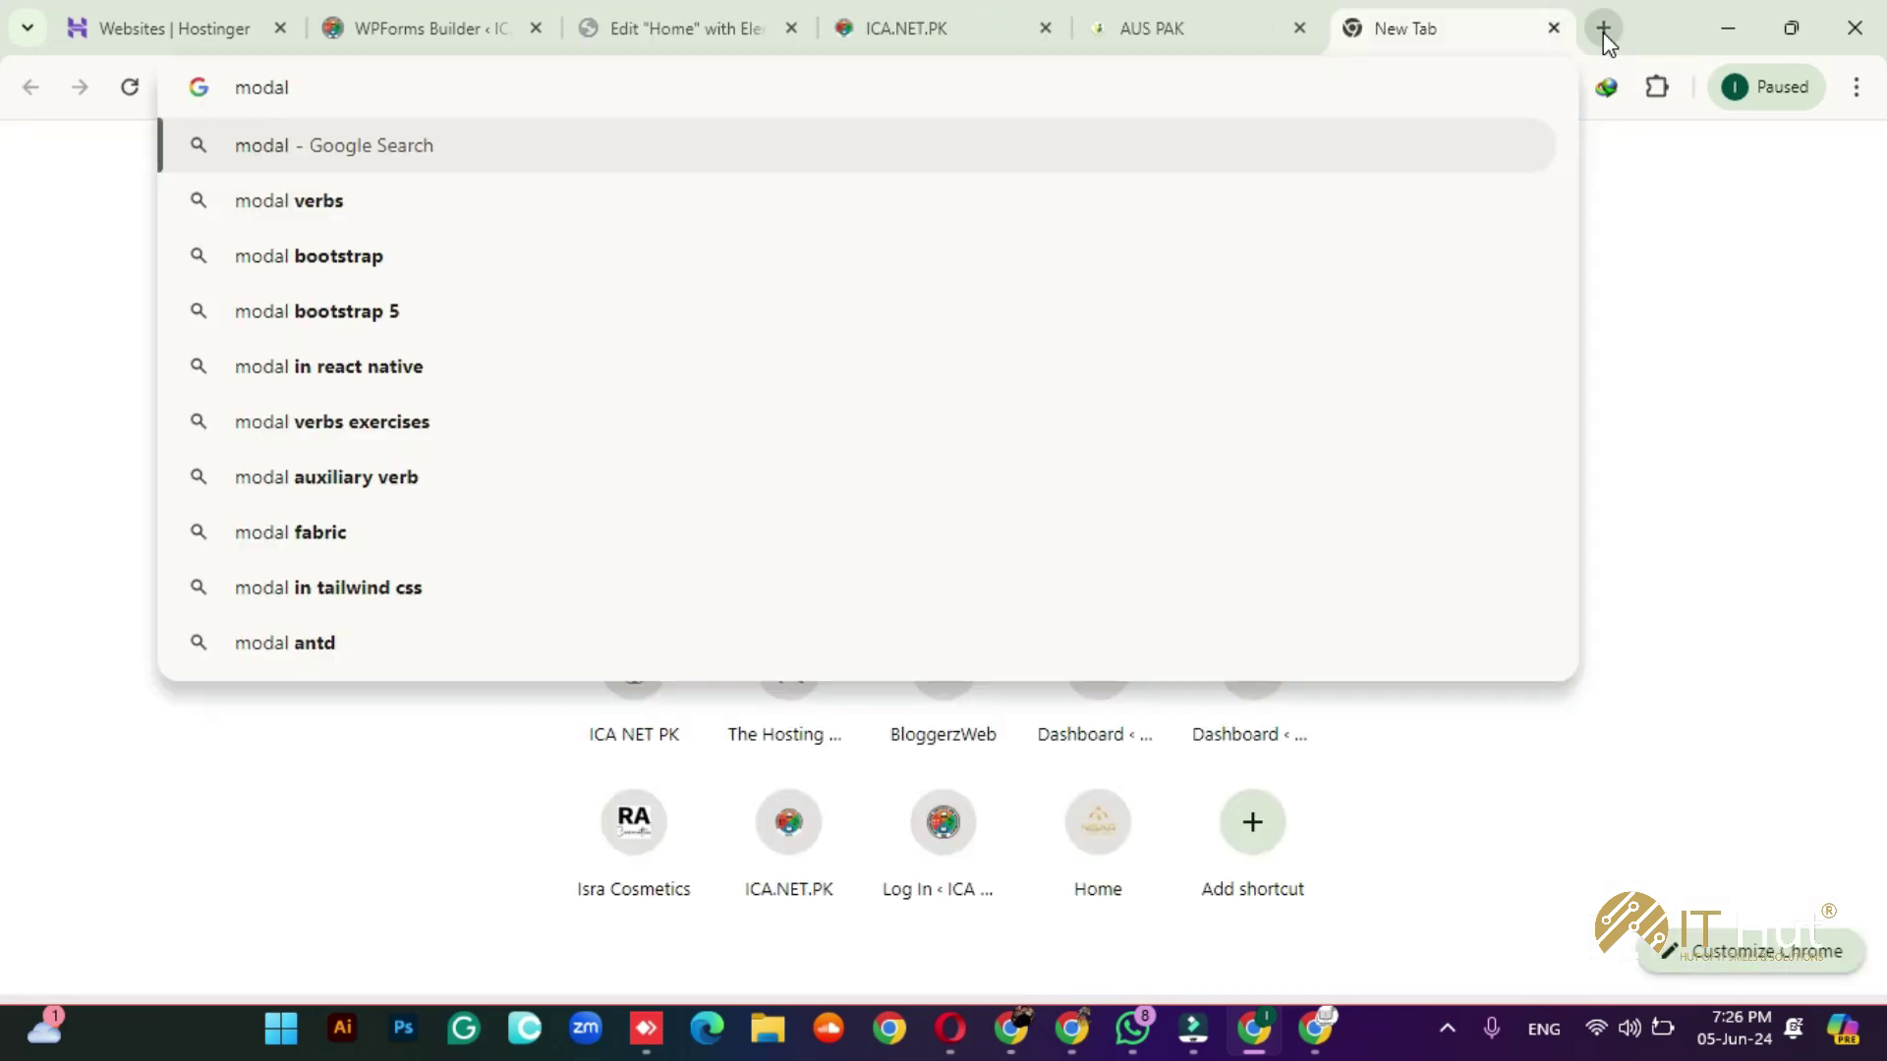
type("o")
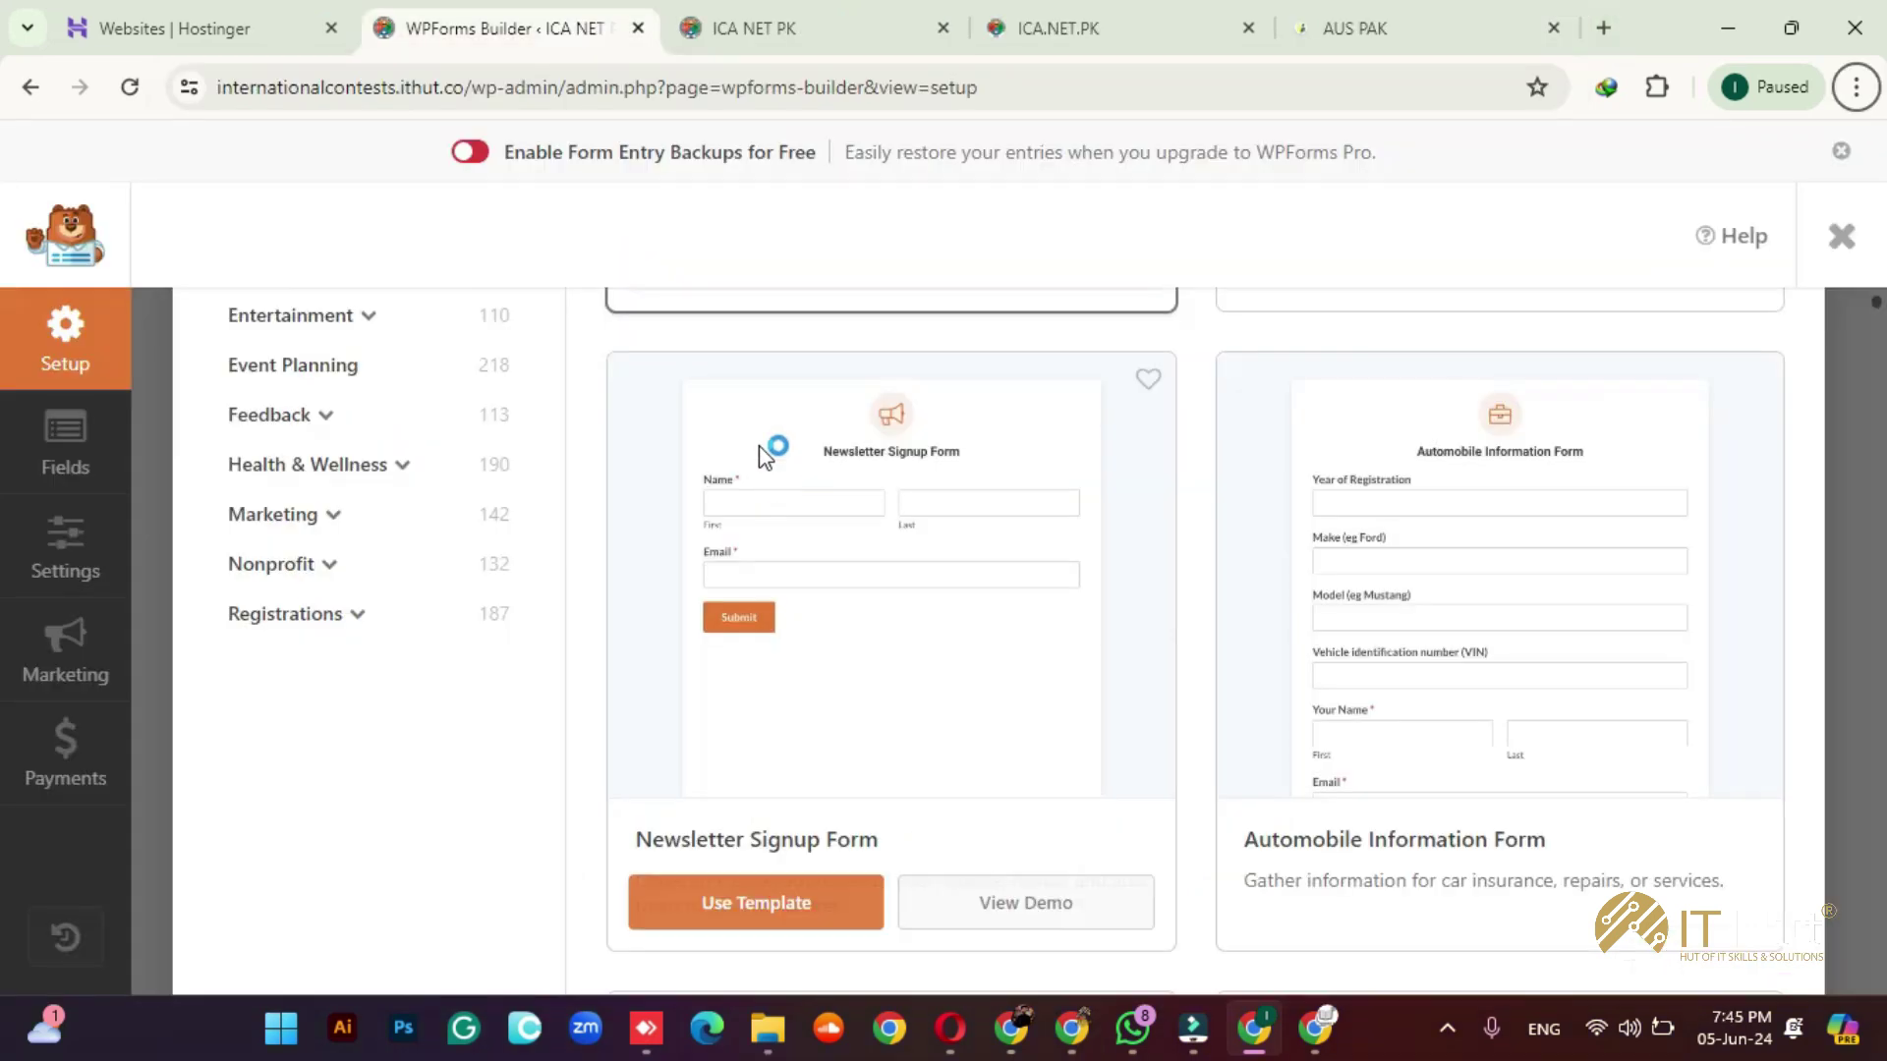
Step: Examine the WPForms template library, from the Blank Form through the RSVP, Meeting Room Registration and Lesson Plan templates
left_click(1446, 1026)
scroll(1126, 688, "up", 1)
scroll(1126, 703, "down", 7)
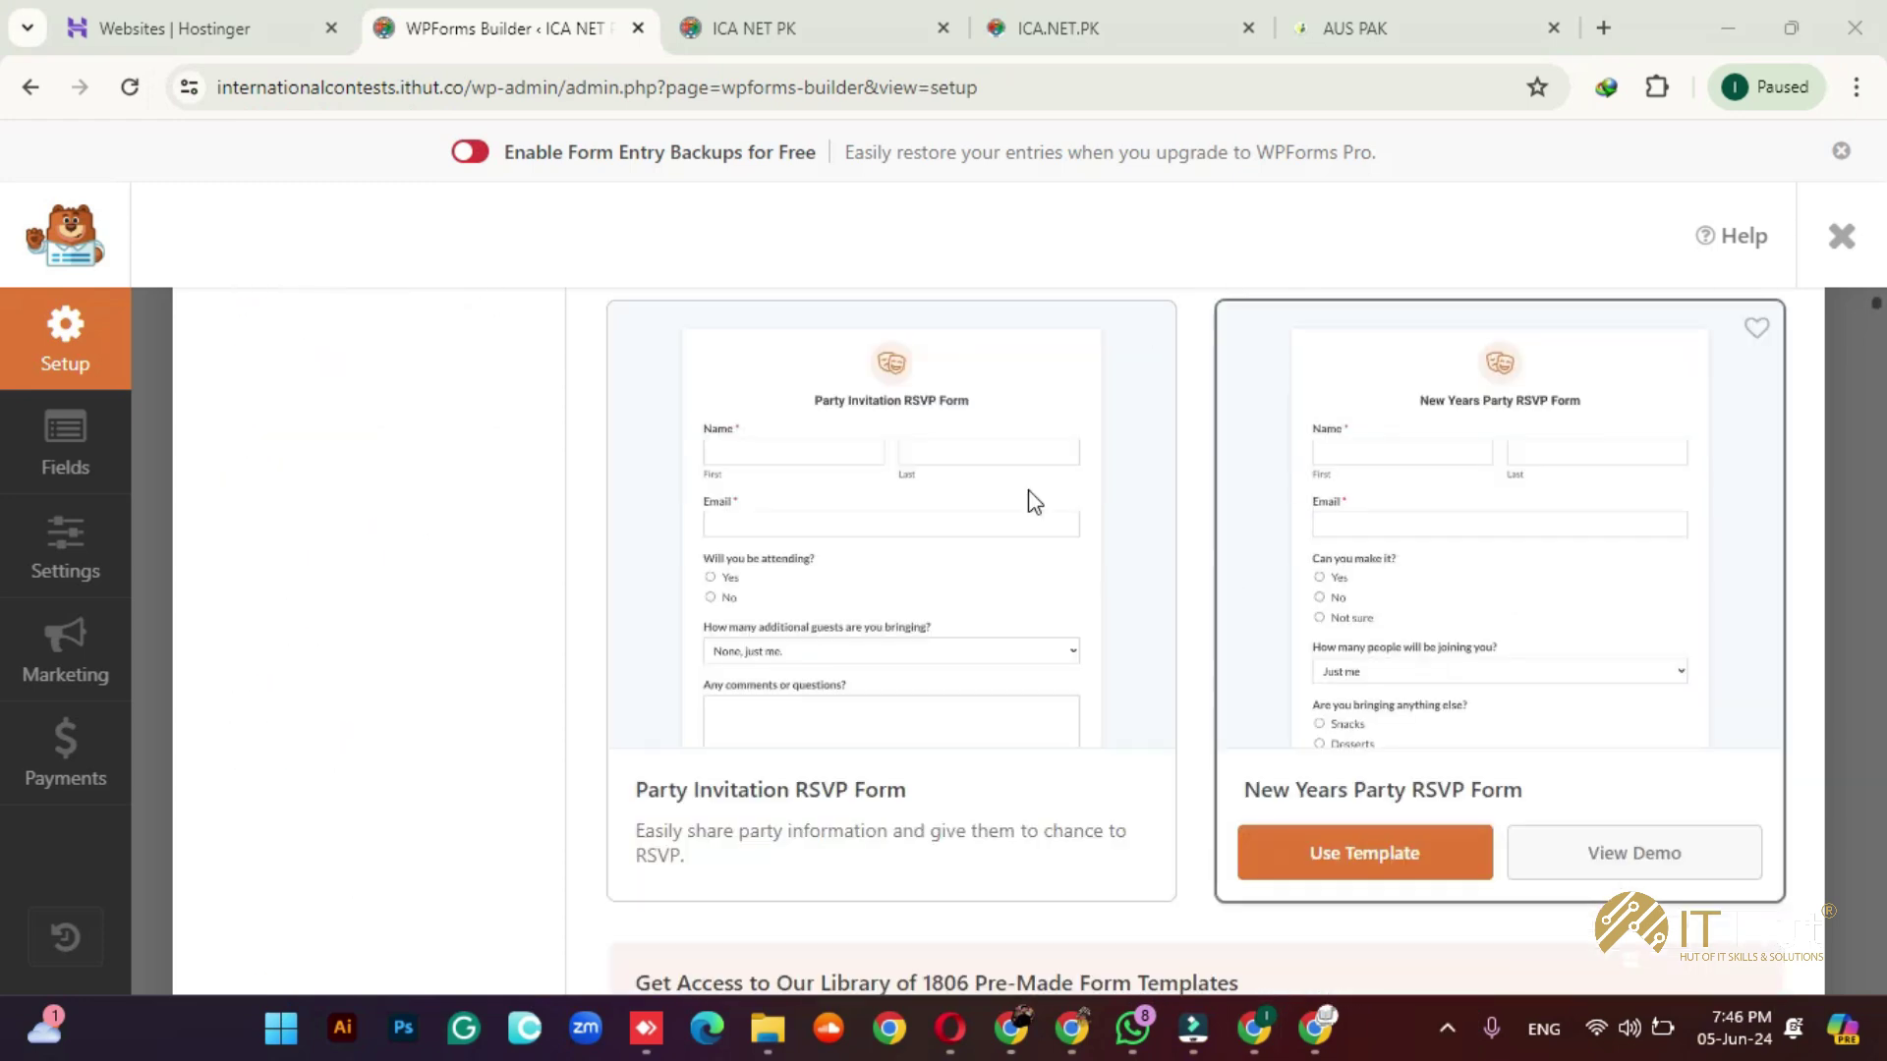
scroll(1056, 634, "down", 7)
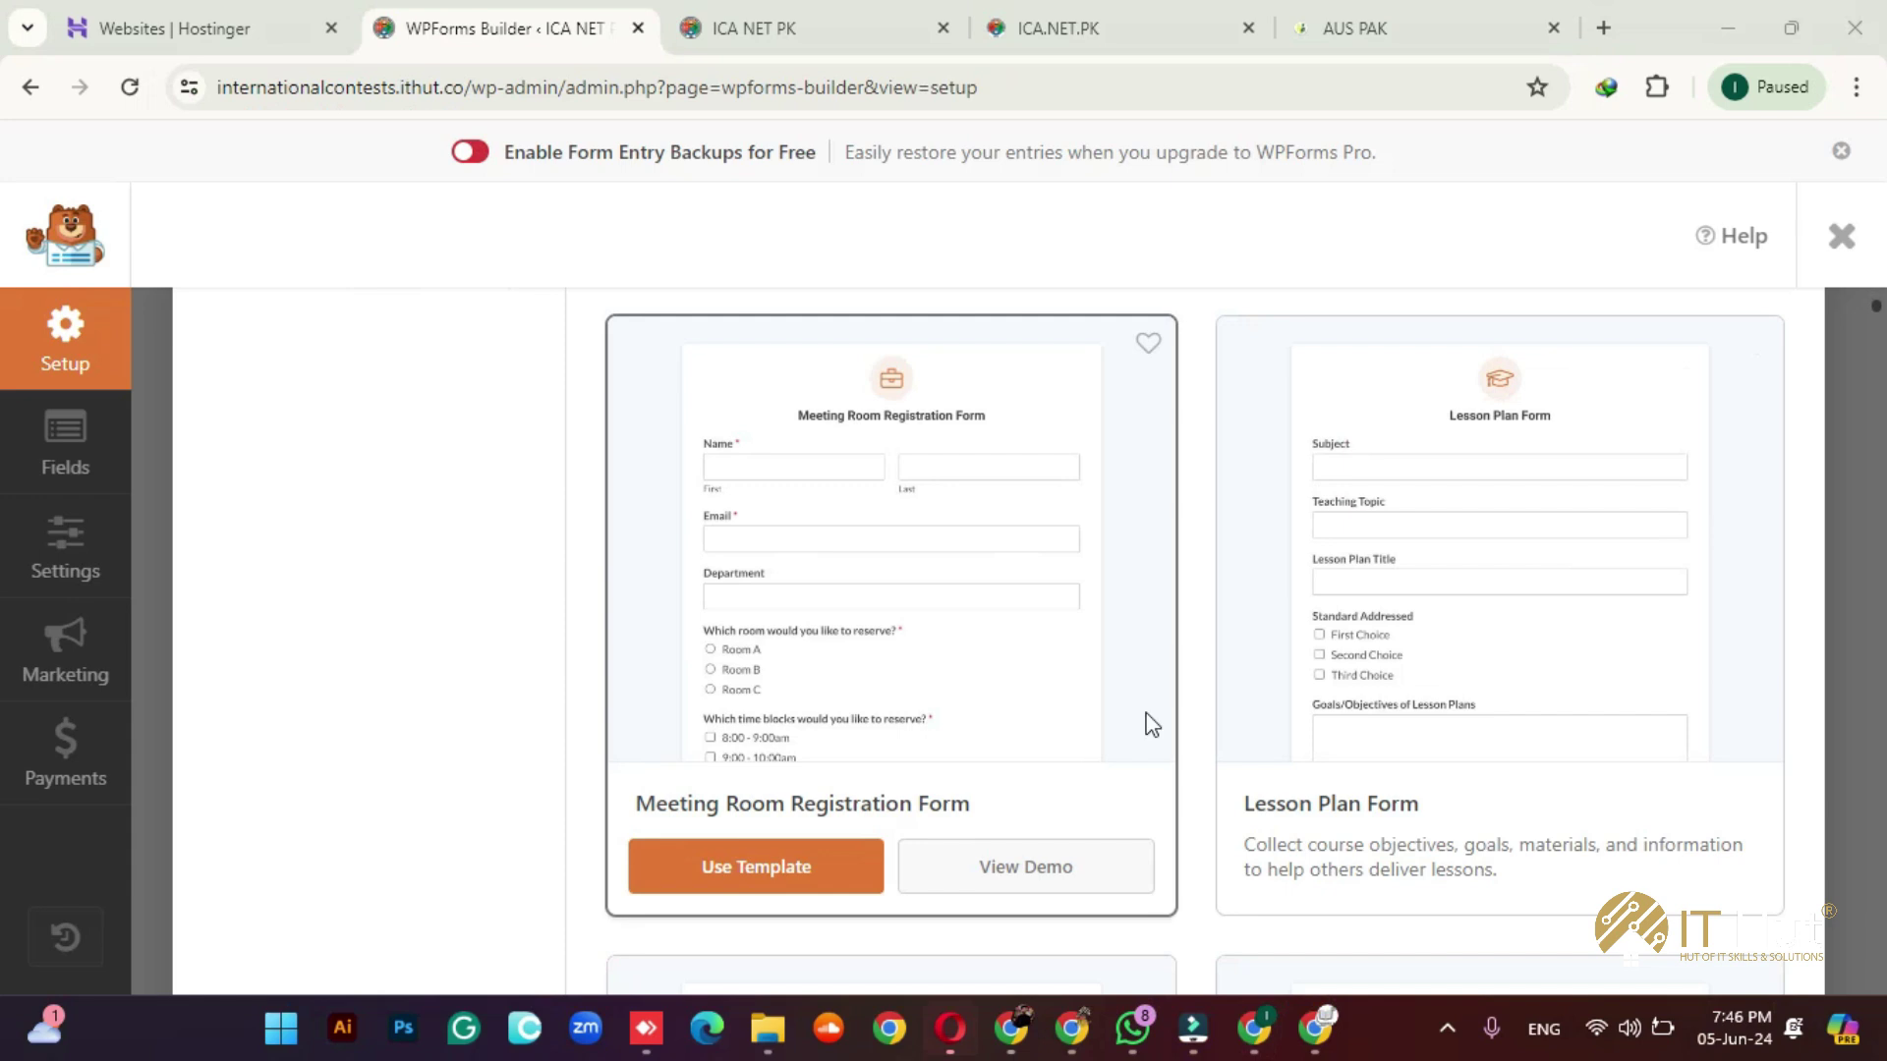
scroll(1146, 721, "up", 14)
scroll(1151, 724, "up", 5)
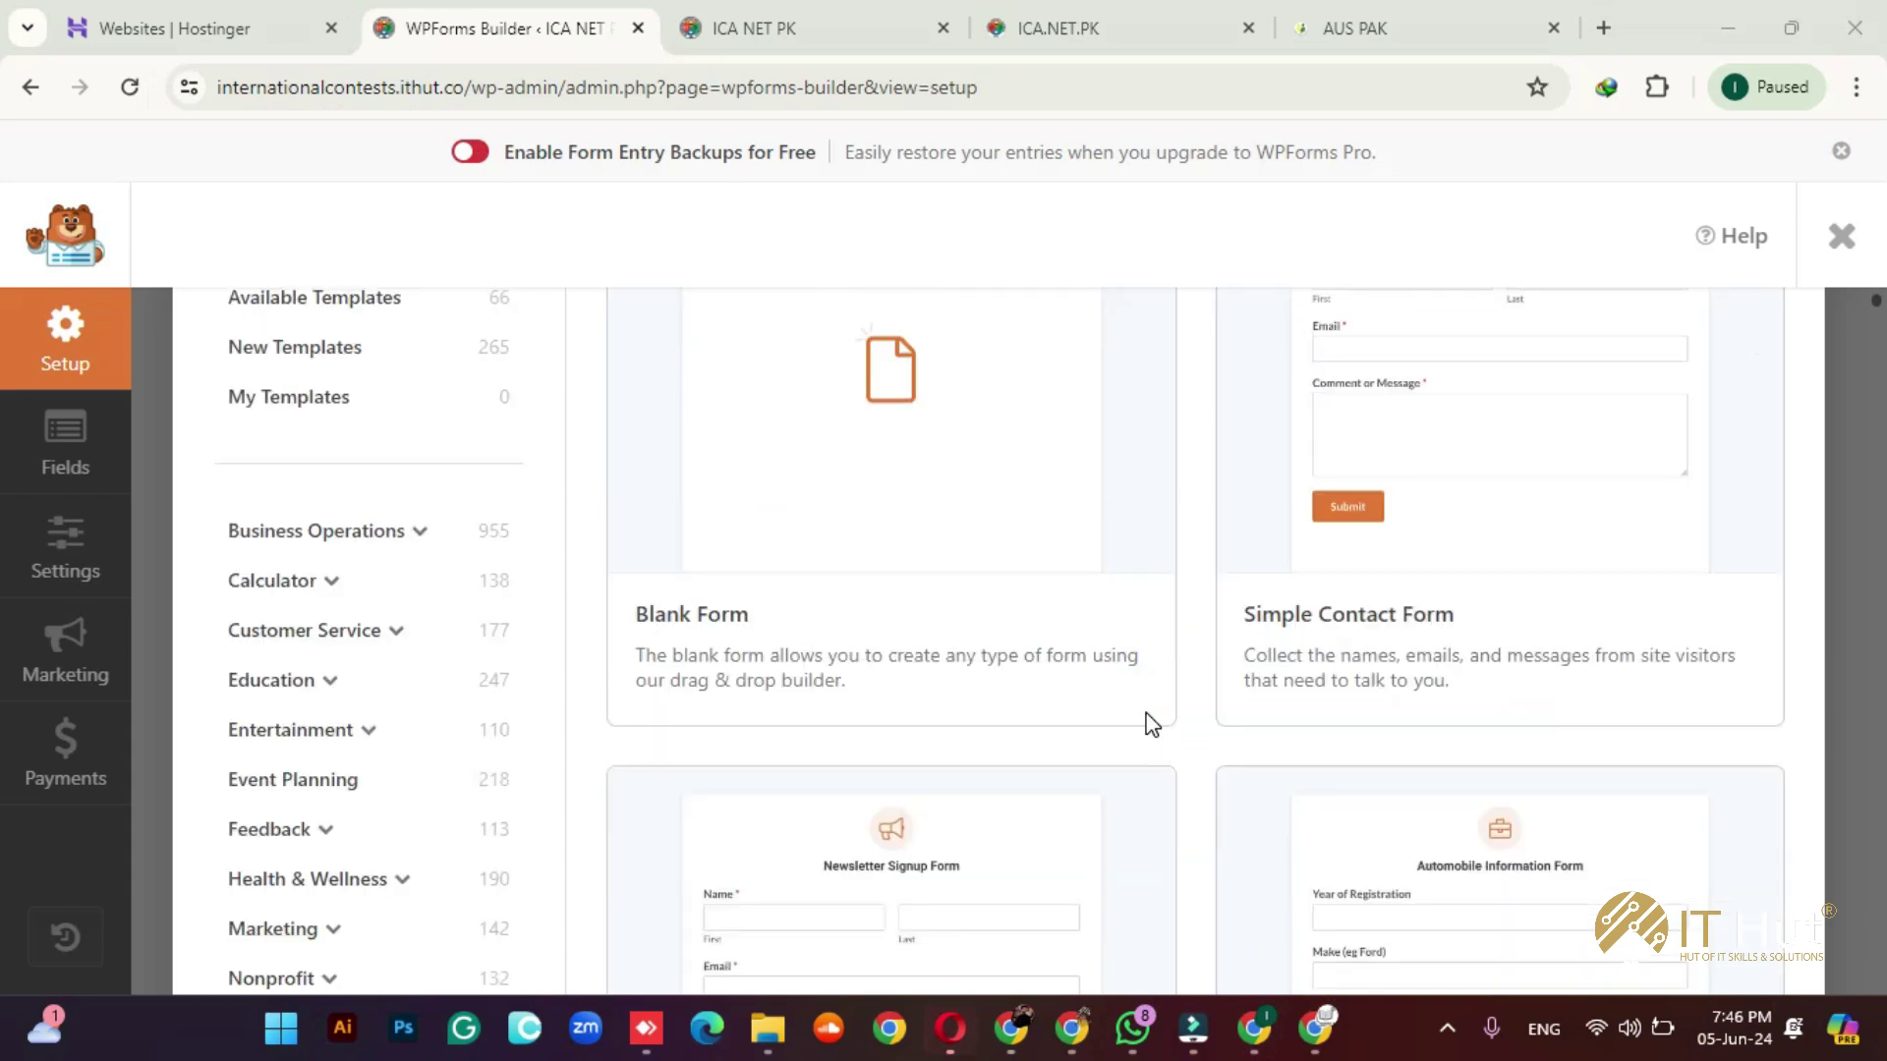
scroll(1147, 727, "up", 5)
scroll(1389, 634, "down", 4)
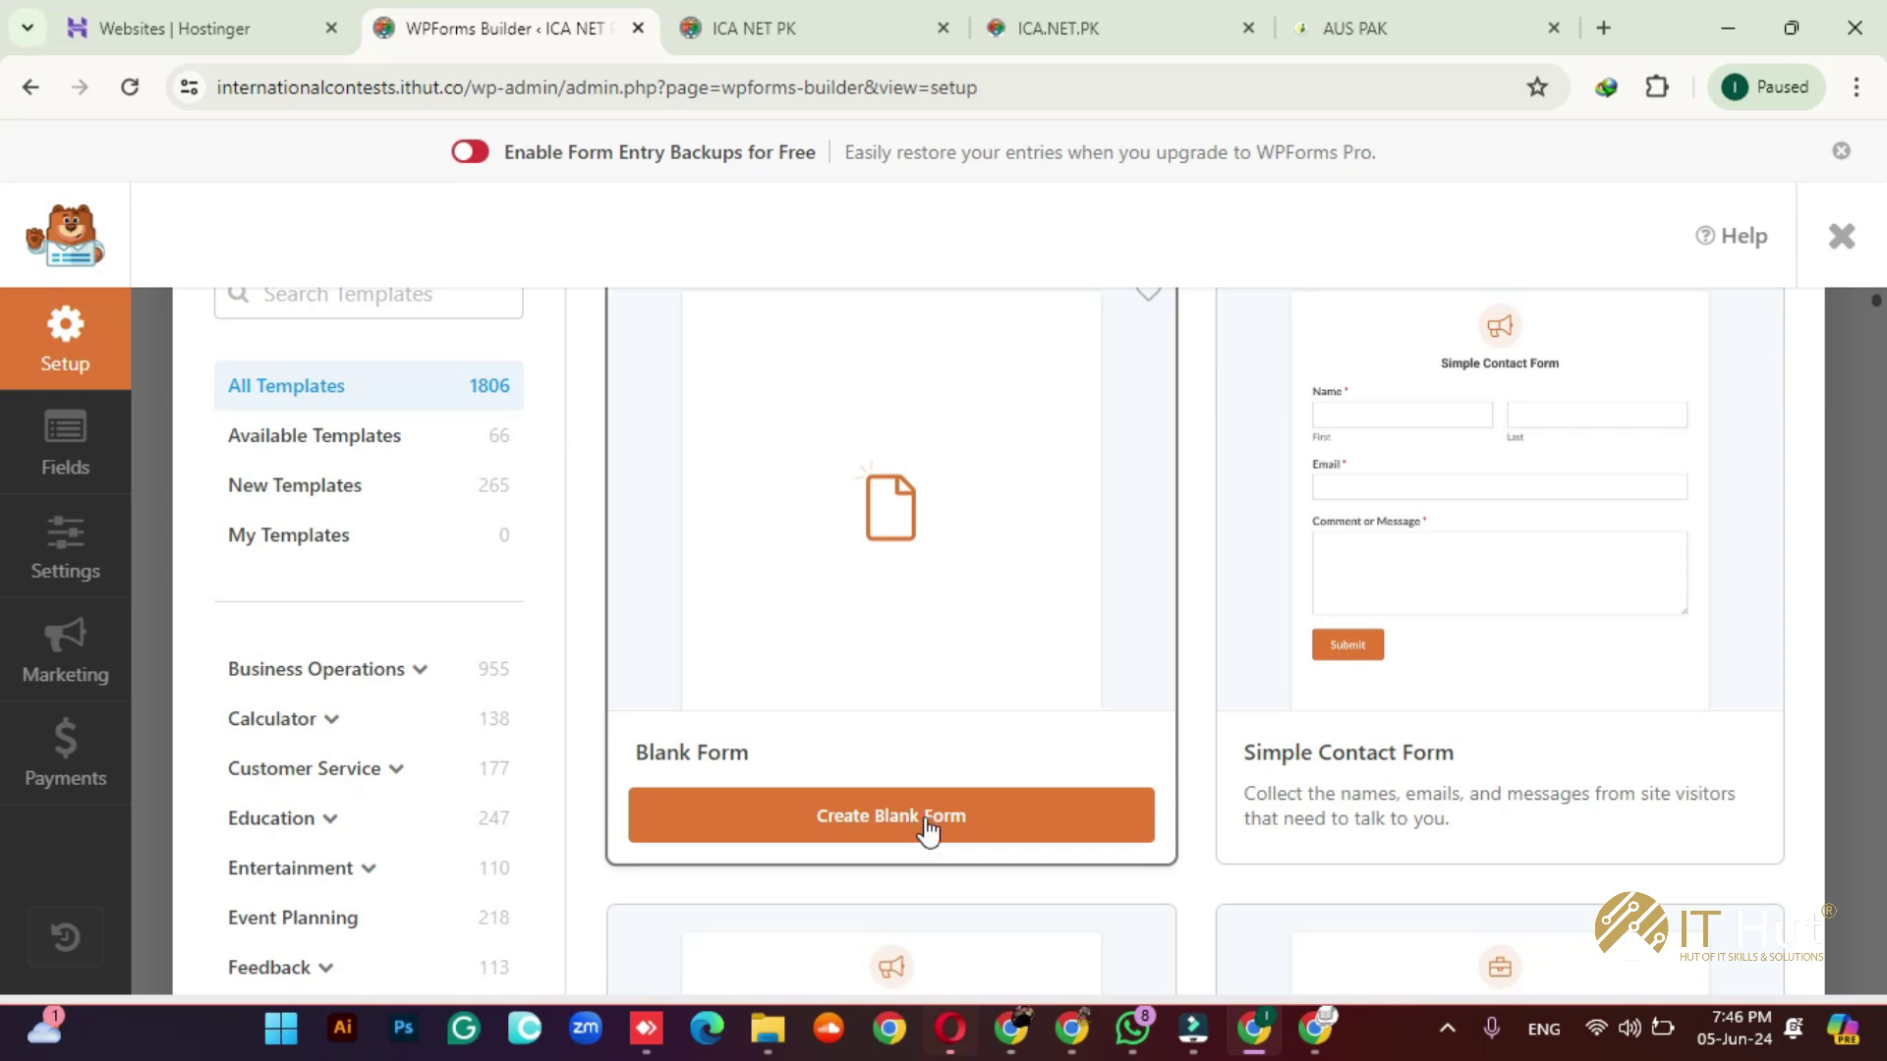
scroll(927, 806, "up", 5)
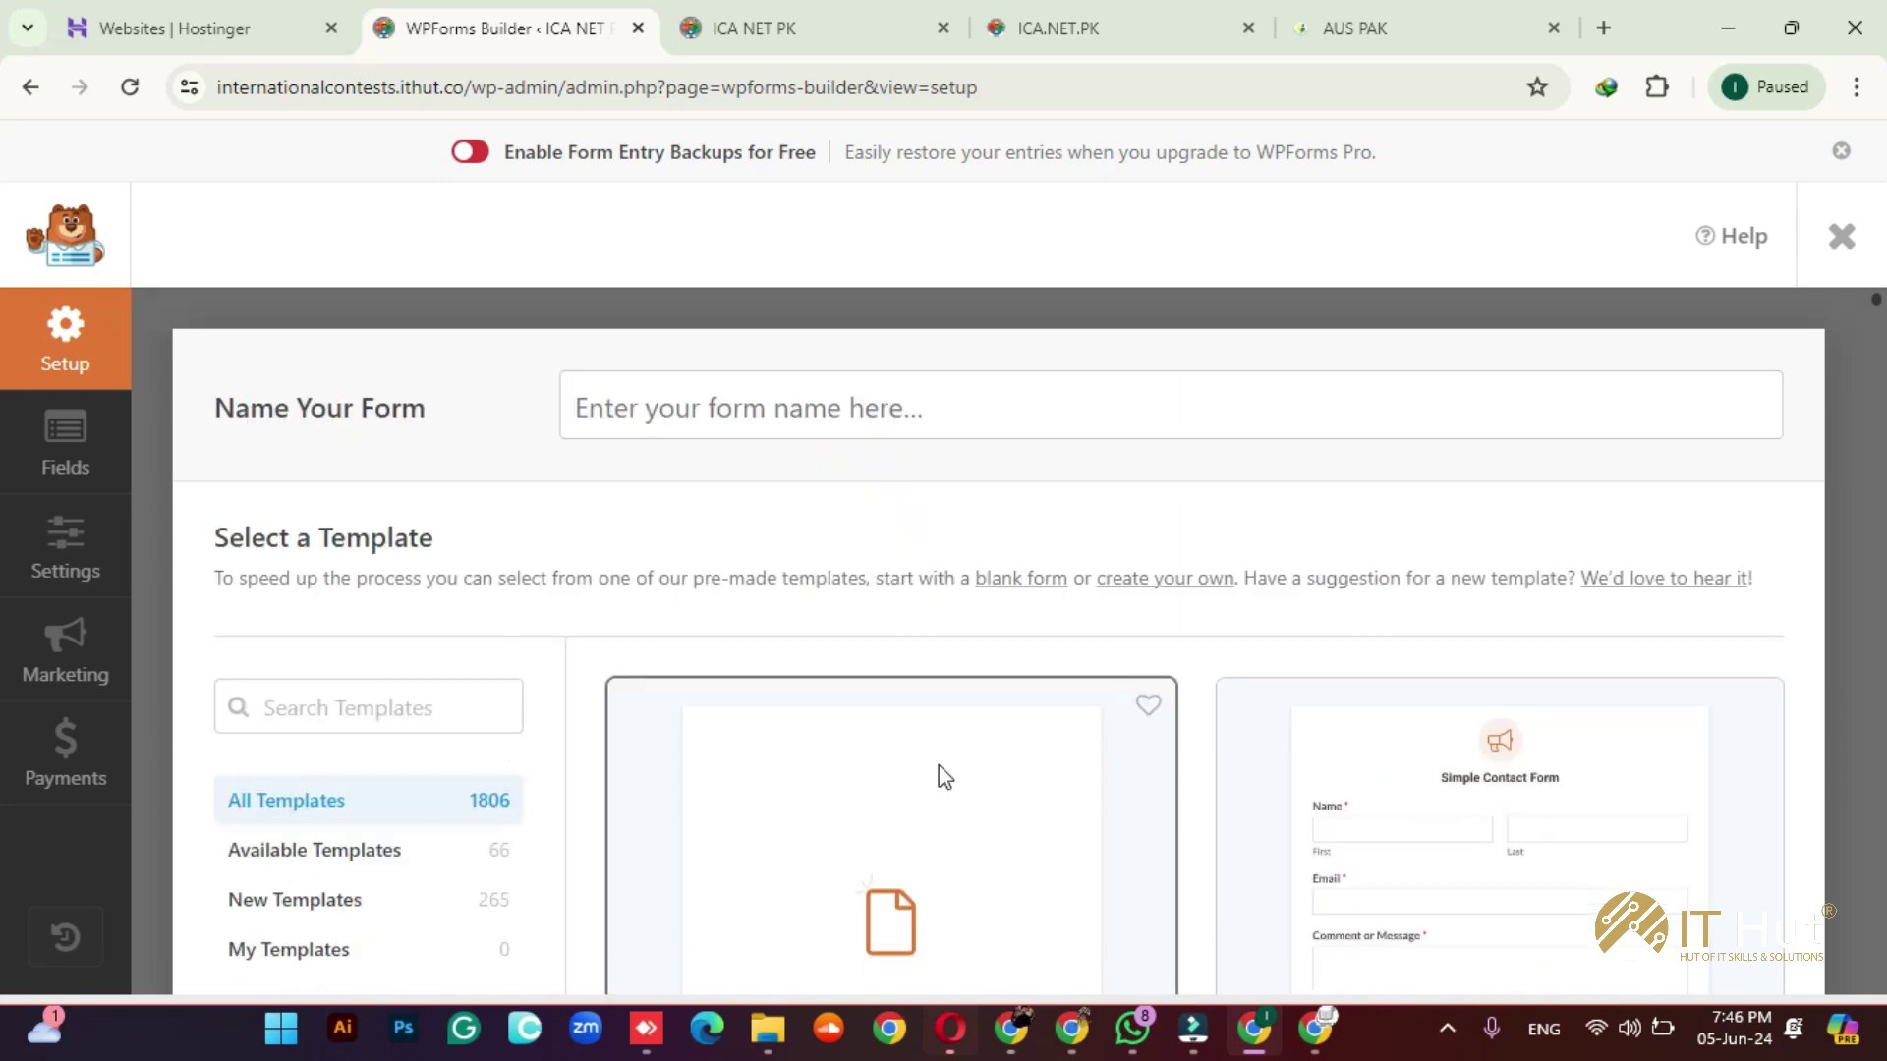
Step: Name the new form "Contact Us Form" and create it from the Blank Form template
left_click(902, 411)
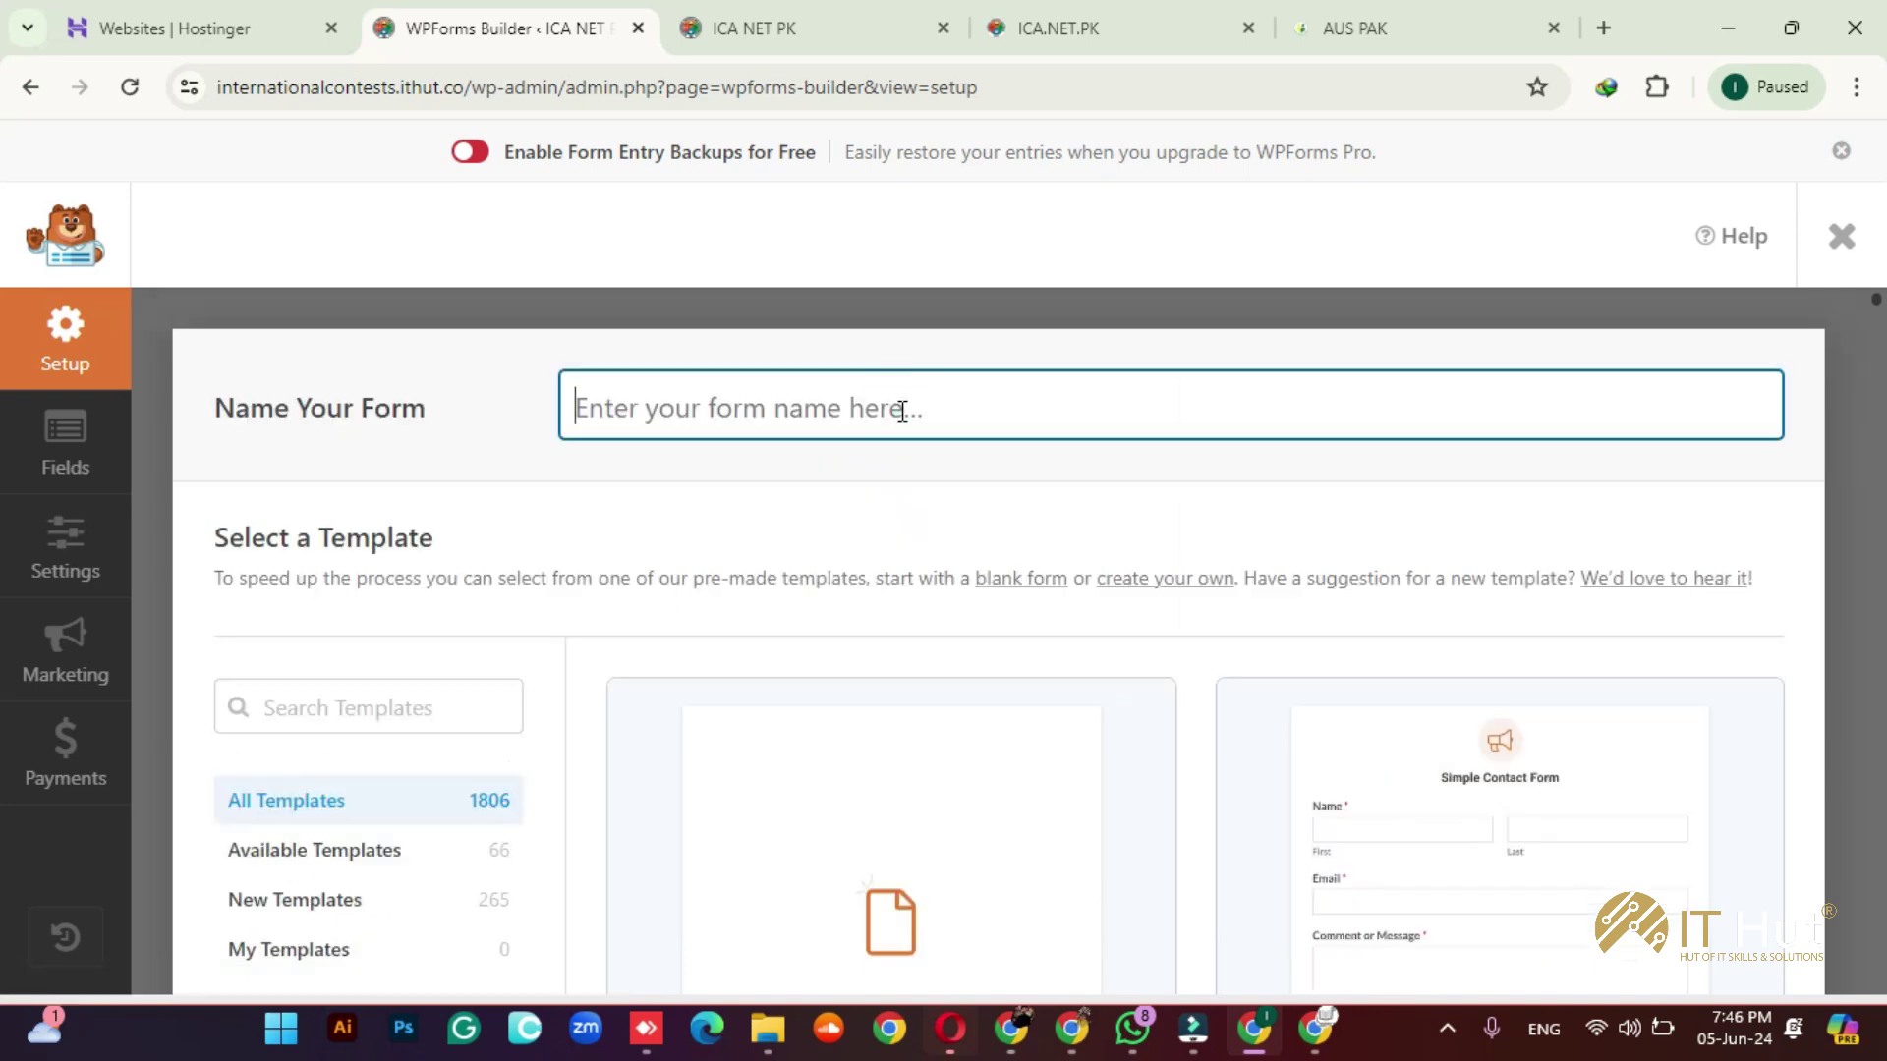
type("Contact Us Foerm")
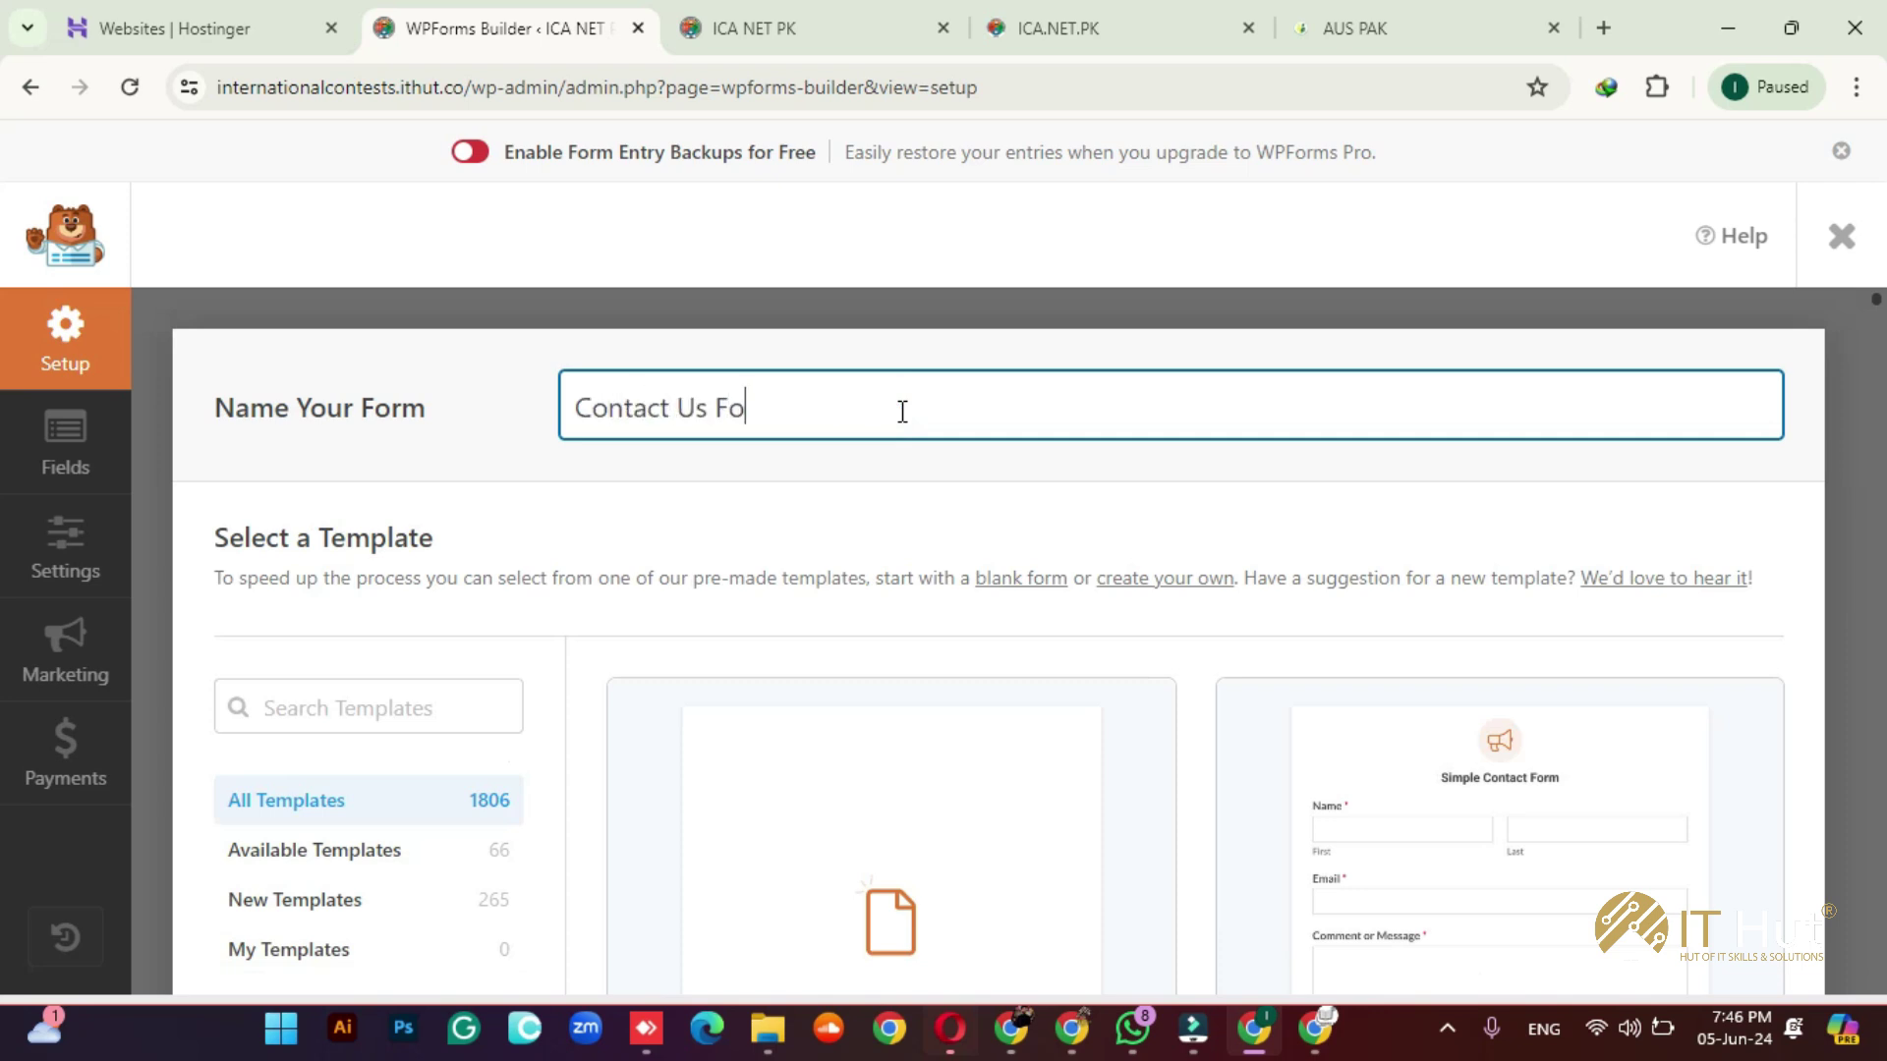
type("m")
scroll(963, 669, "down", 4)
left_click(888, 812)
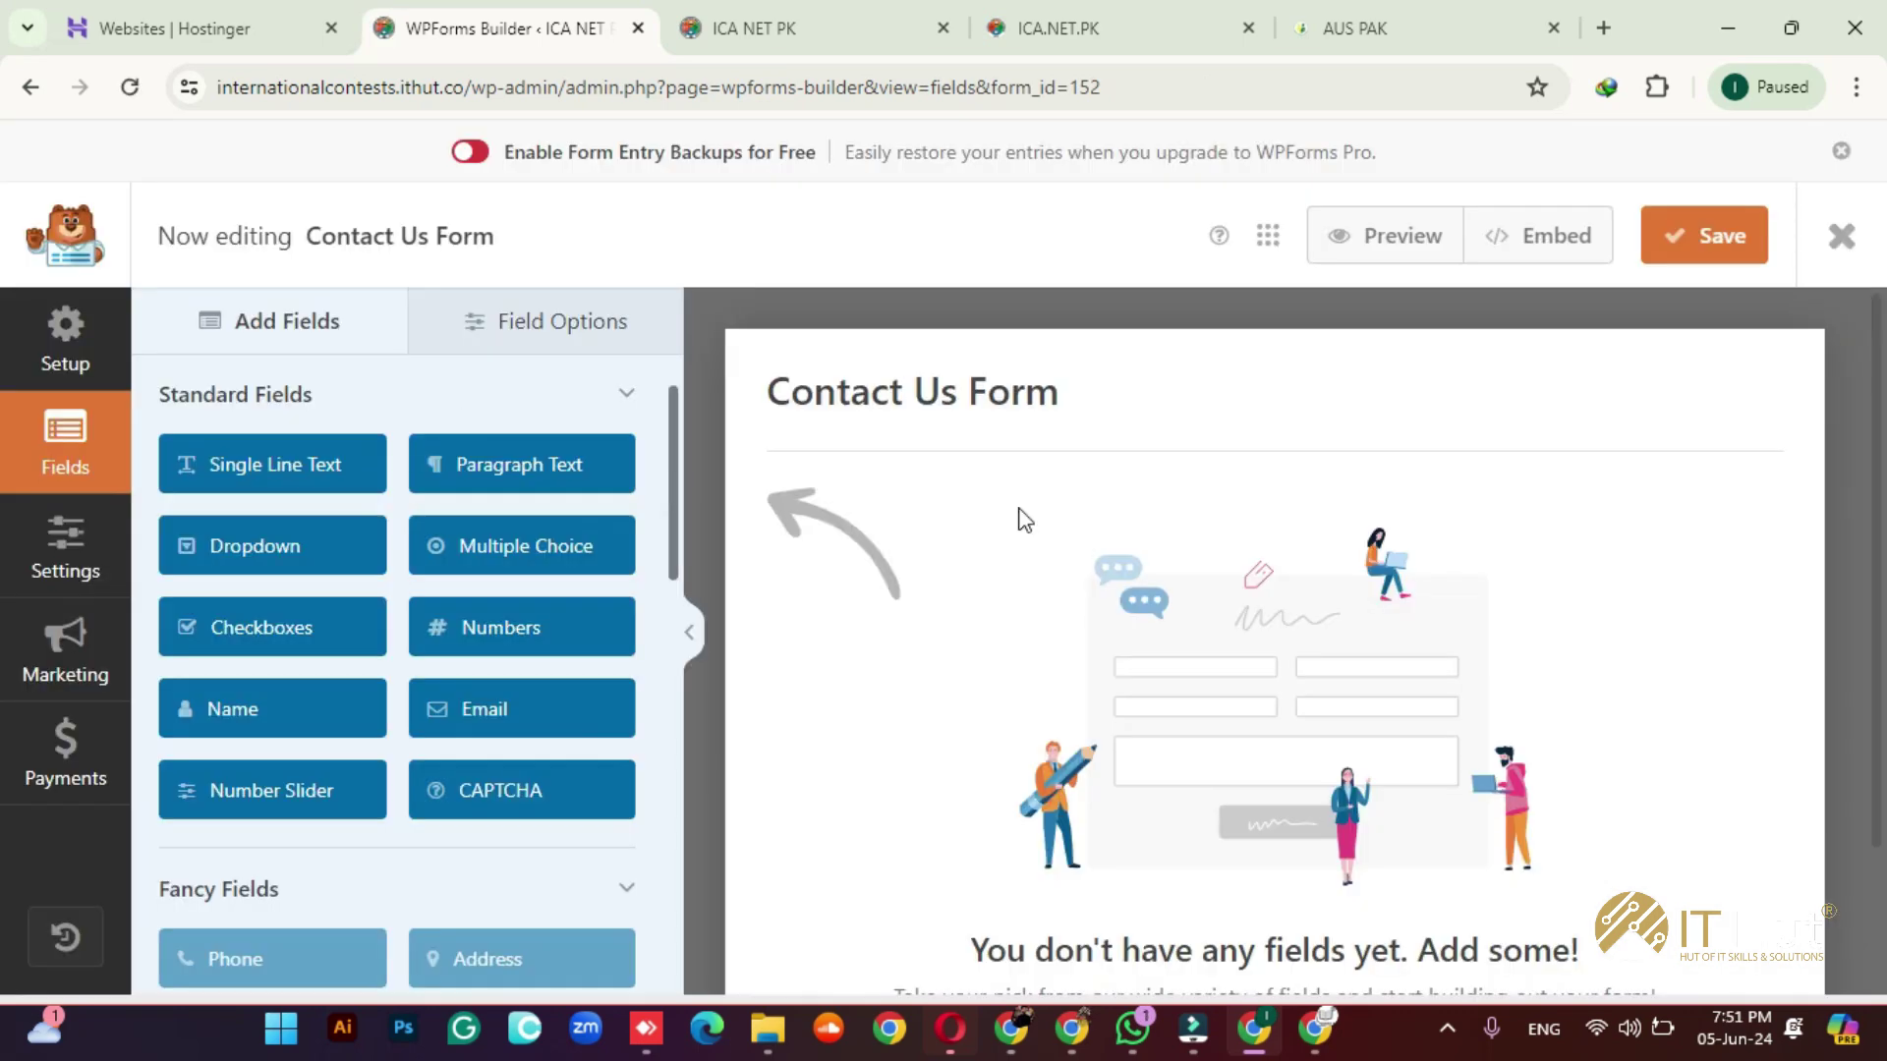
Step: Examine the Standard, Fancy and Payment fields available for the Contact Us Form
scroll(1056, 565, "down", 2)
scroll(1056, 565, "up", 1)
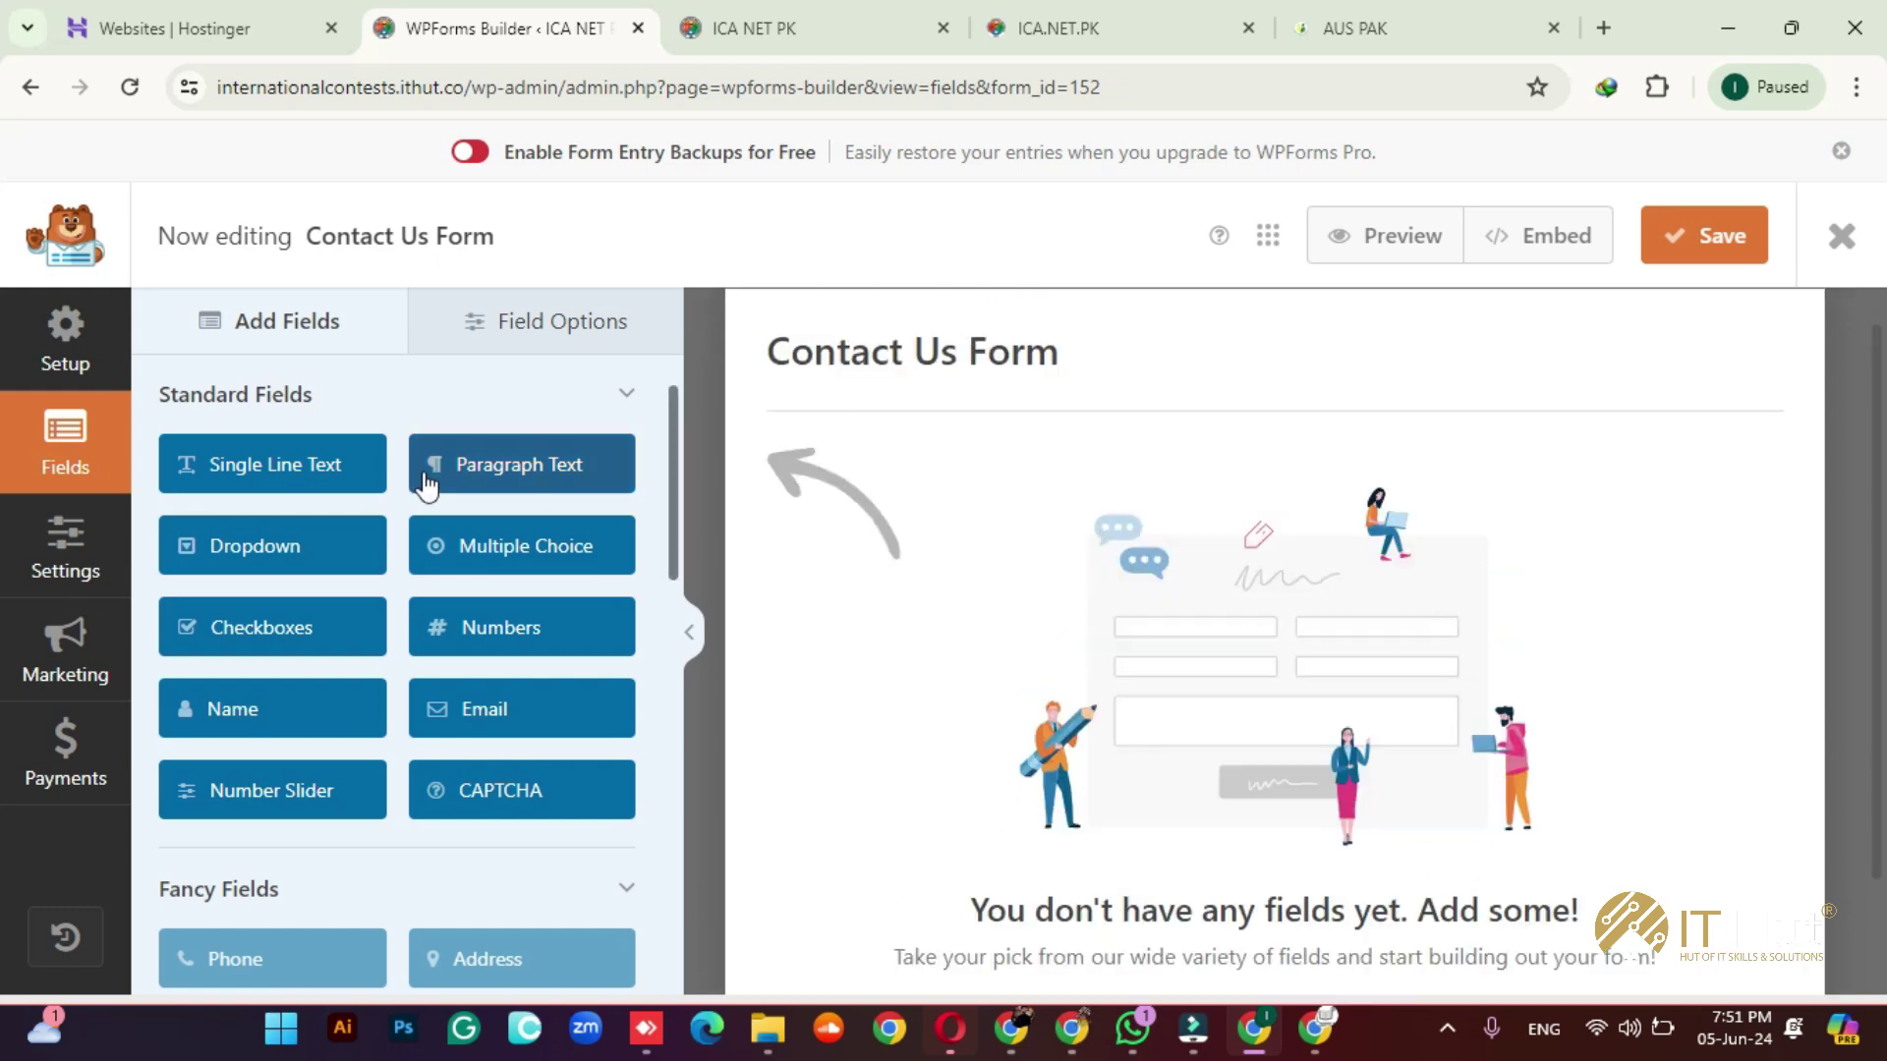
scroll(452, 609, "down", 8)
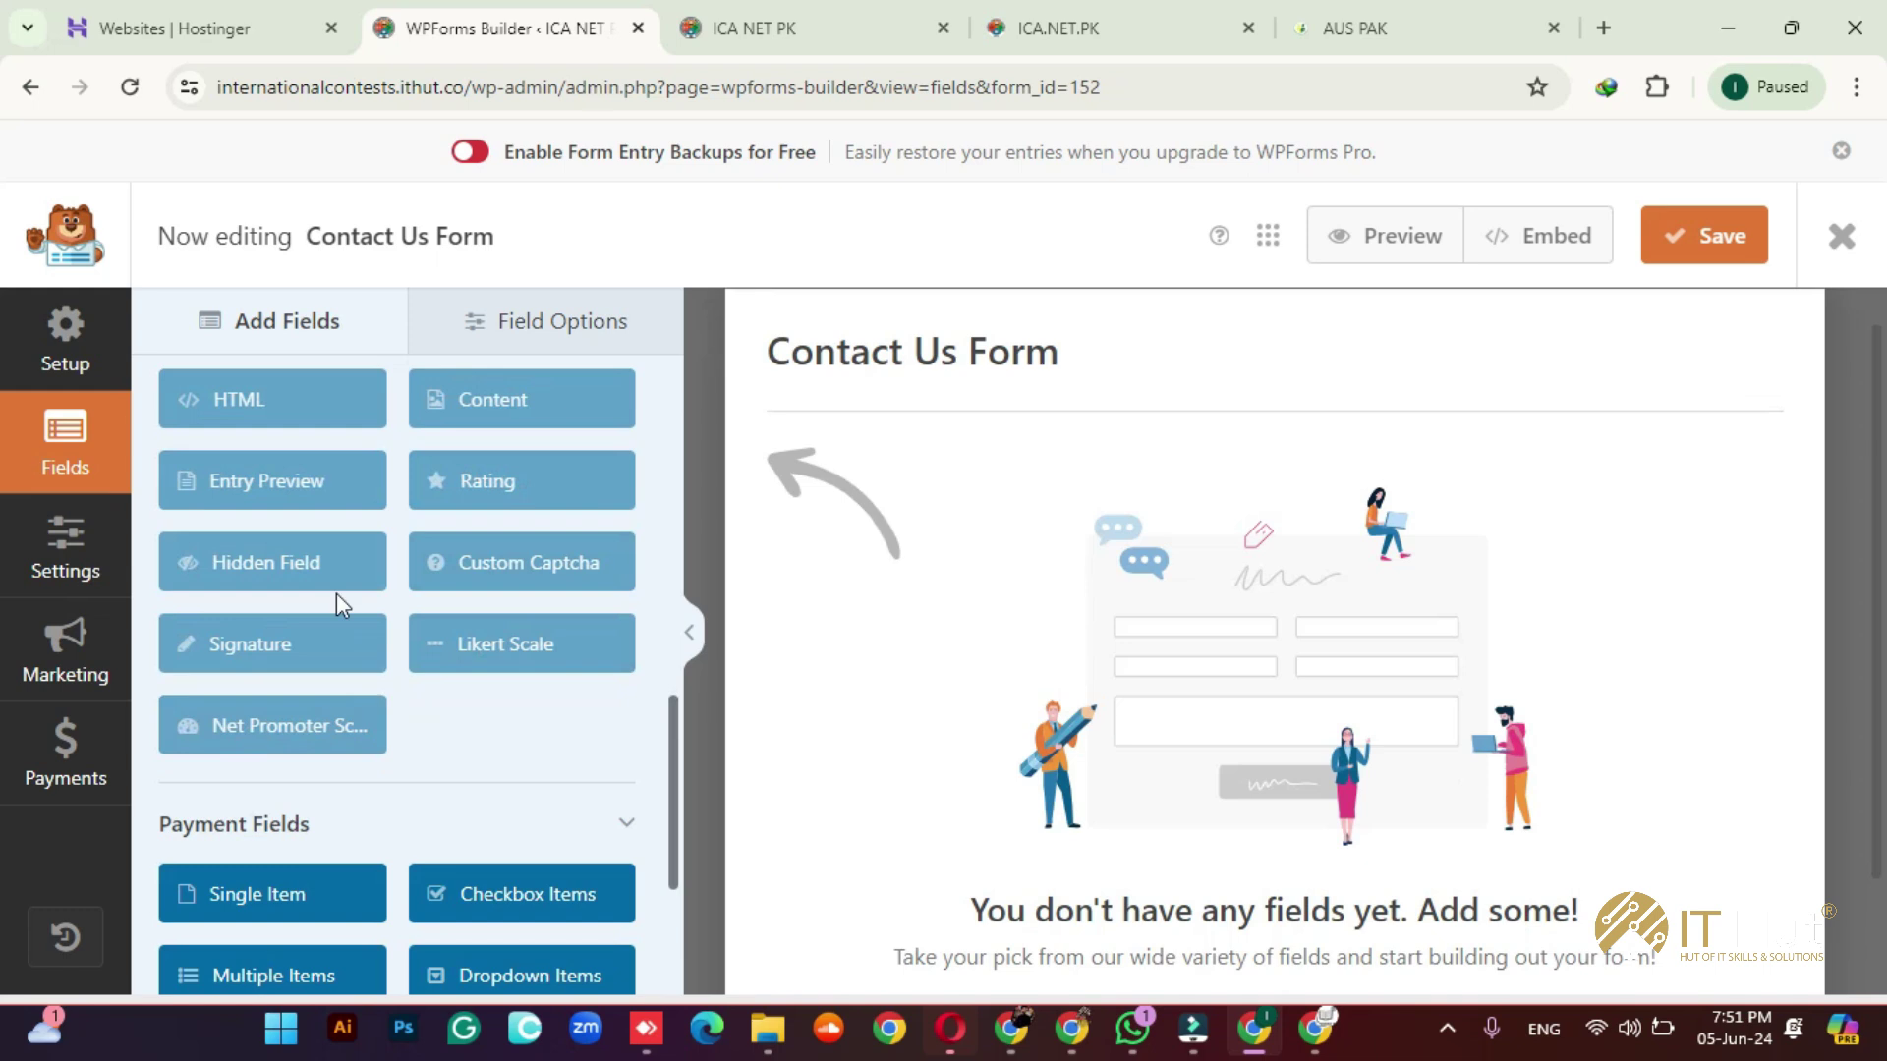
scroll(334, 589, "up", 5)
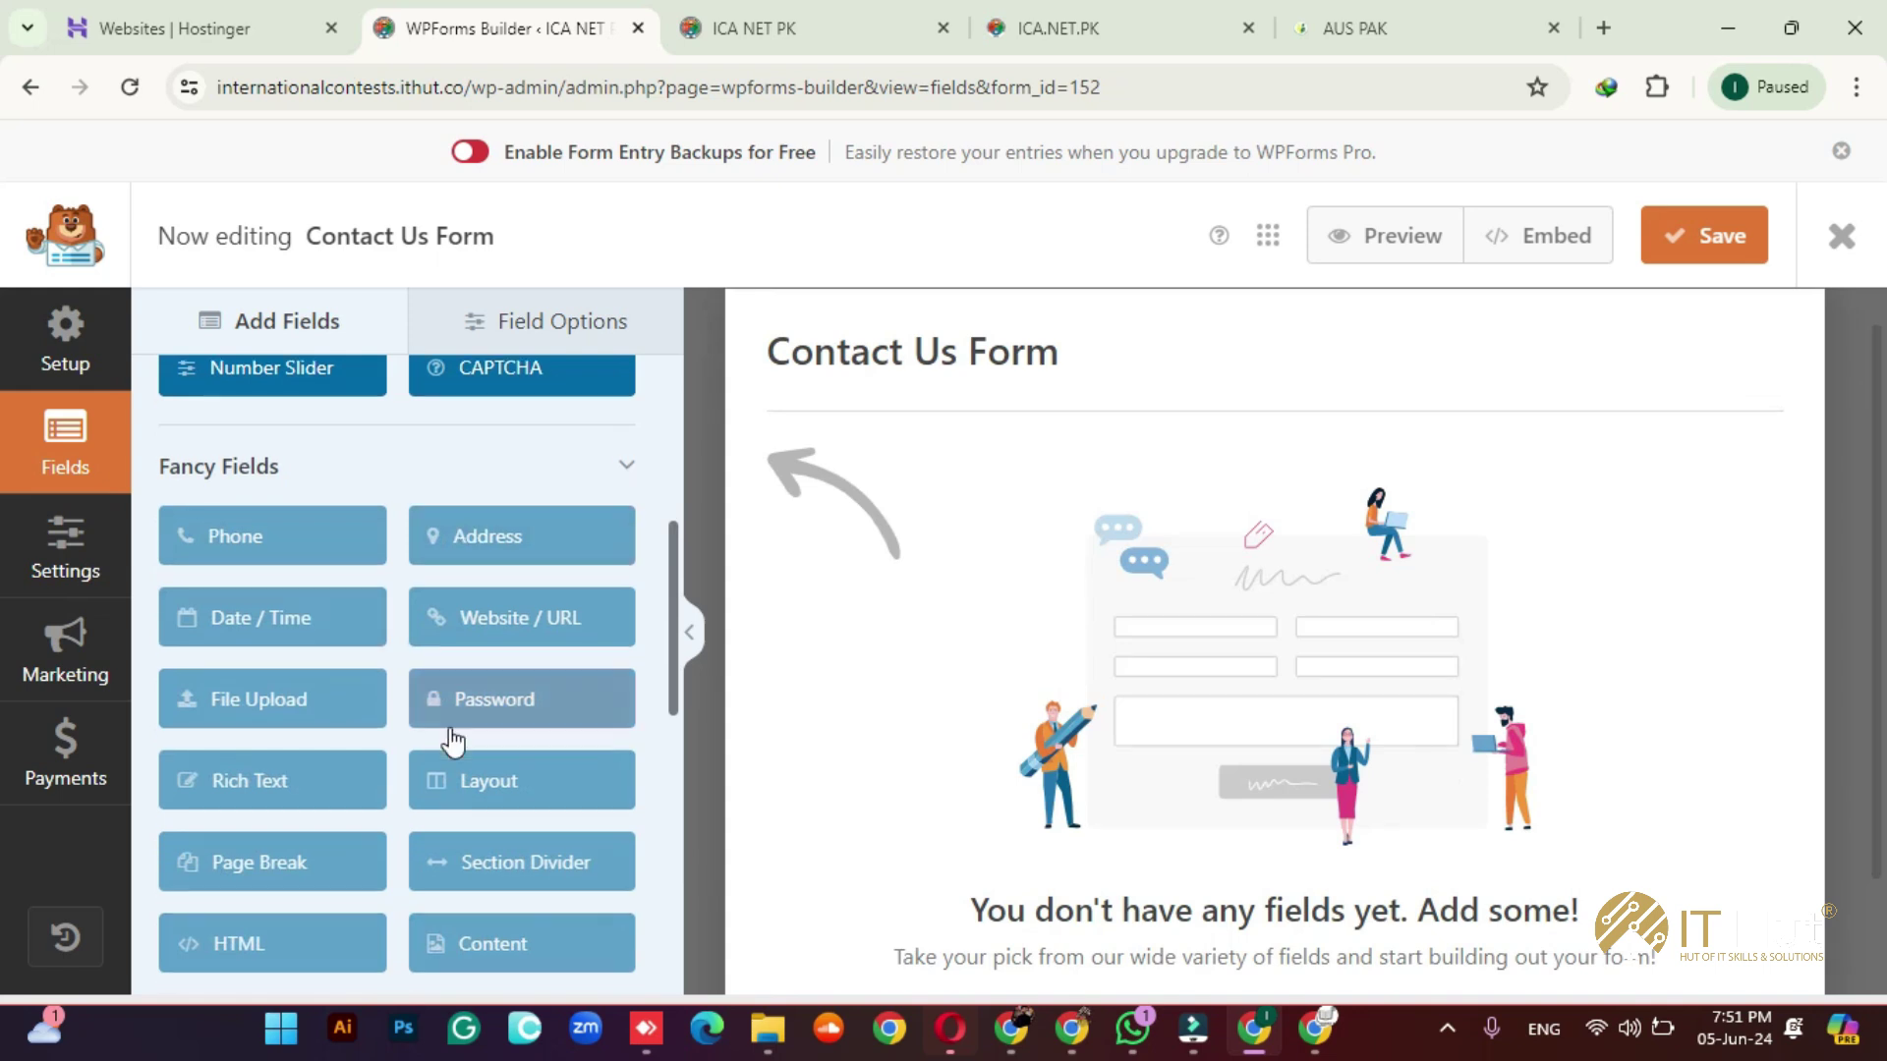
scroll(447, 732, "down", 3)
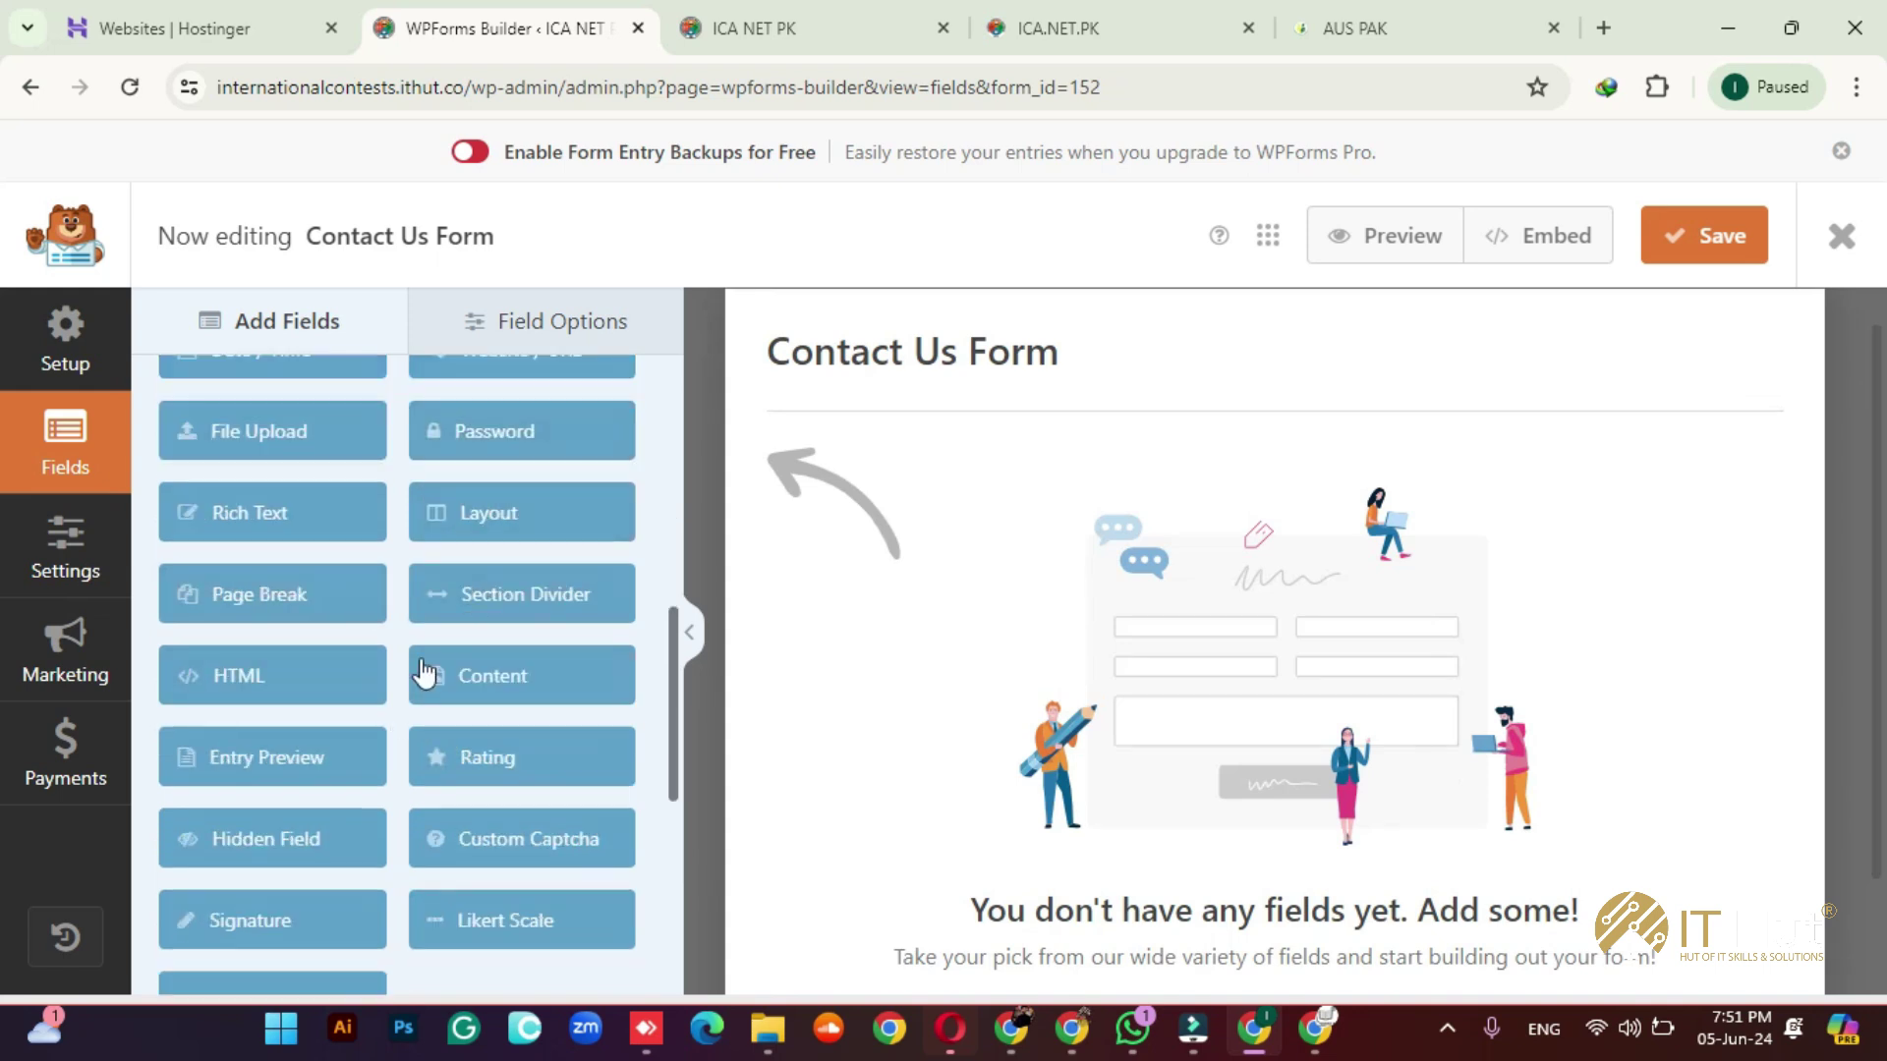
scroll(425, 678, "down", 5)
scroll(481, 776, "up", 10)
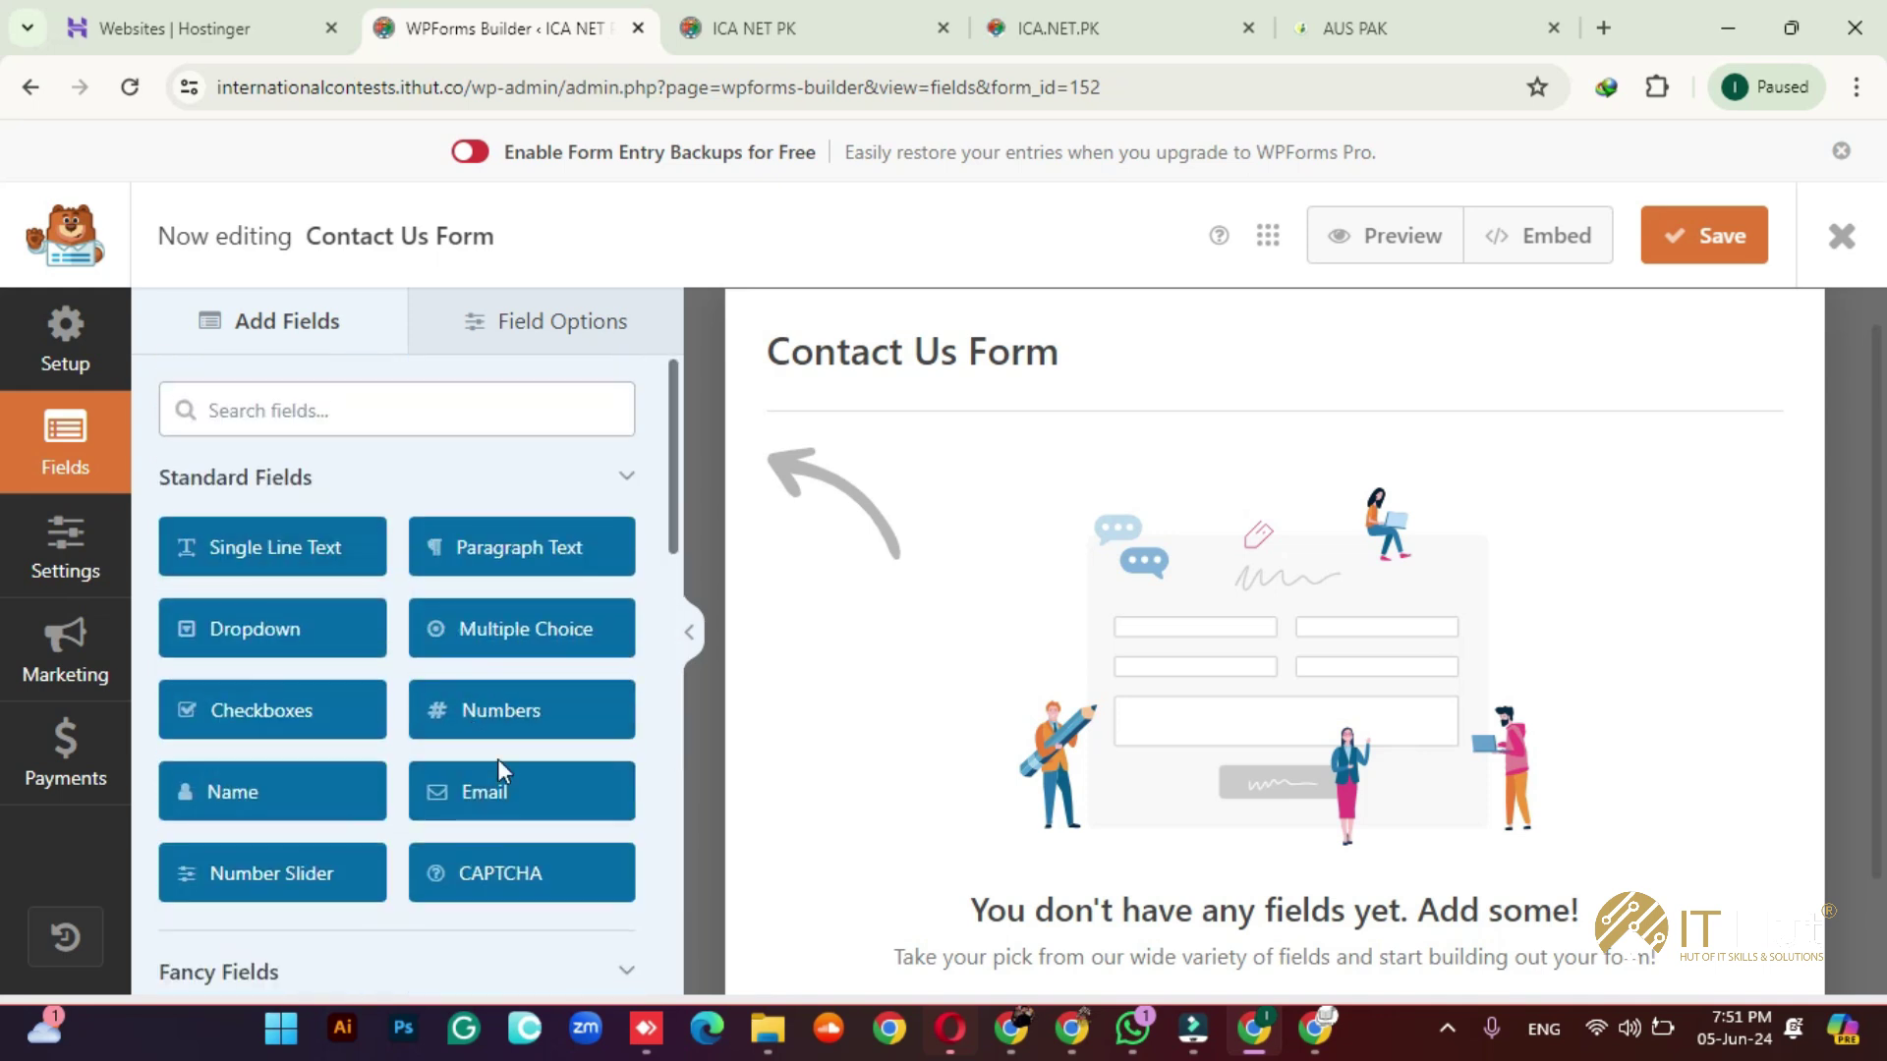
Step: Add a Name field to the Contact Us Form and place an Email field below it
left_click_drag(274, 791, 1125, 524)
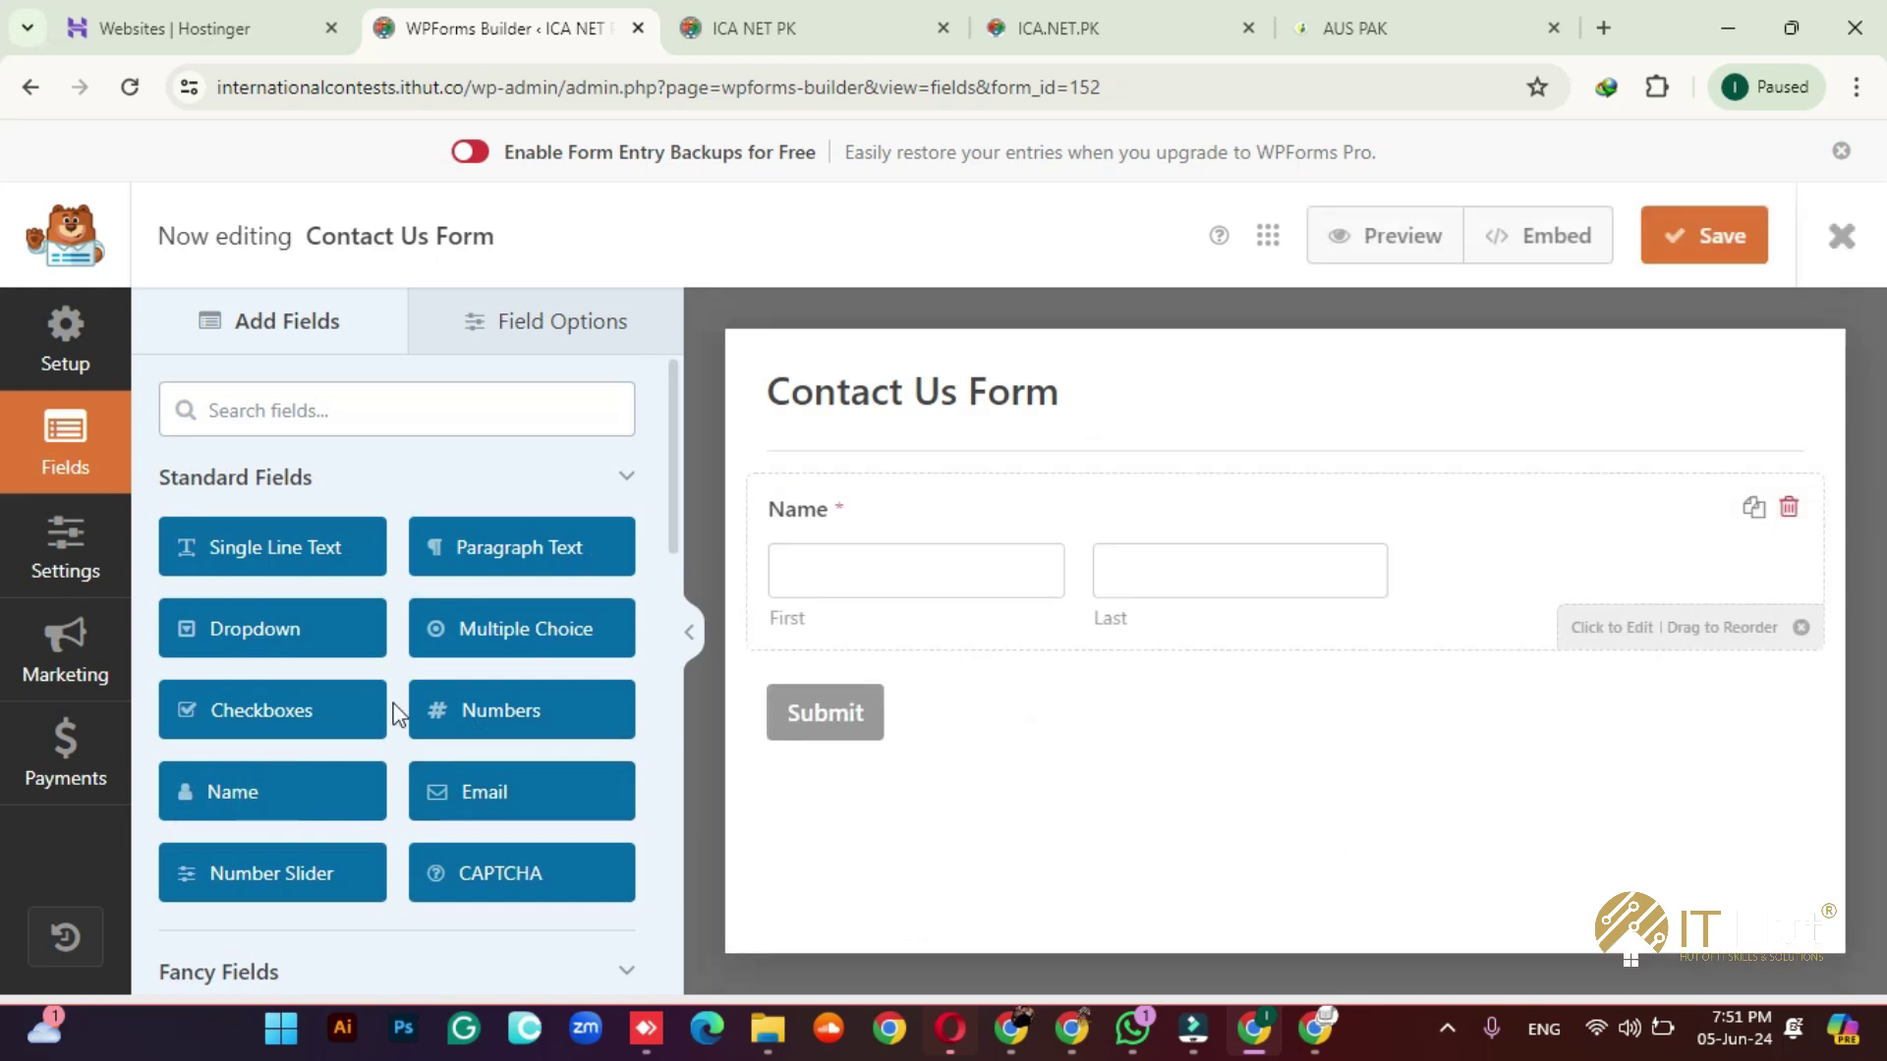
left_click_drag(484, 792, 1049, 691)
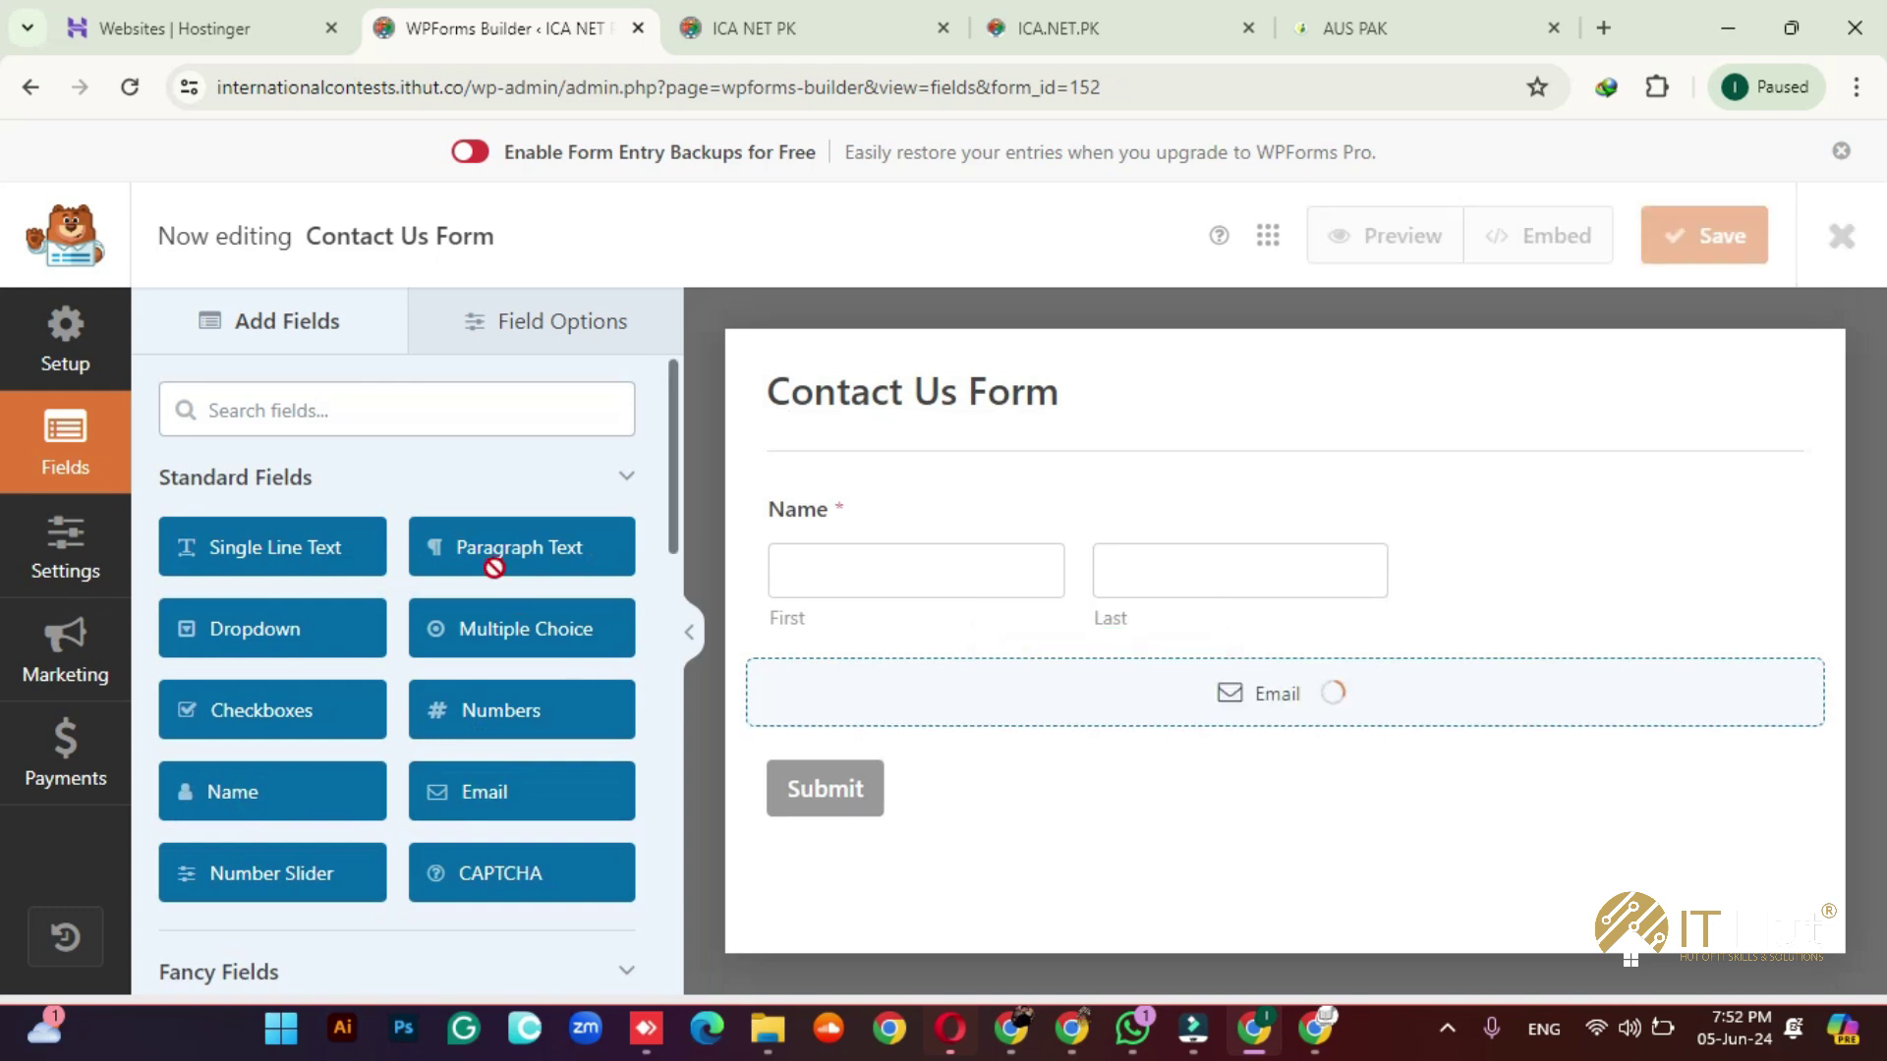
Step: Add a Paragraph Text field to the Contact Us Form, directly below the Email field
left_click_drag(518, 548, 975, 831)
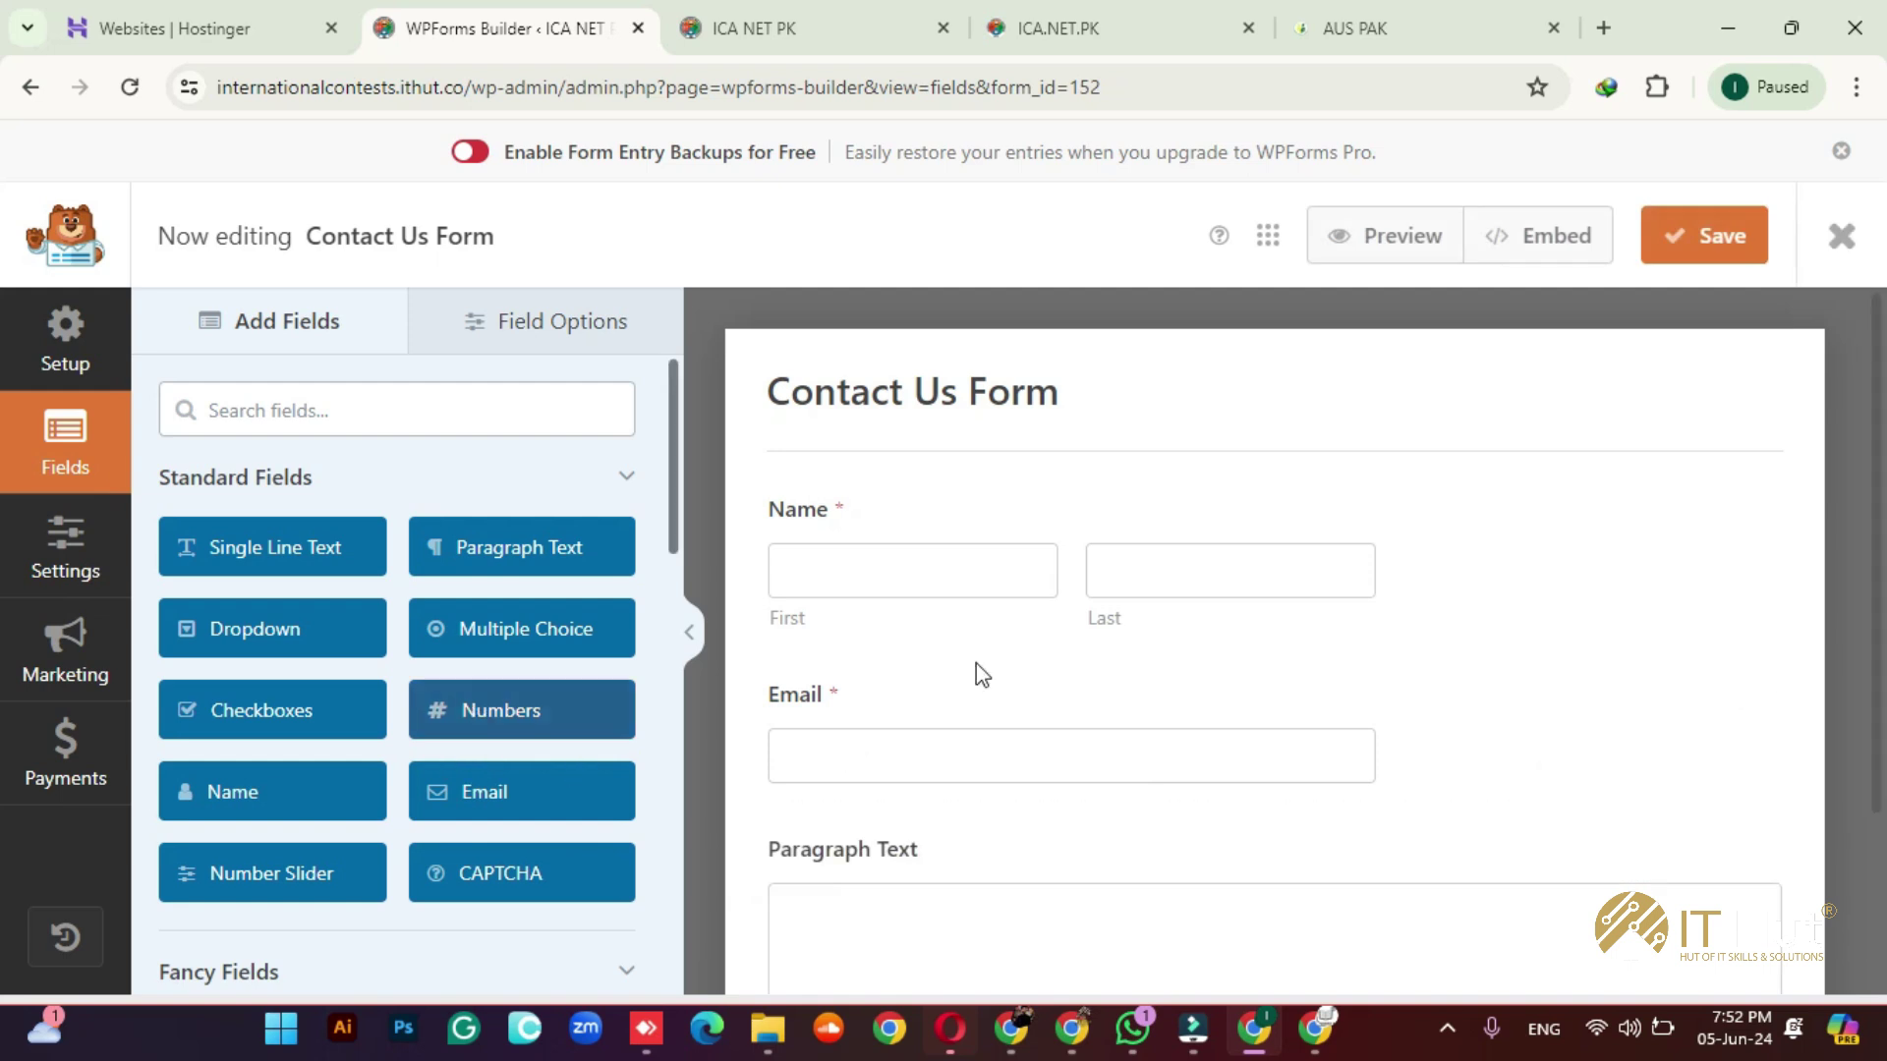
scroll(1032, 698, "down", 2)
scroll(1375, 674, "up", 2)
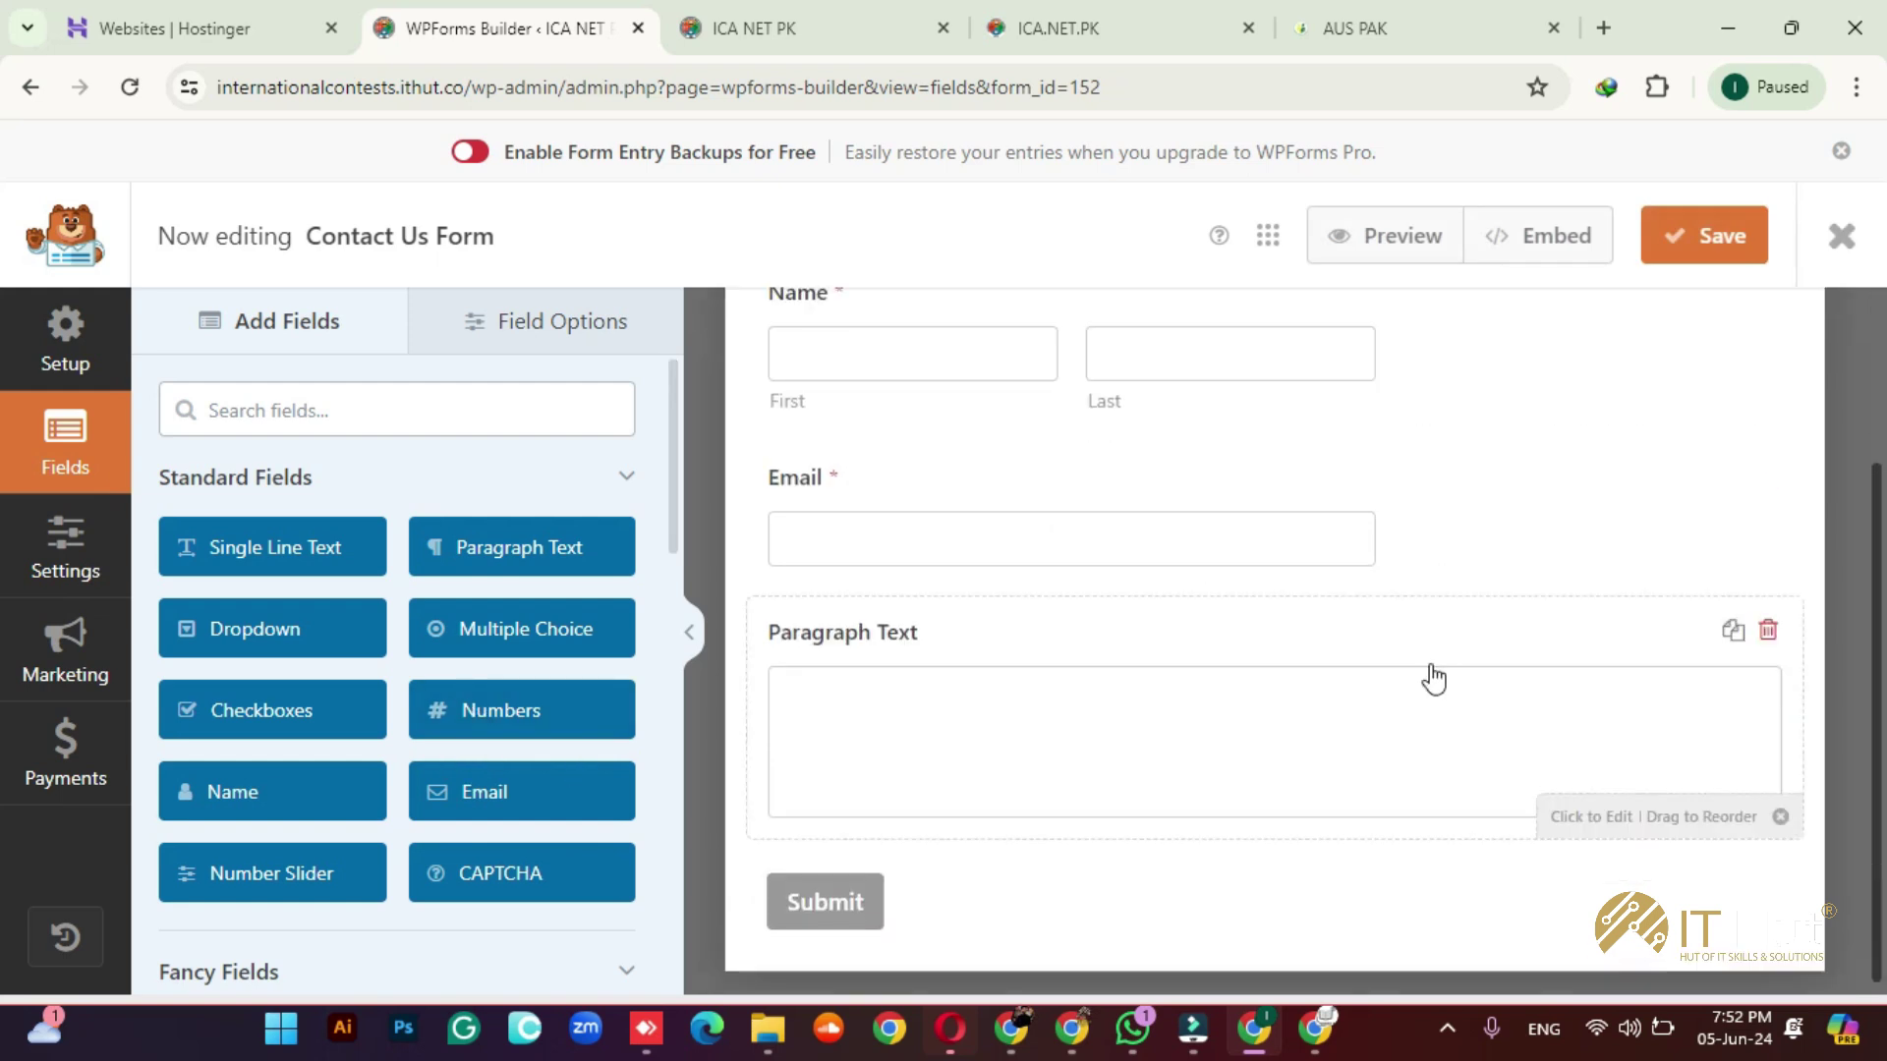
scroll(1439, 677, "up", 1)
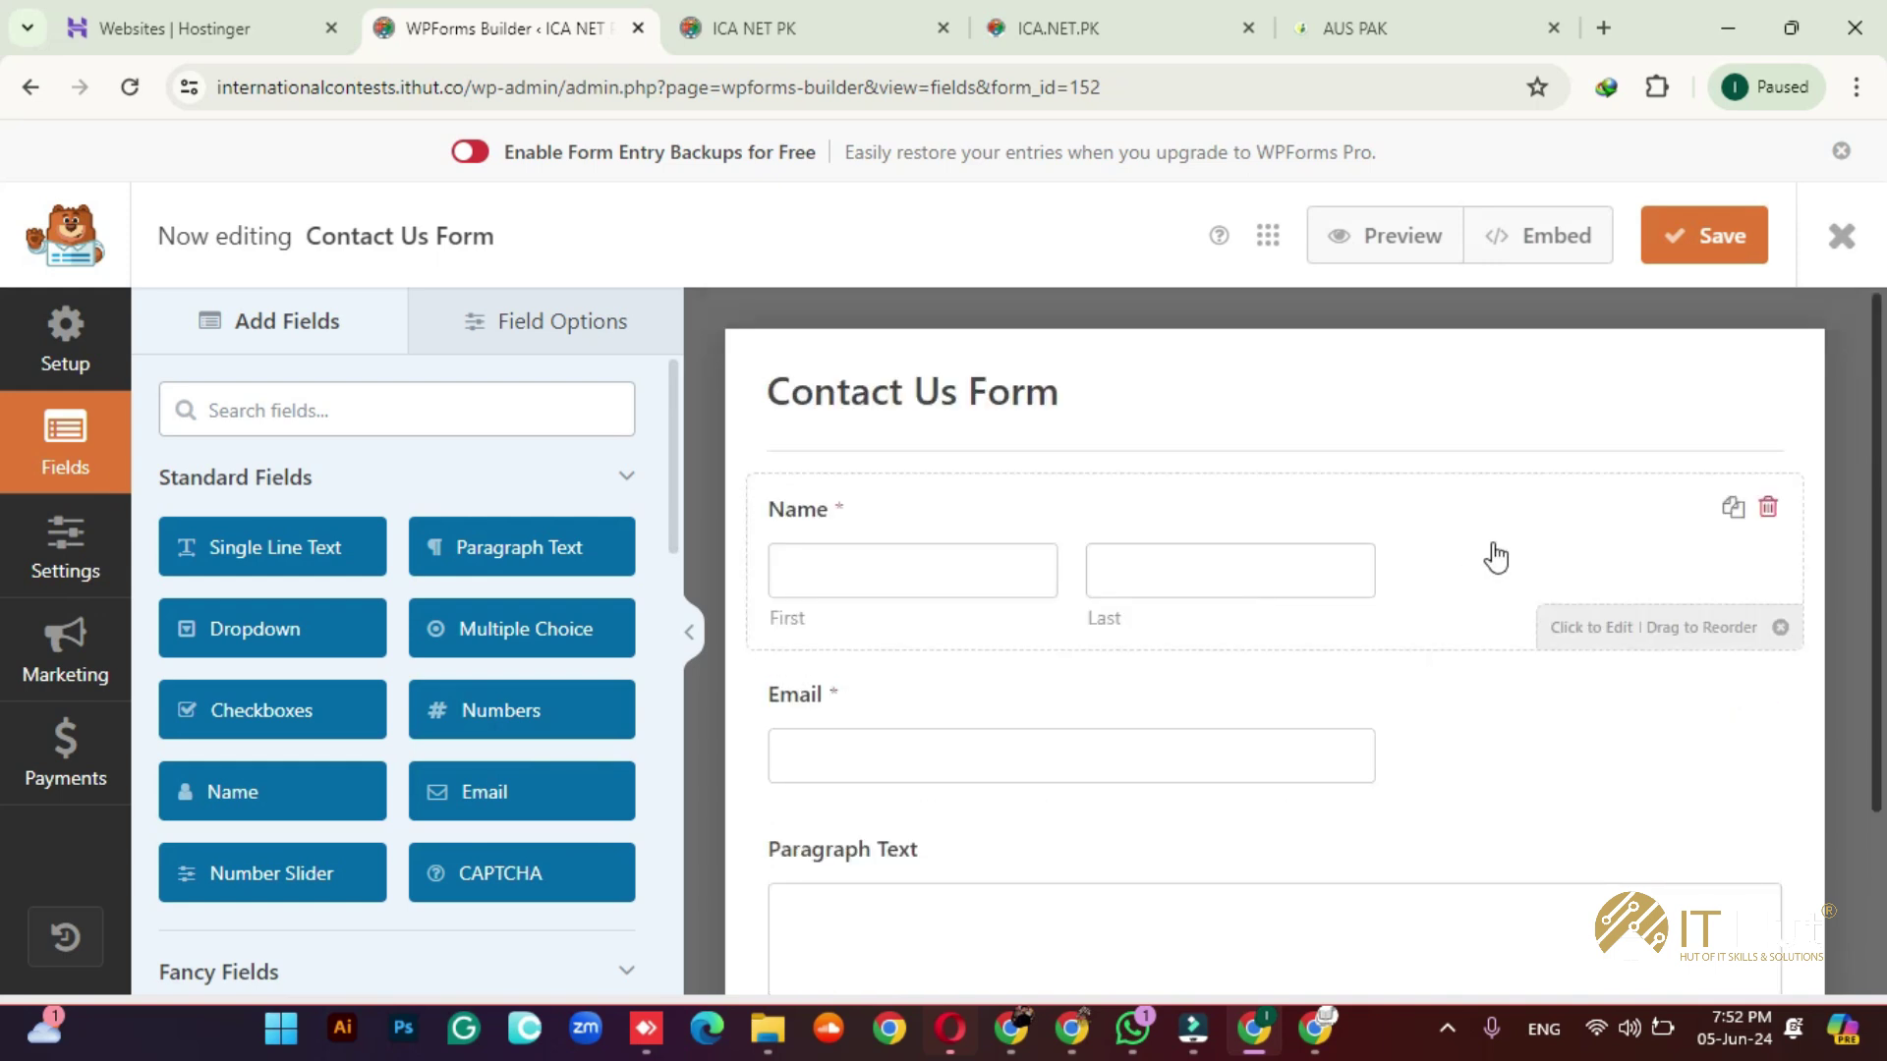
scroll(1003, 806, "down", 1)
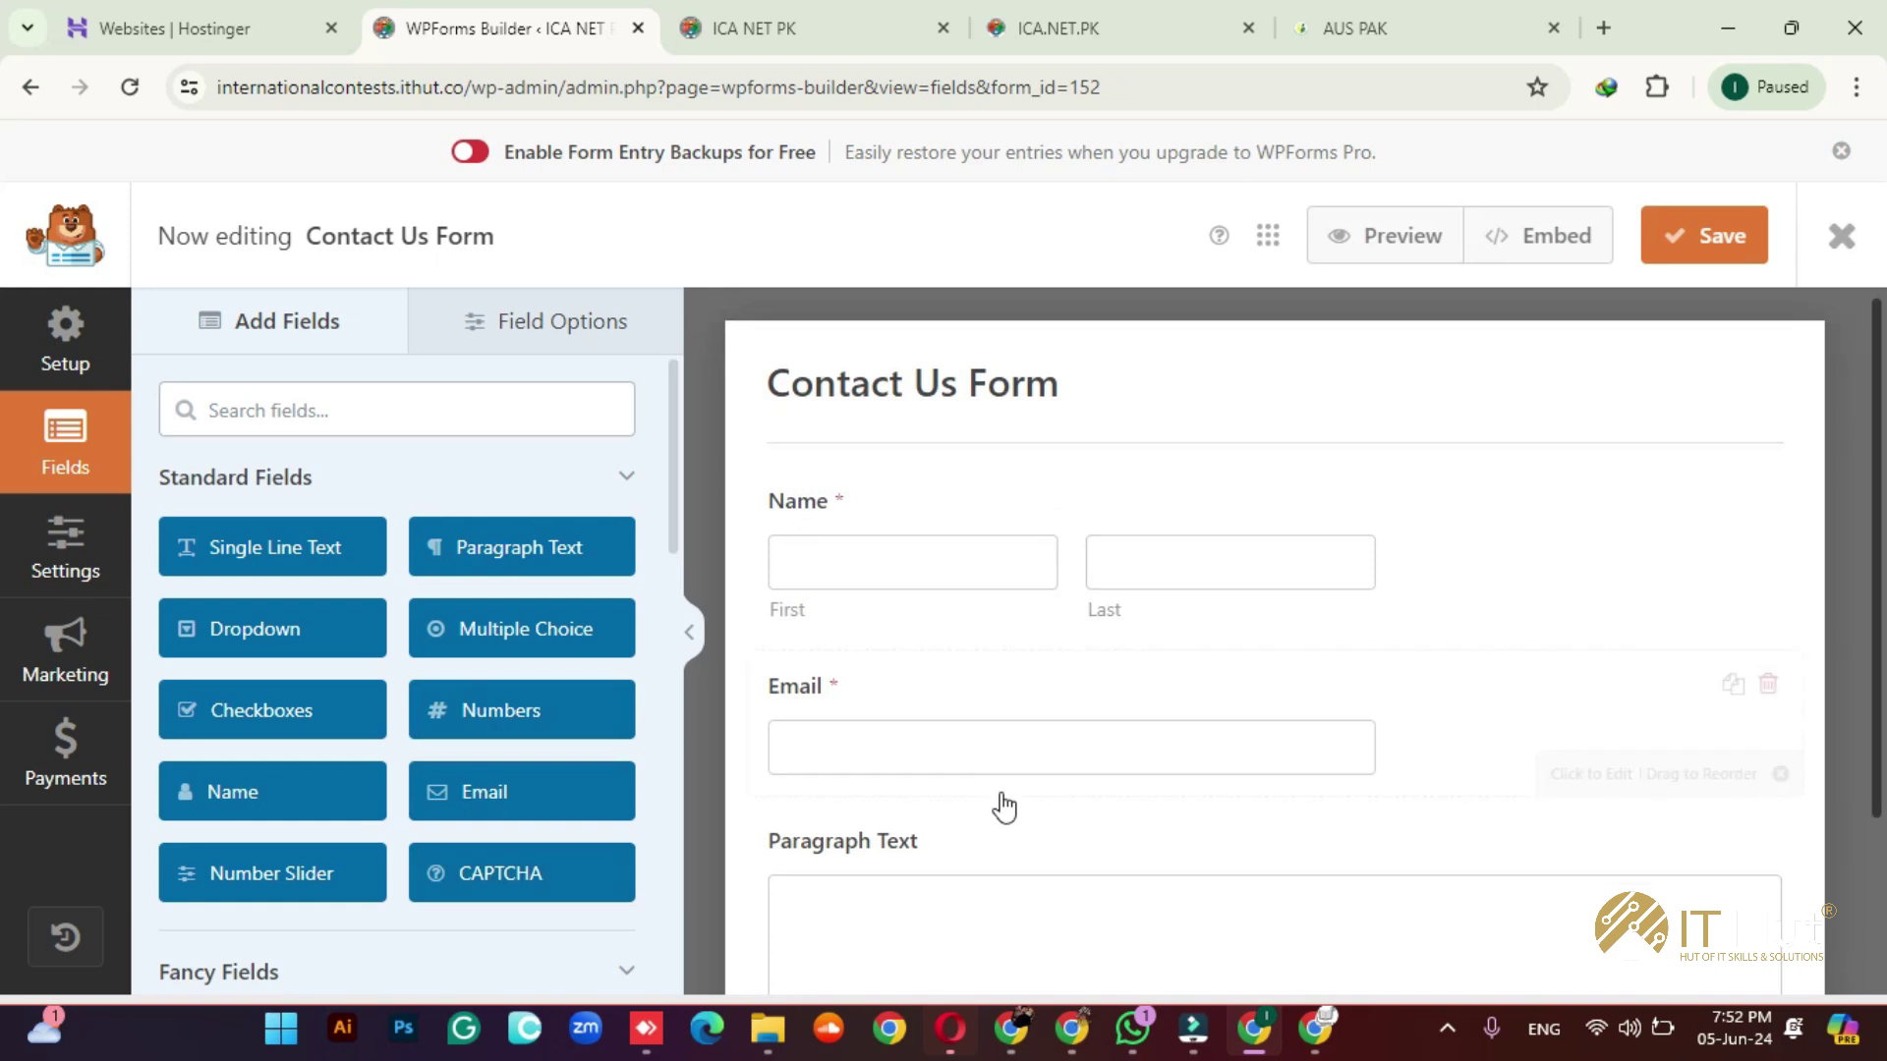
scroll(1003, 806, "down", 2)
Step: Try to add a CAPTCHA field to the Contact Us Form
left_click(541, 887)
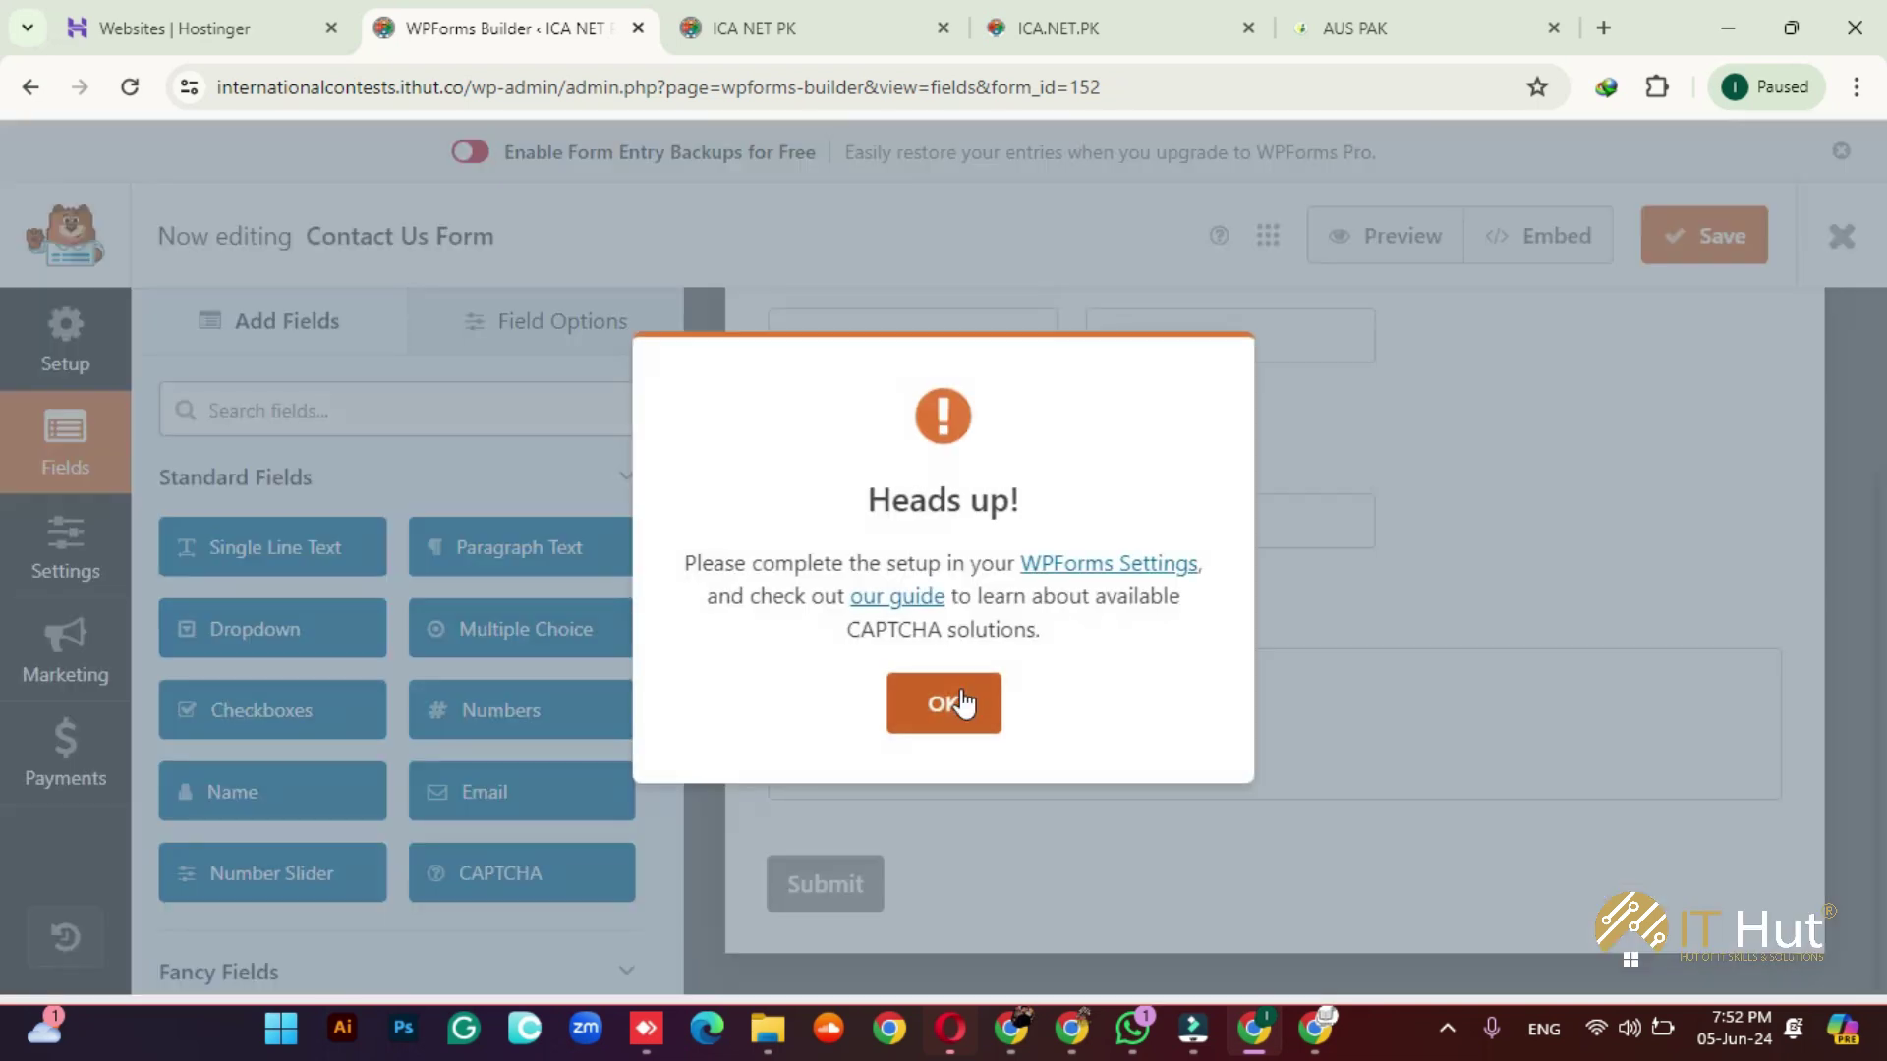
left_click(958, 700)
left_click(494, 873)
left_click(501, 877)
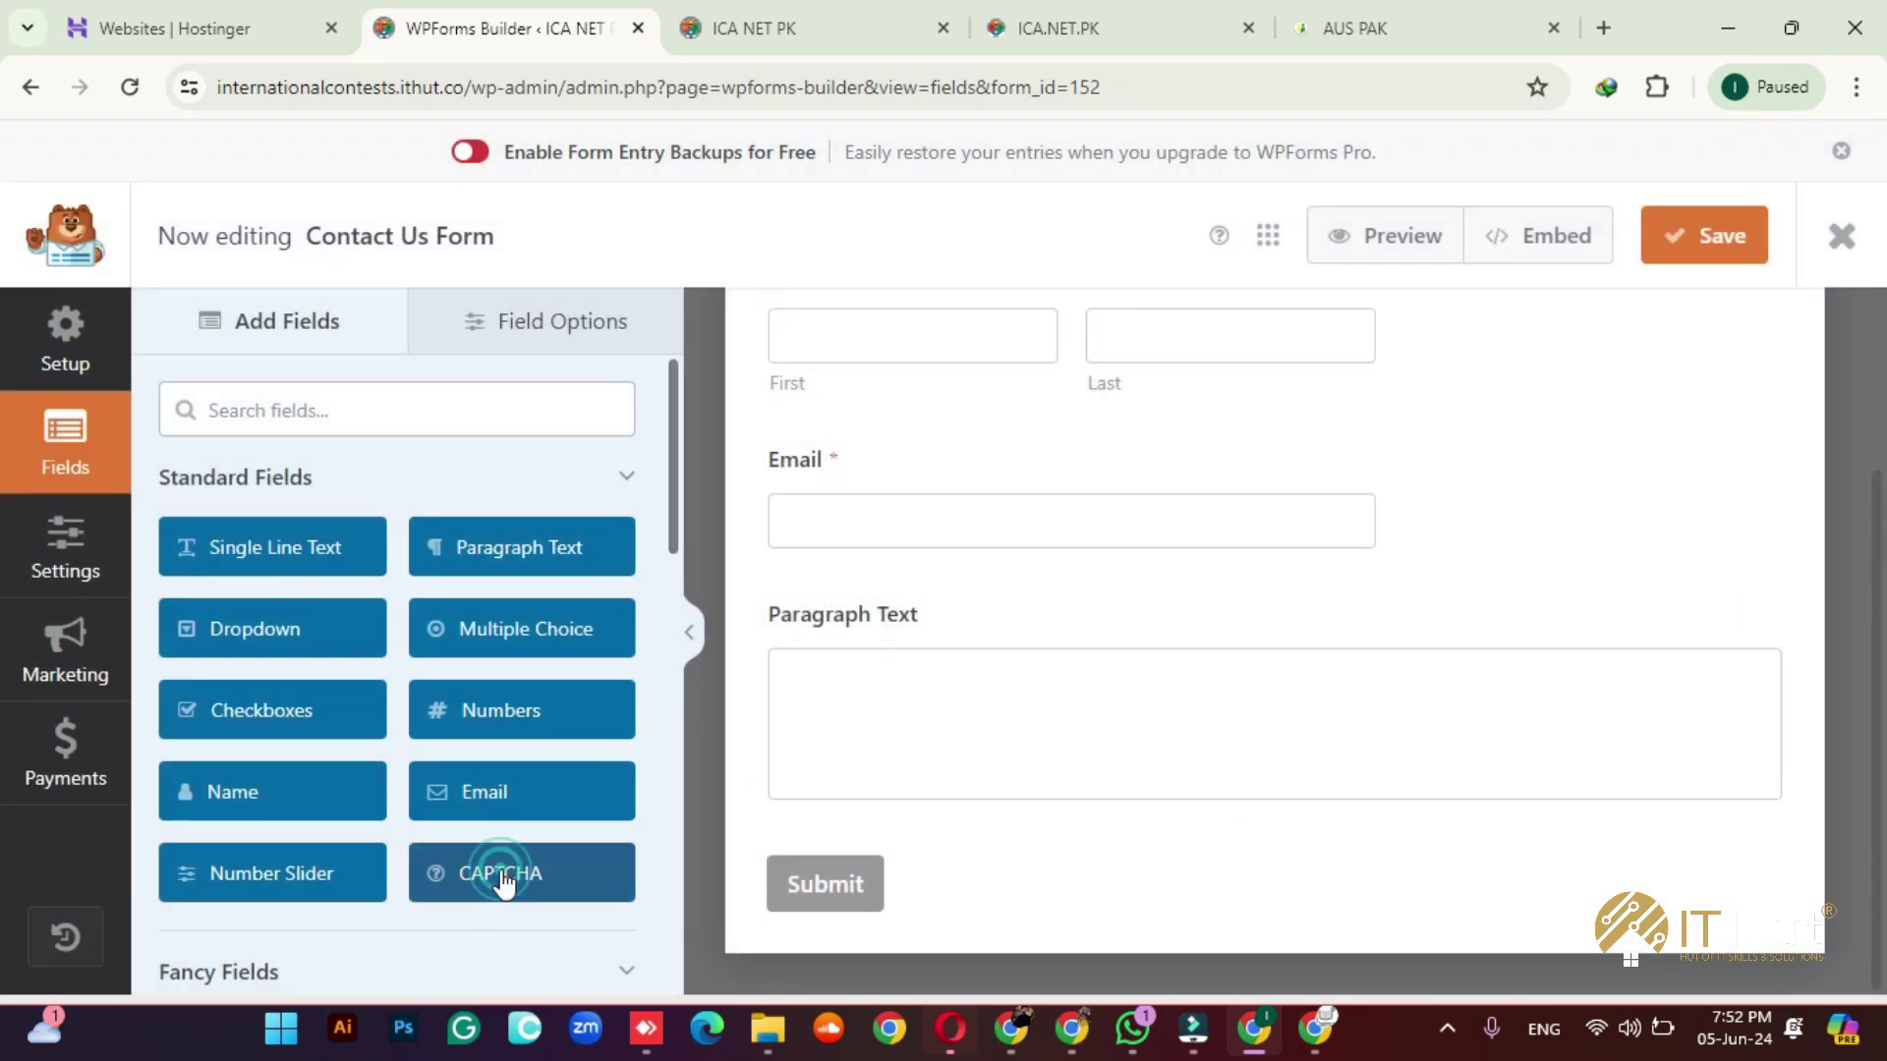
left_click(465, 861)
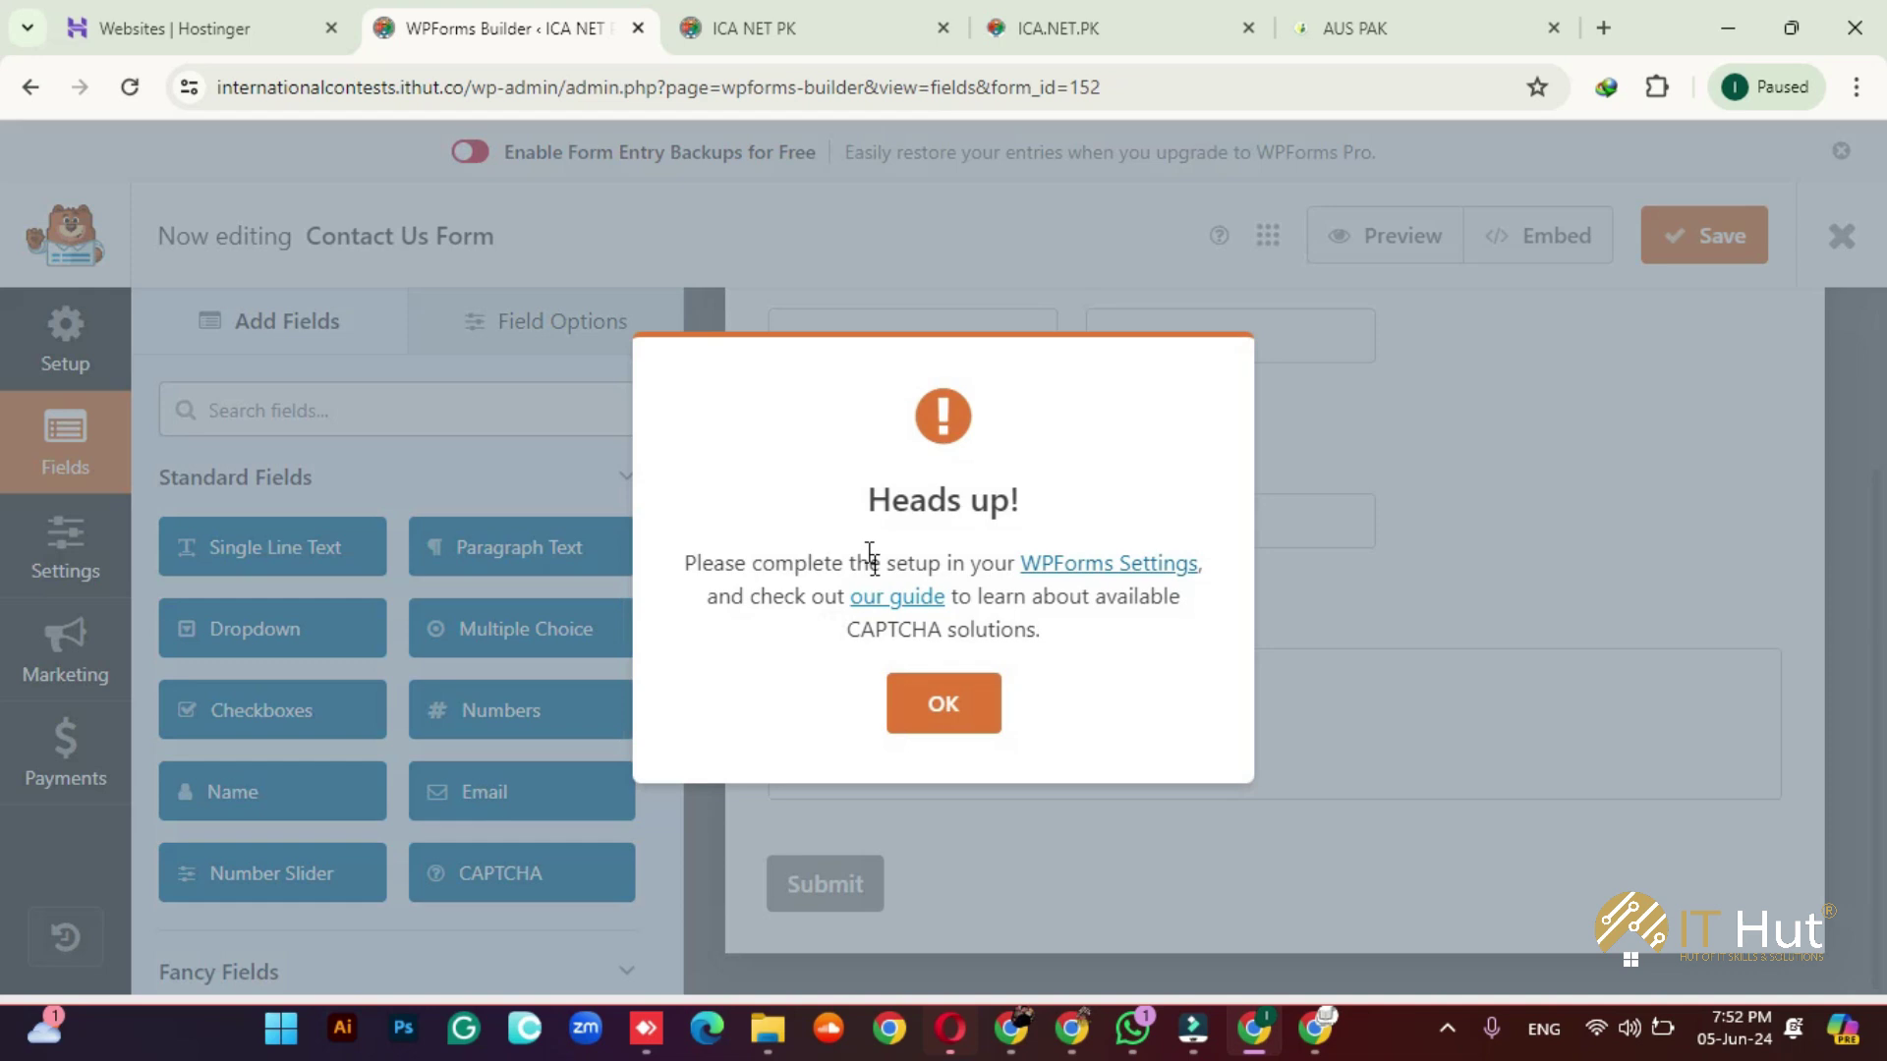
left_click(944, 704)
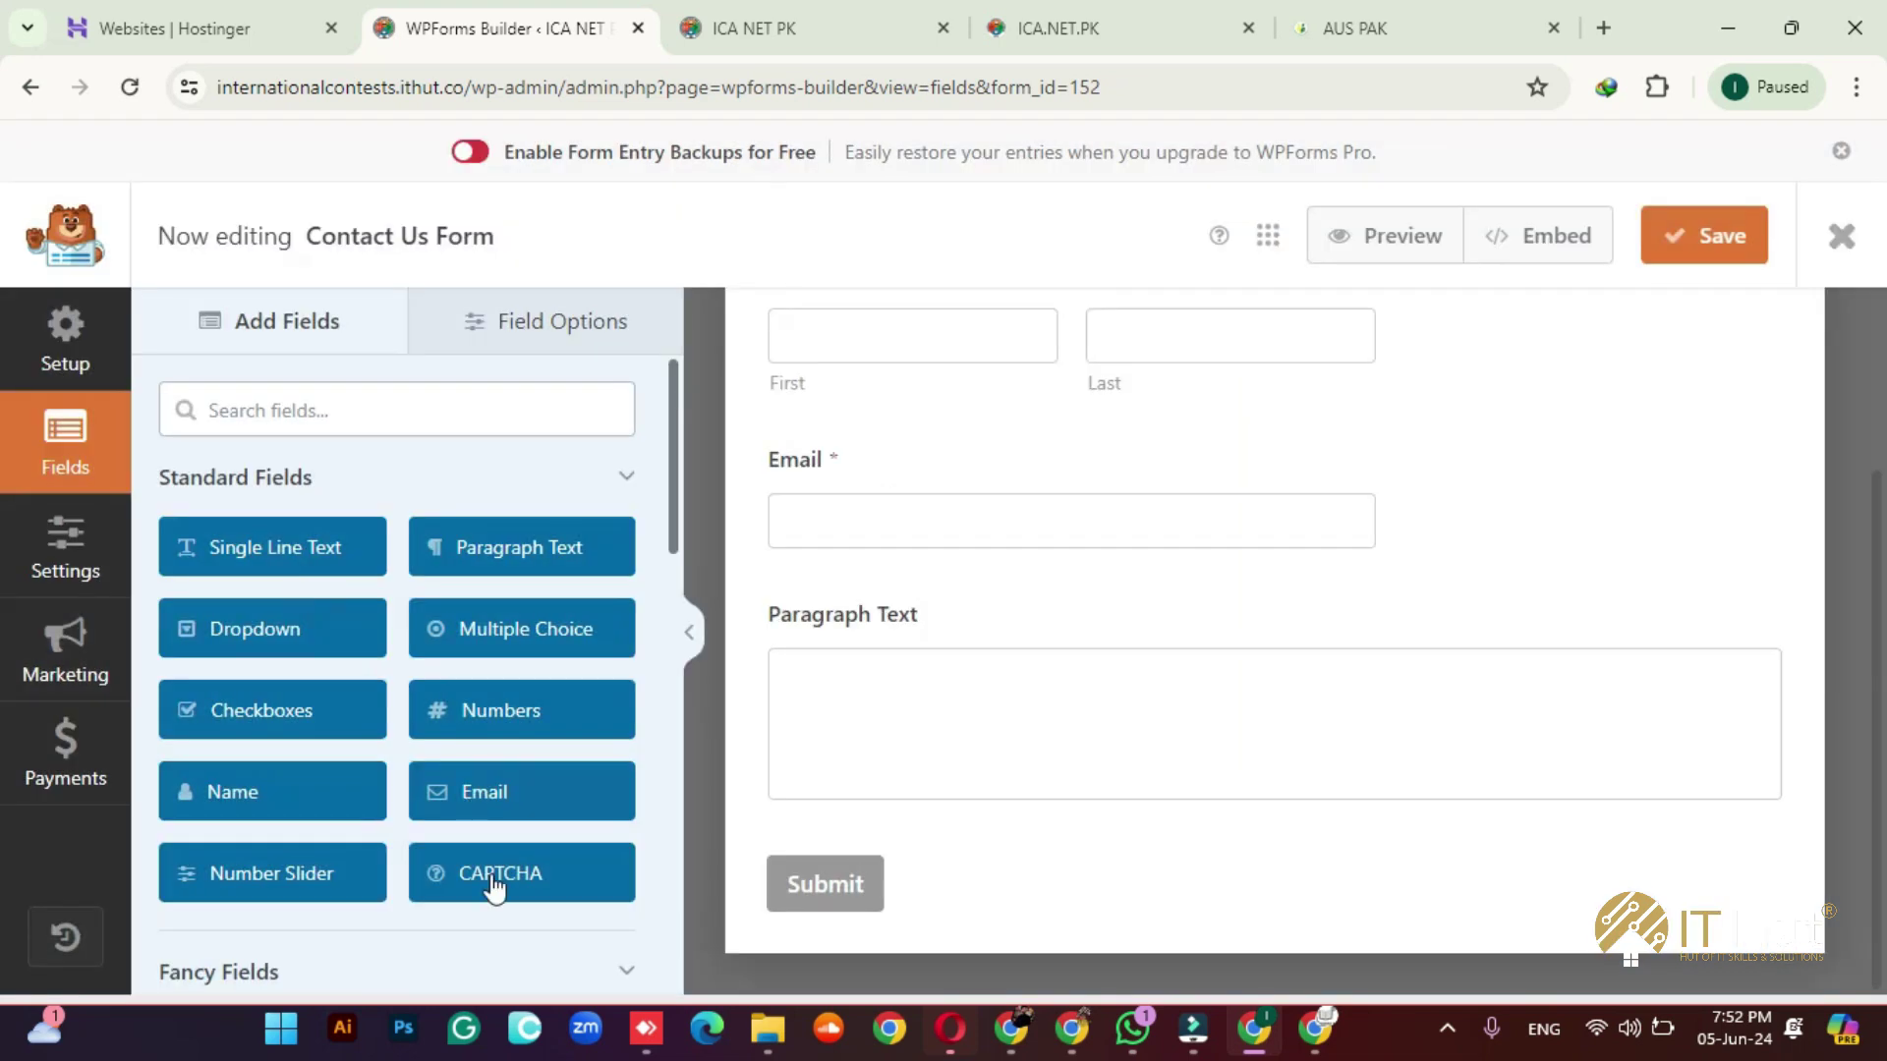
Step: Set the Name field's format to Simple so that it uses a single input box
scroll(1128, 640, "up", 2)
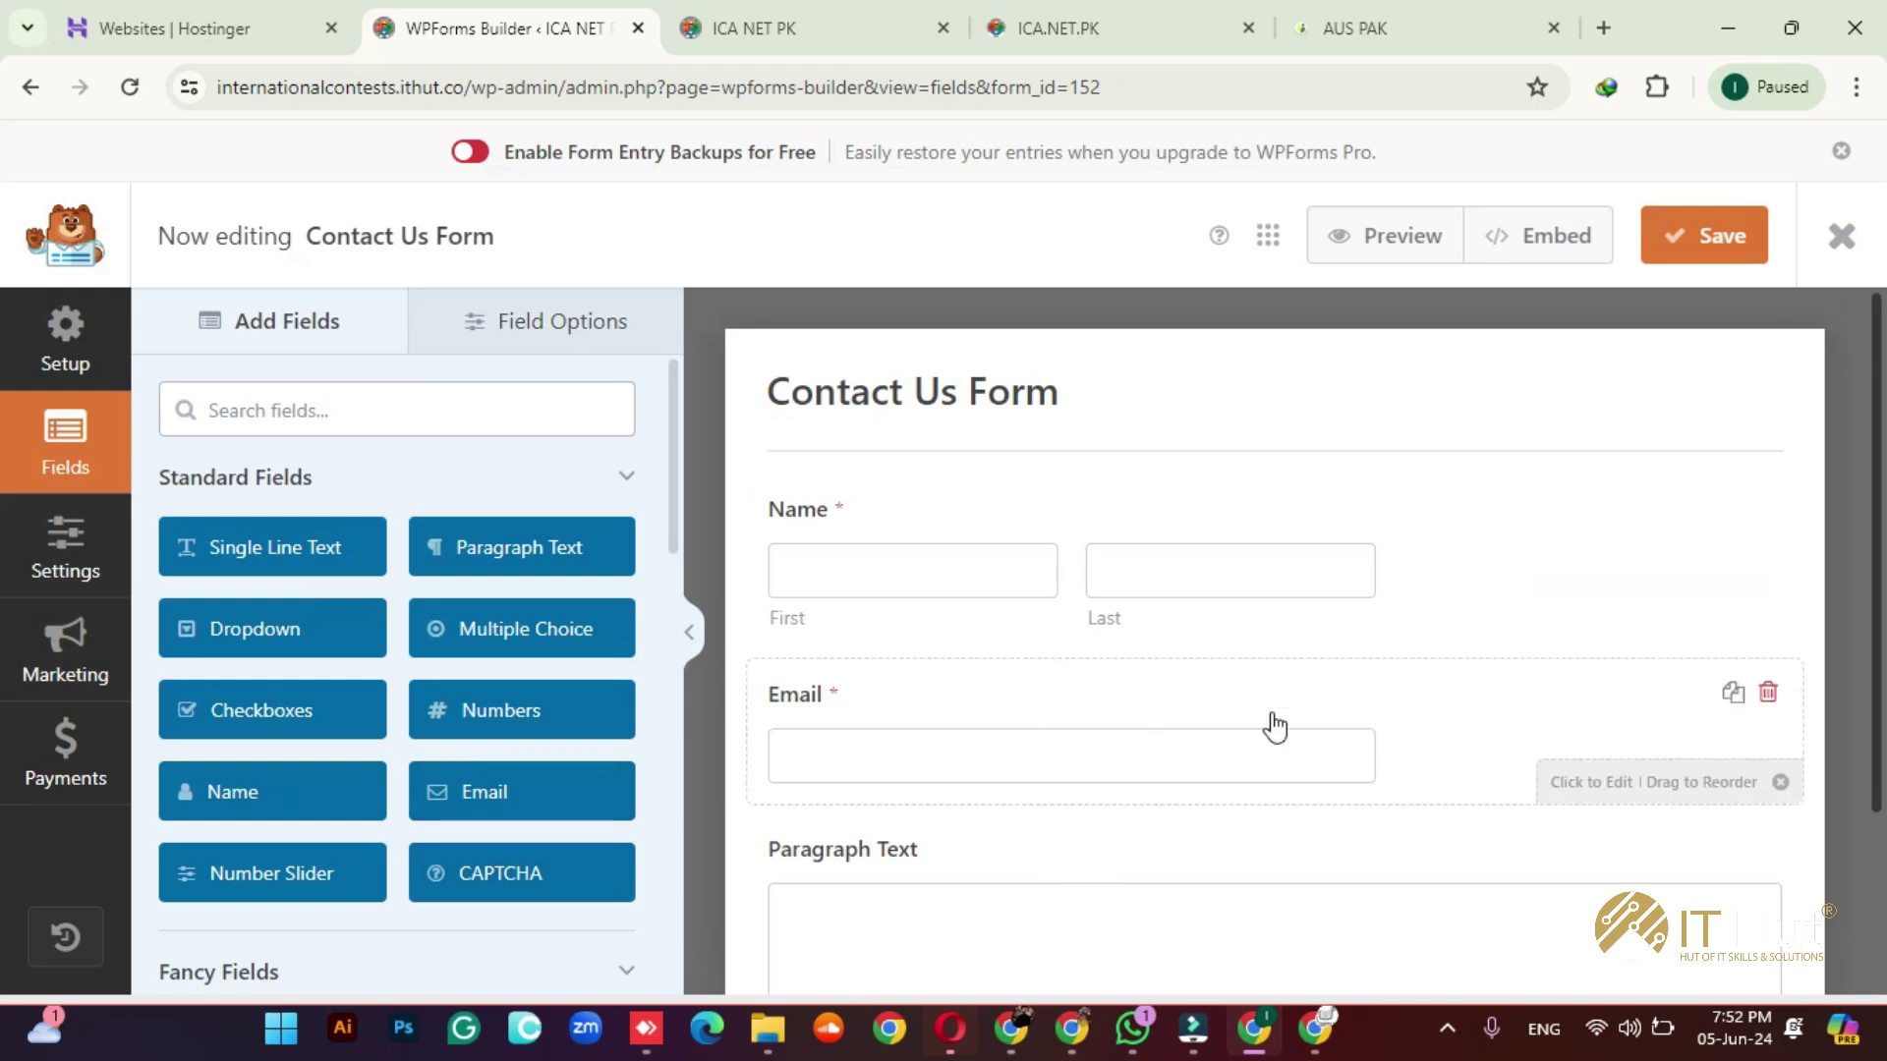
scroll(1183, 610, "down", 1)
scroll(888, 569, "up", 1)
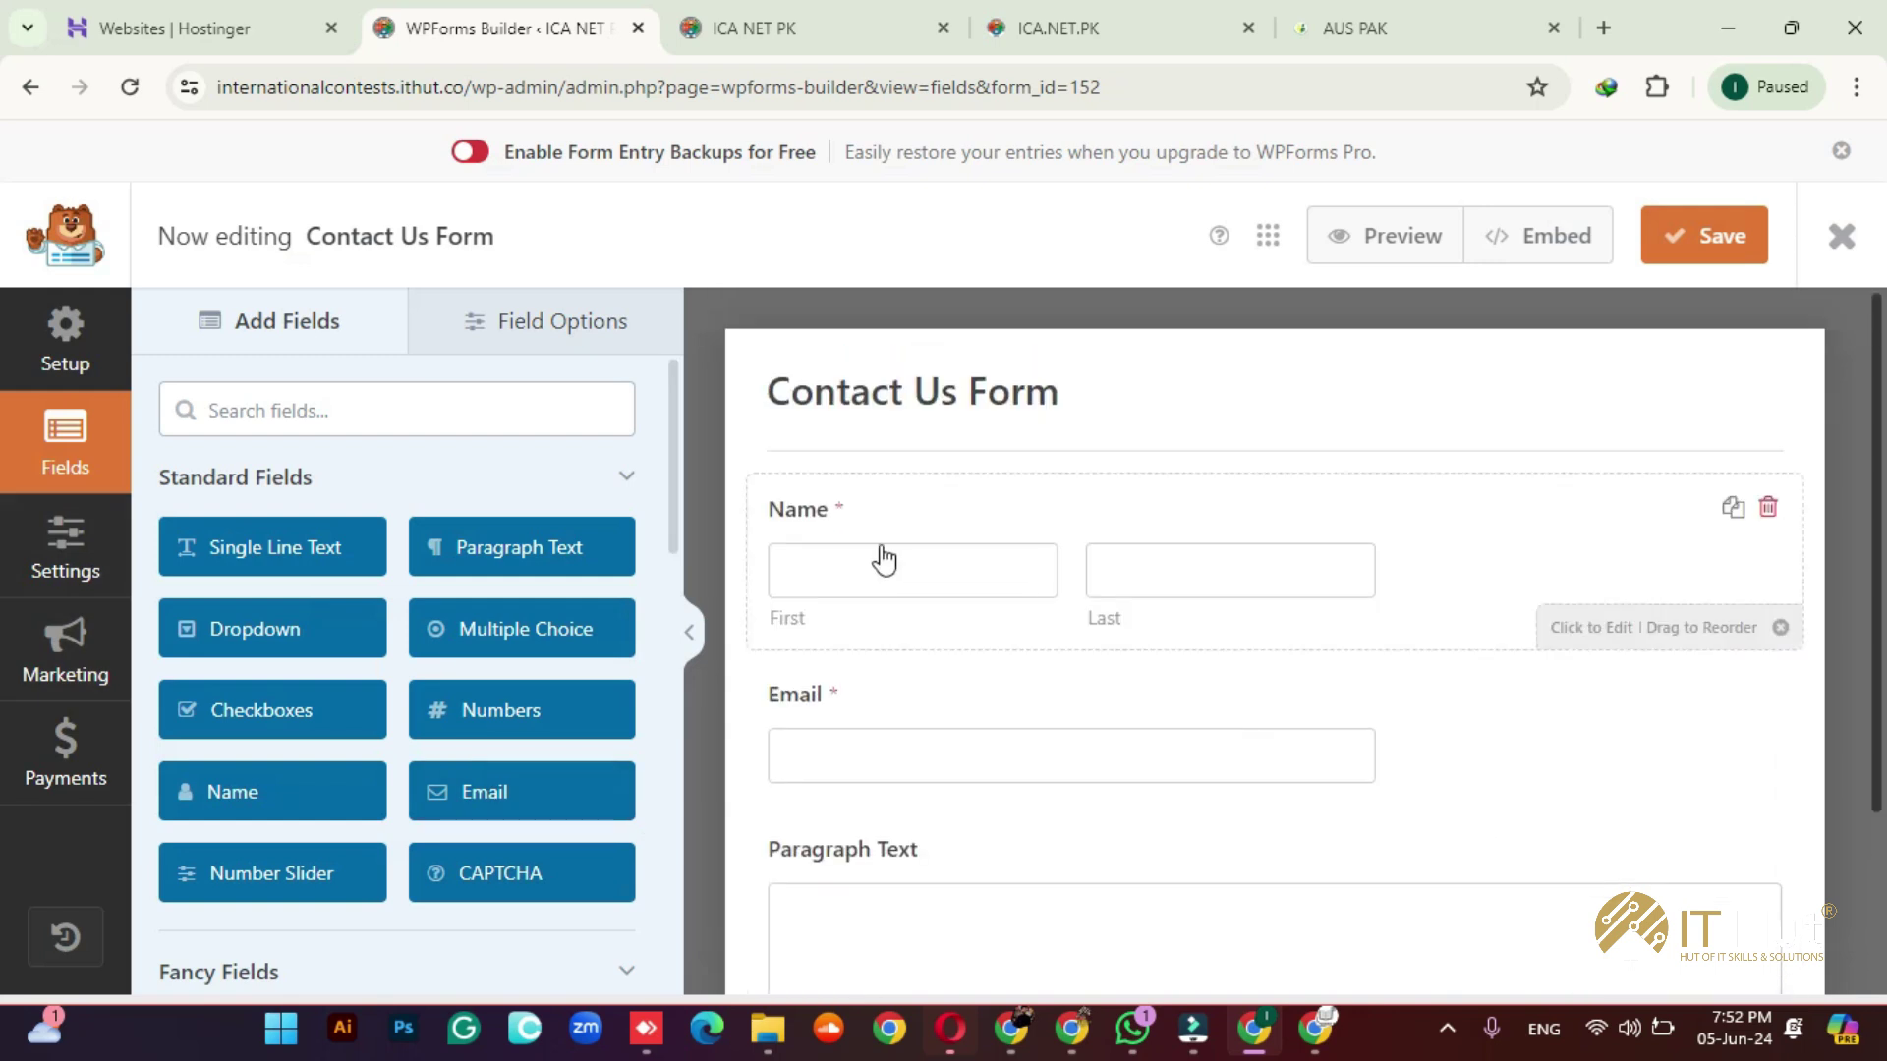
left_click(1451, 546)
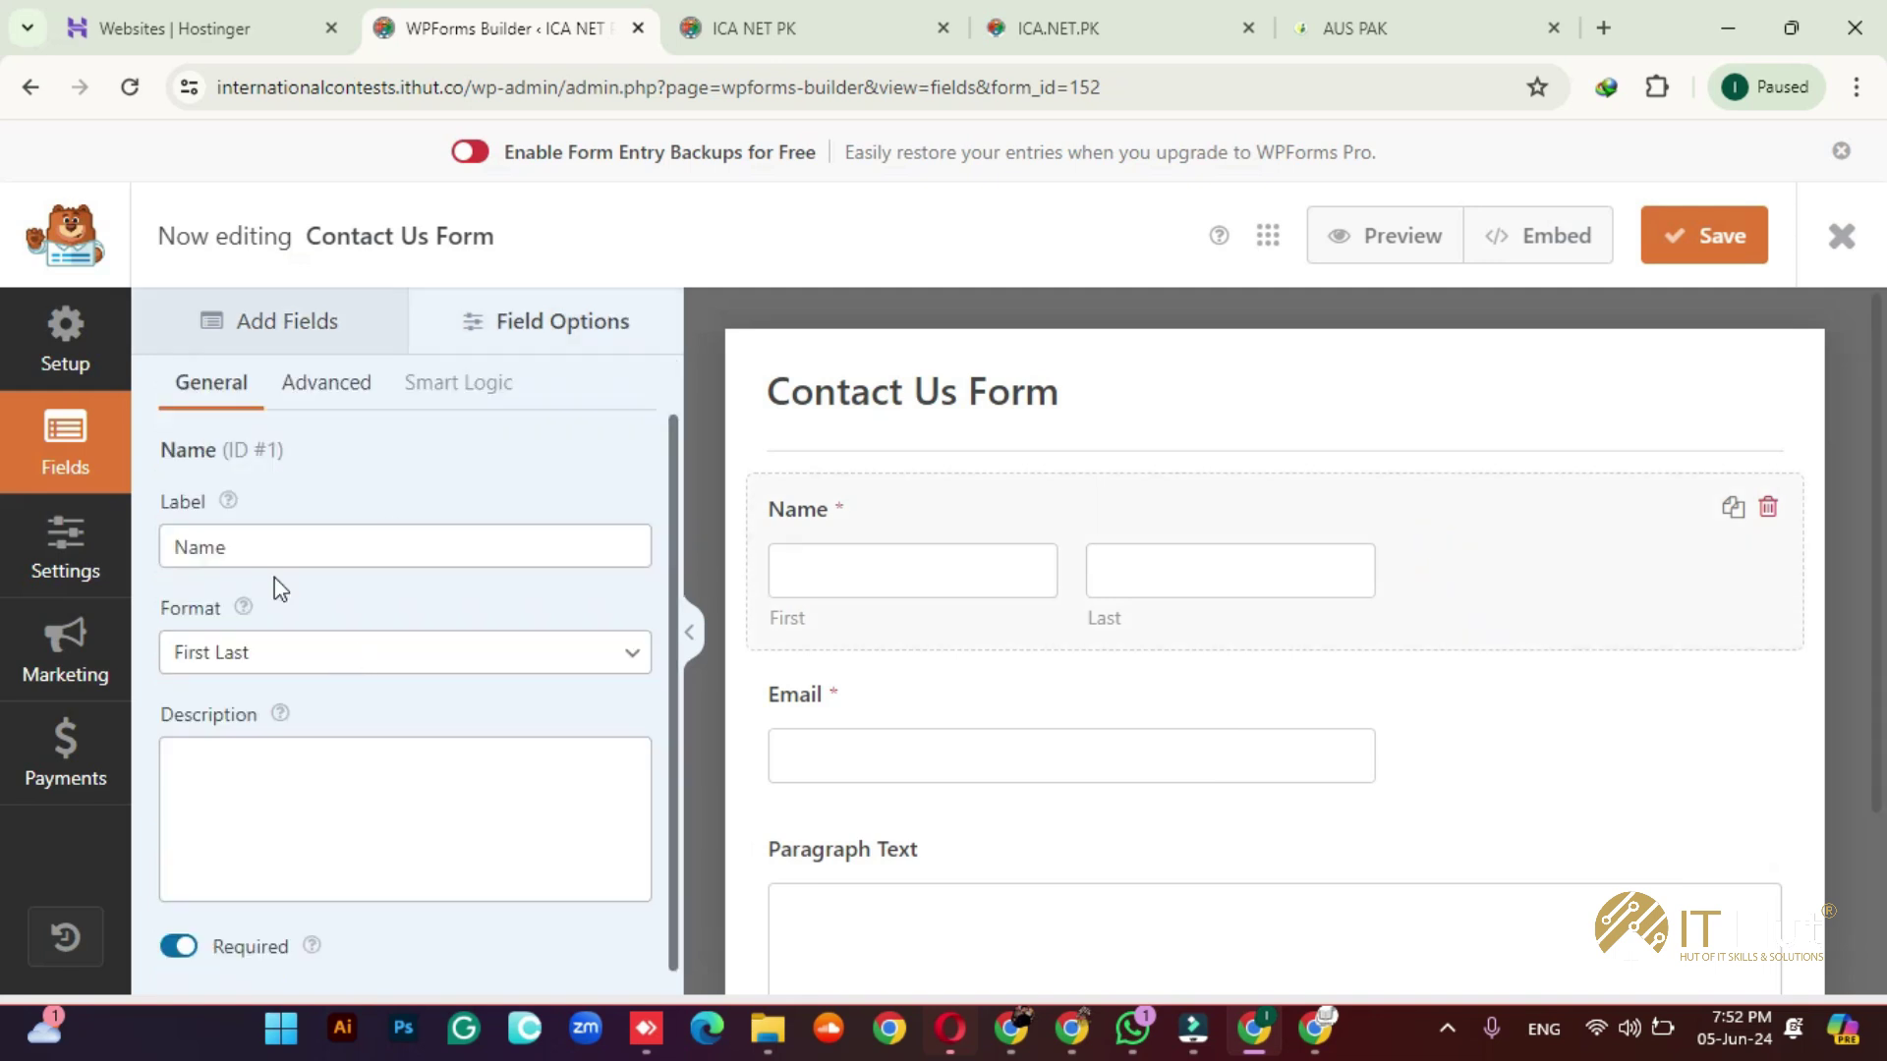
left_click(413, 656)
left_click(374, 689)
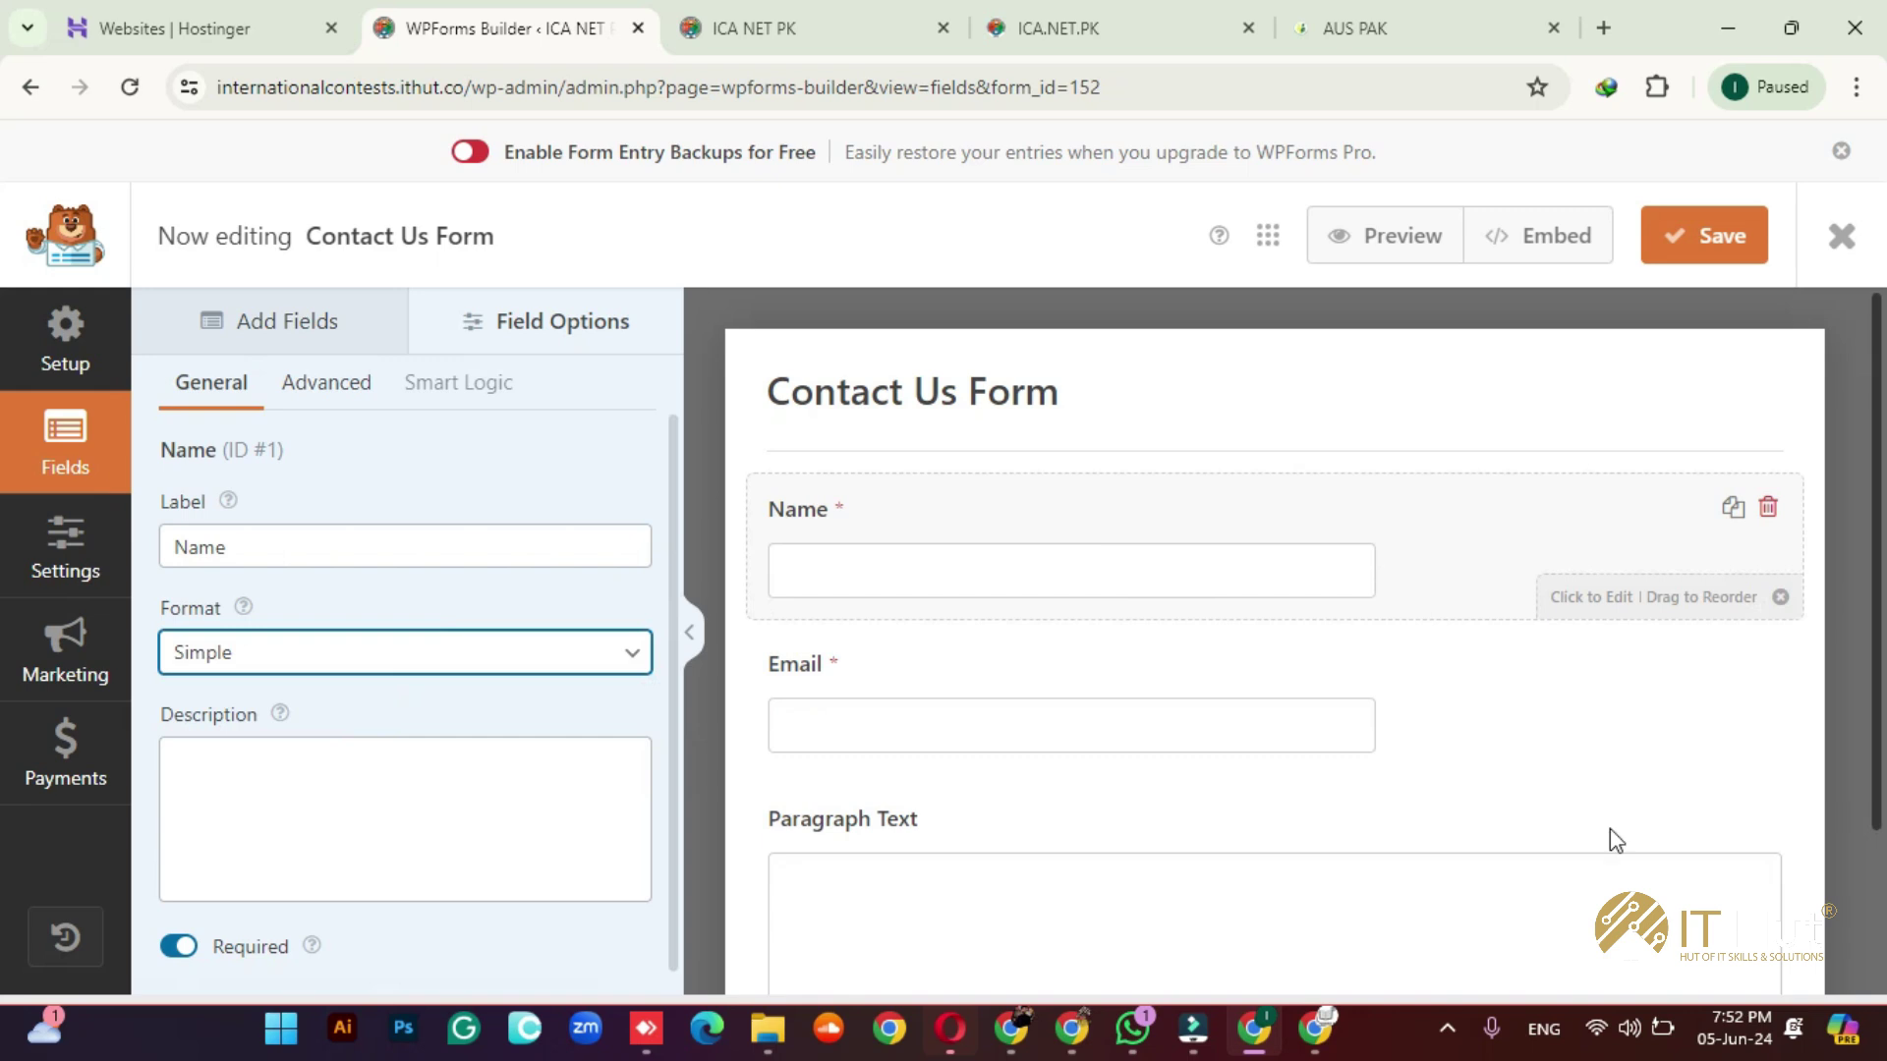
scroll(404, 688, "down", 1)
scroll(404, 688, "up", 1)
Step: Set the Name field's size to Large
left_click(320, 381)
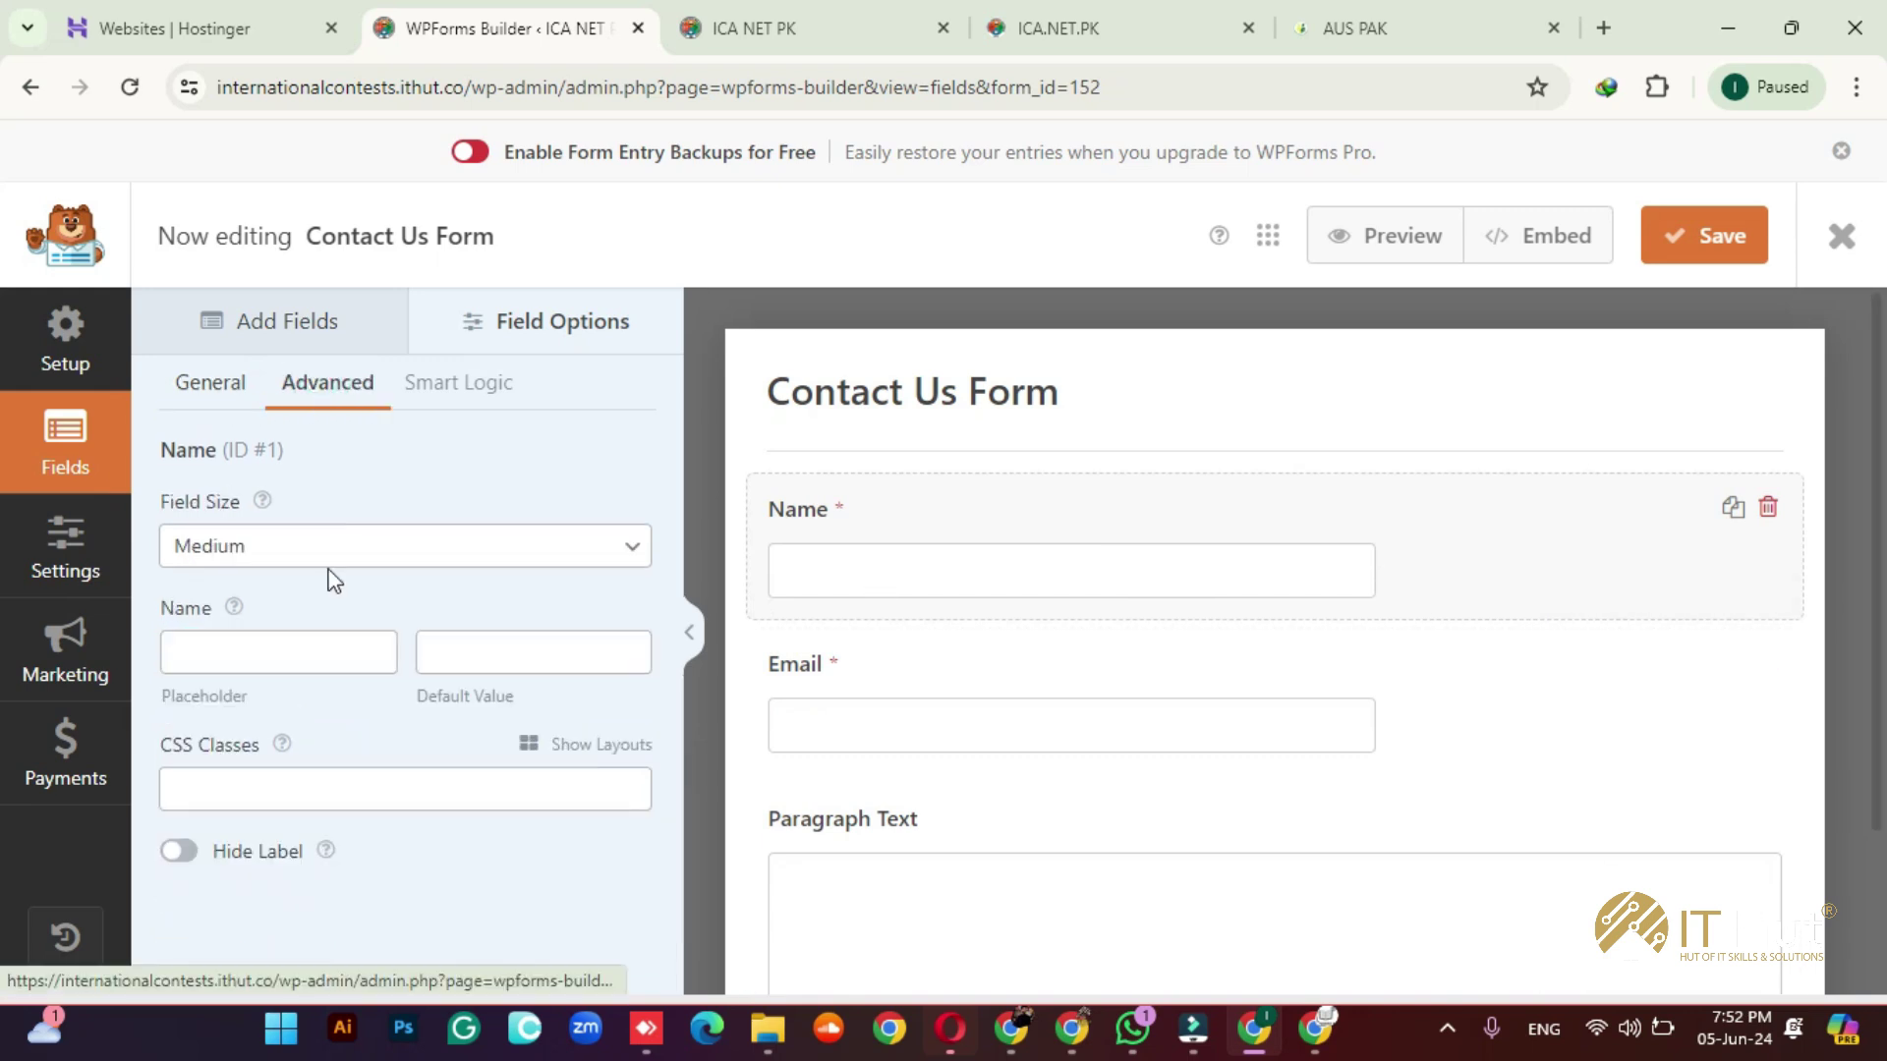
left_click(329, 547)
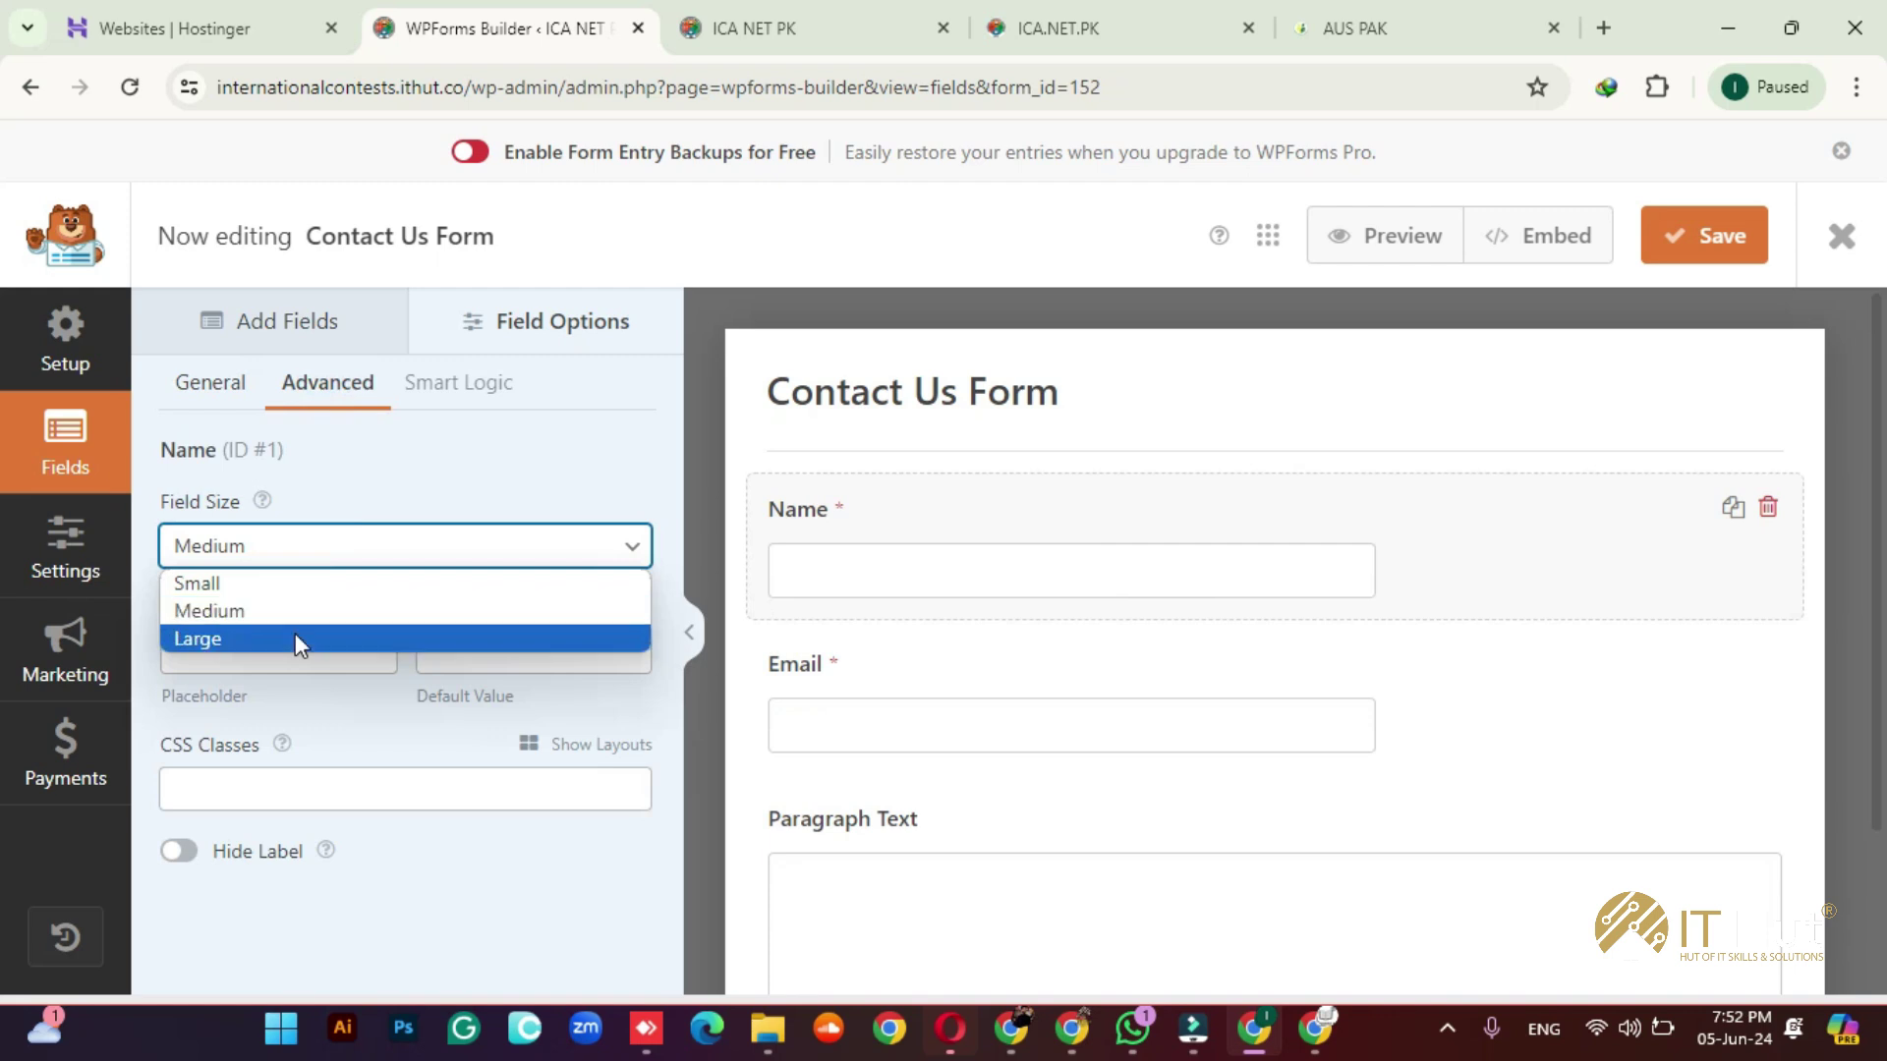
left_click(295, 638)
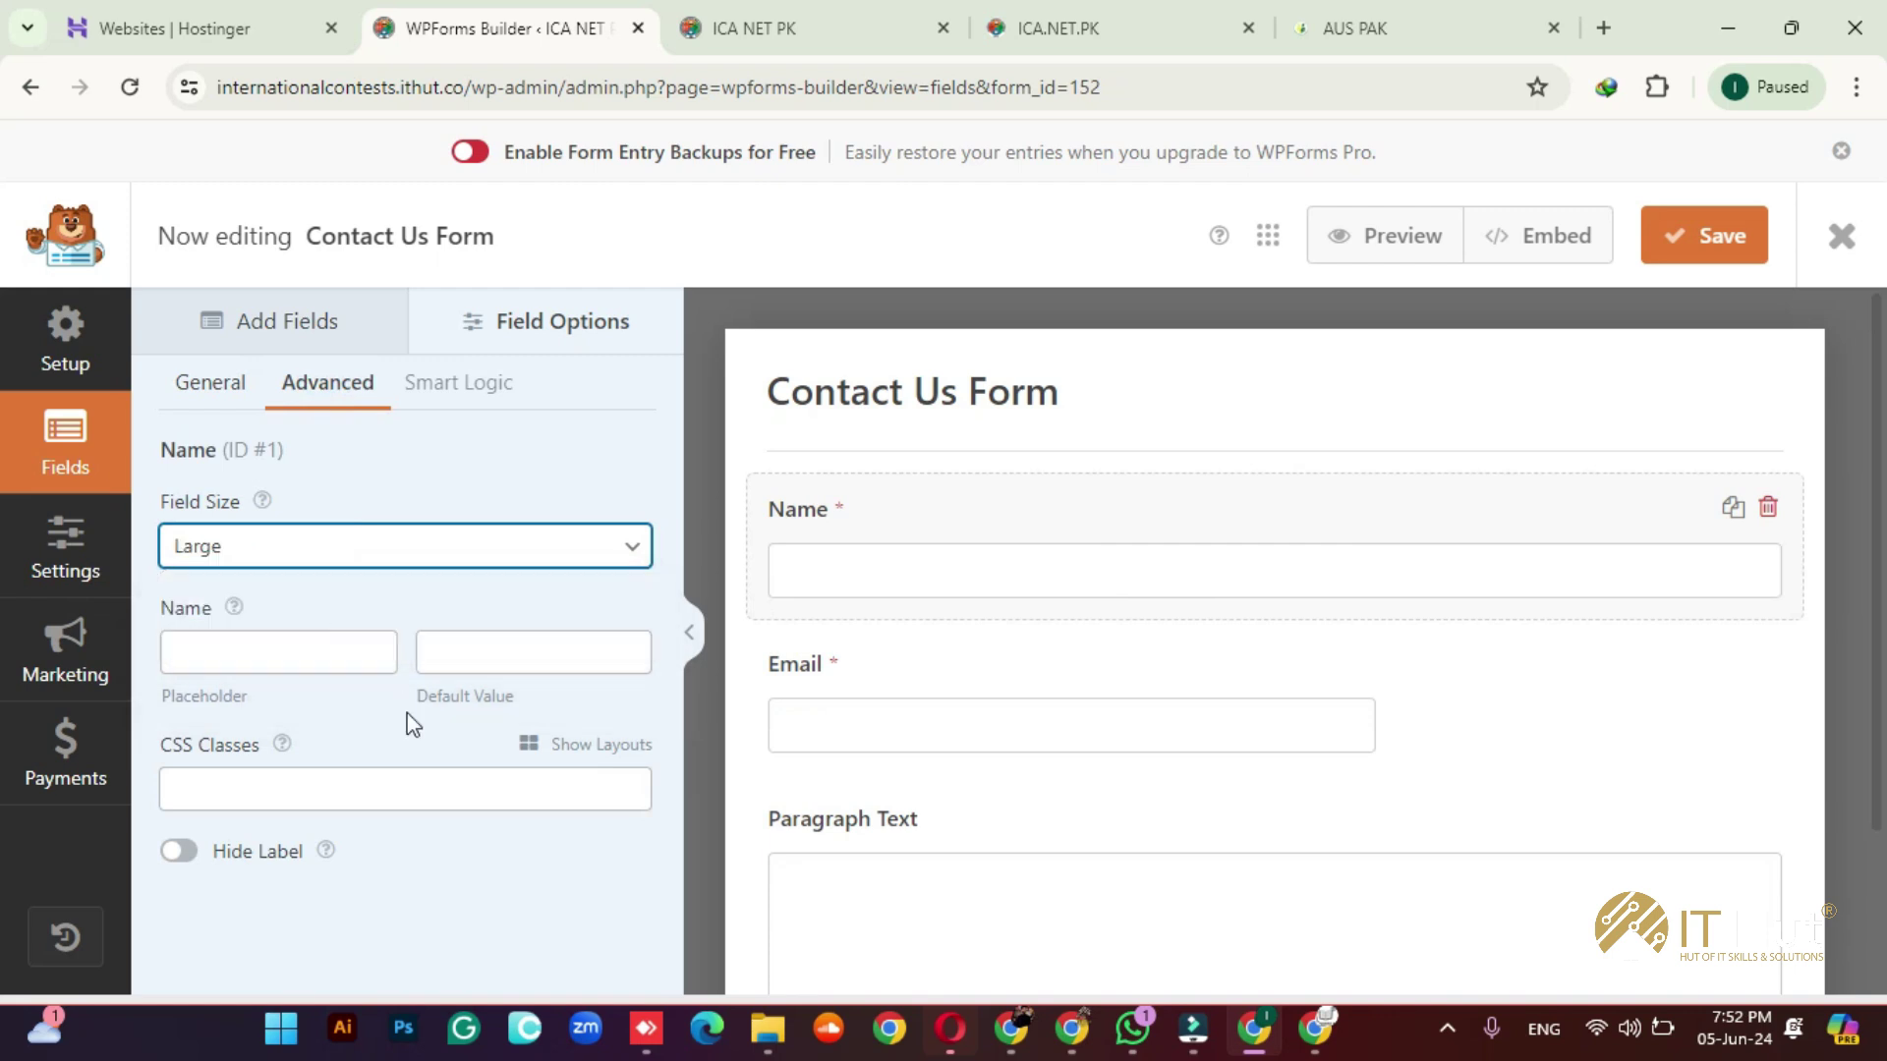
Step: Give the Name field the placeholder text "Please enter your name here"
left_click(208, 388)
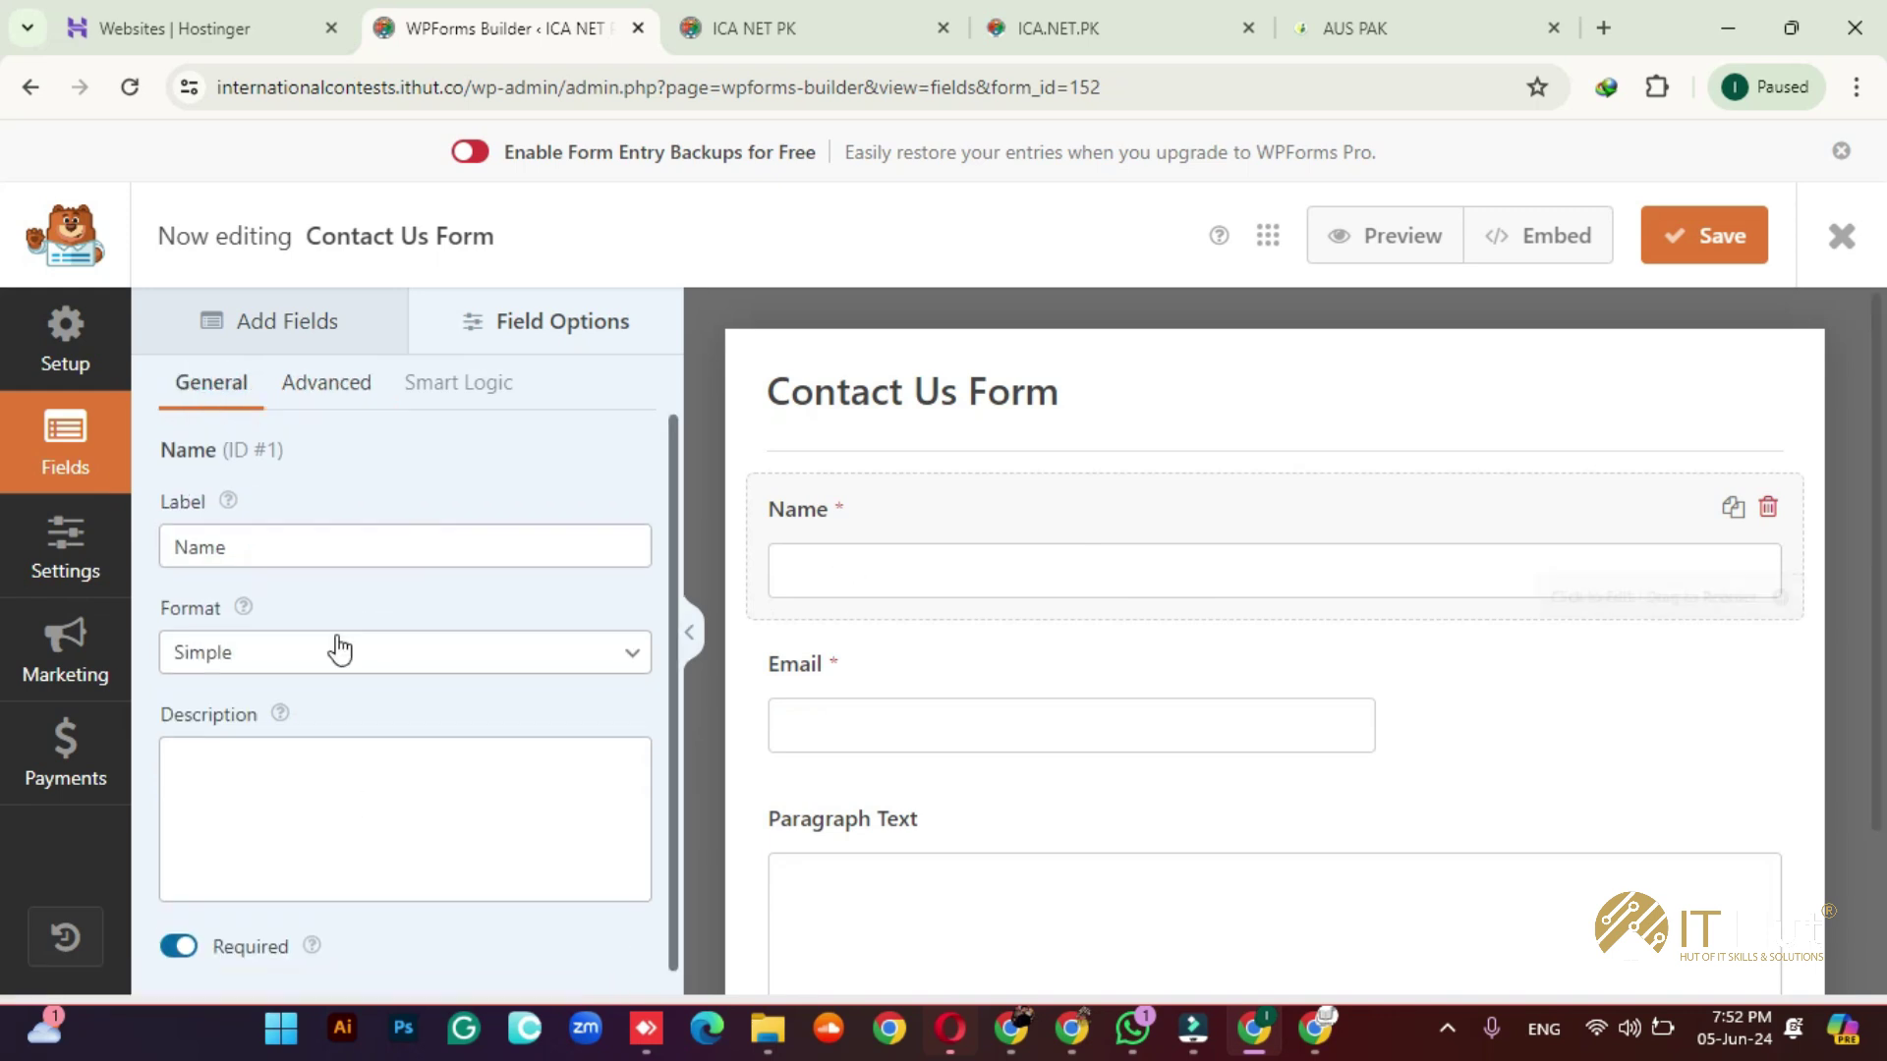
left_click(325, 385)
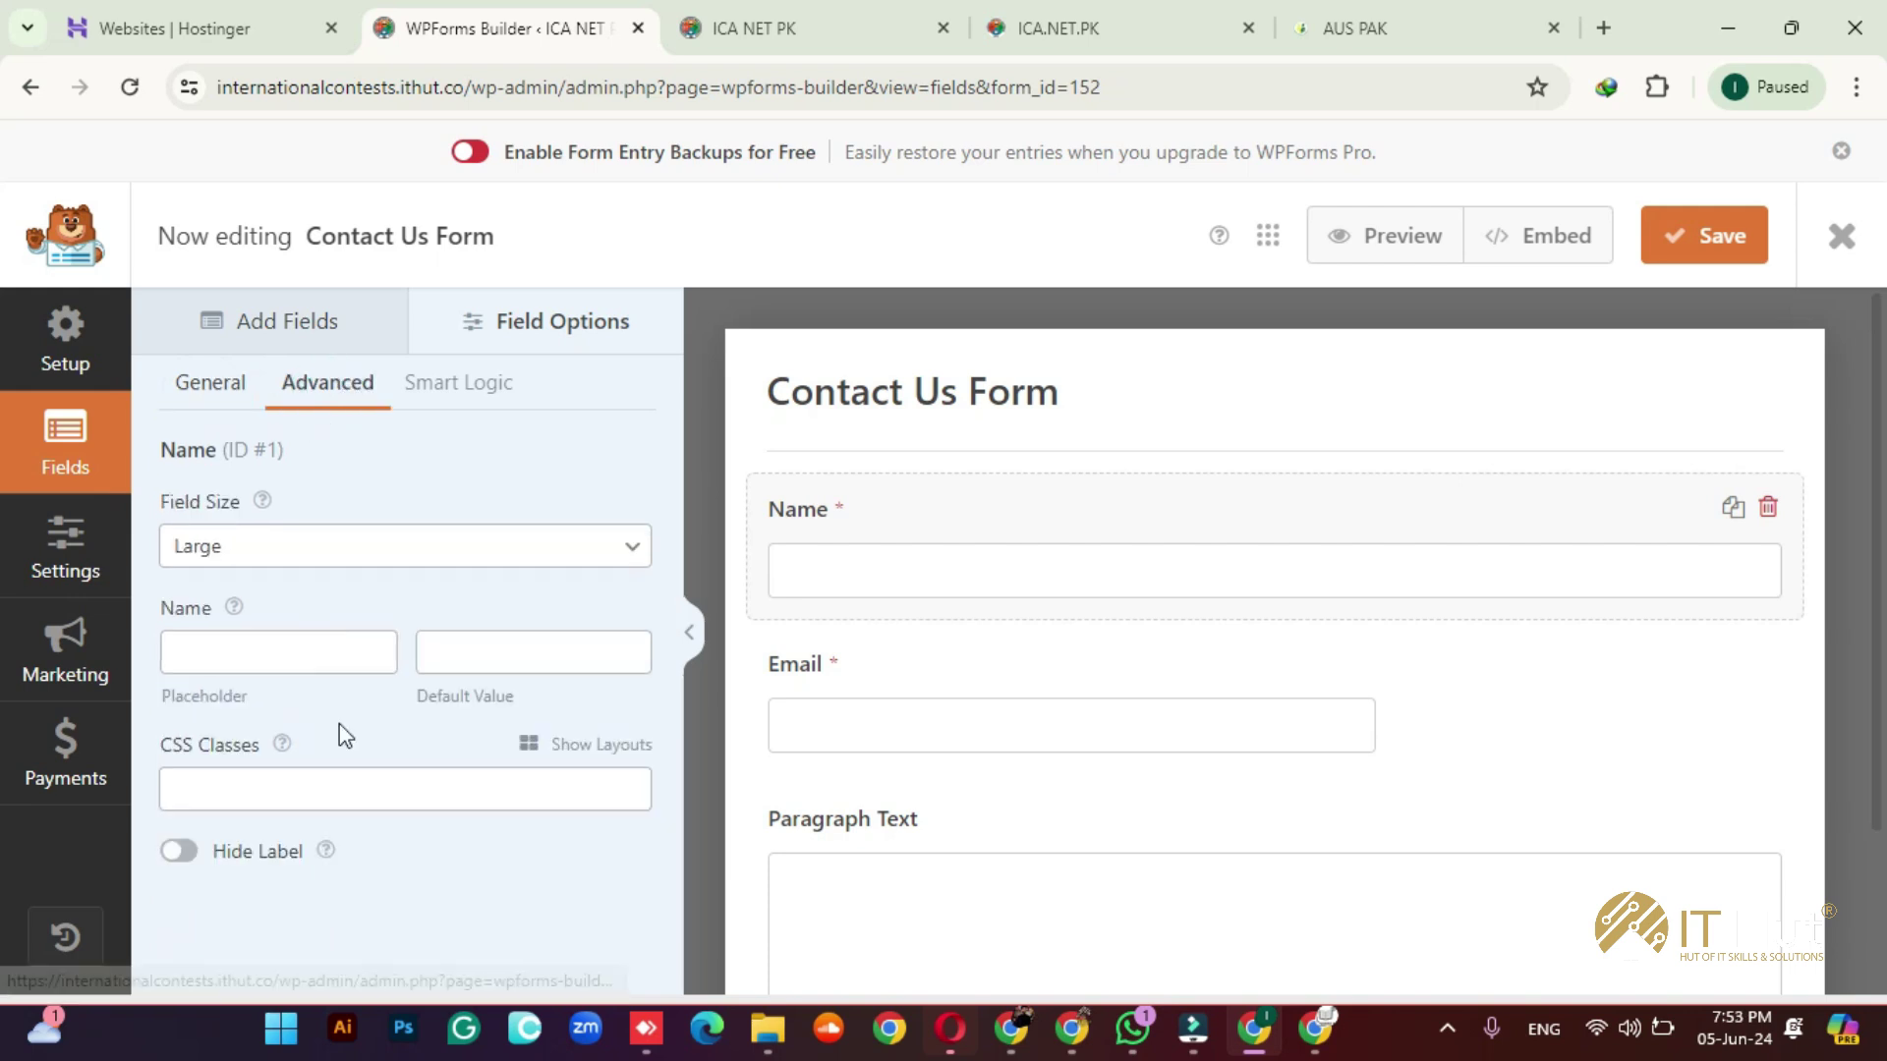
left_click(223, 656)
type("Please en")
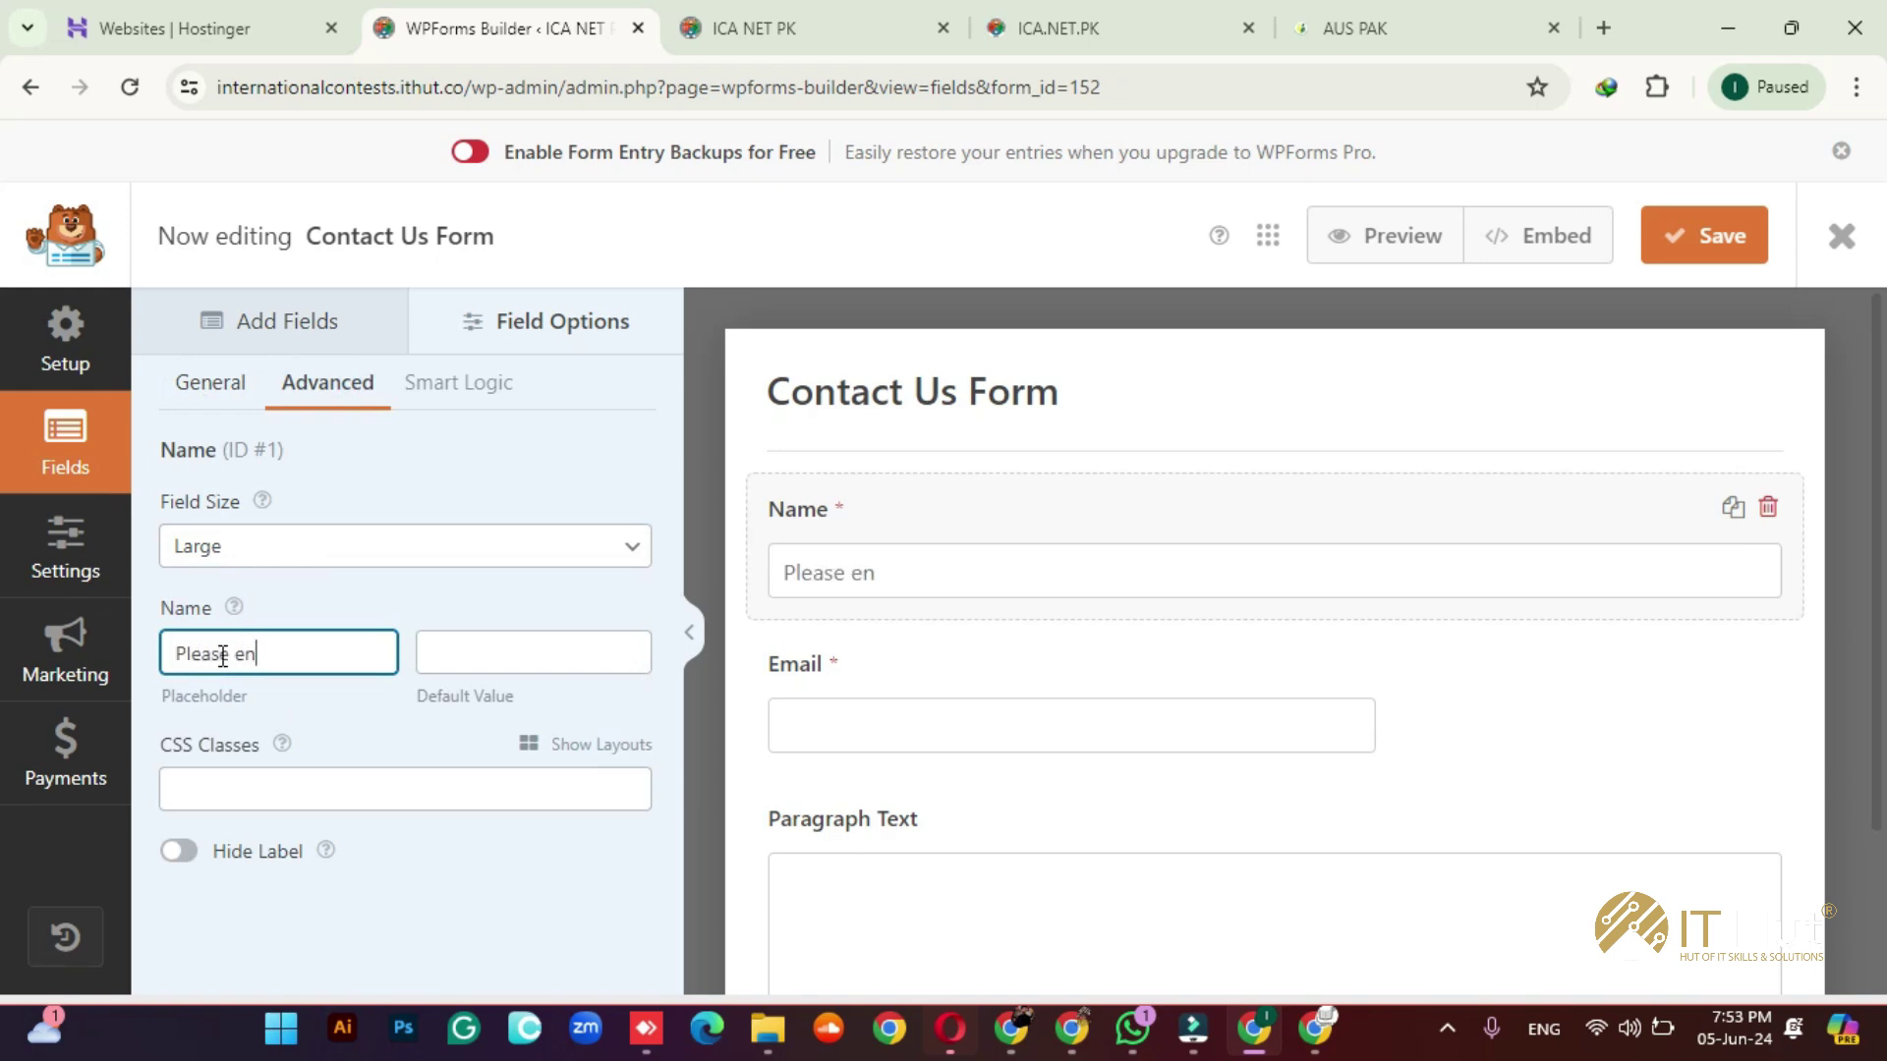
type("ter your nam,e here")
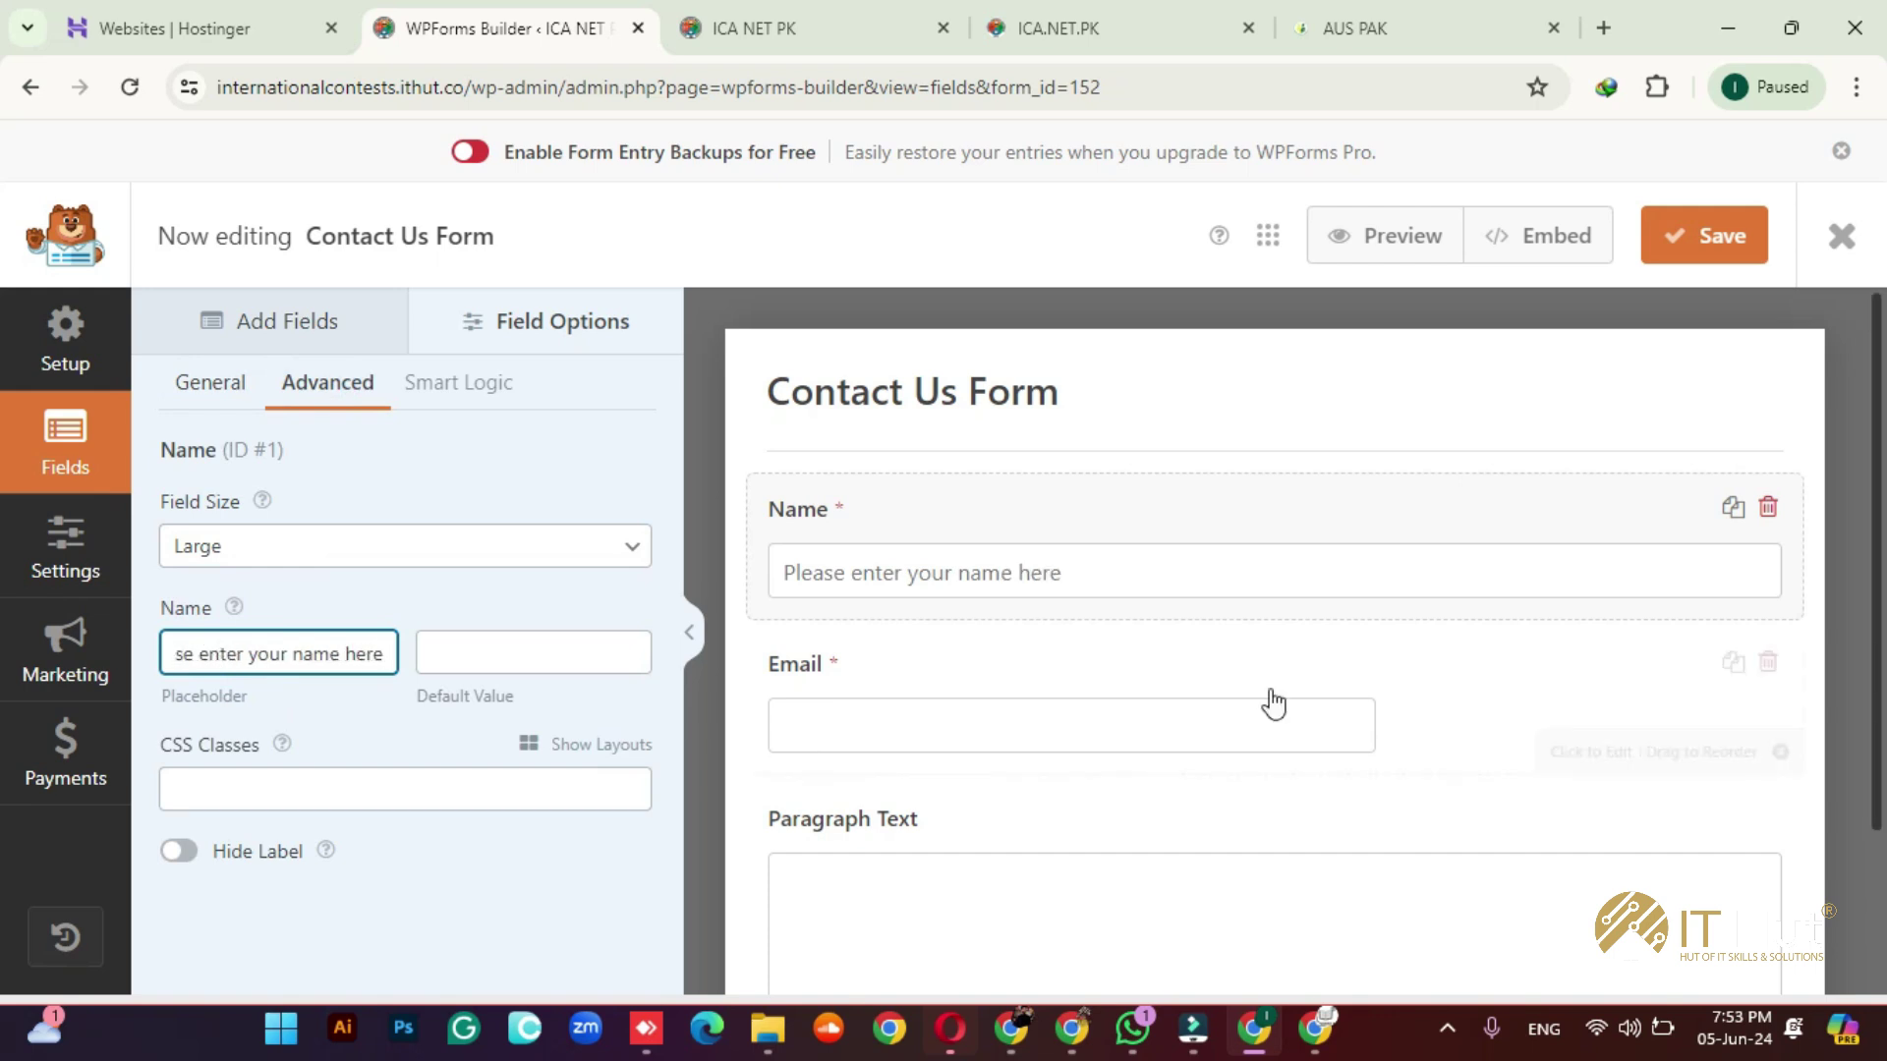
Step: Set the Email field's size to Large
left_click(1432, 699)
left_click(327, 382)
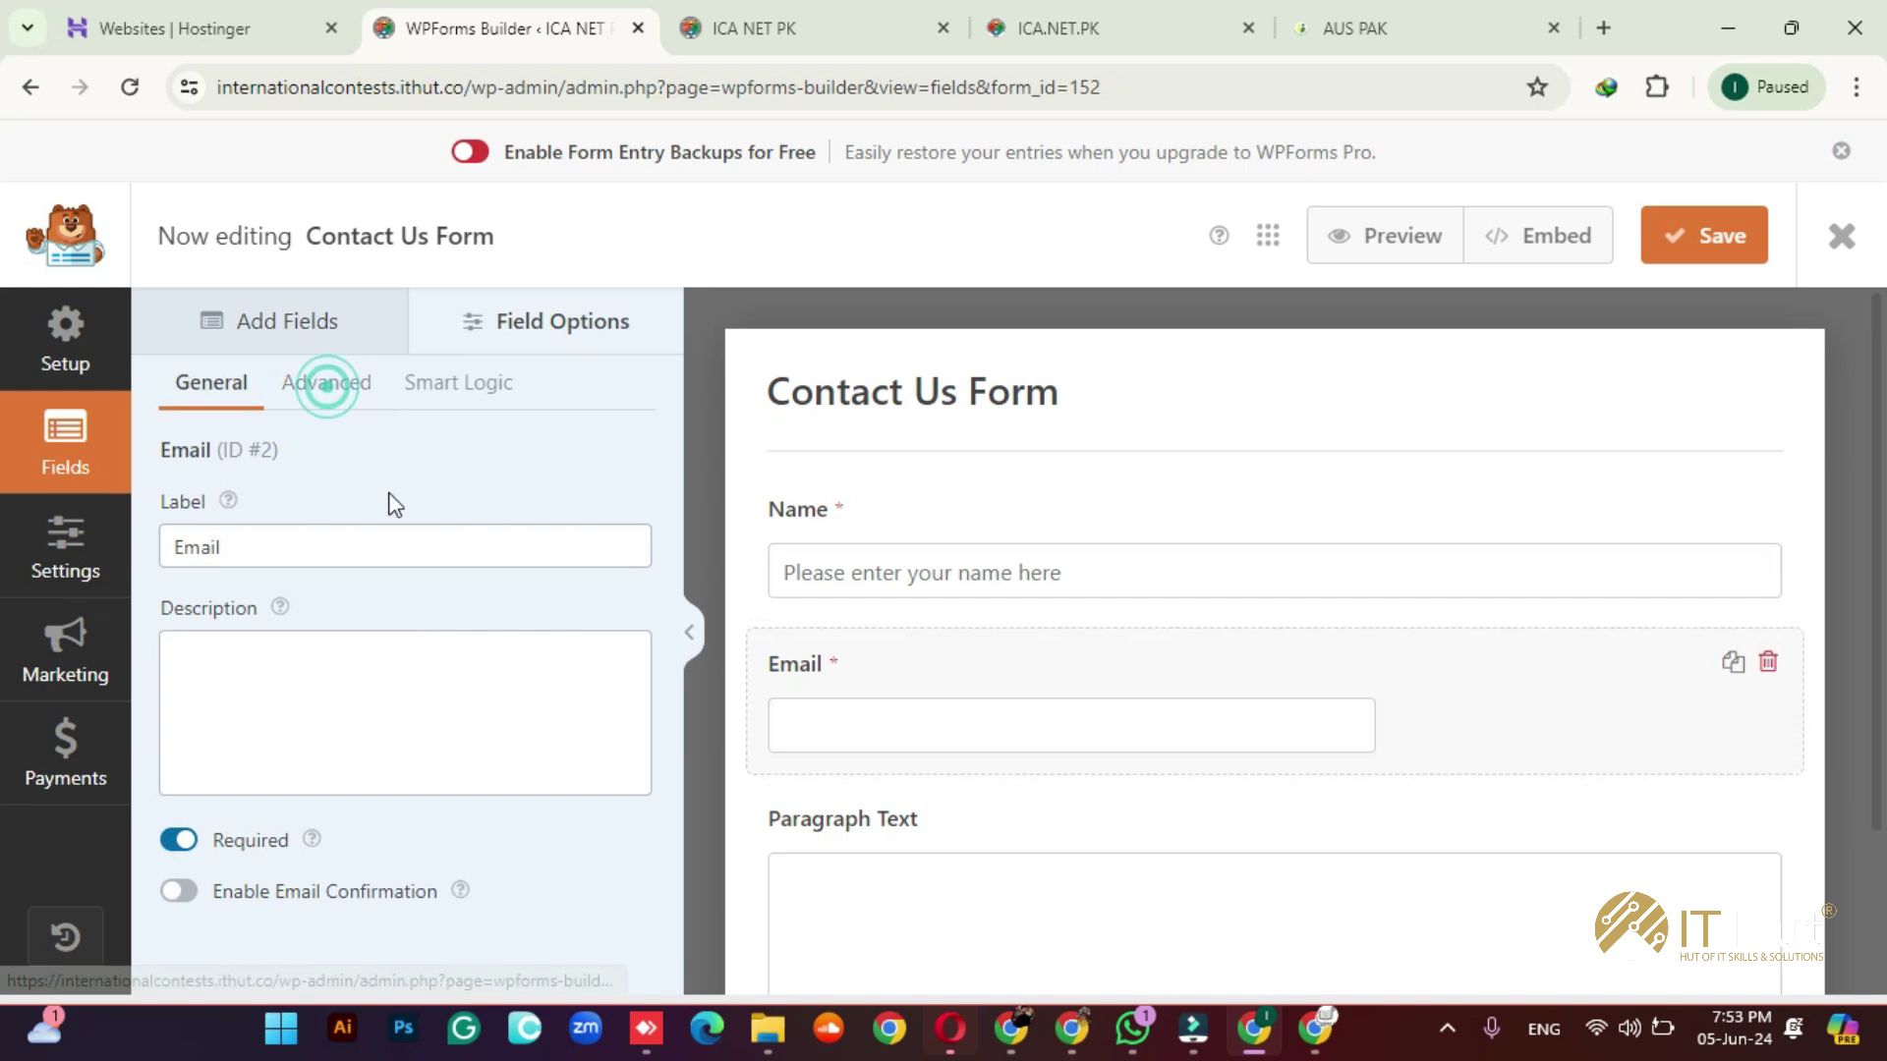
left_click(438, 546)
left_click(412, 637)
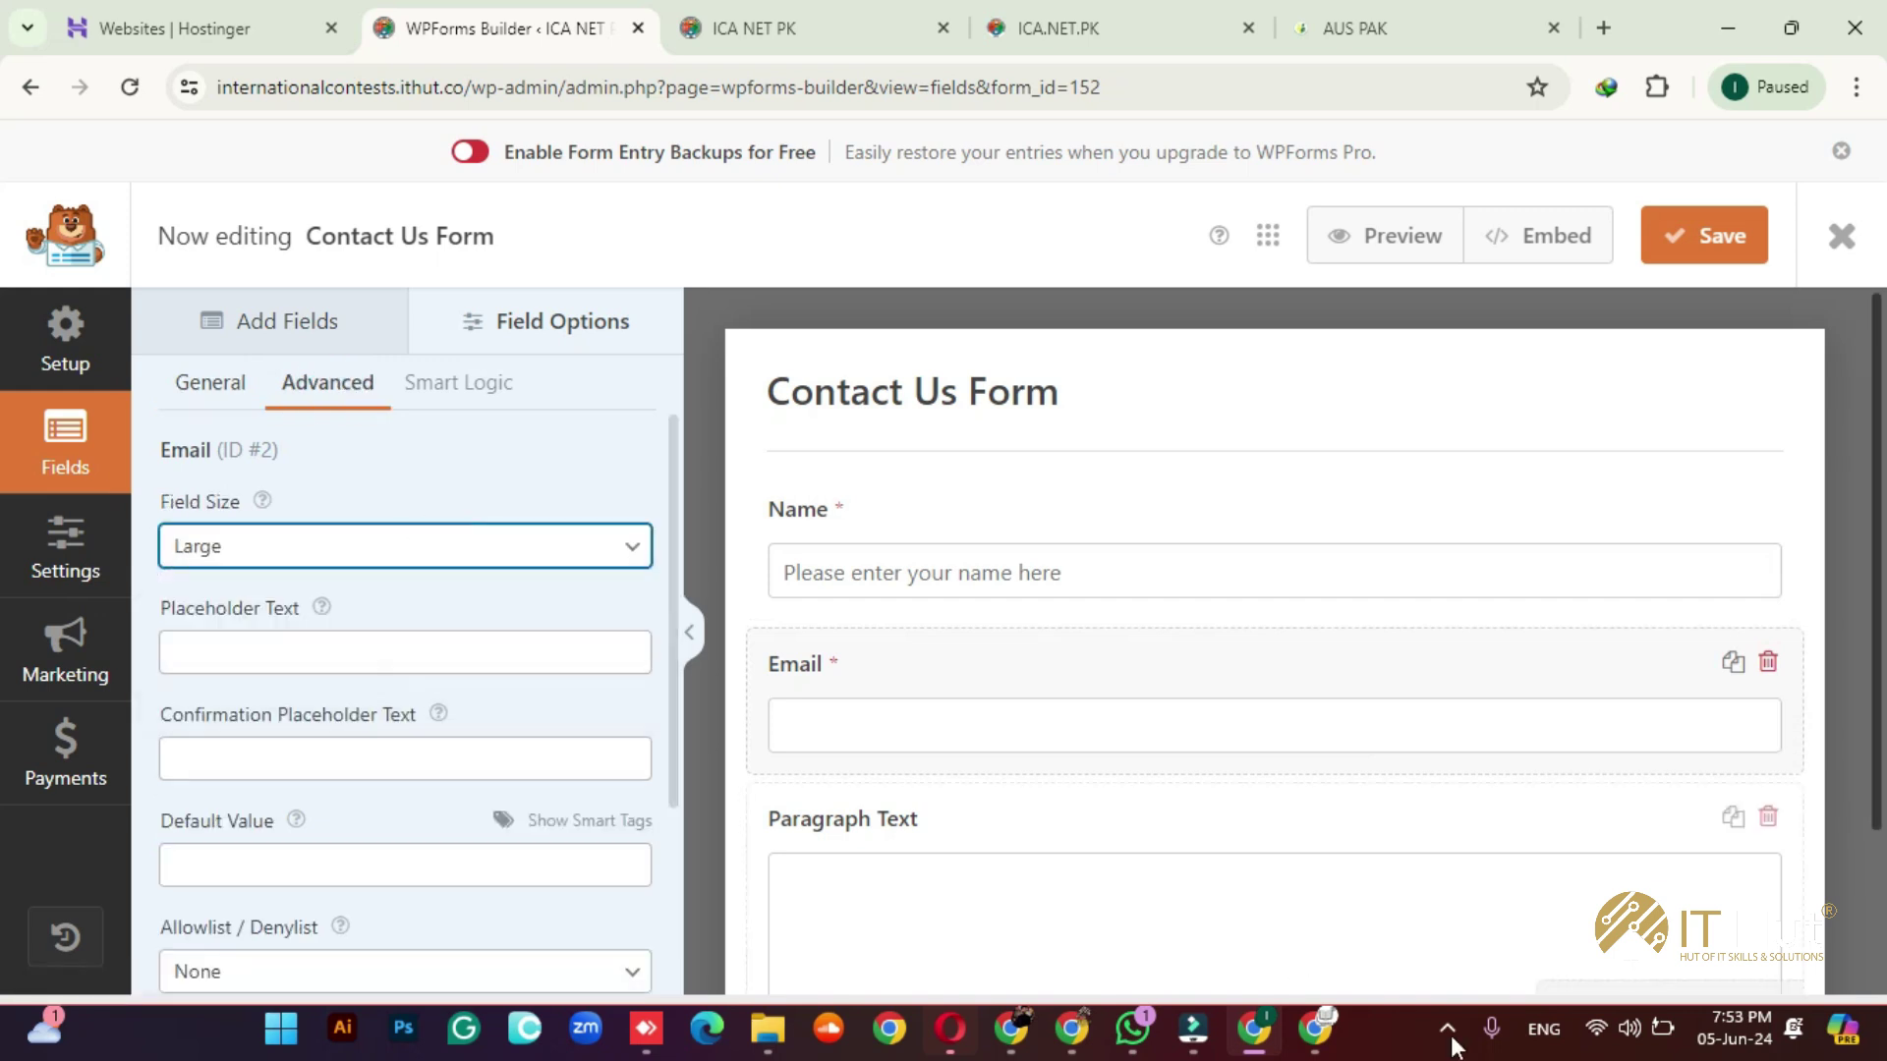
Step: Give the Email field the placeholder text "Please enter your email here"
left_click(387, 653)
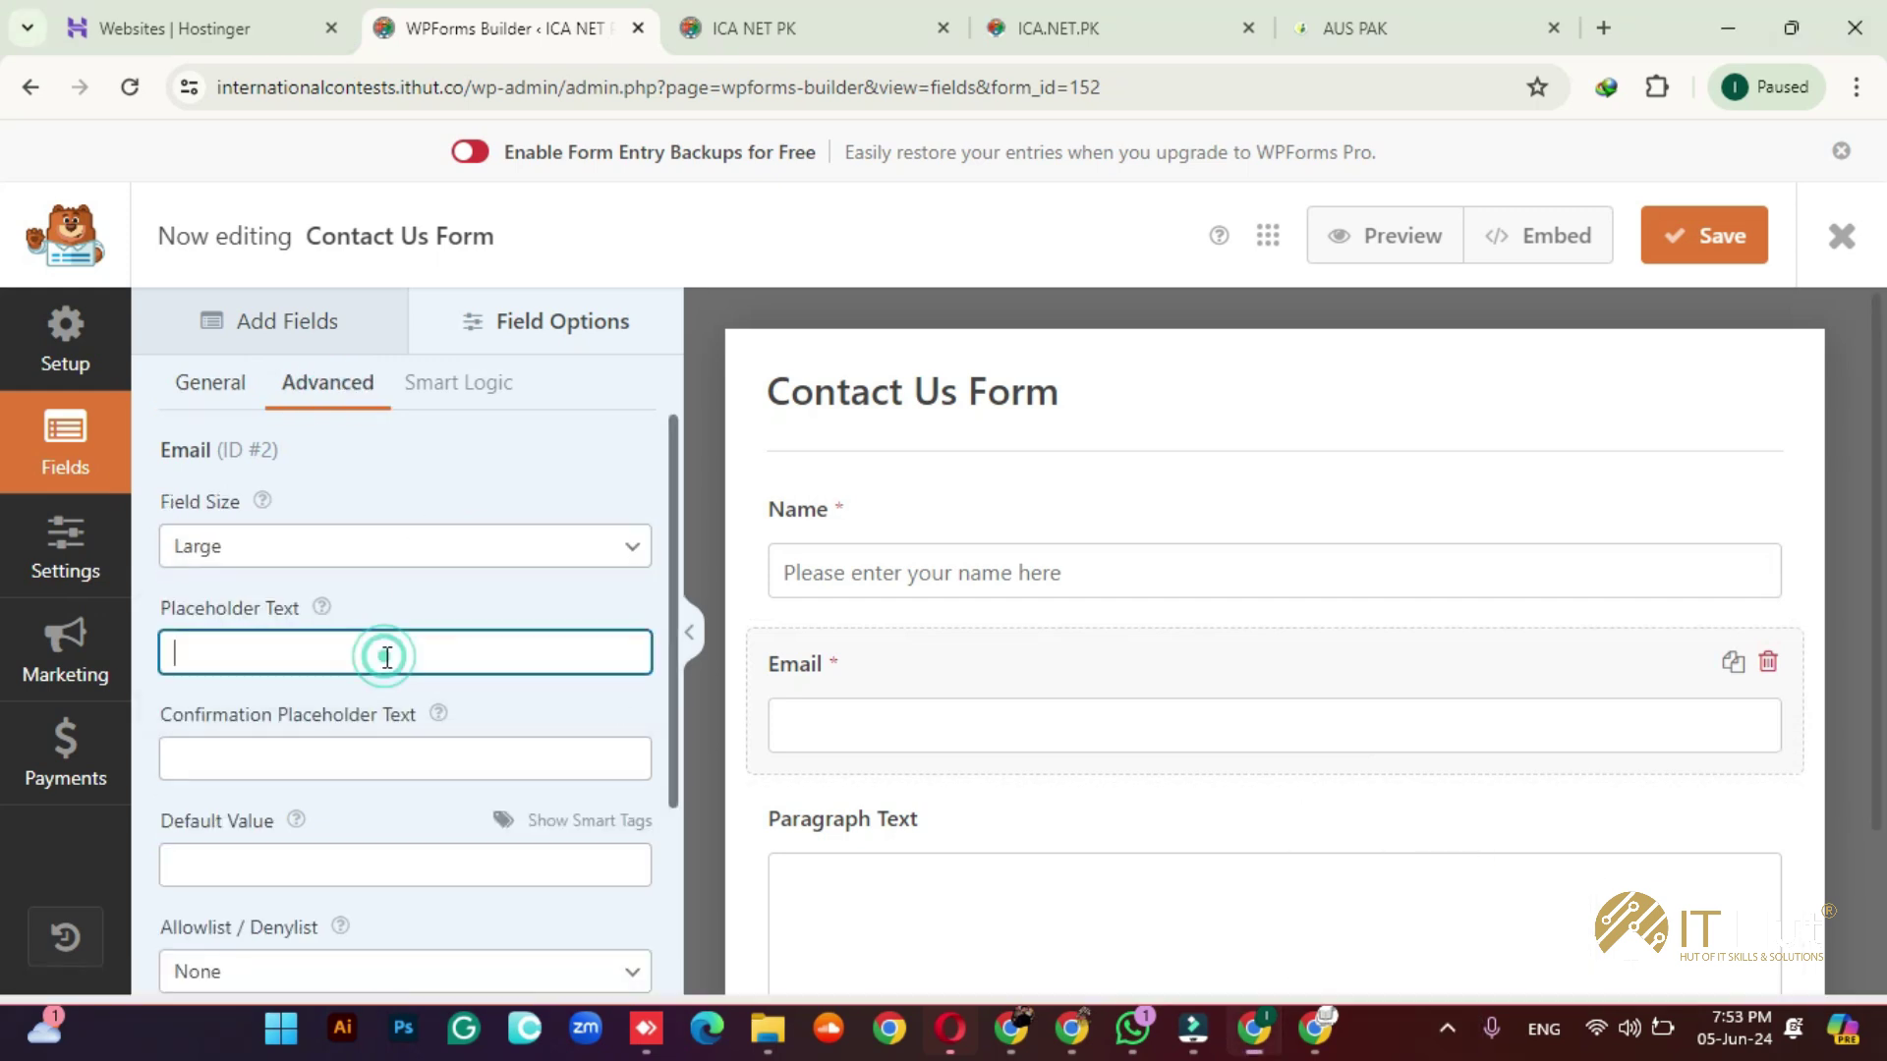
type("Pleas")
type("e ente")
type("yo")
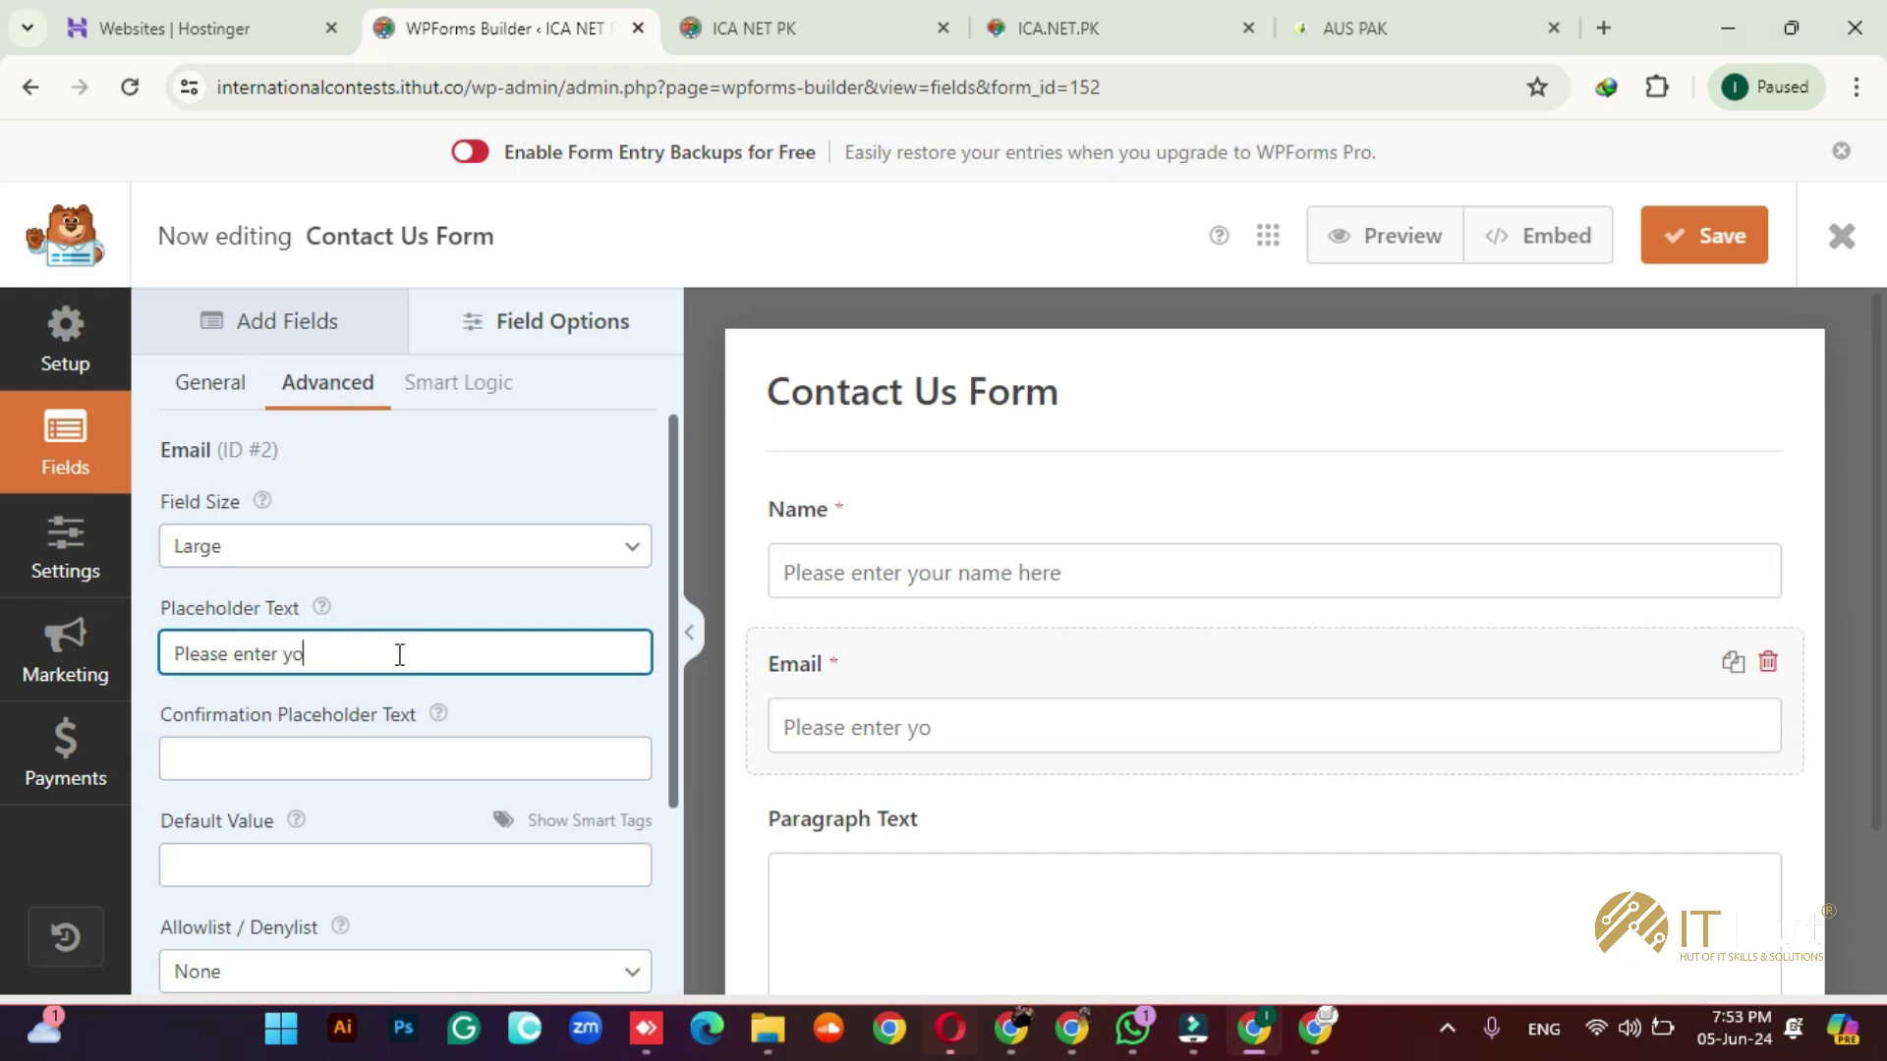
type("ur email here")
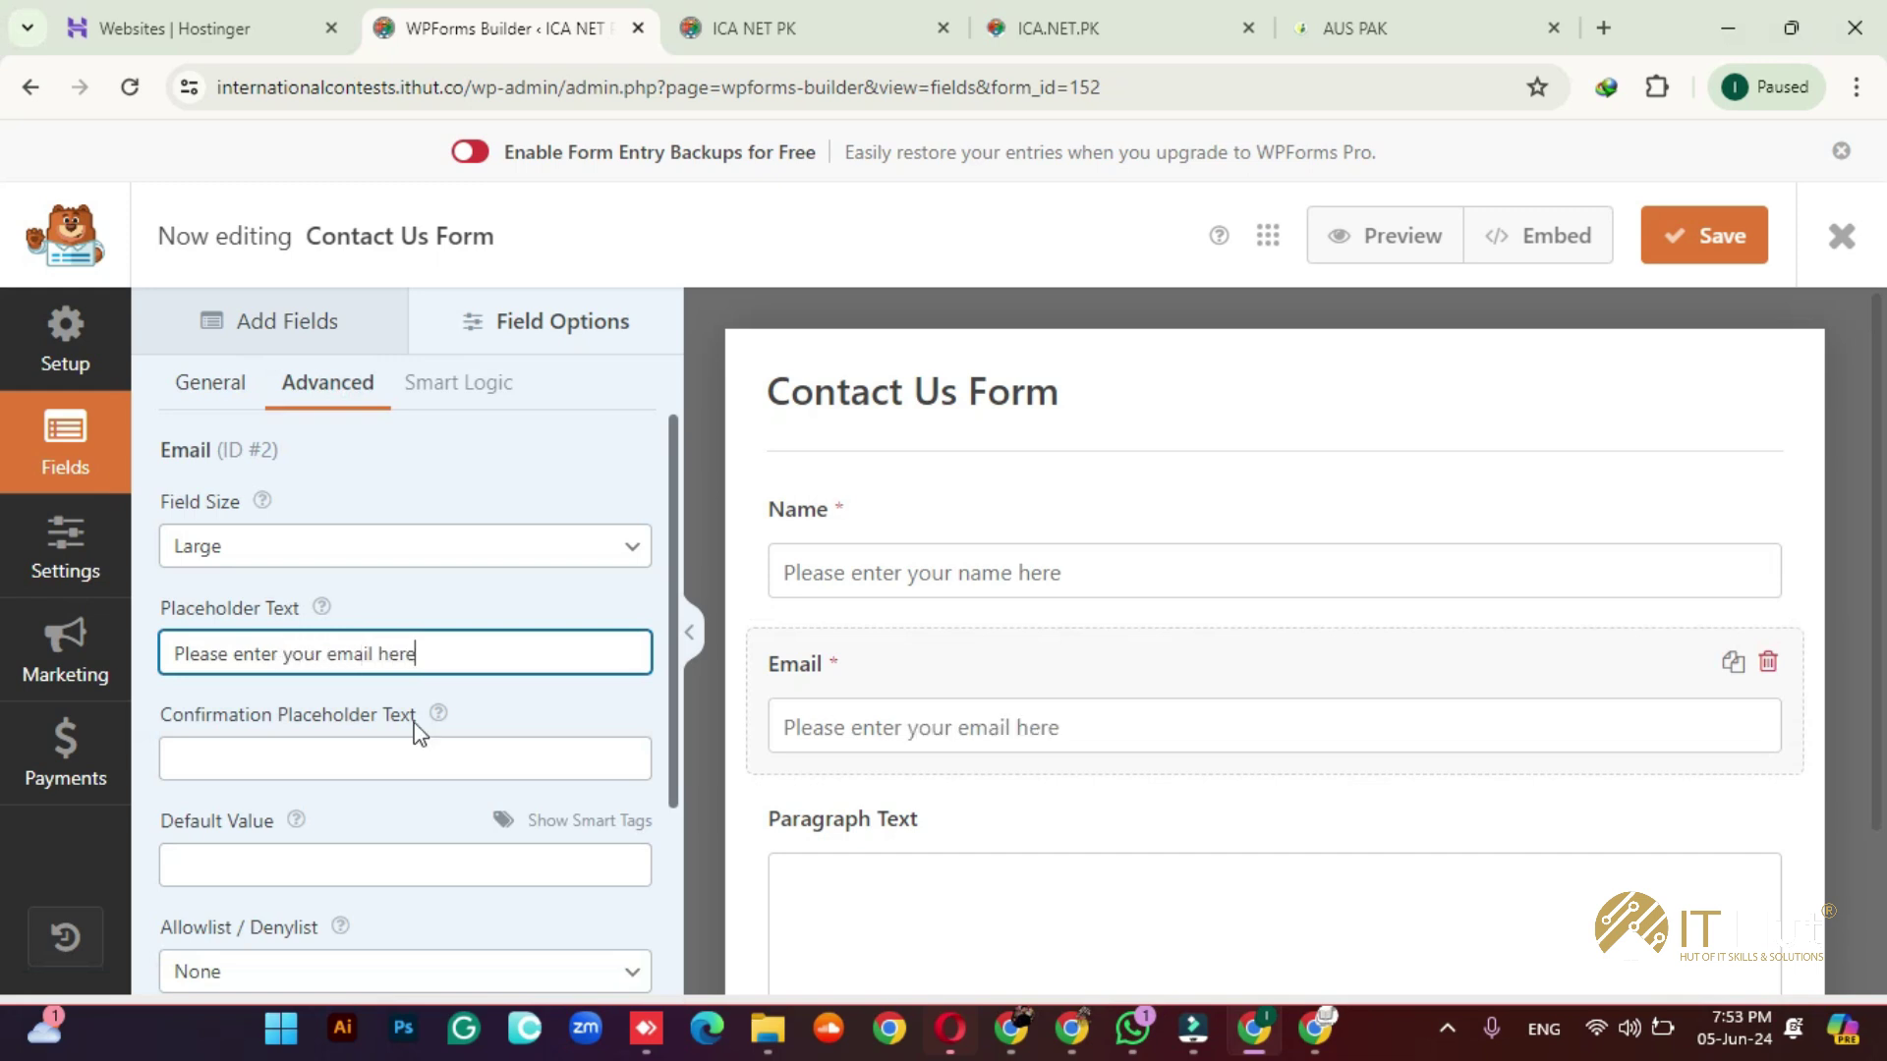
scroll(432, 731, "down", 3)
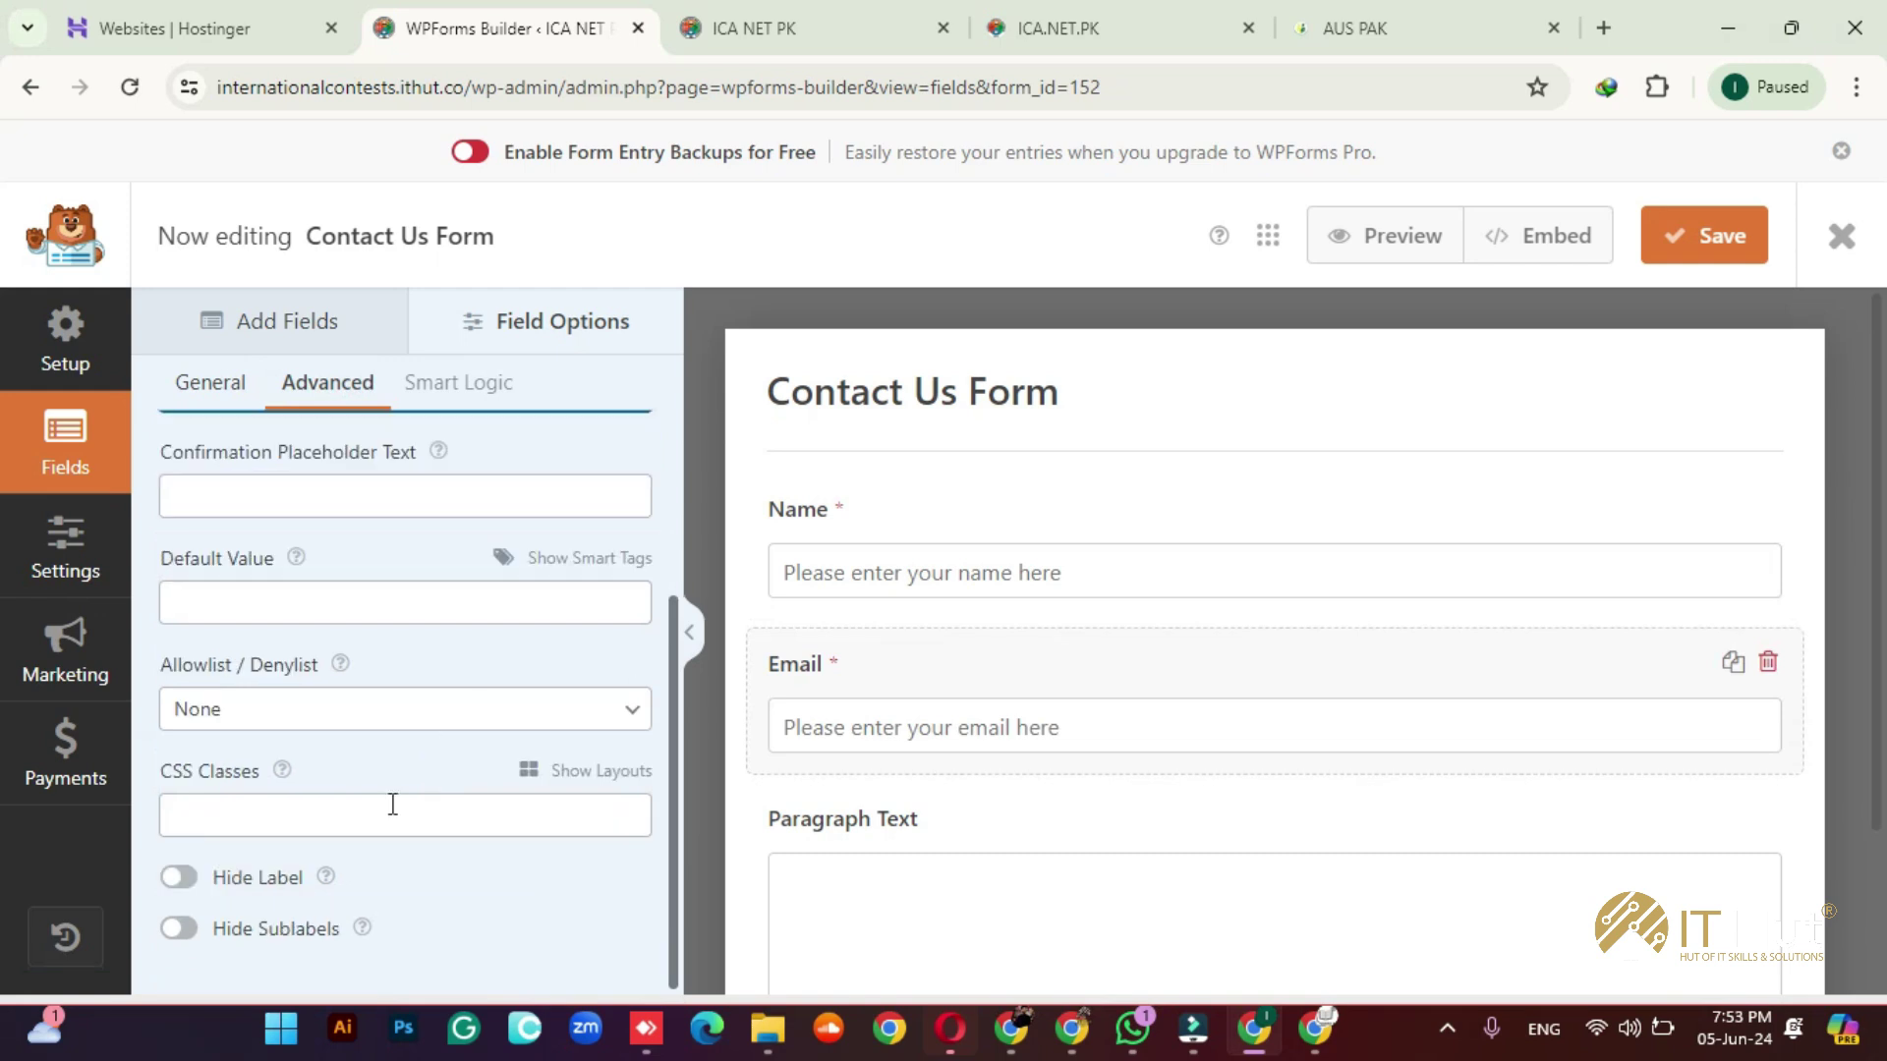
scroll(393, 813, "up", 3)
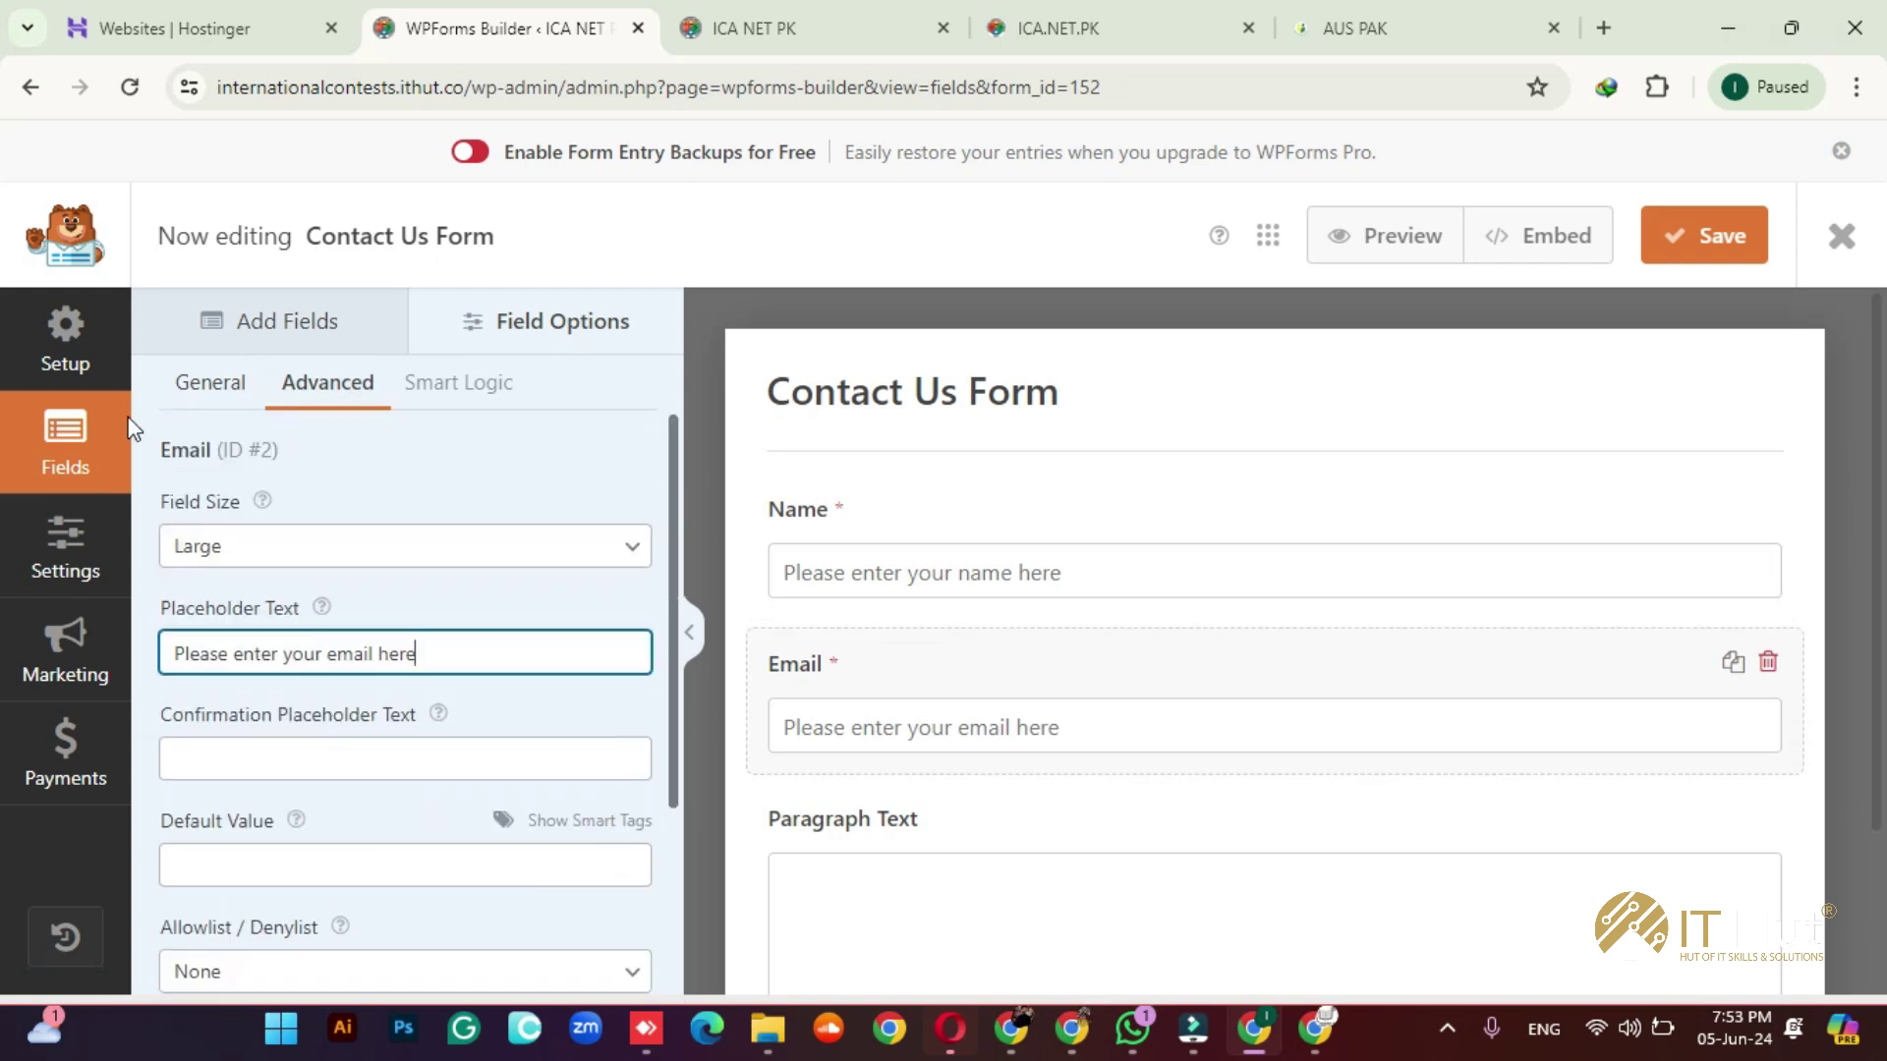
Step: Try out the email confirmation option on the Email field and turn it back off
left_click(211, 383)
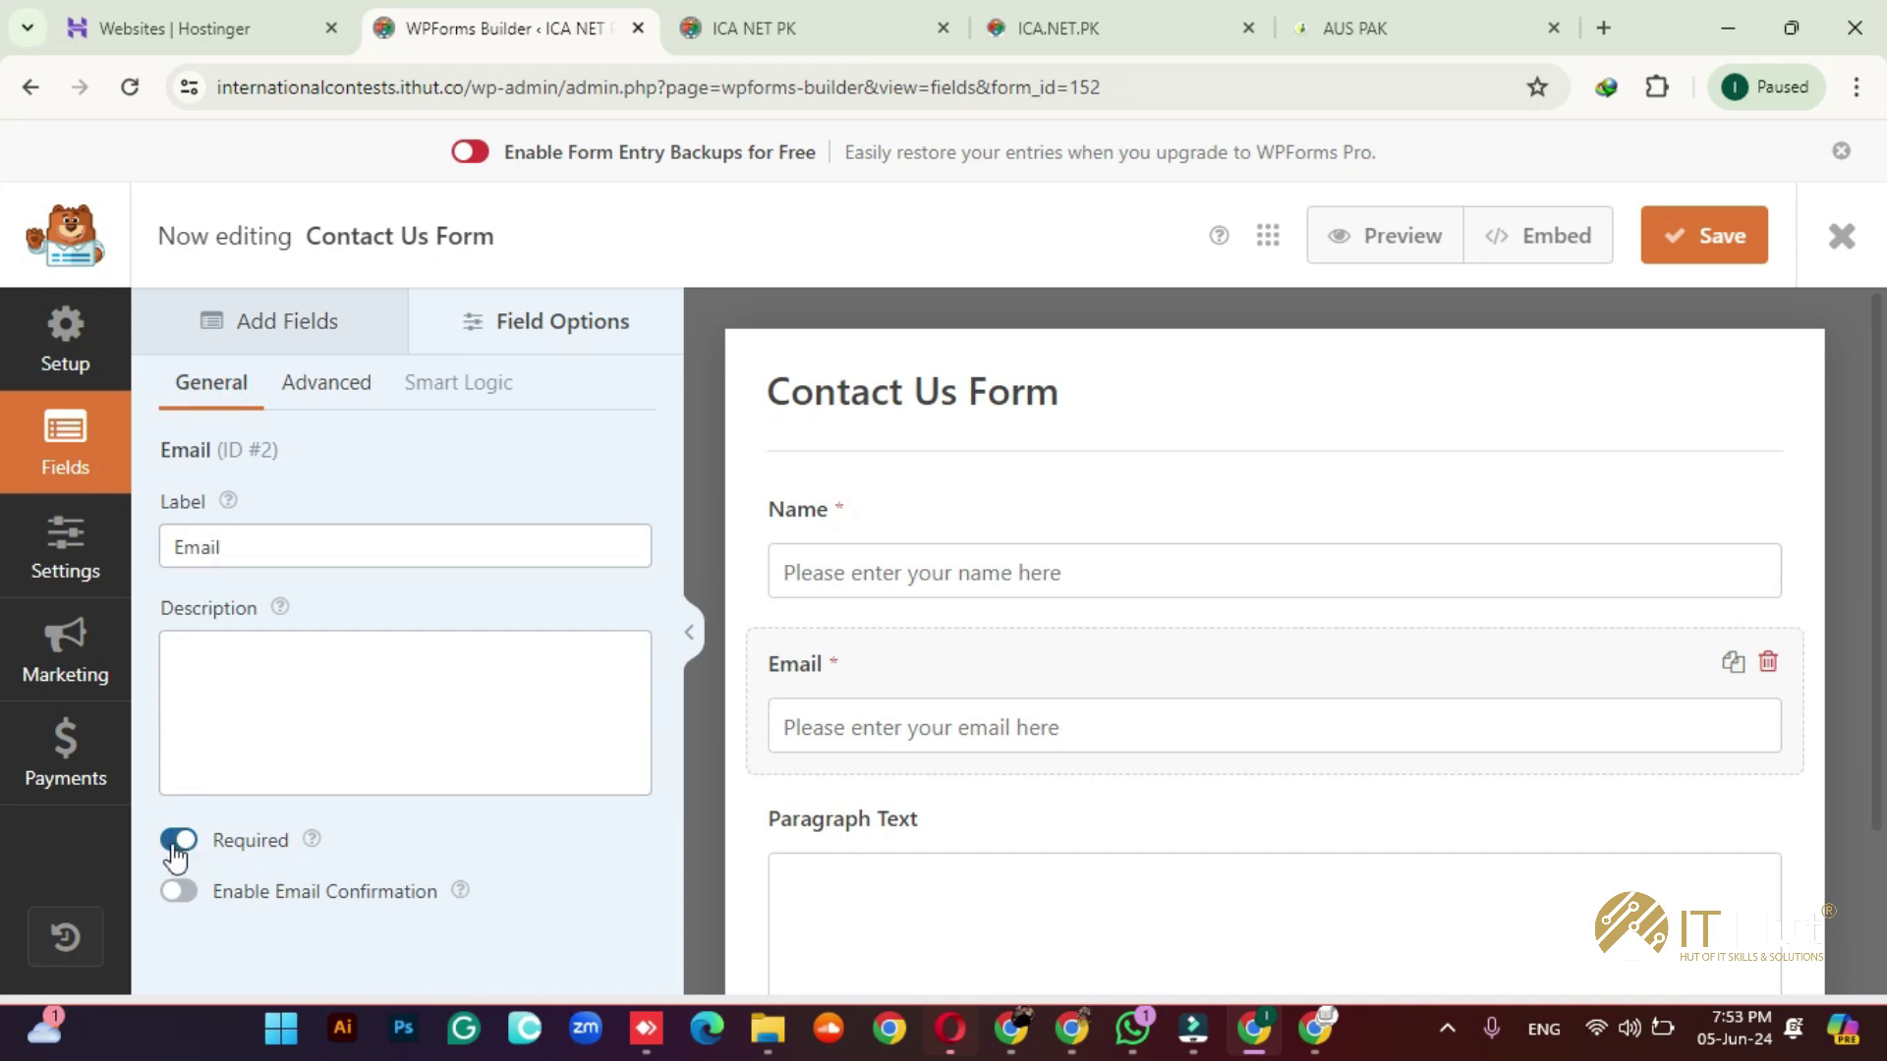
left_click(178, 892)
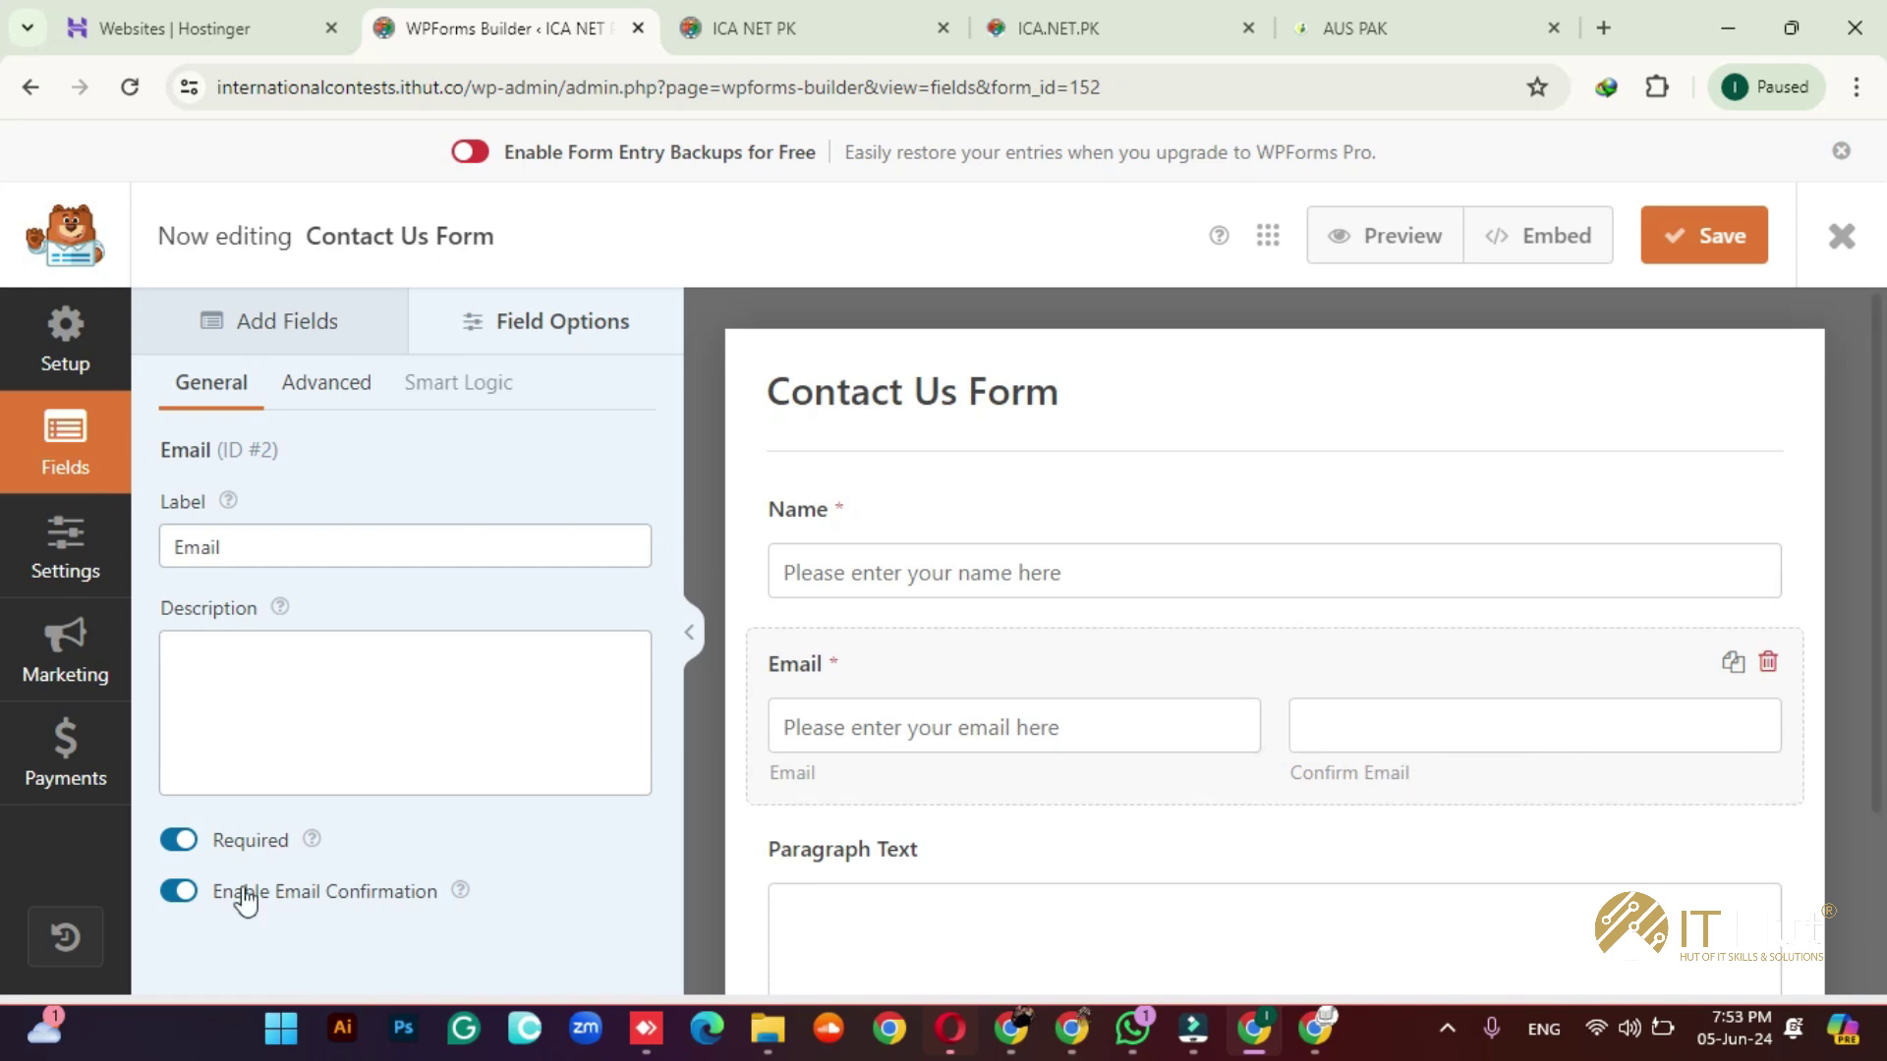
left_click(179, 891)
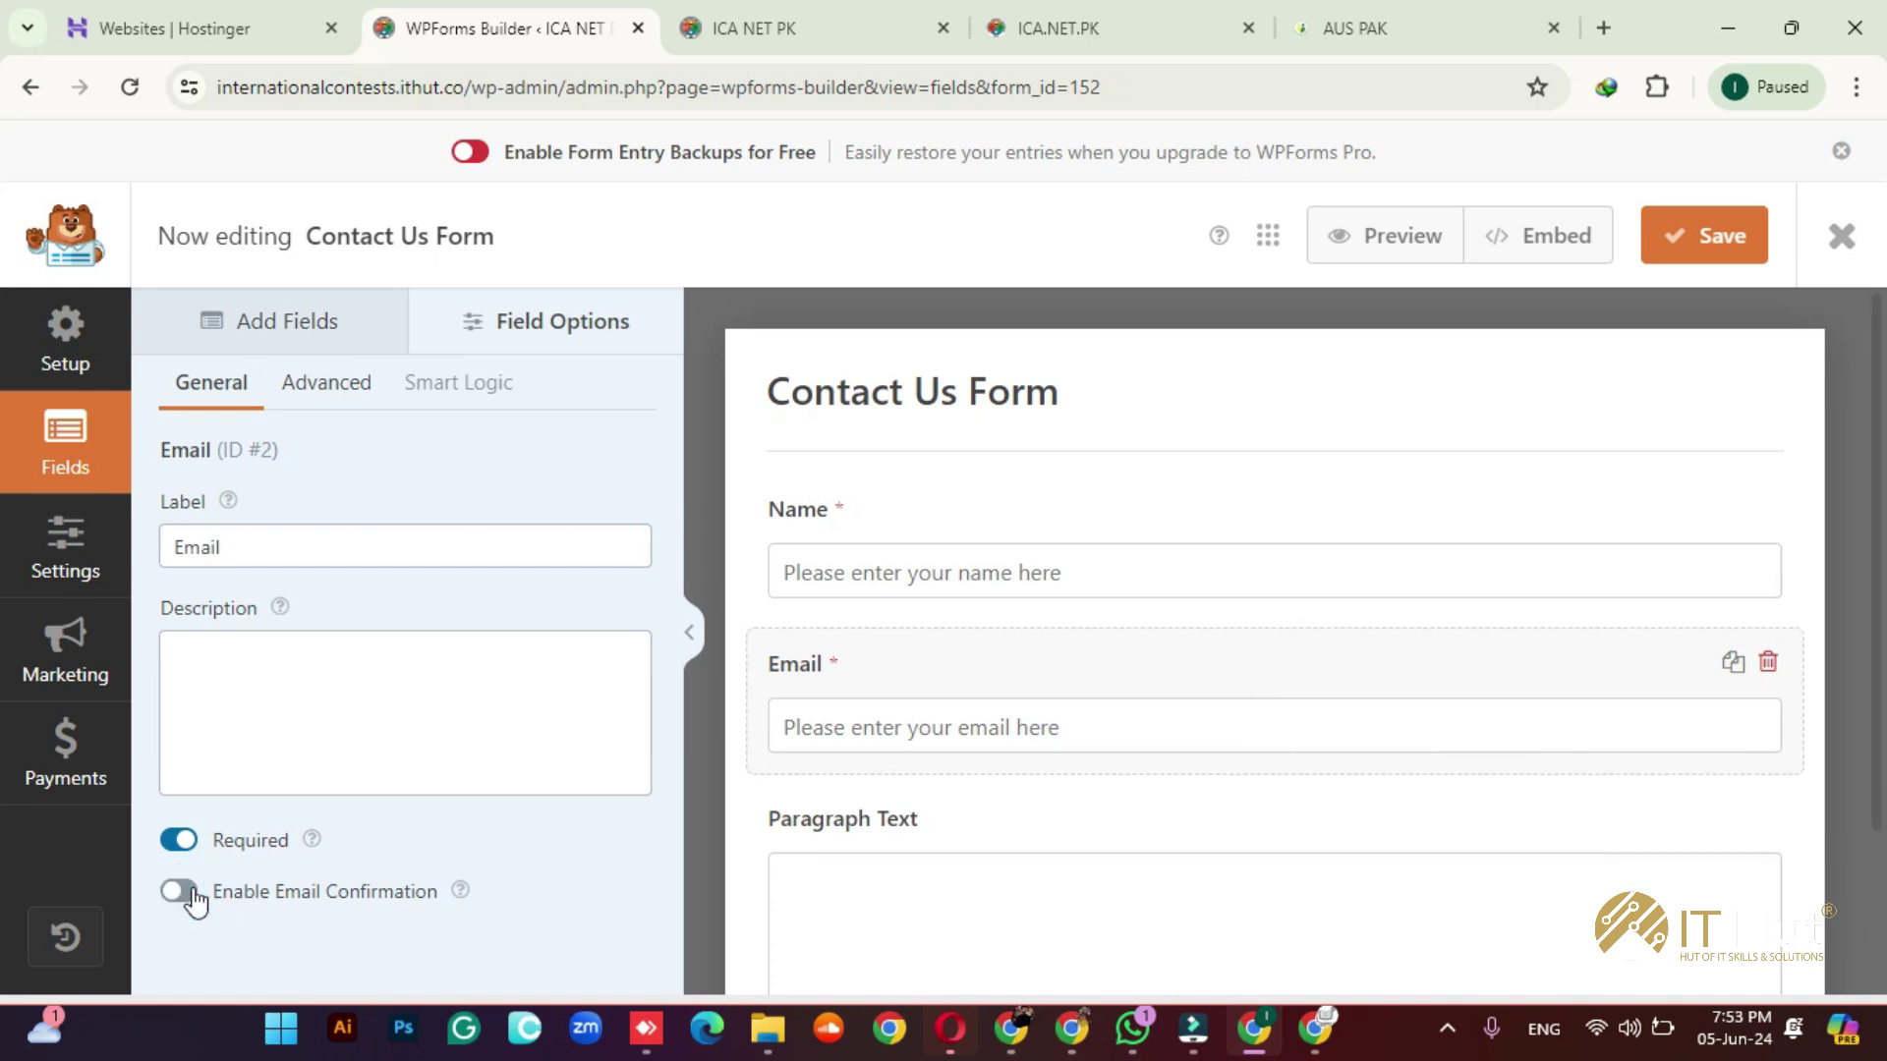
Step: Label the Paragraph Text field "Your Query" and make it required
scroll(1120, 698, "down", 2)
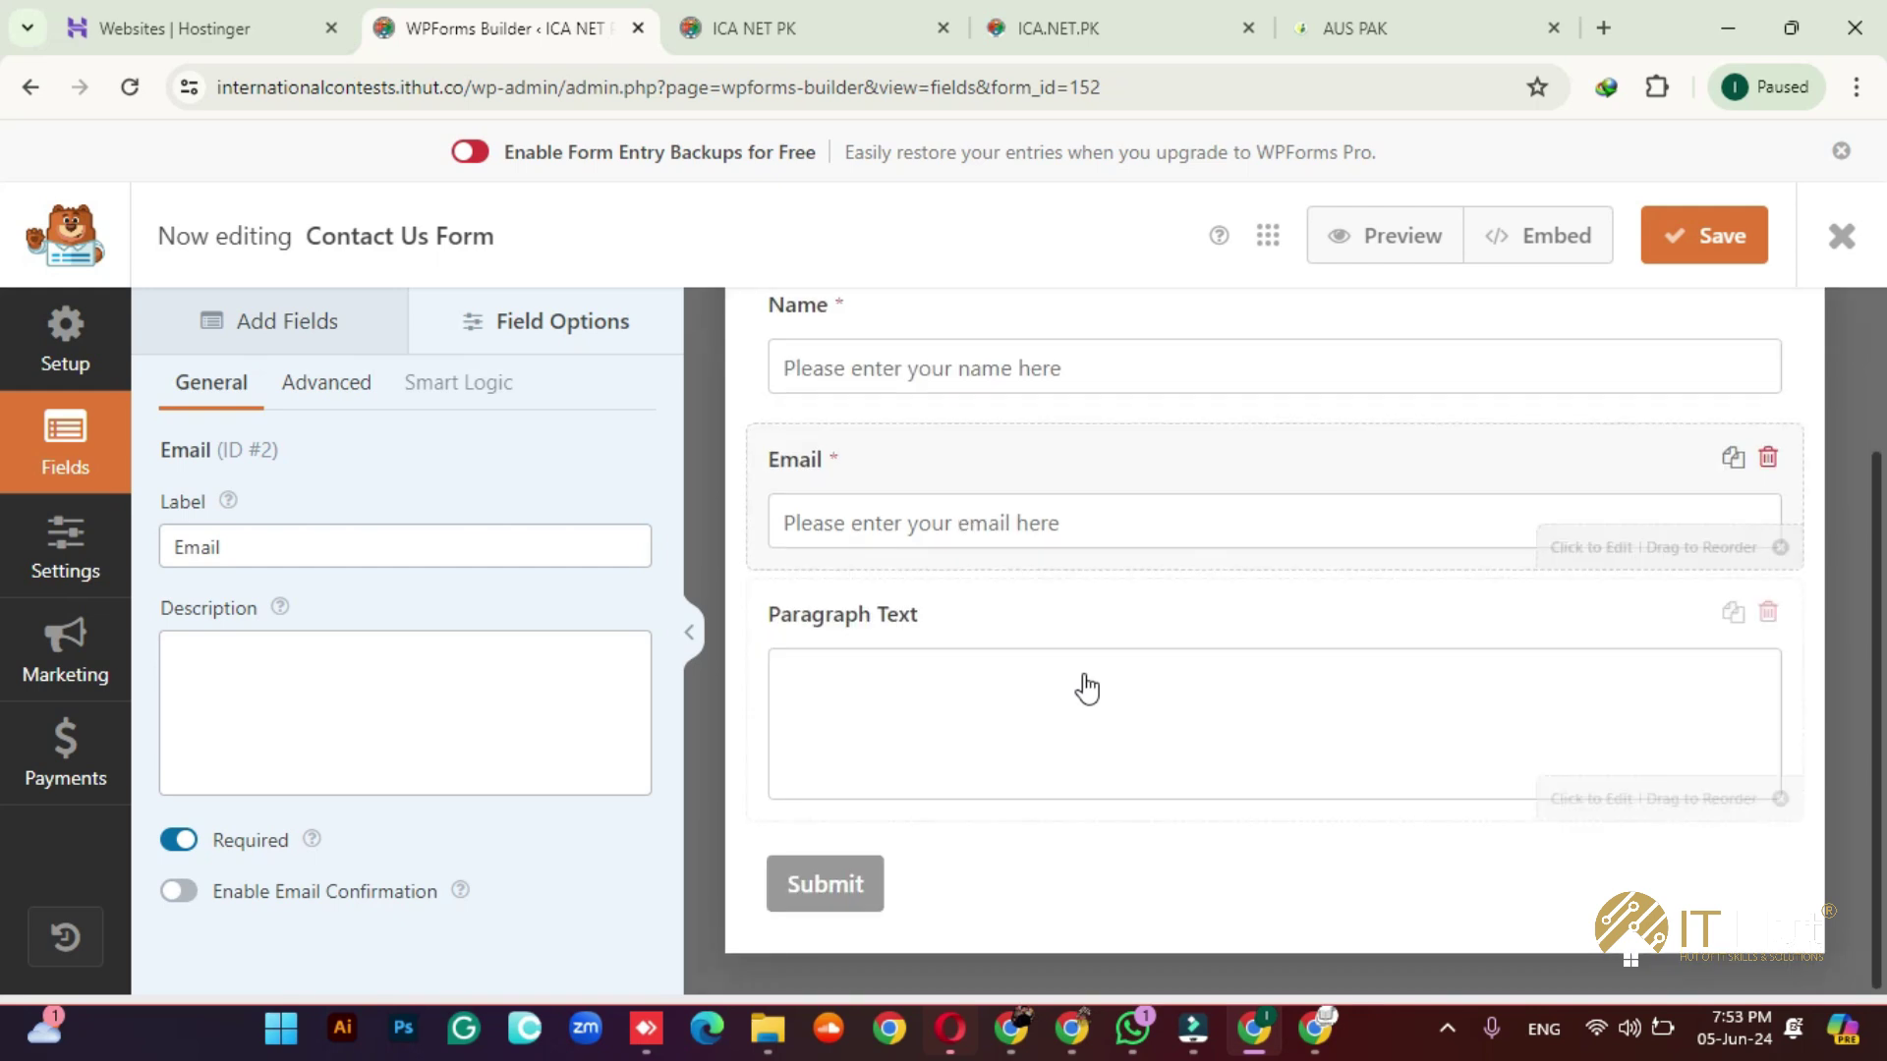
left_click(1084, 678)
left_click(358, 548)
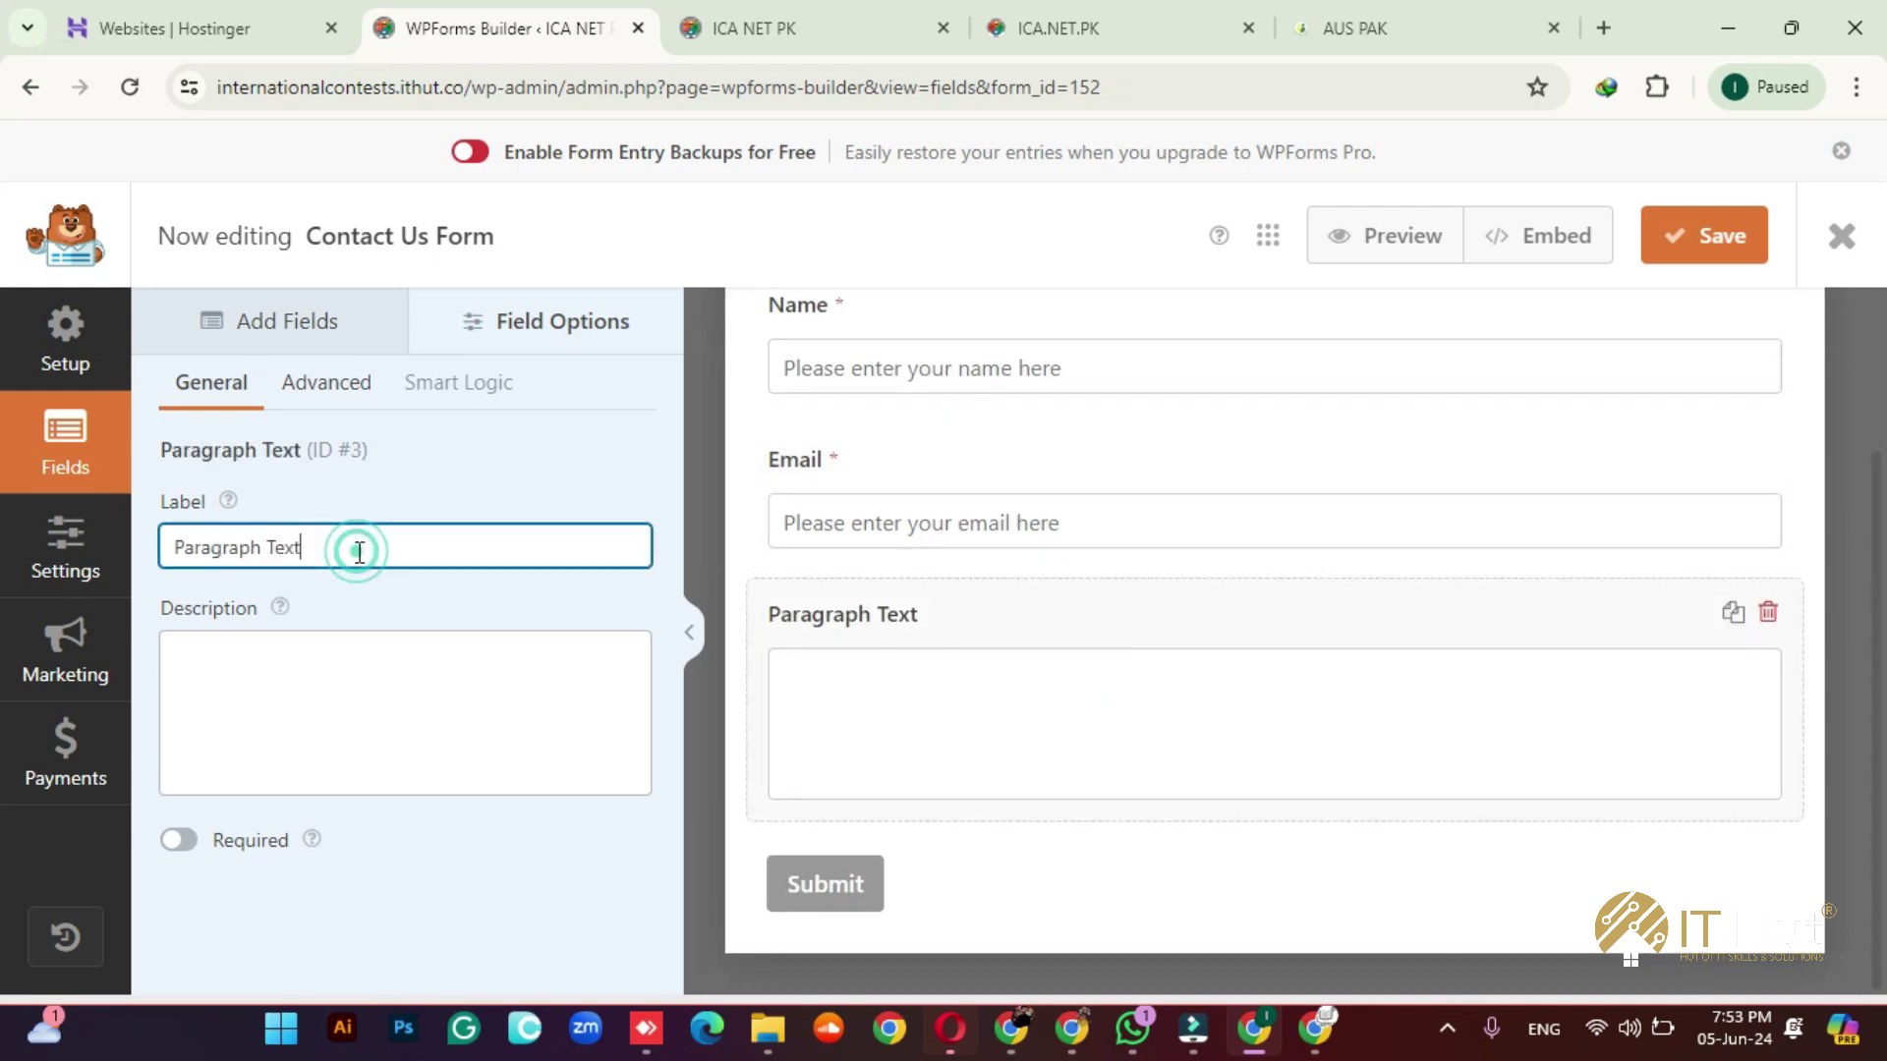
key("ctrl+a")
type("Your ")
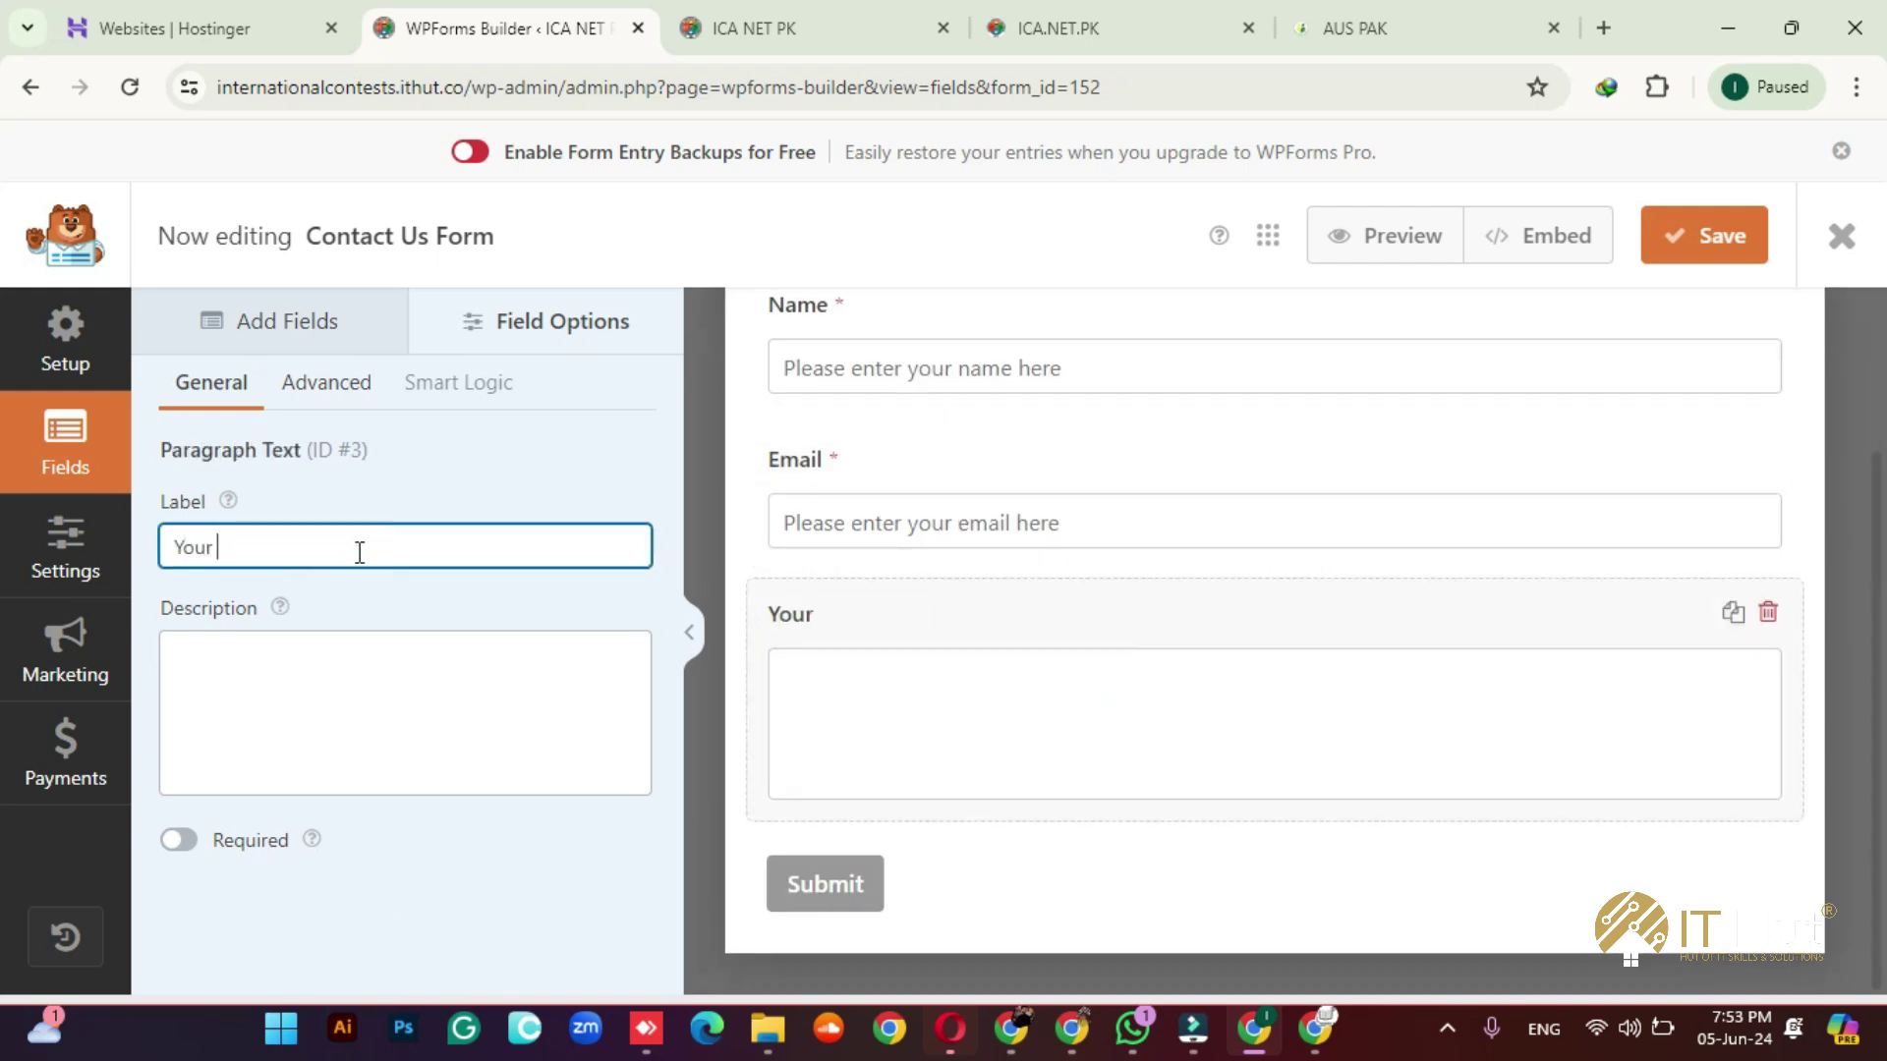
type("Query")
left_click(186, 841)
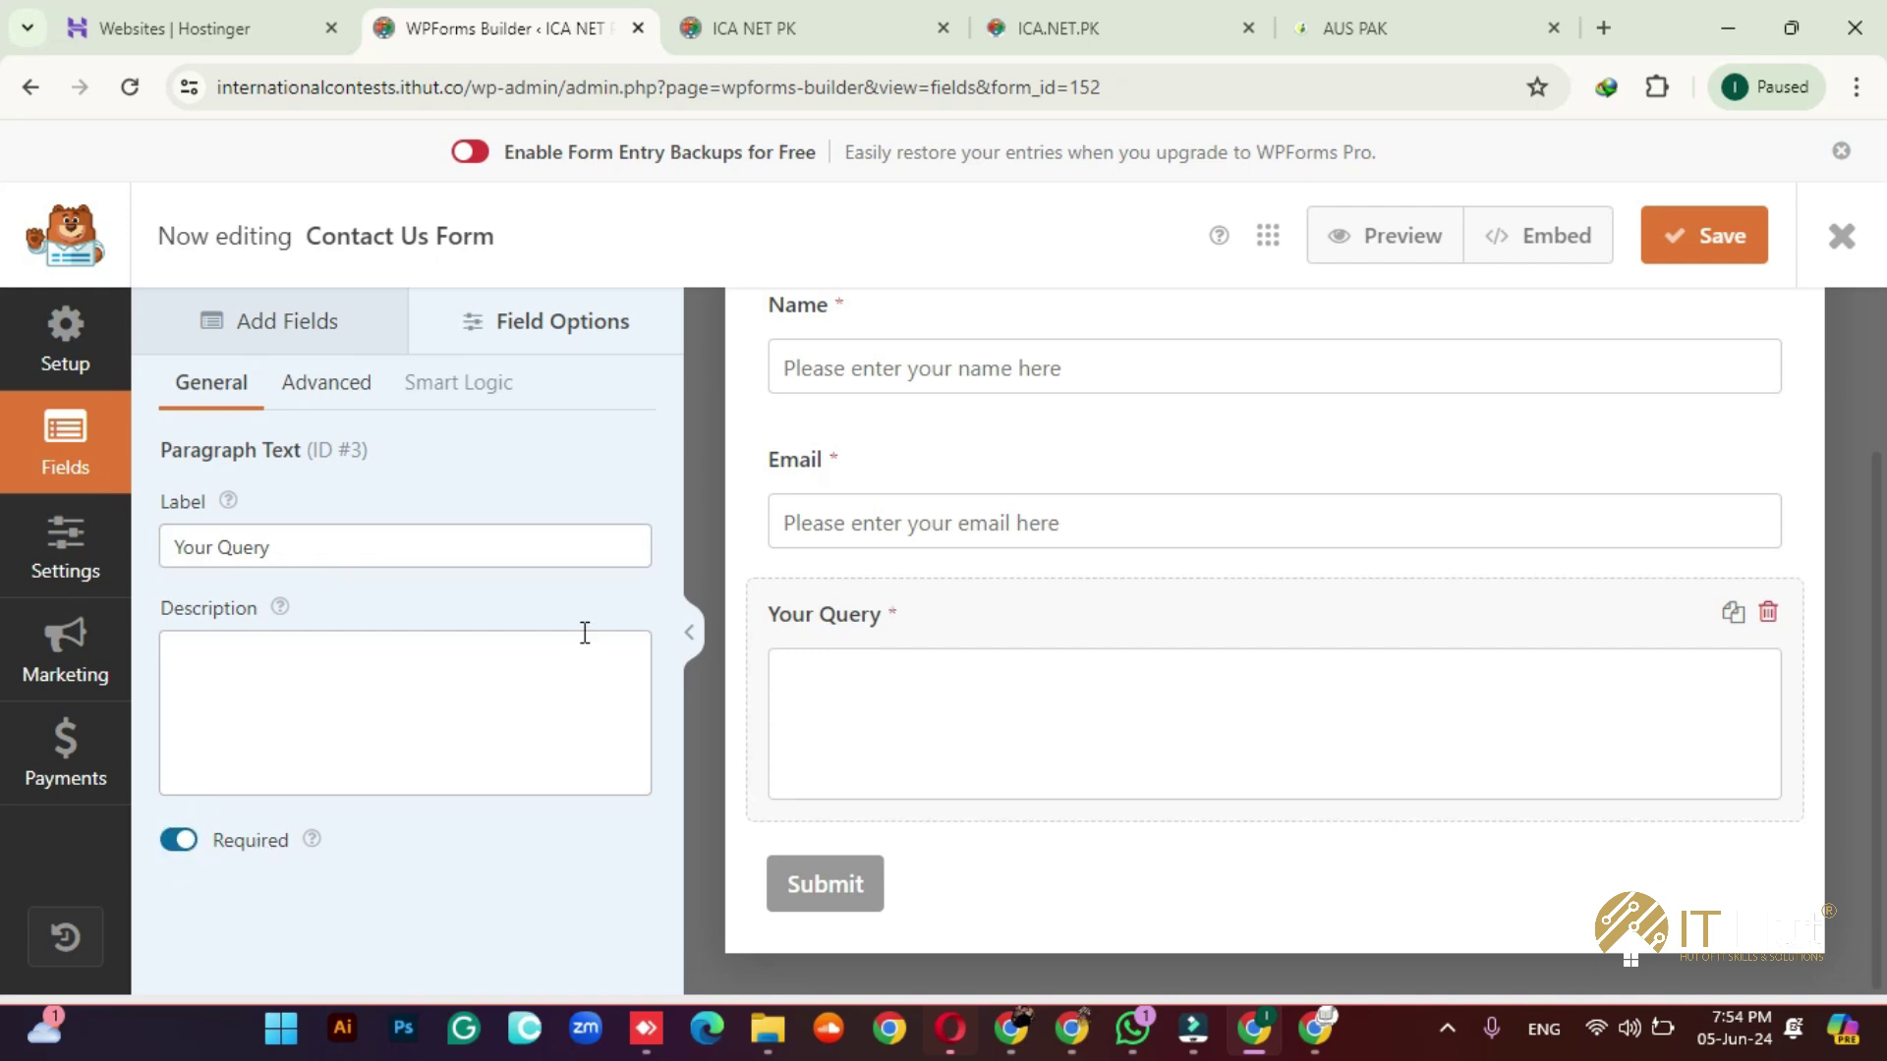
Step: Set the size of the Your Query field to Large
left_click(339, 385)
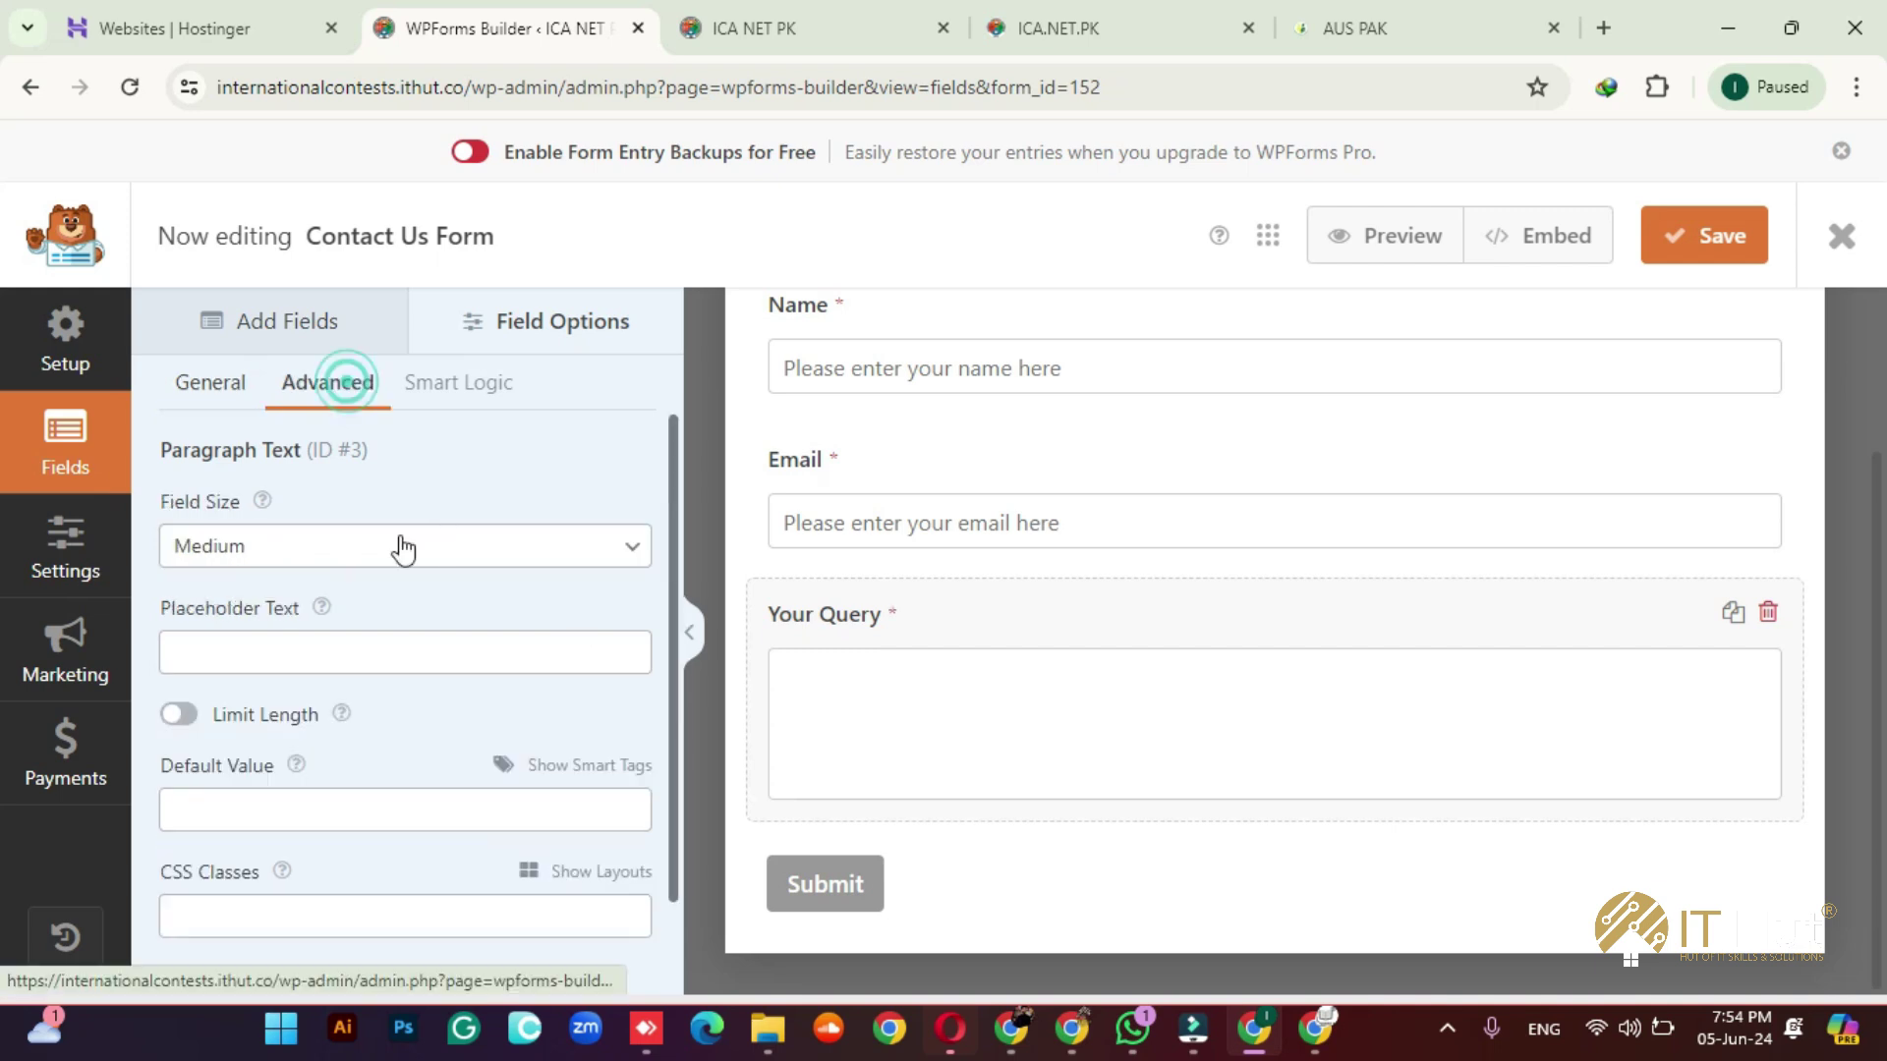
left_click(343, 557)
left_click(413, 654)
scroll(989, 680, "down", 3)
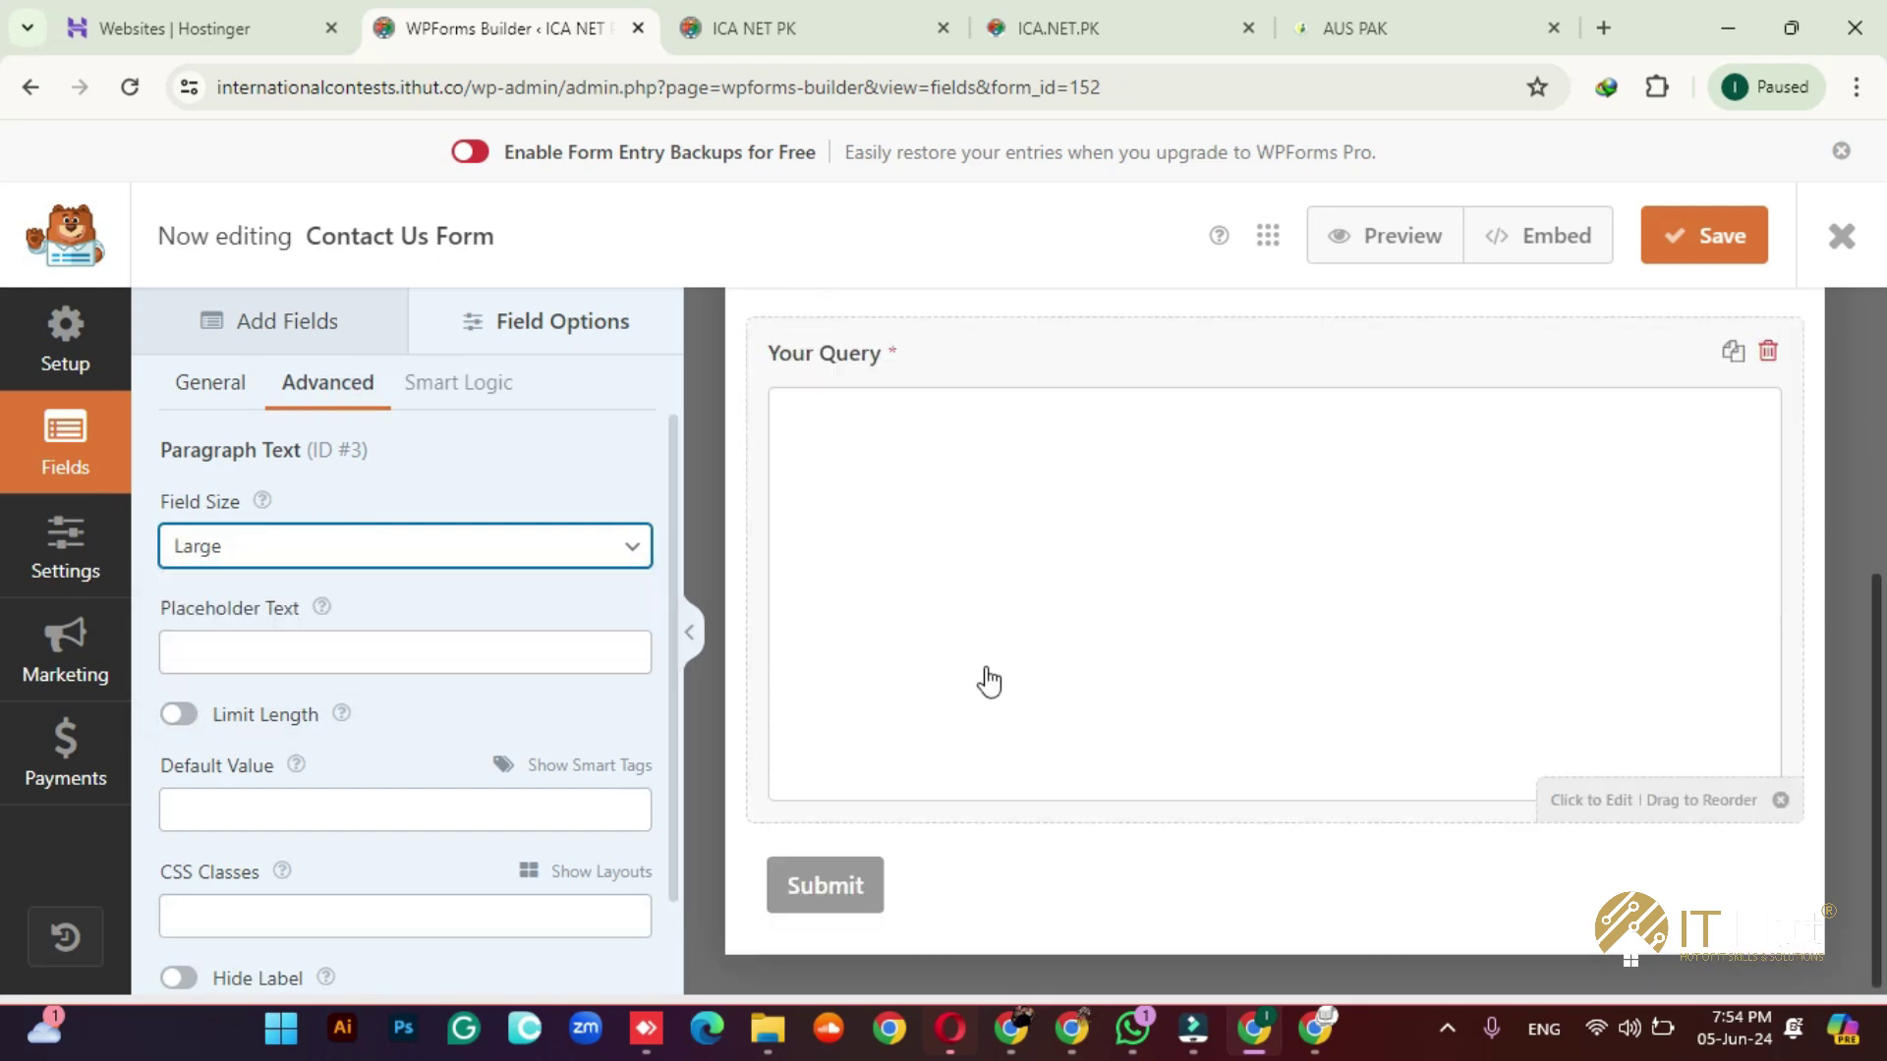
Step: Change the size of the Your Query field to Medium
scroll(992, 677, "up", 3)
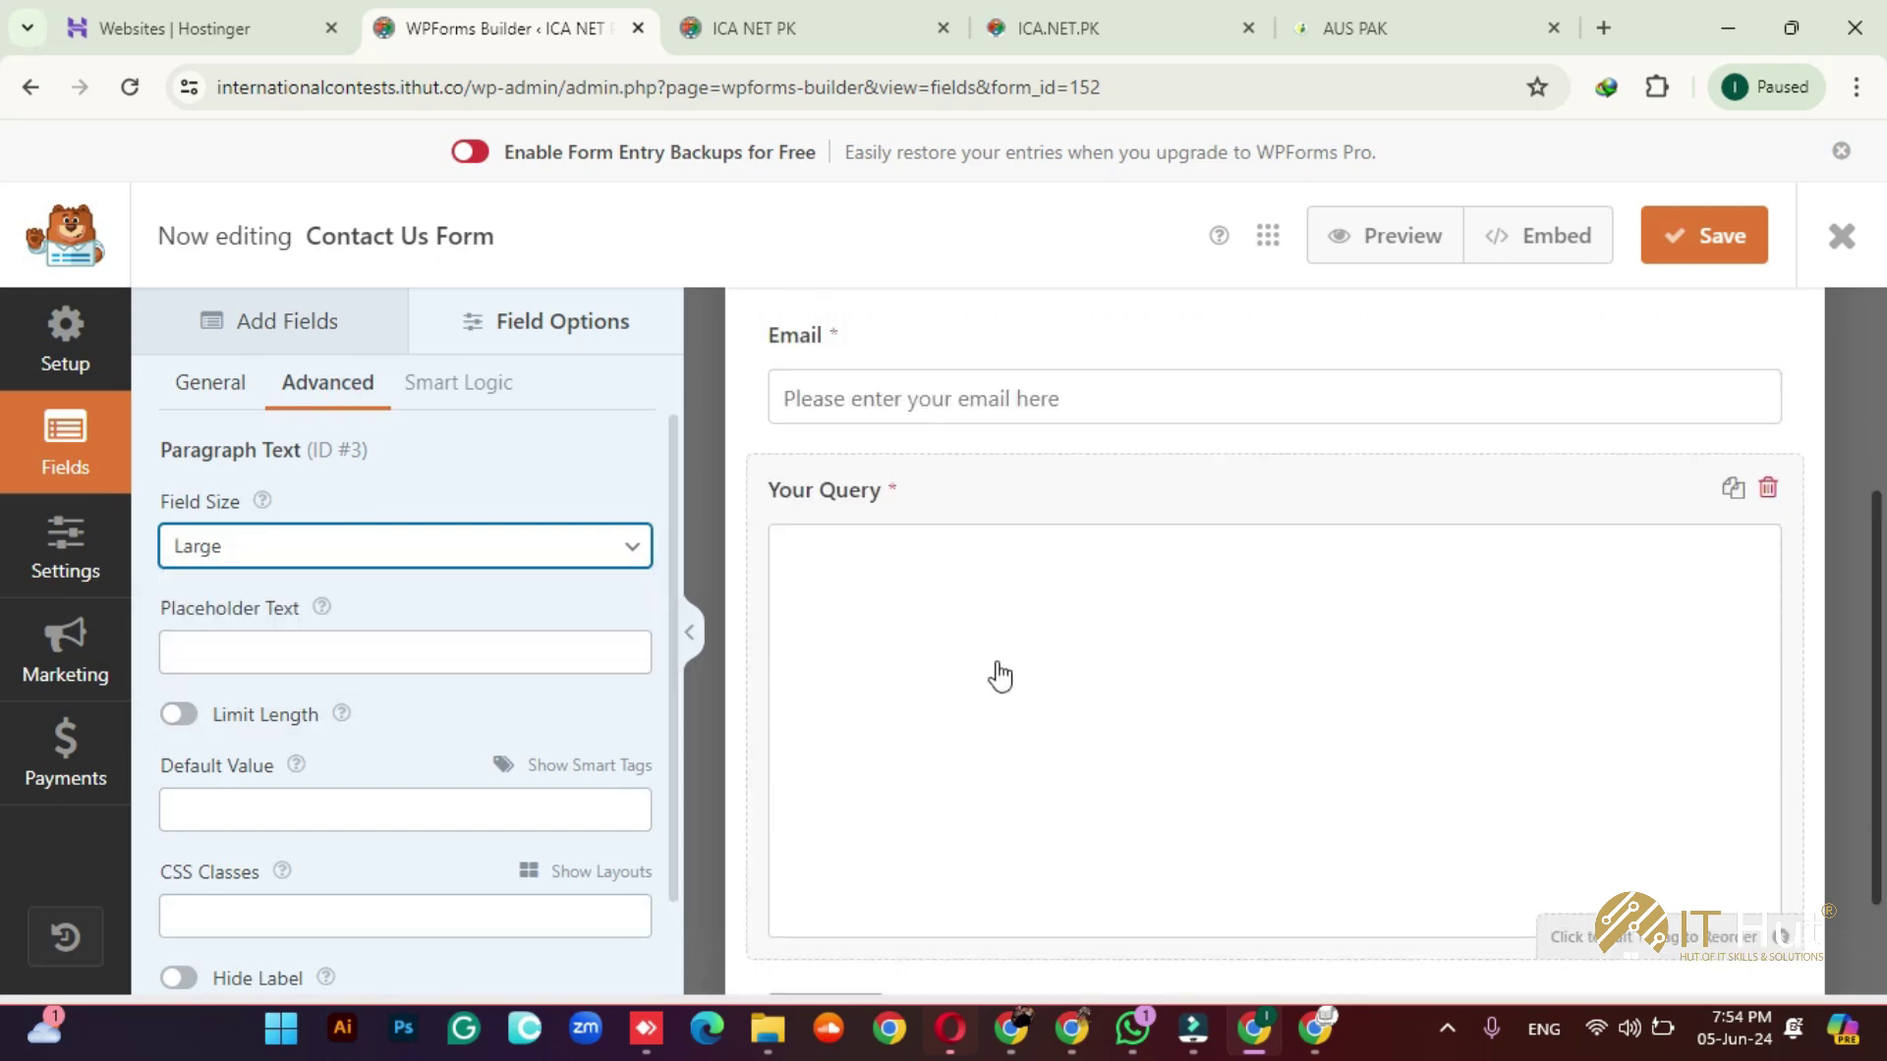
left_click(246, 553)
left_click(257, 606)
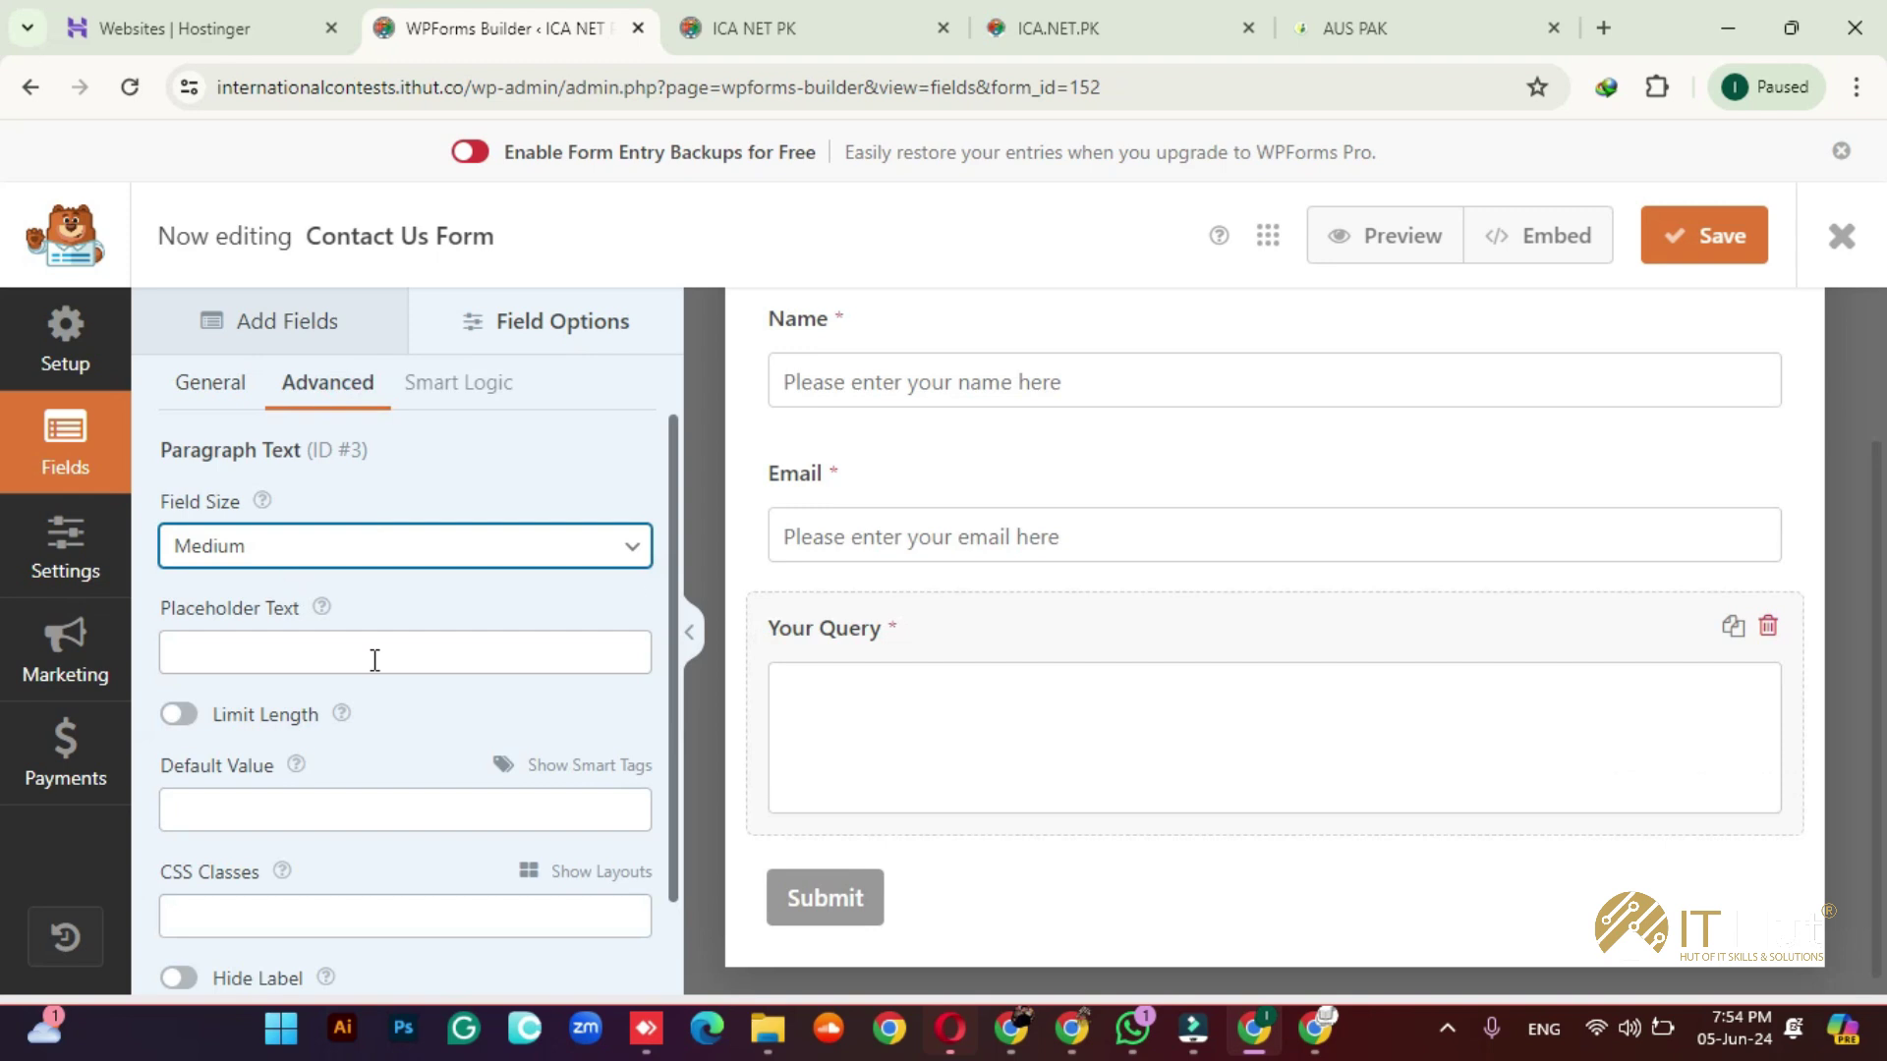
Step: Give the Your Query field the placeholder text "Please enter your message here...."
scroll(438, 668, "down", 1)
left_click(438, 553)
type("Please enter ")
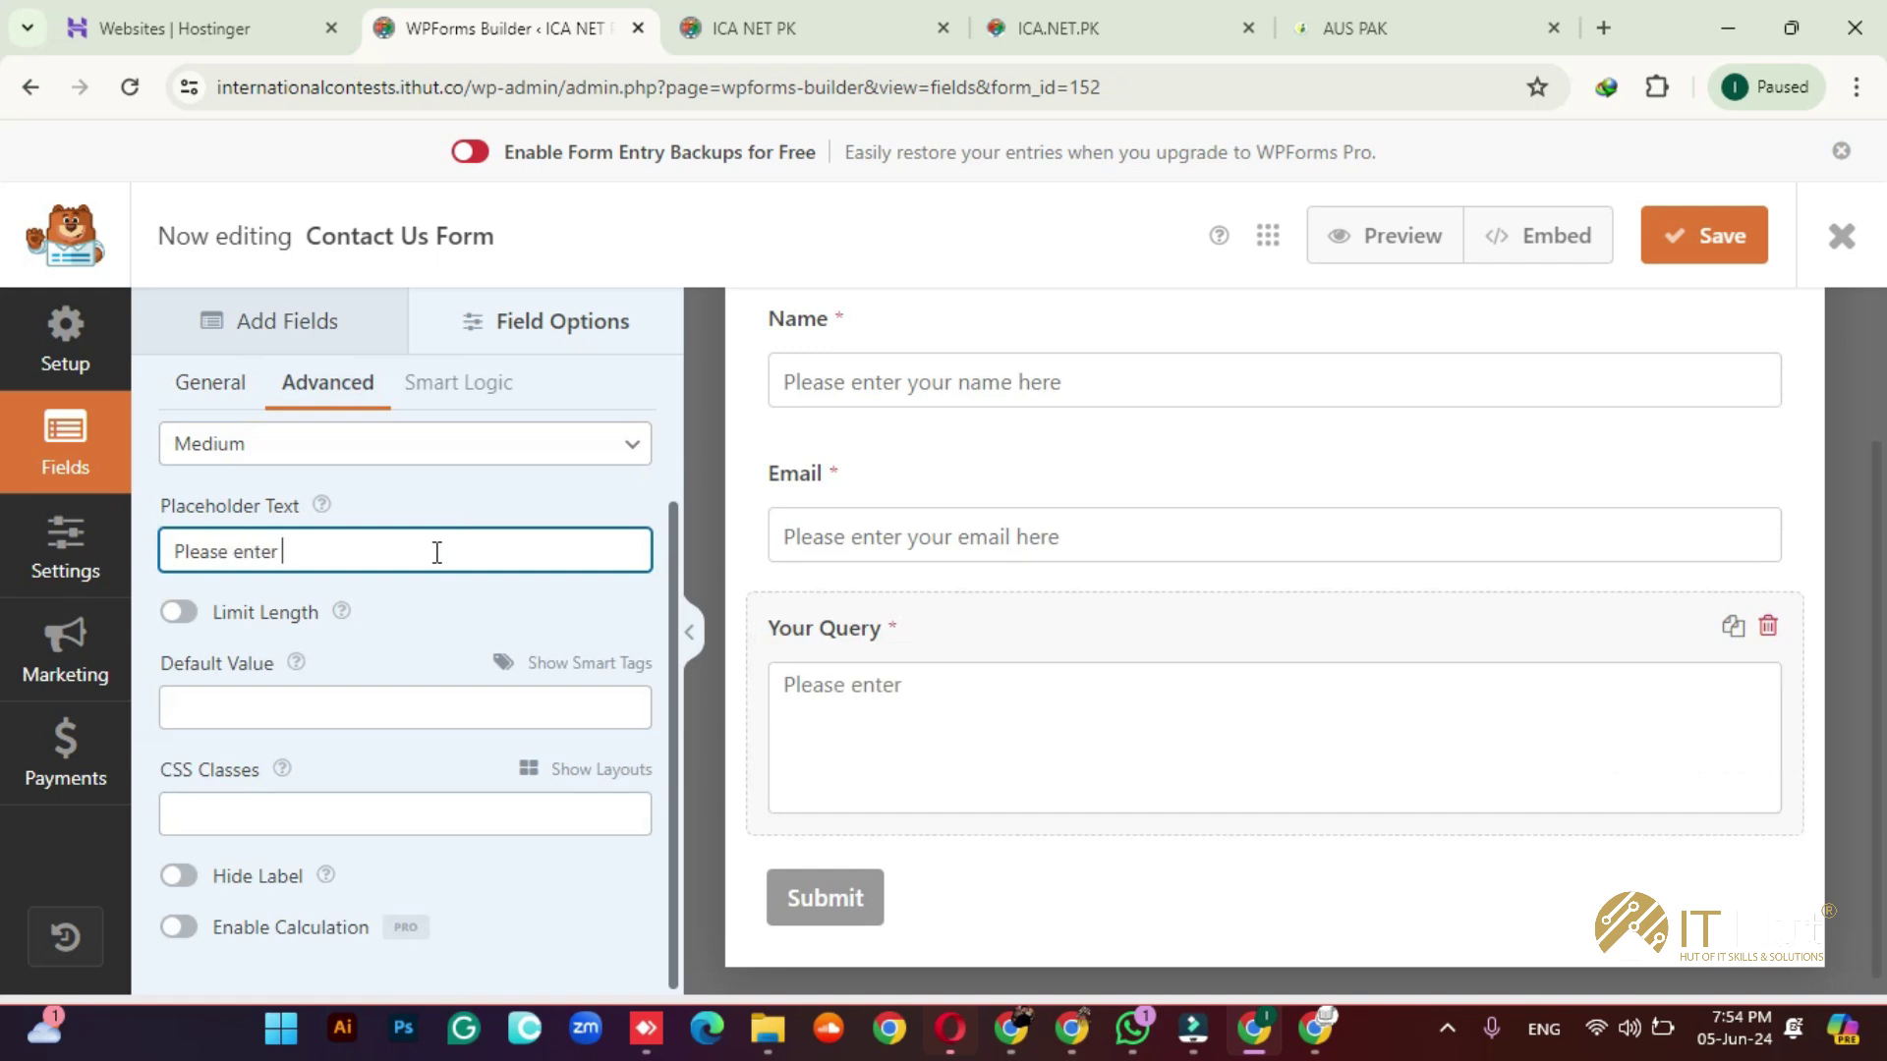
type("your mess")
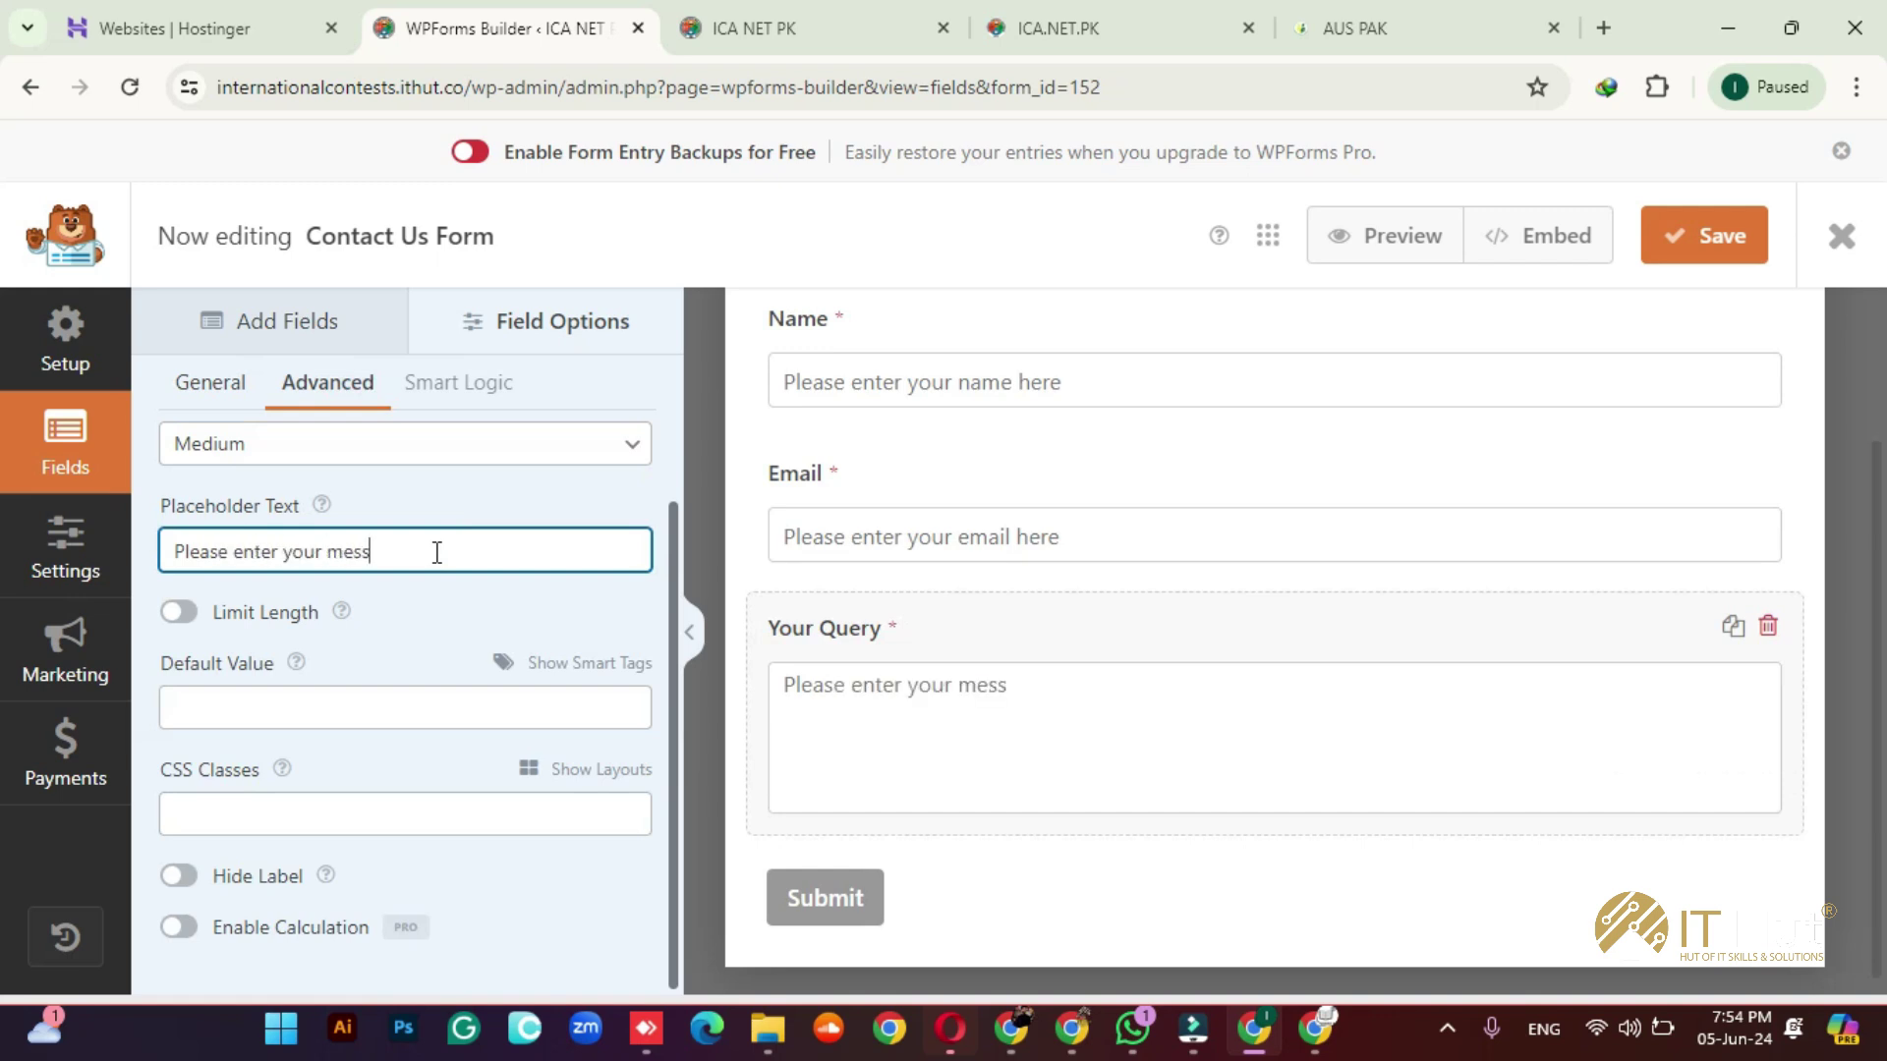
type("age here....")
scroll(182, 722, "up", 1)
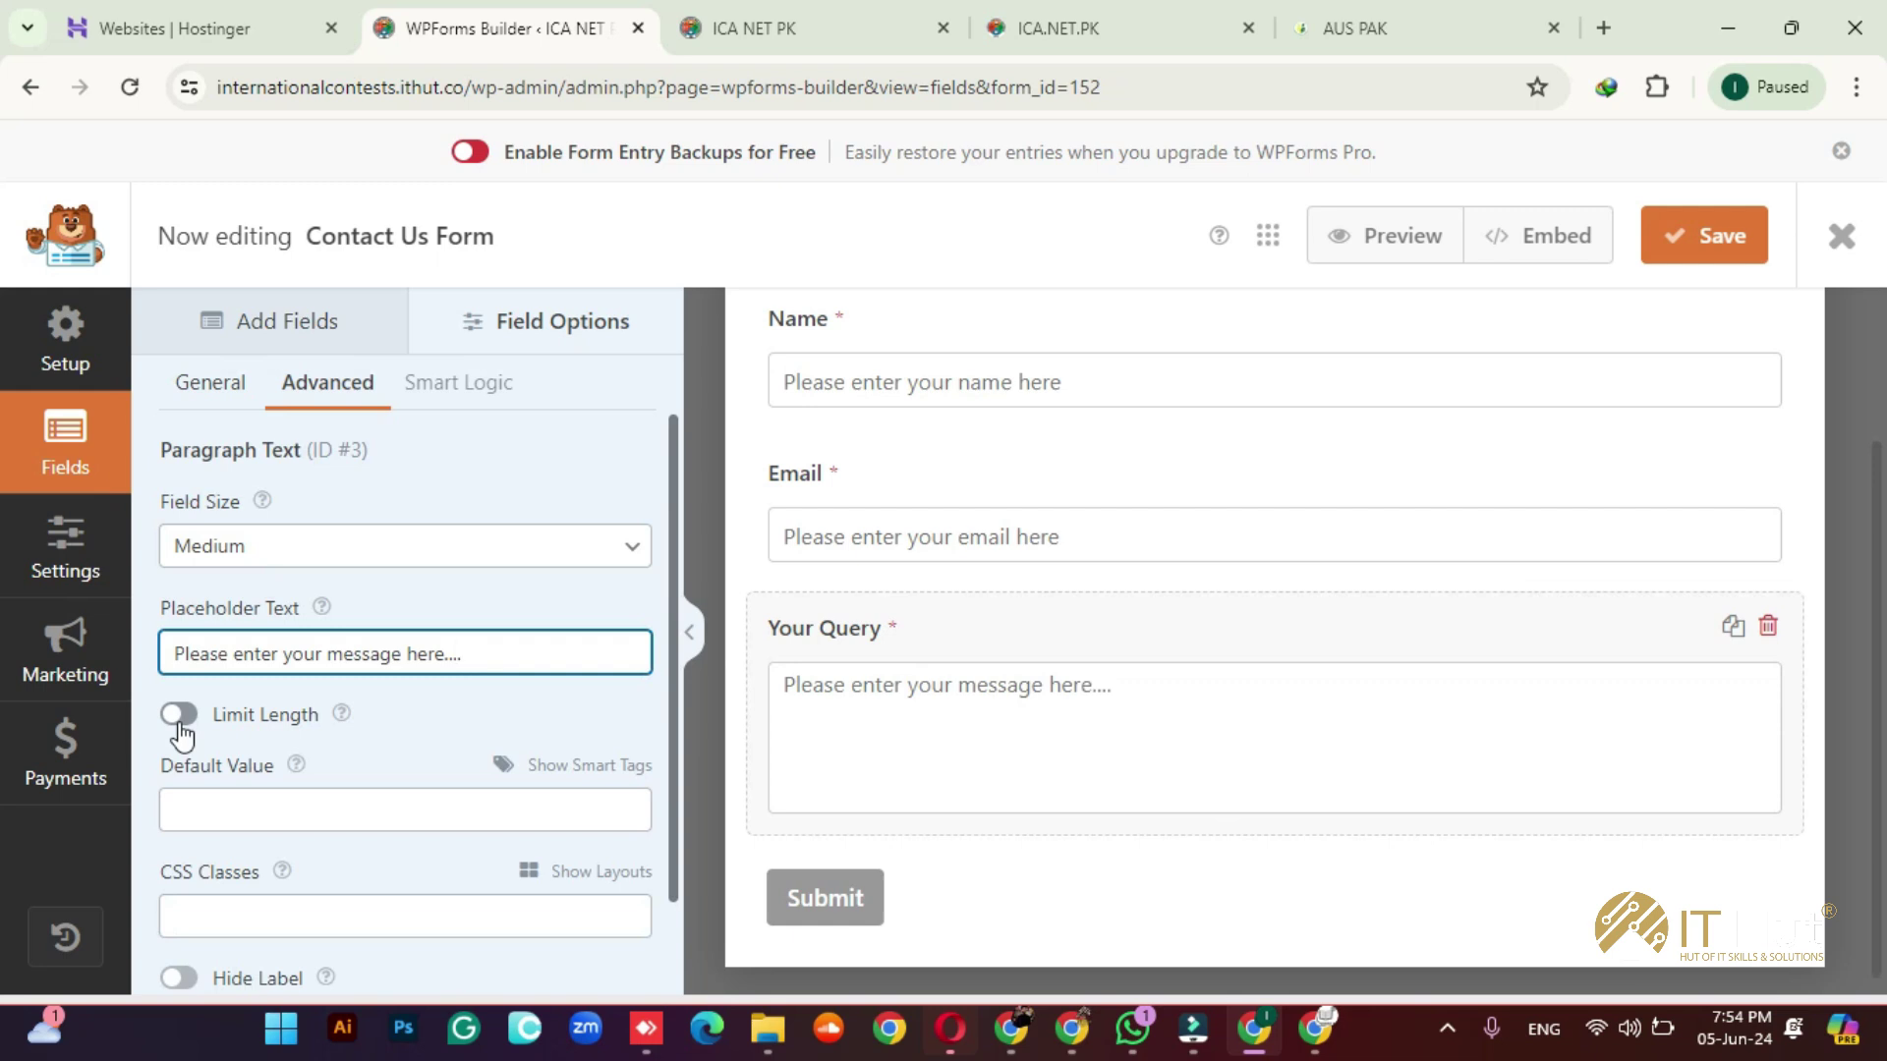
Step: Try out a length limit of 250 characters on the Your Query field and turn the limit back off
left_click(179, 716)
scroll(300, 640, "down", 2)
left_click(300, 640)
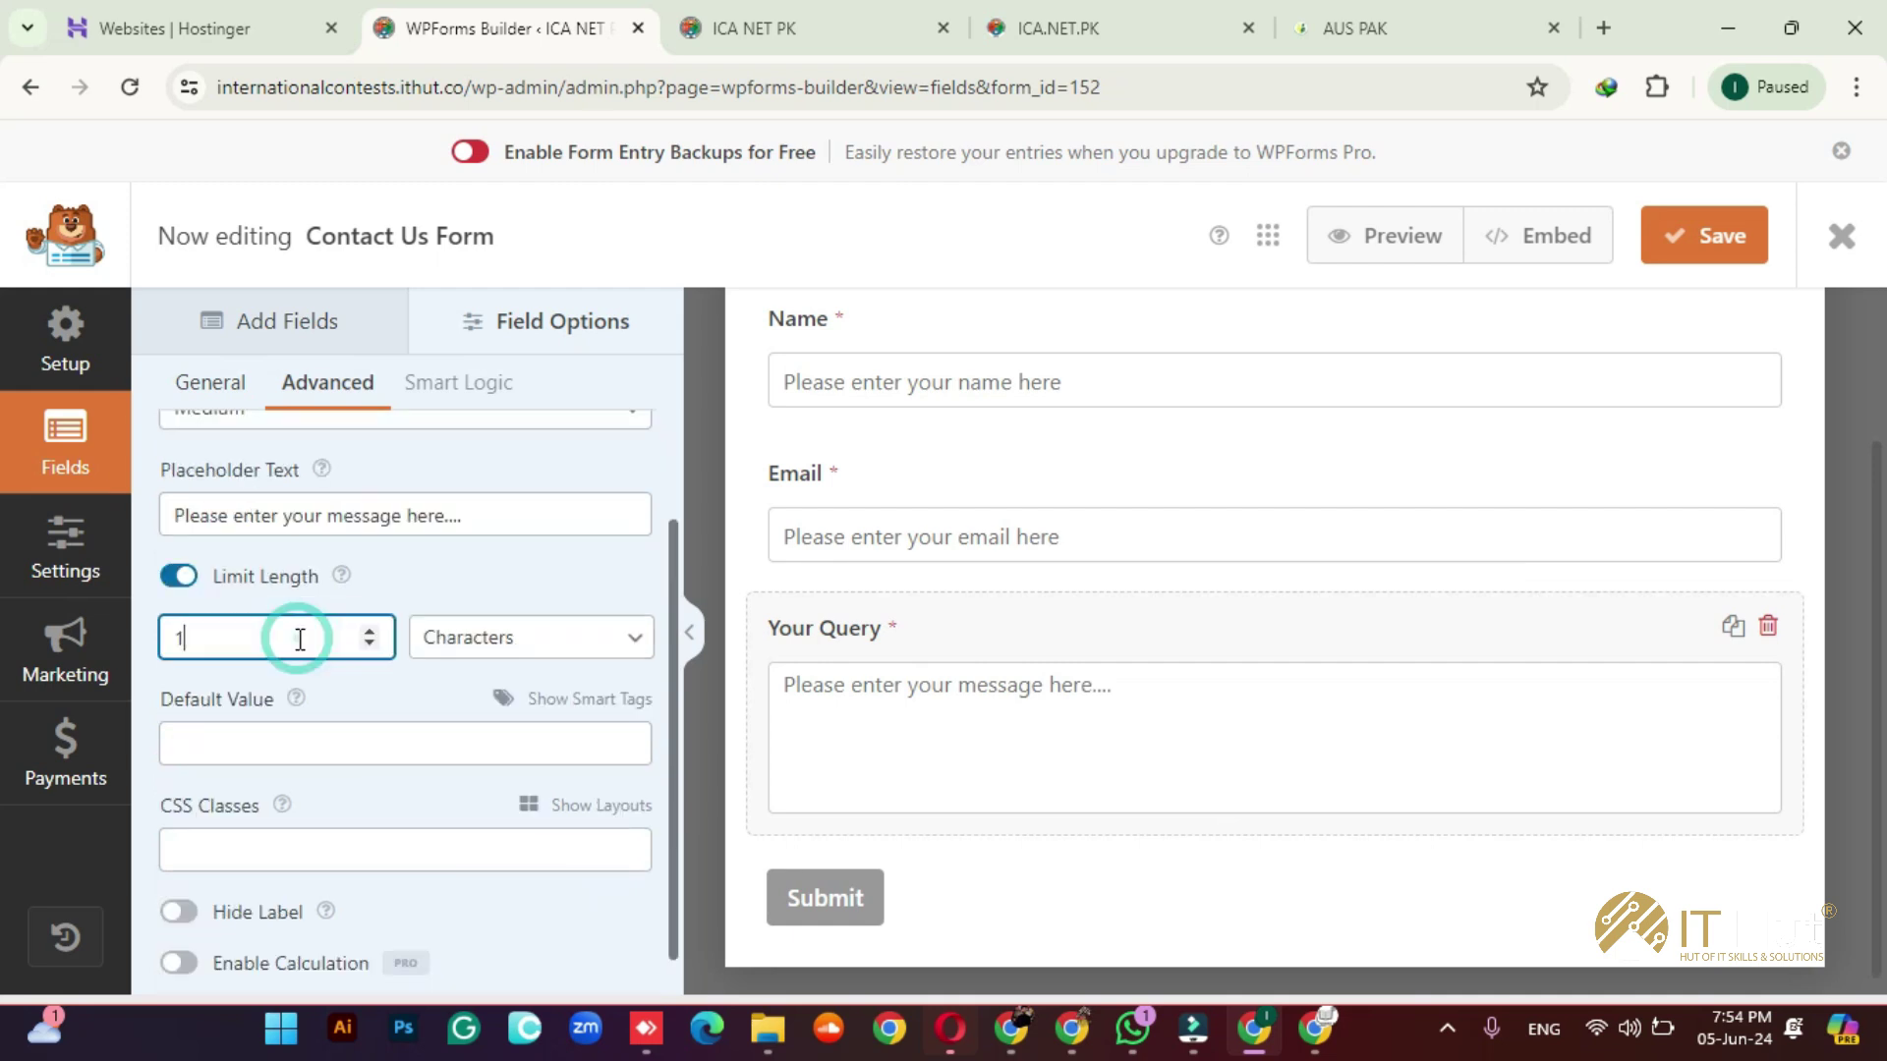
key("BackSpace")
type("250")
left_click(378, 692)
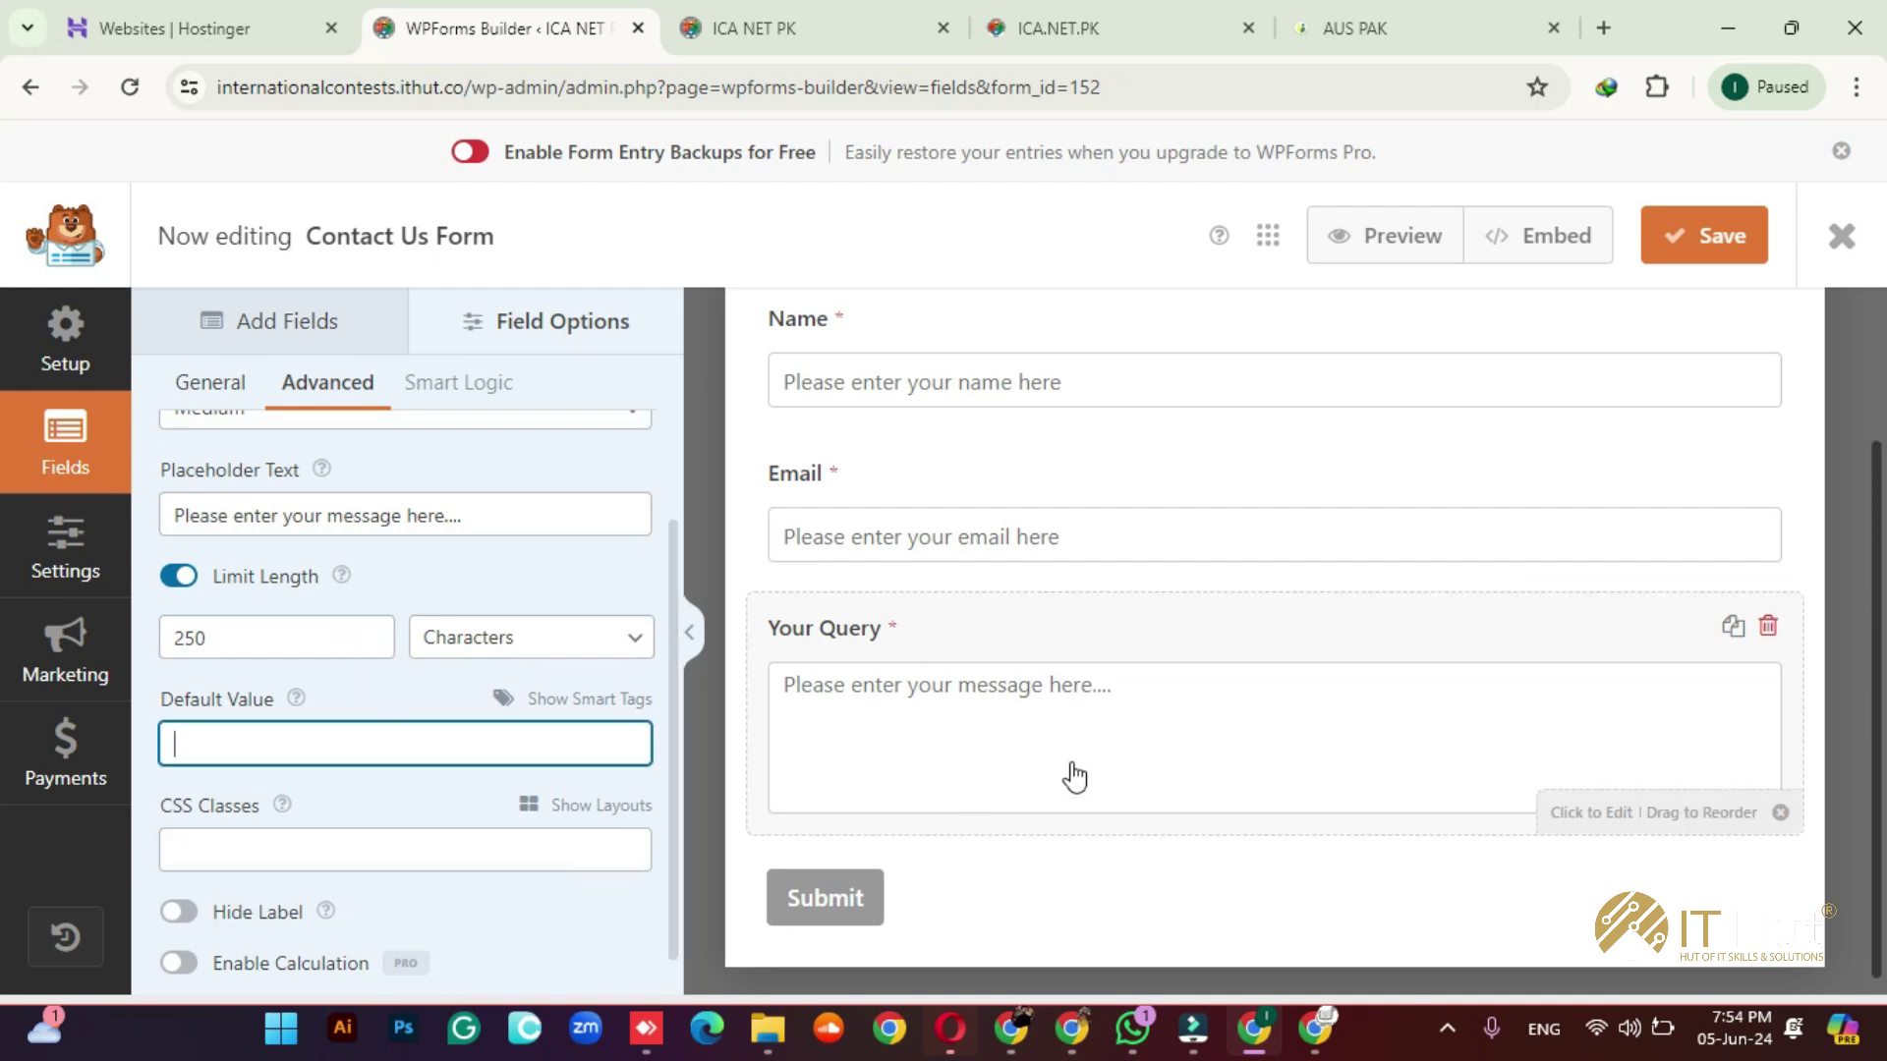
left_click(297, 640)
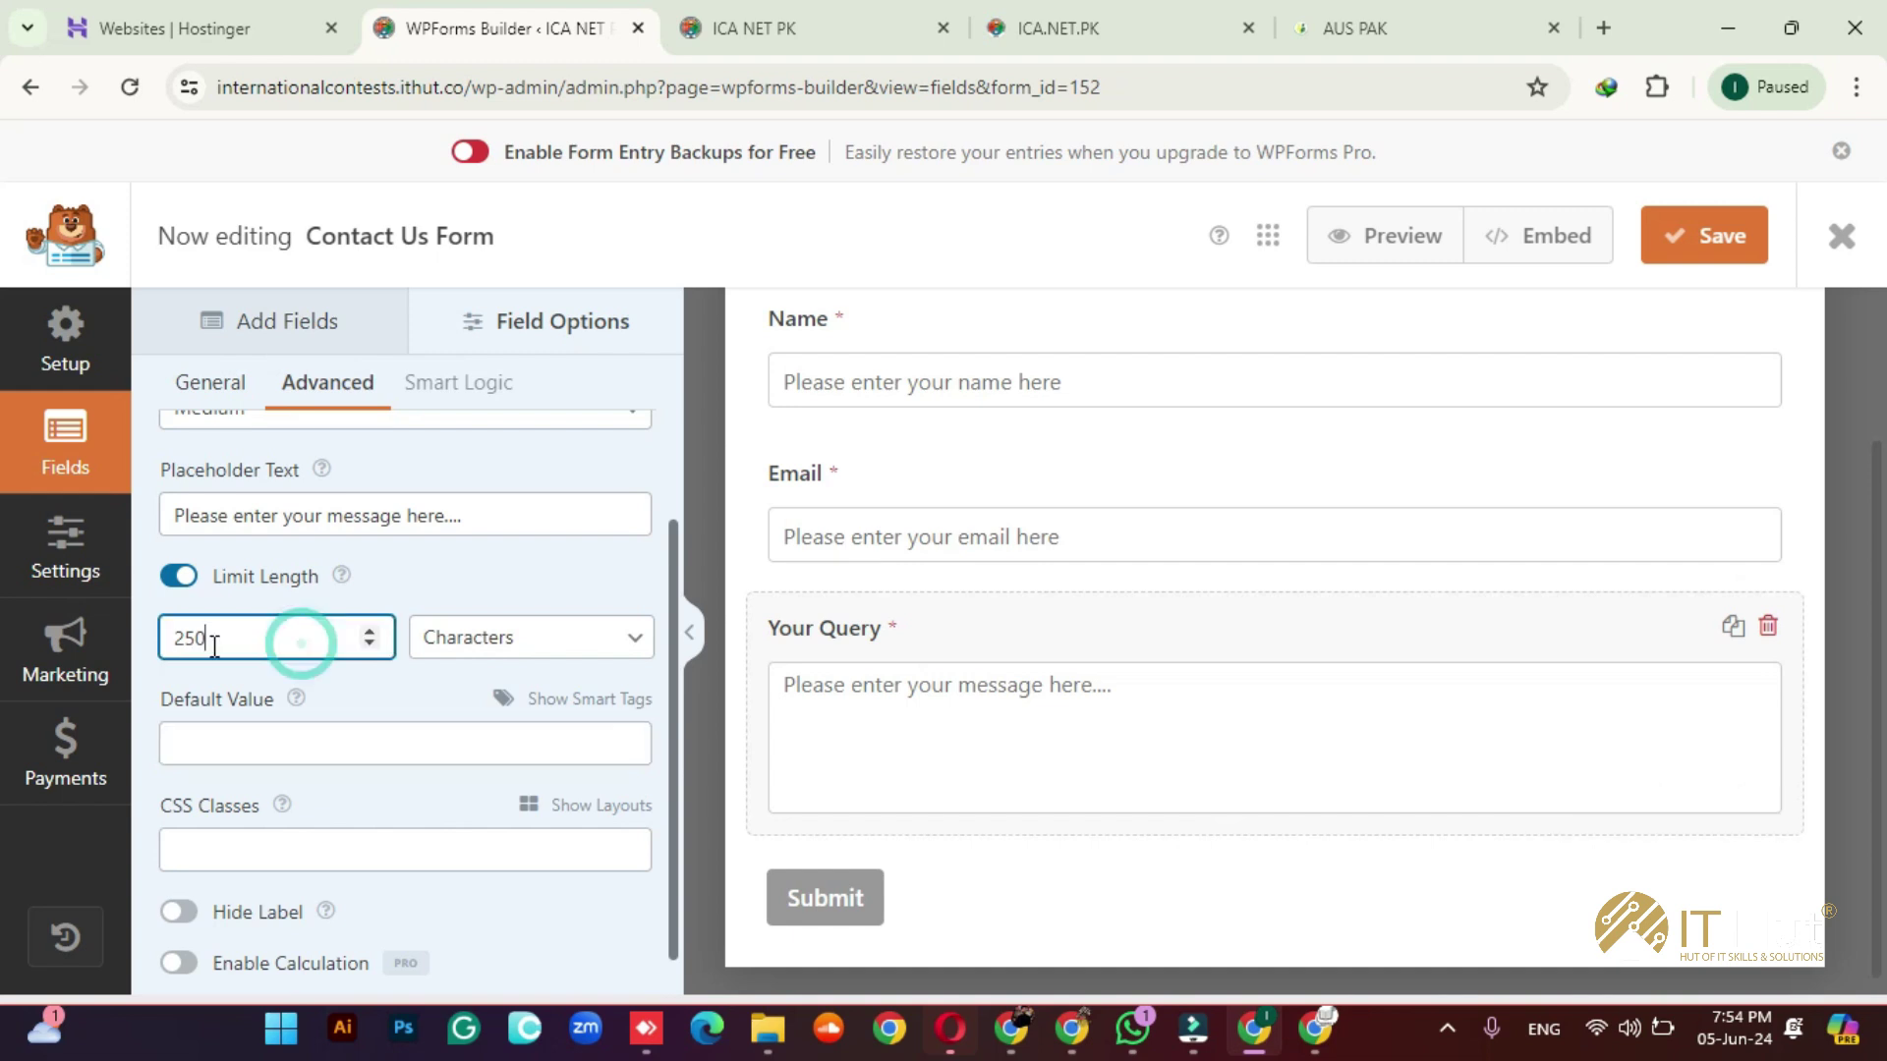
left_click(181, 580)
left_click(180, 579)
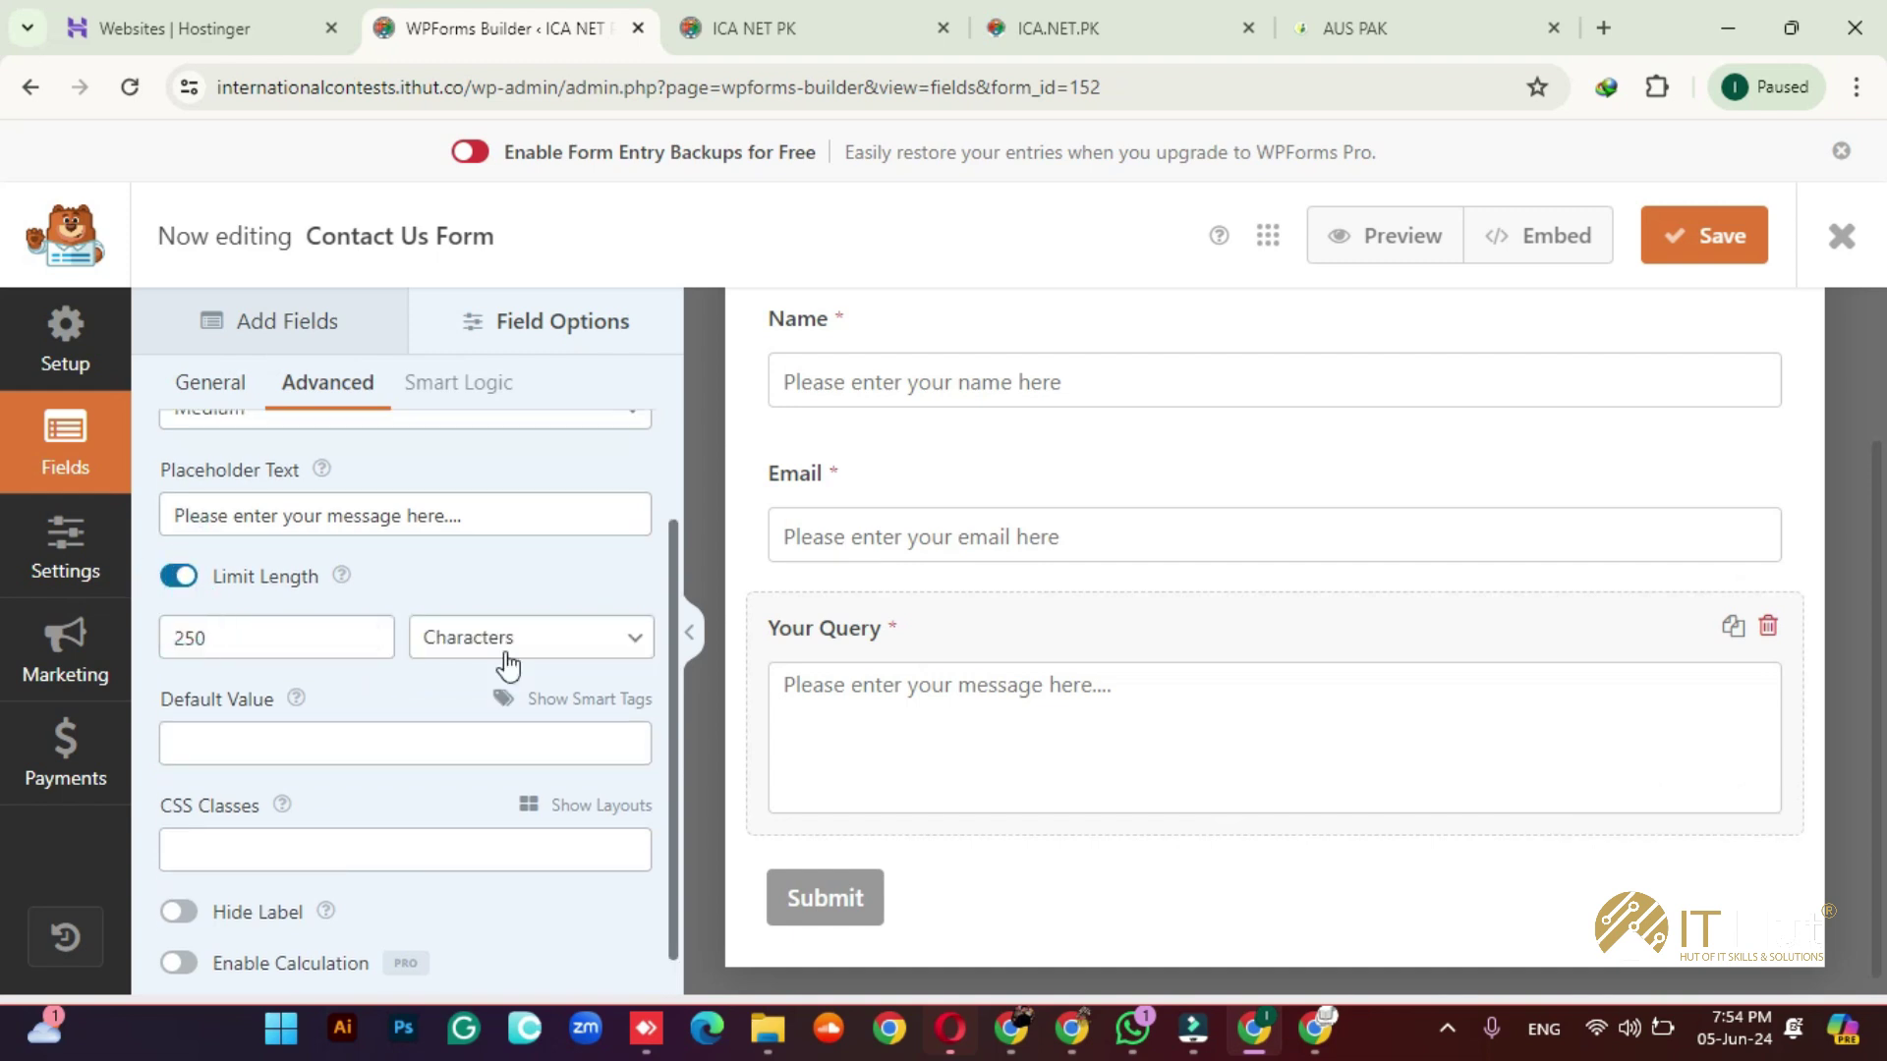
left_click(506, 655)
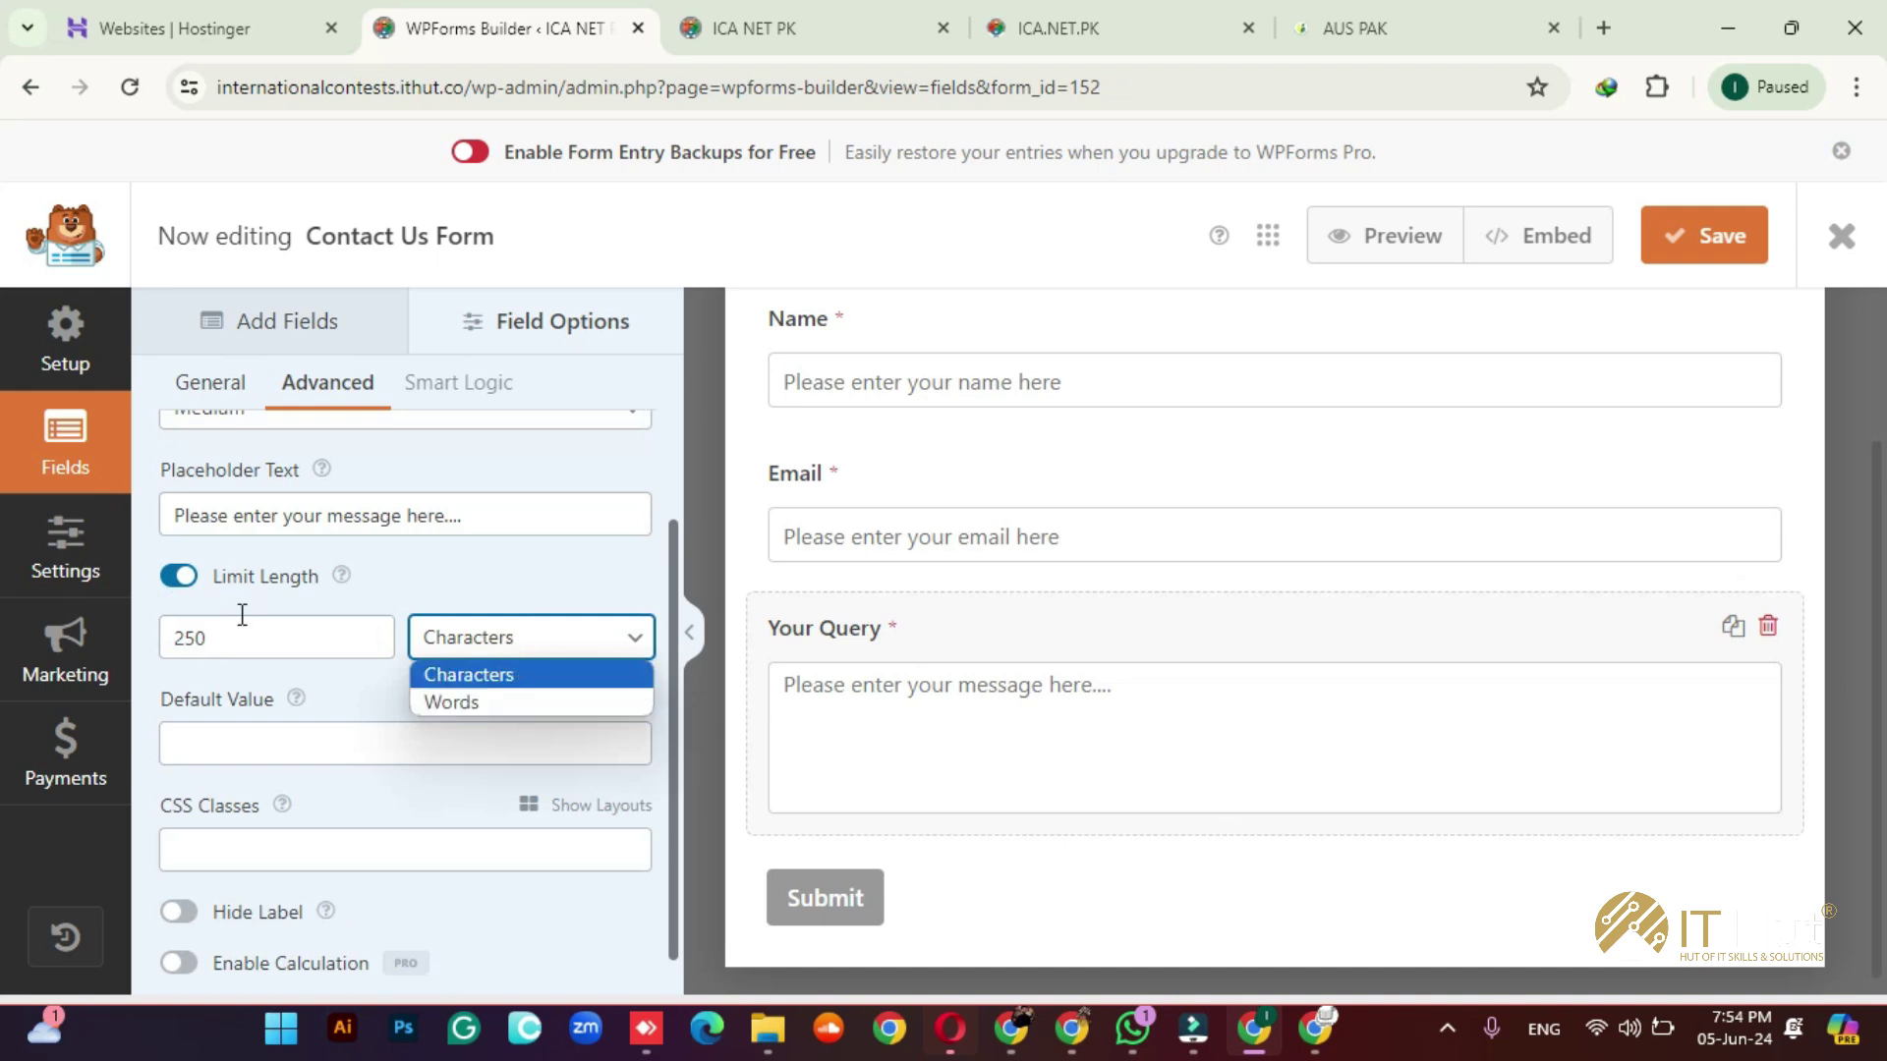
left_click(192, 592)
left_click(191, 591)
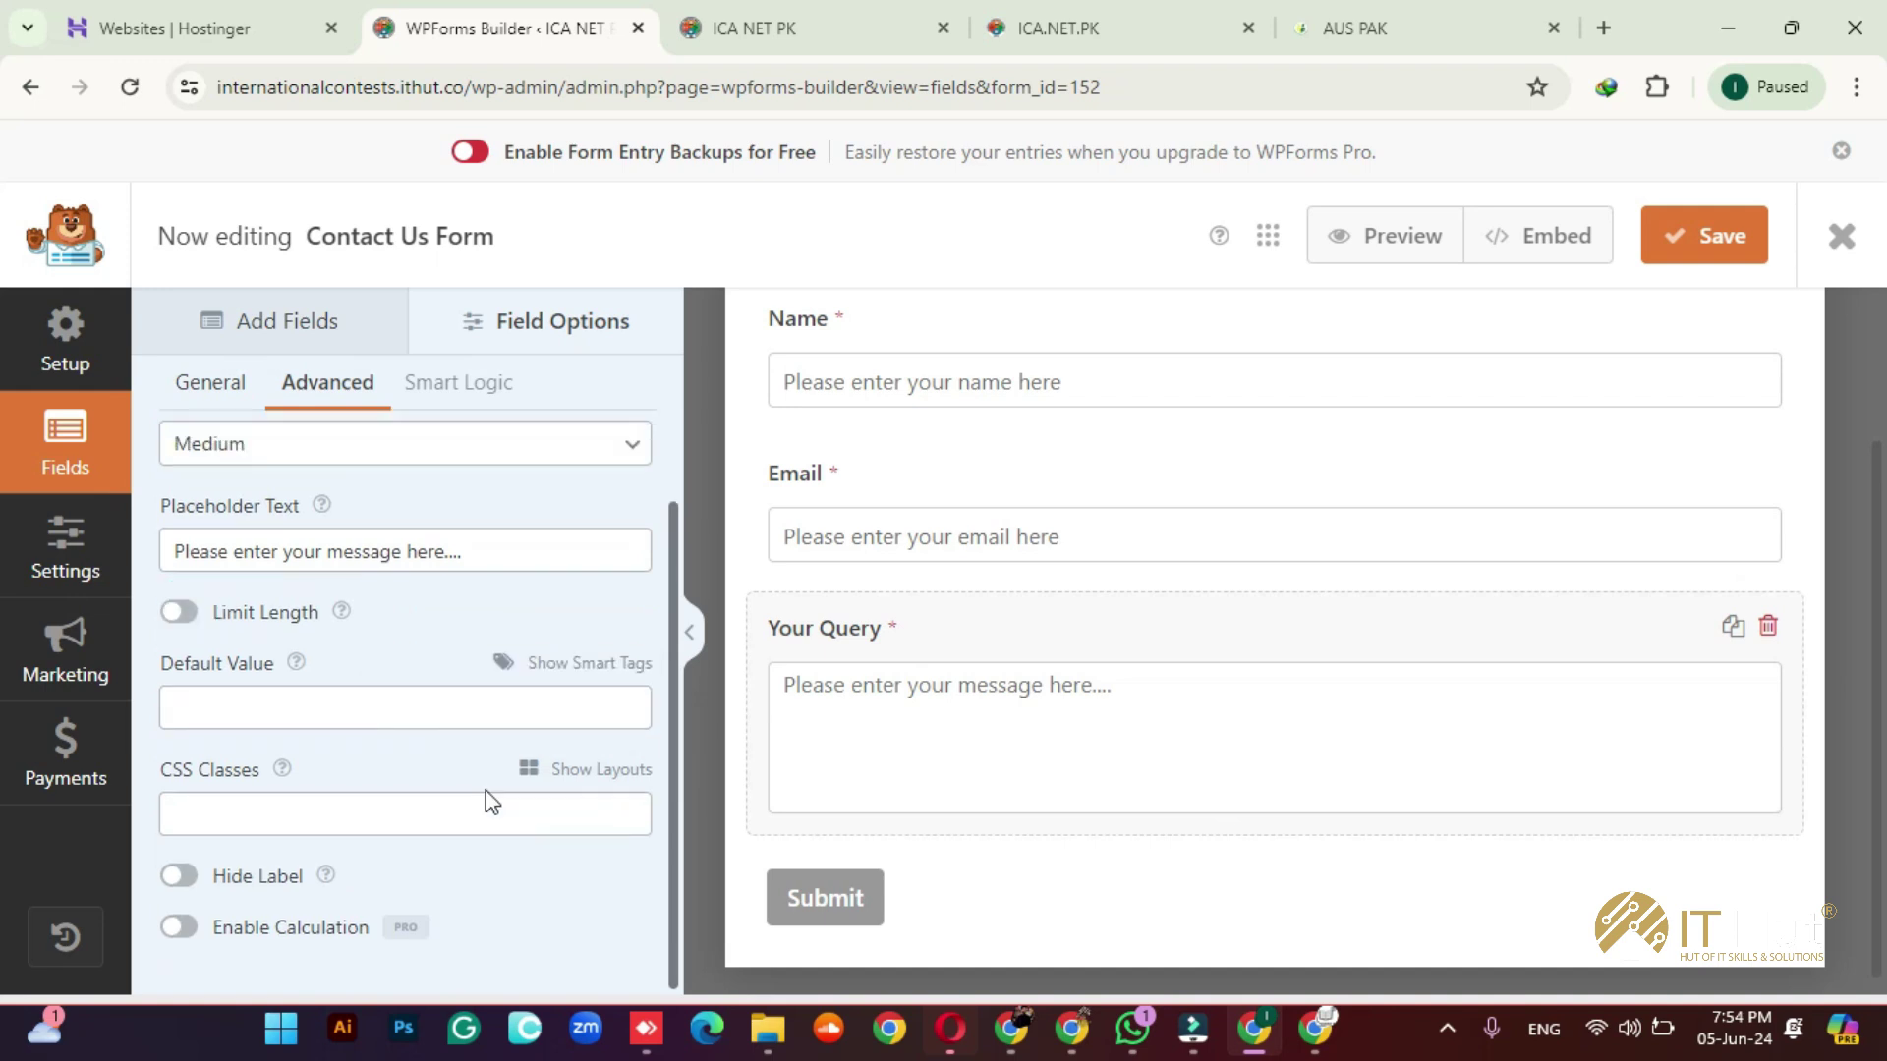
Step: Save the form and look through the standard and fancy field types that can be added
left_click(1684, 249)
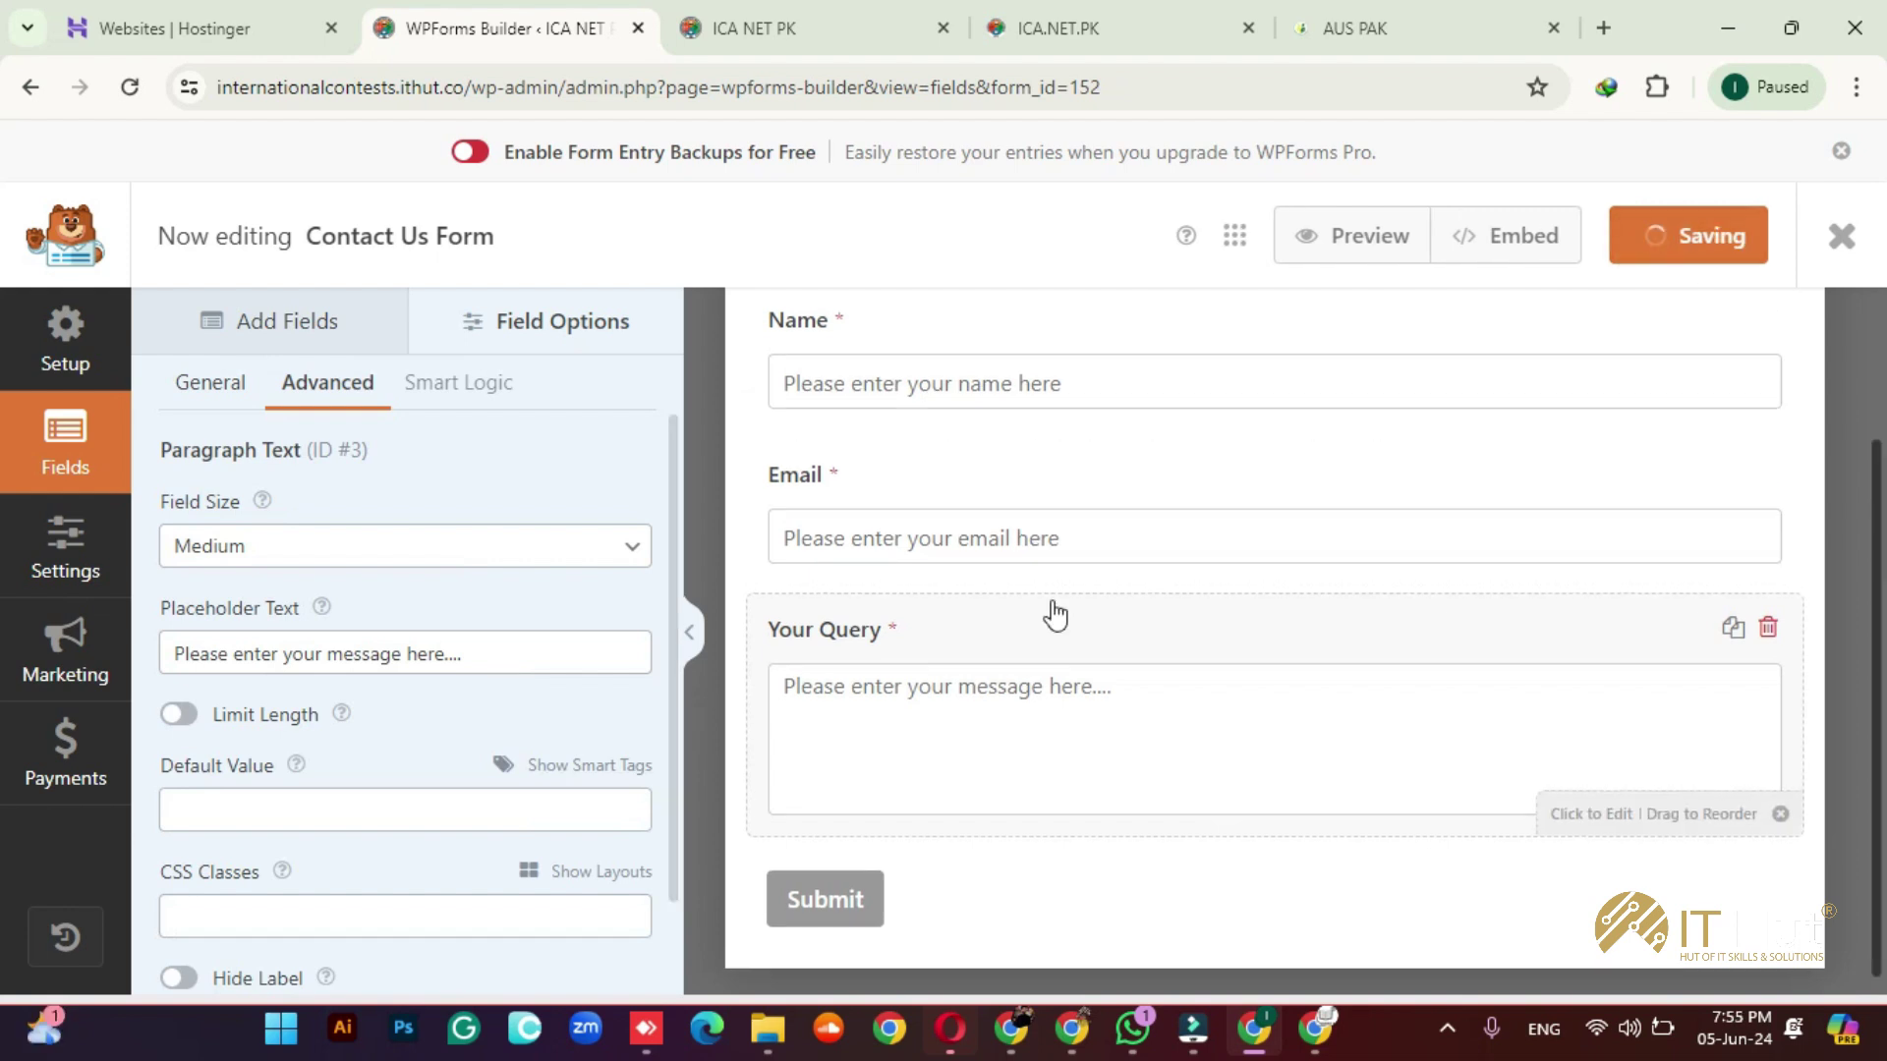
scroll(1057, 609, "up", 2)
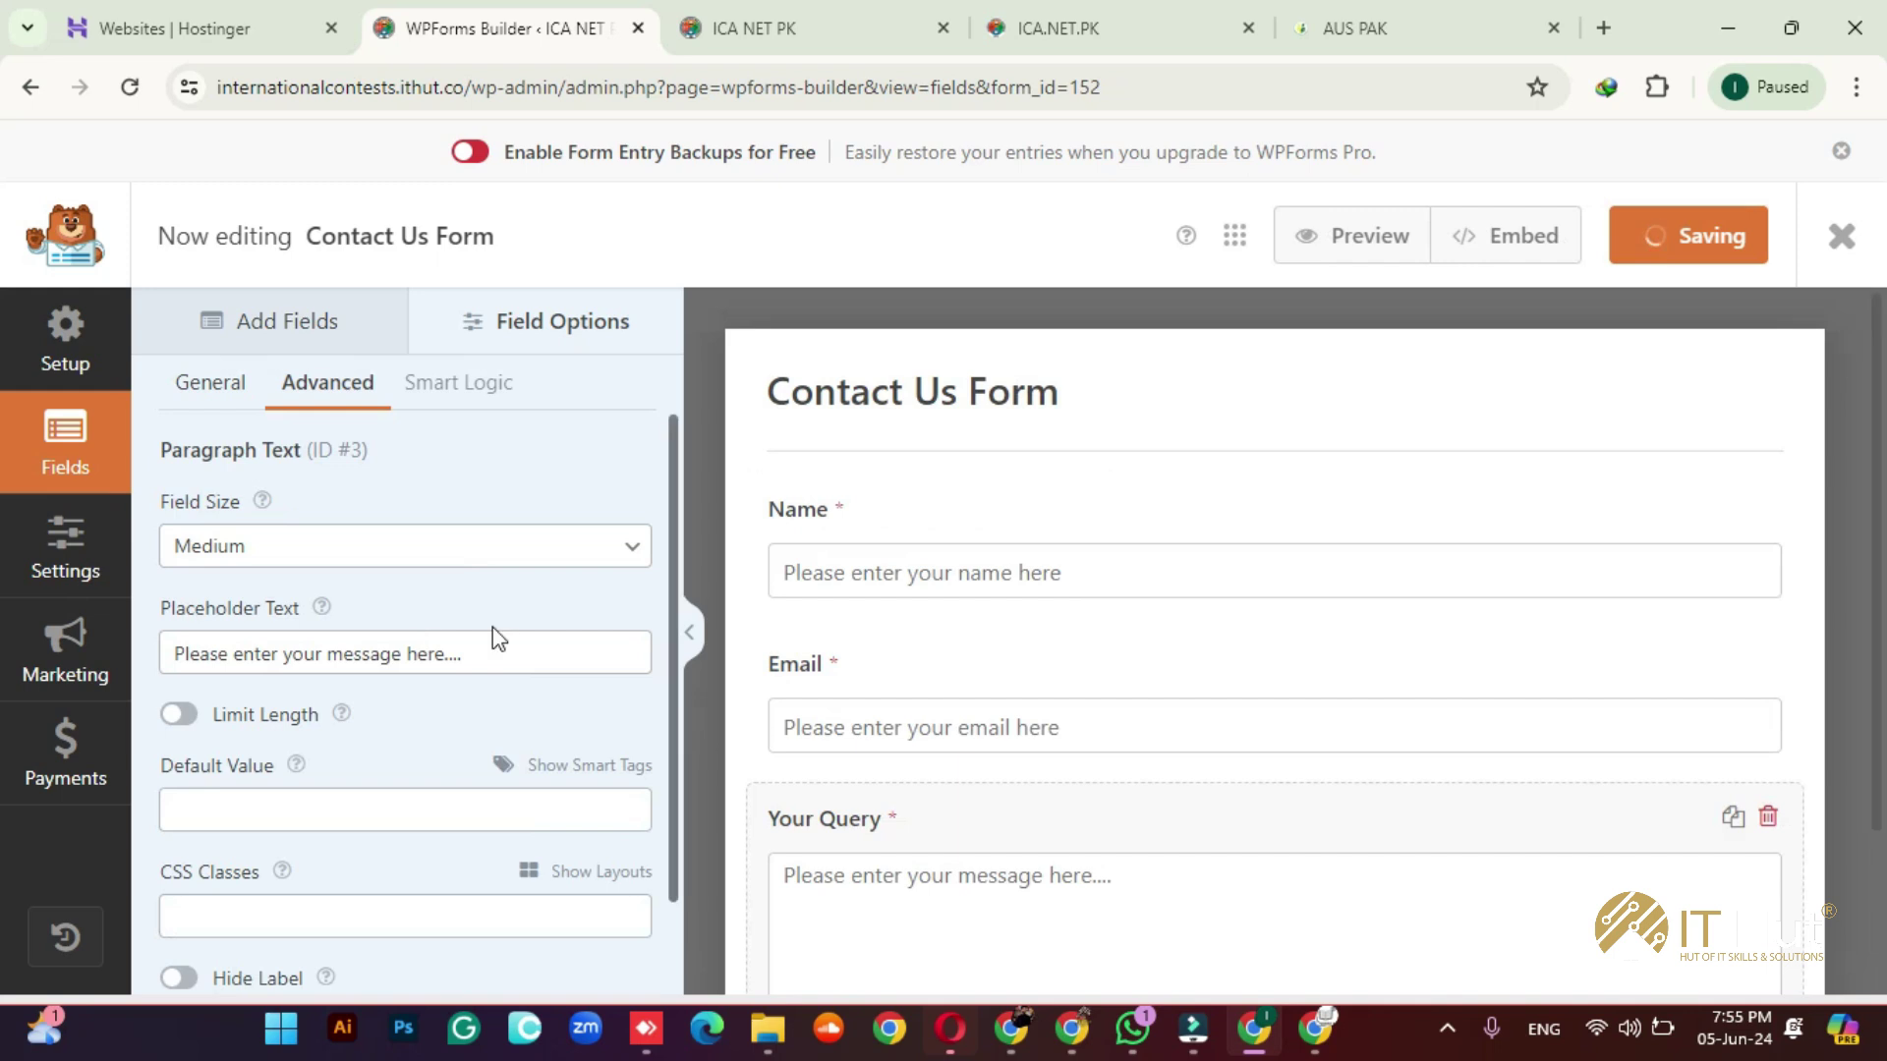
left_click(270, 310)
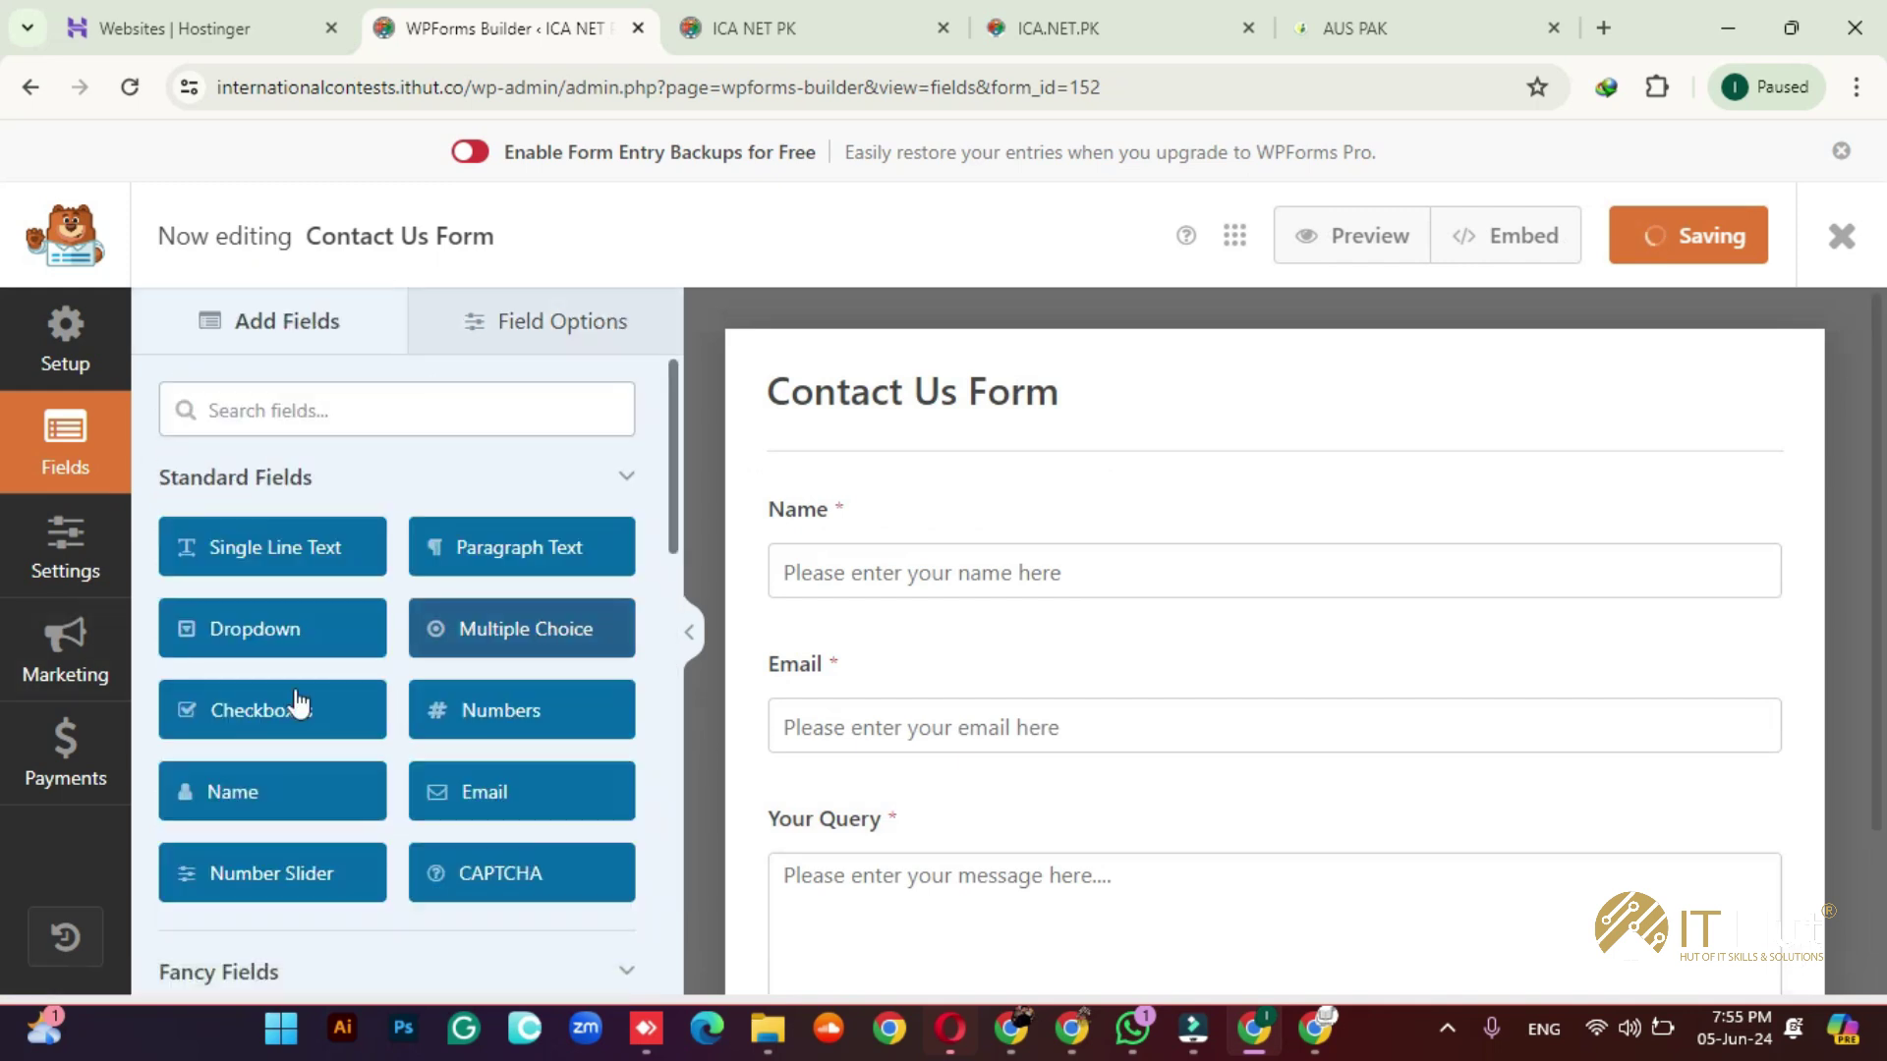
scroll(458, 658, "down", 4)
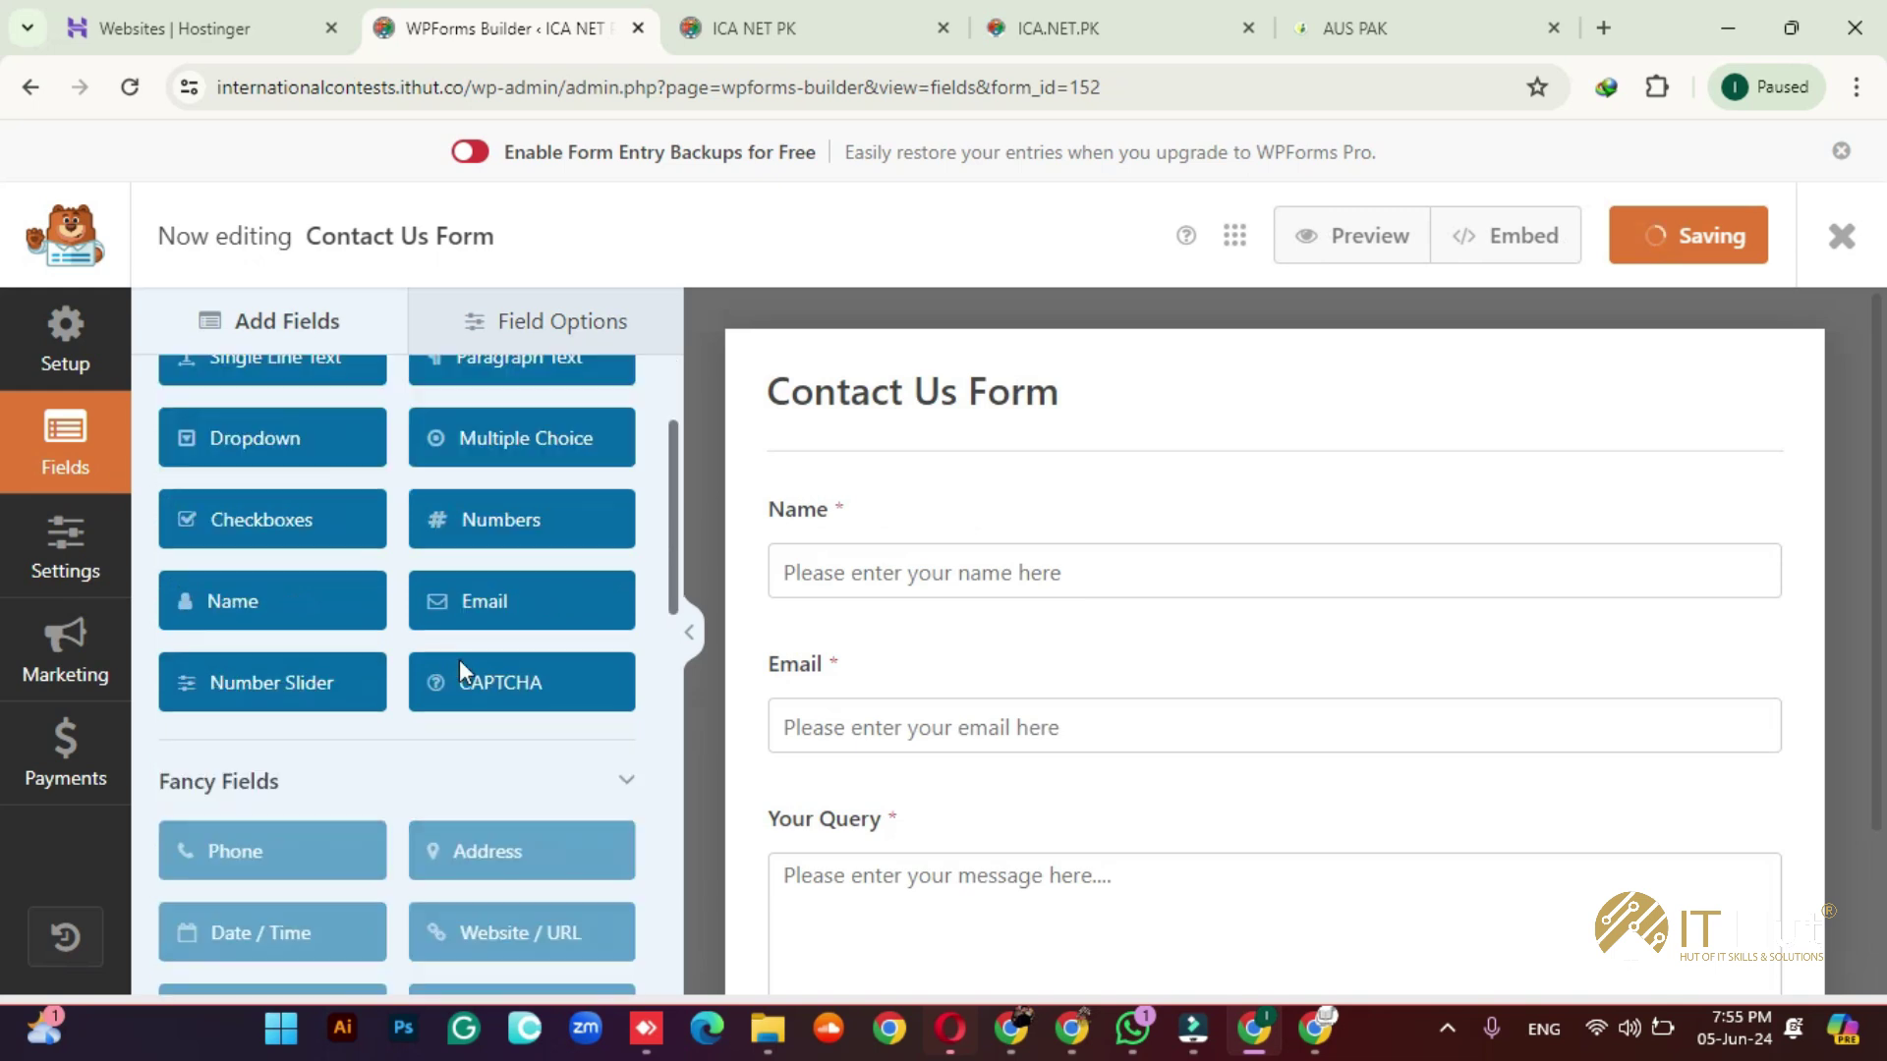
scroll(475, 663, "up", 1)
scroll(472, 656, "down", 10)
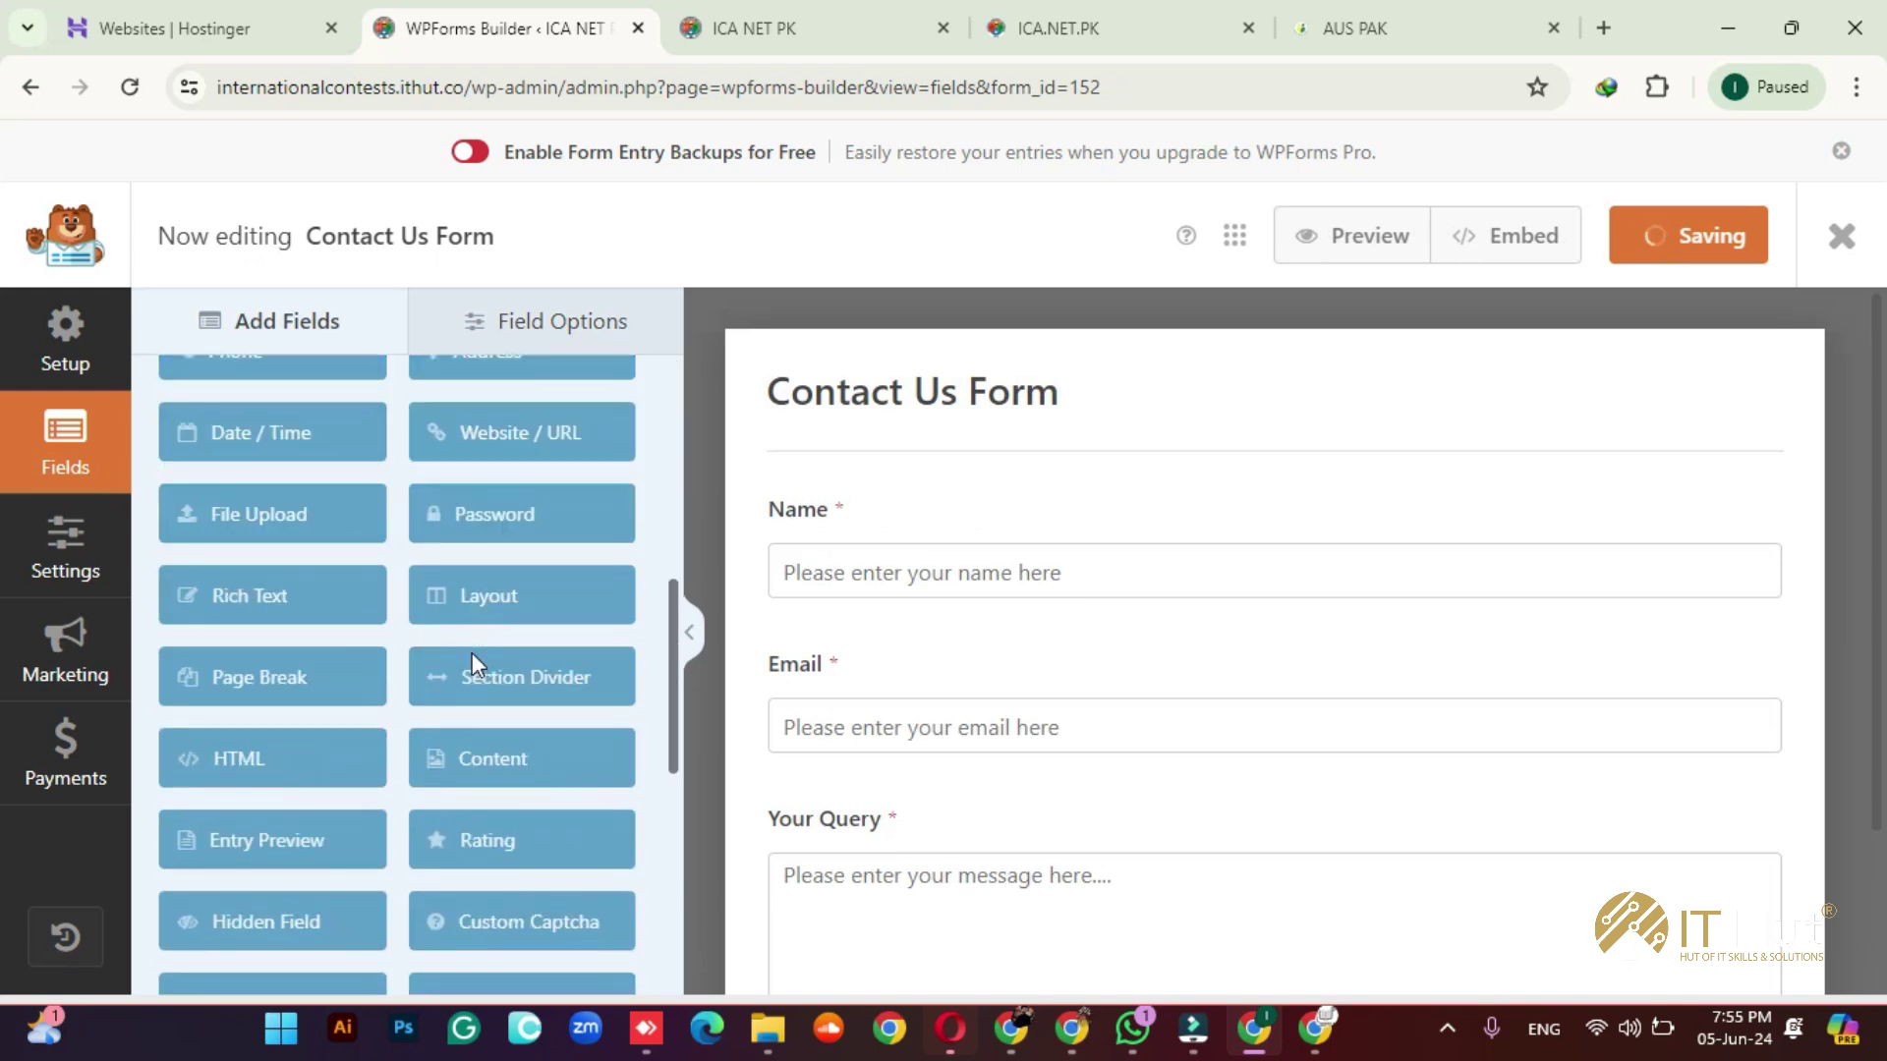
scroll(531, 658, "up", 15)
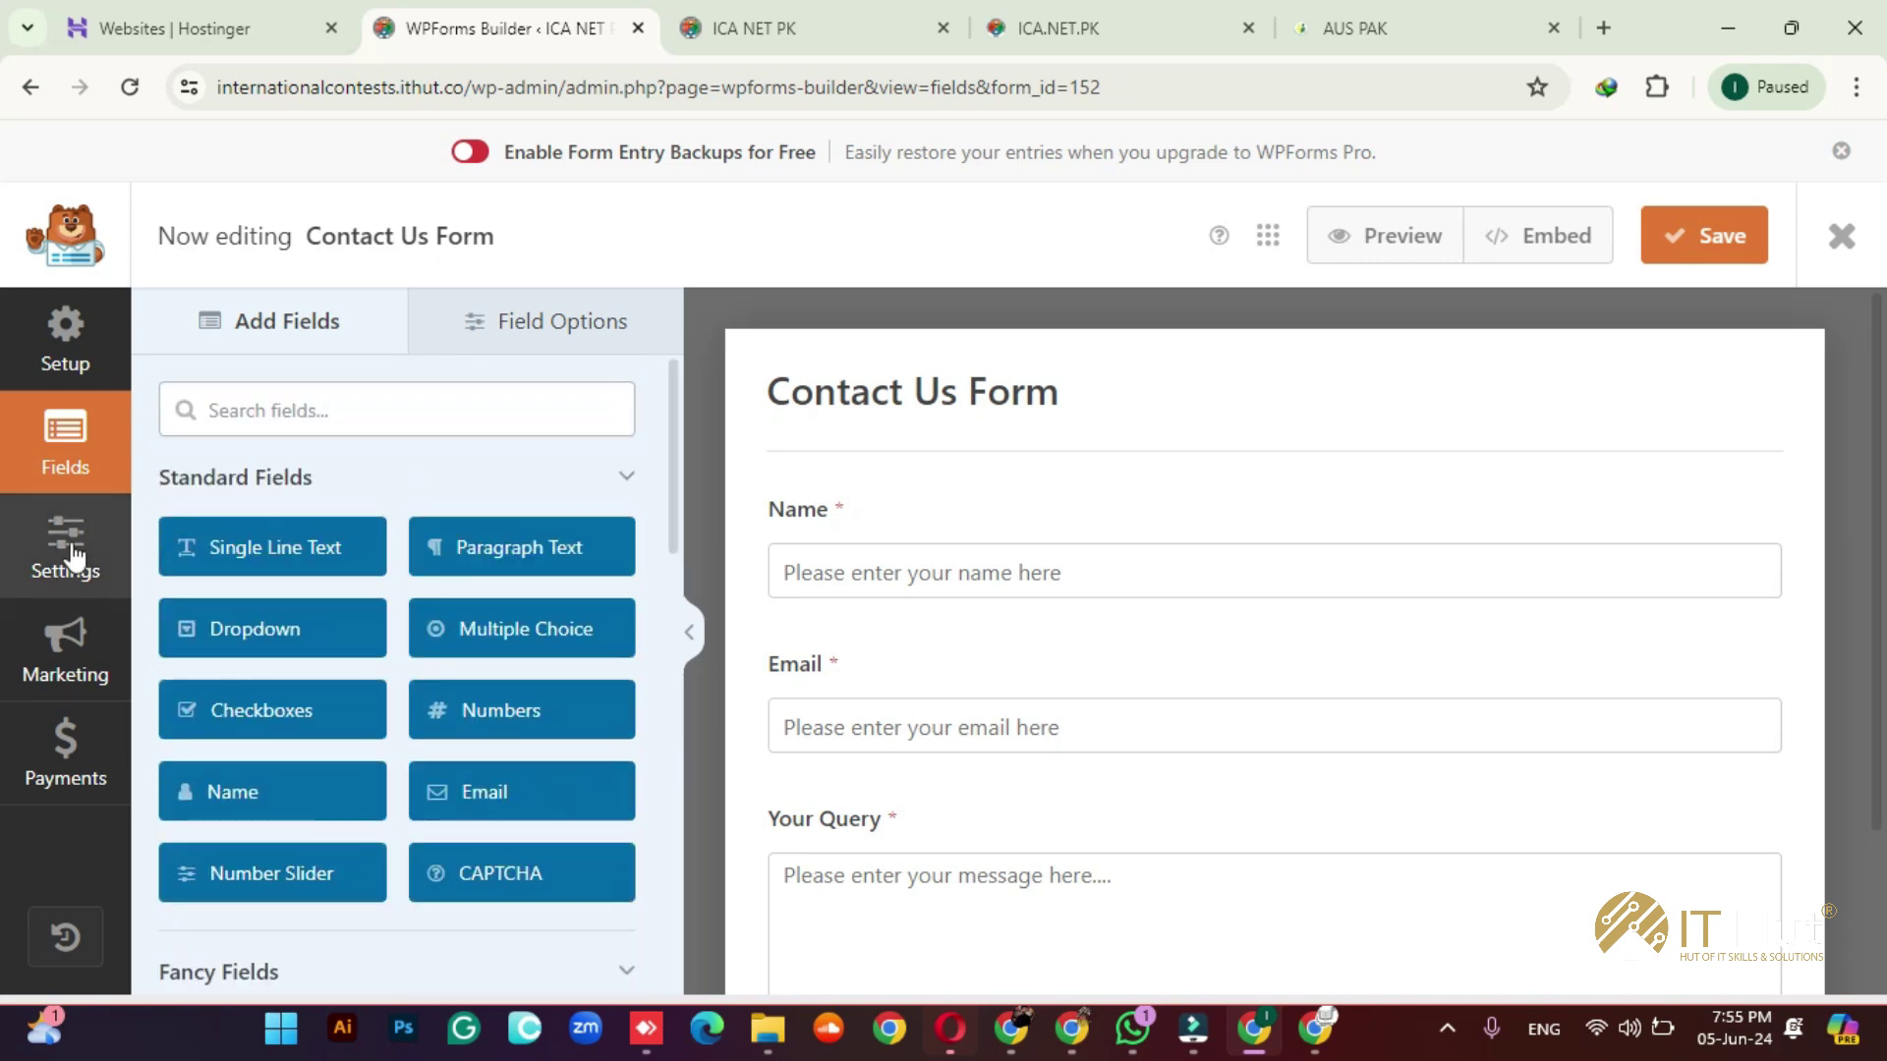
Step: Set the form's submit button text to "Send Now" in the general settings and expand the advanced options there
left_click(74, 555)
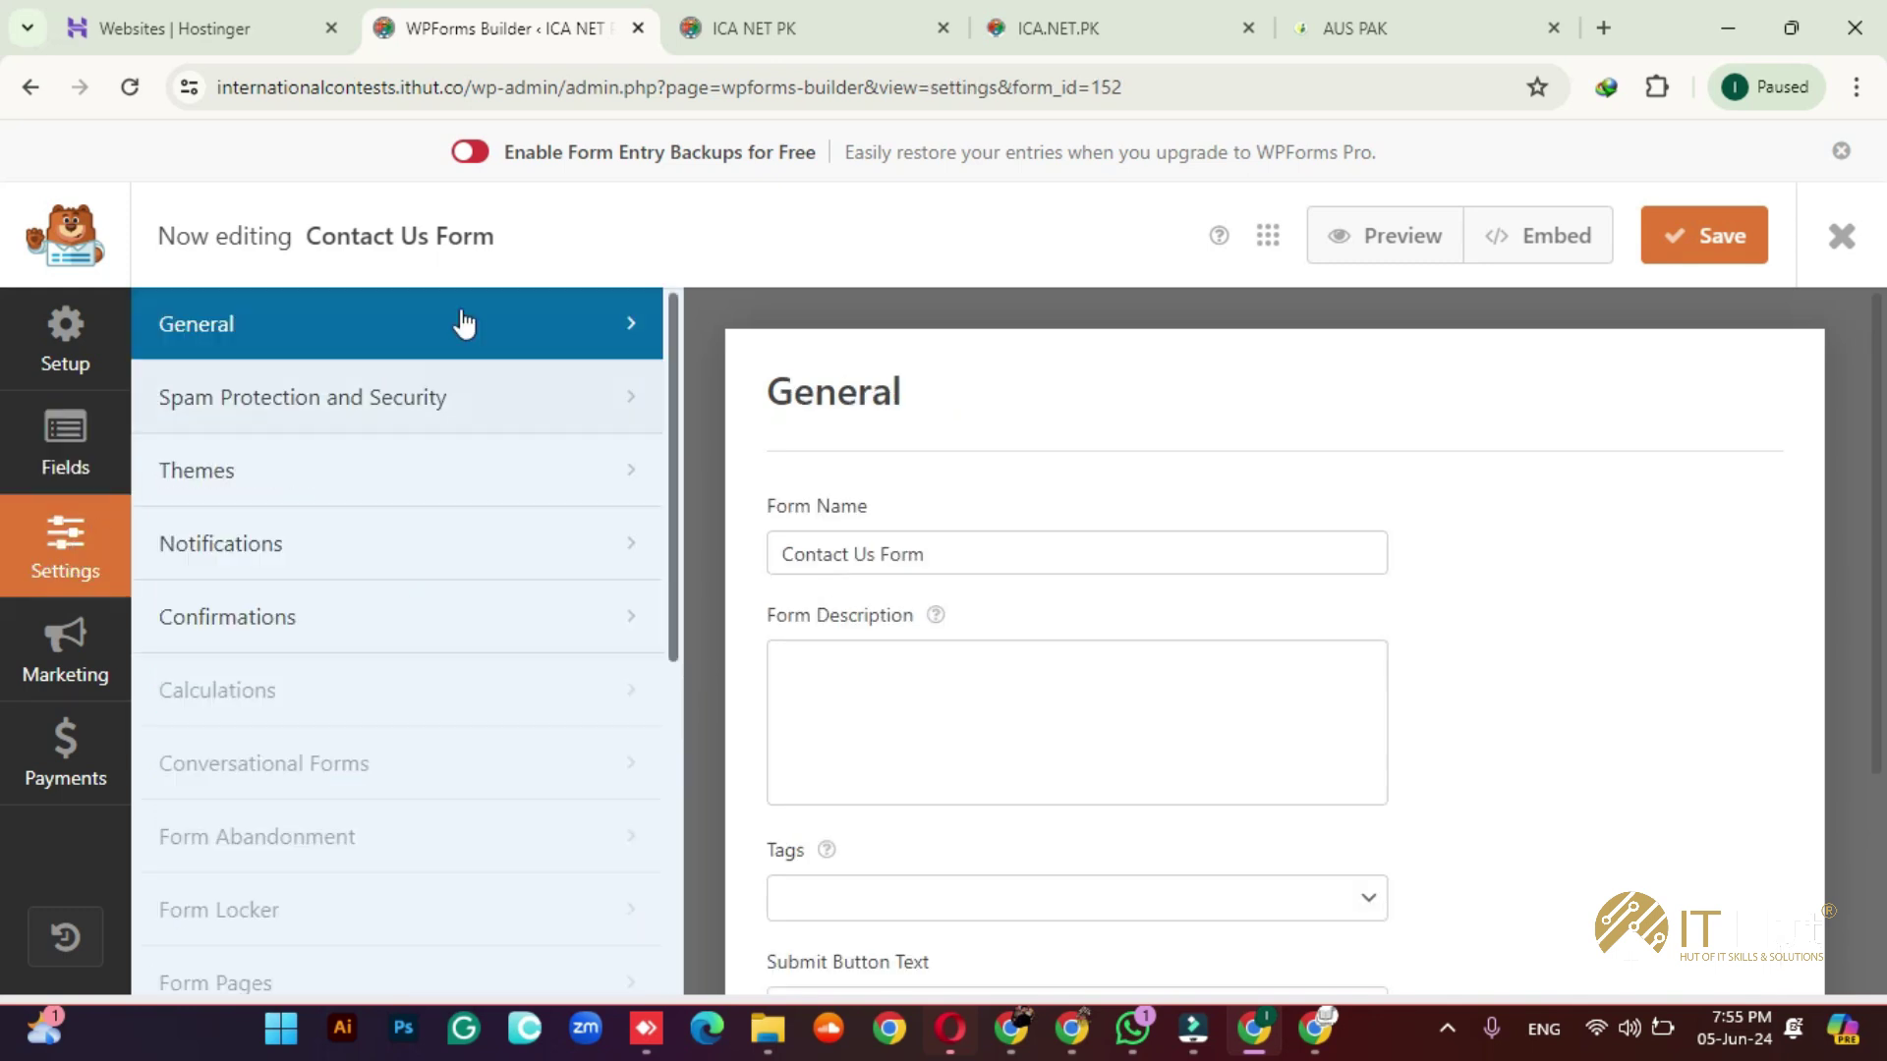
scroll(932, 438, "down", 2)
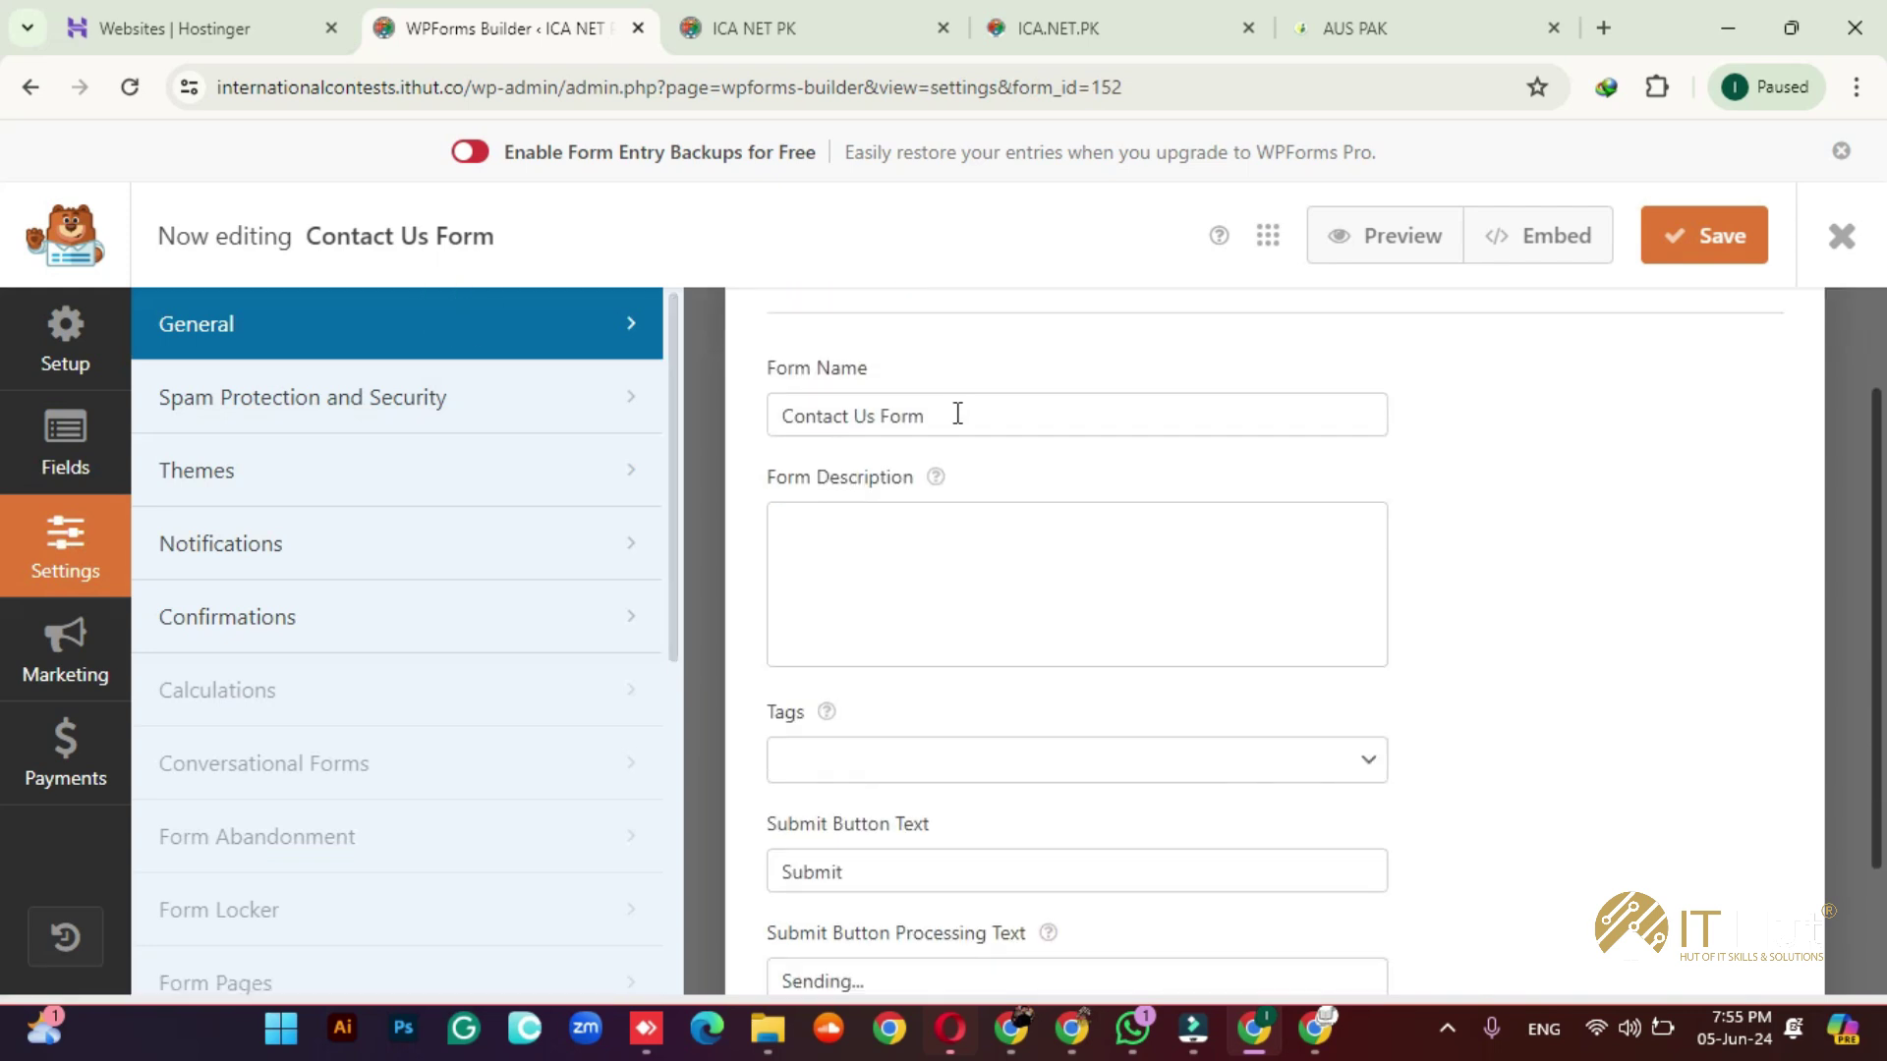
scroll(956, 586, "down", 2)
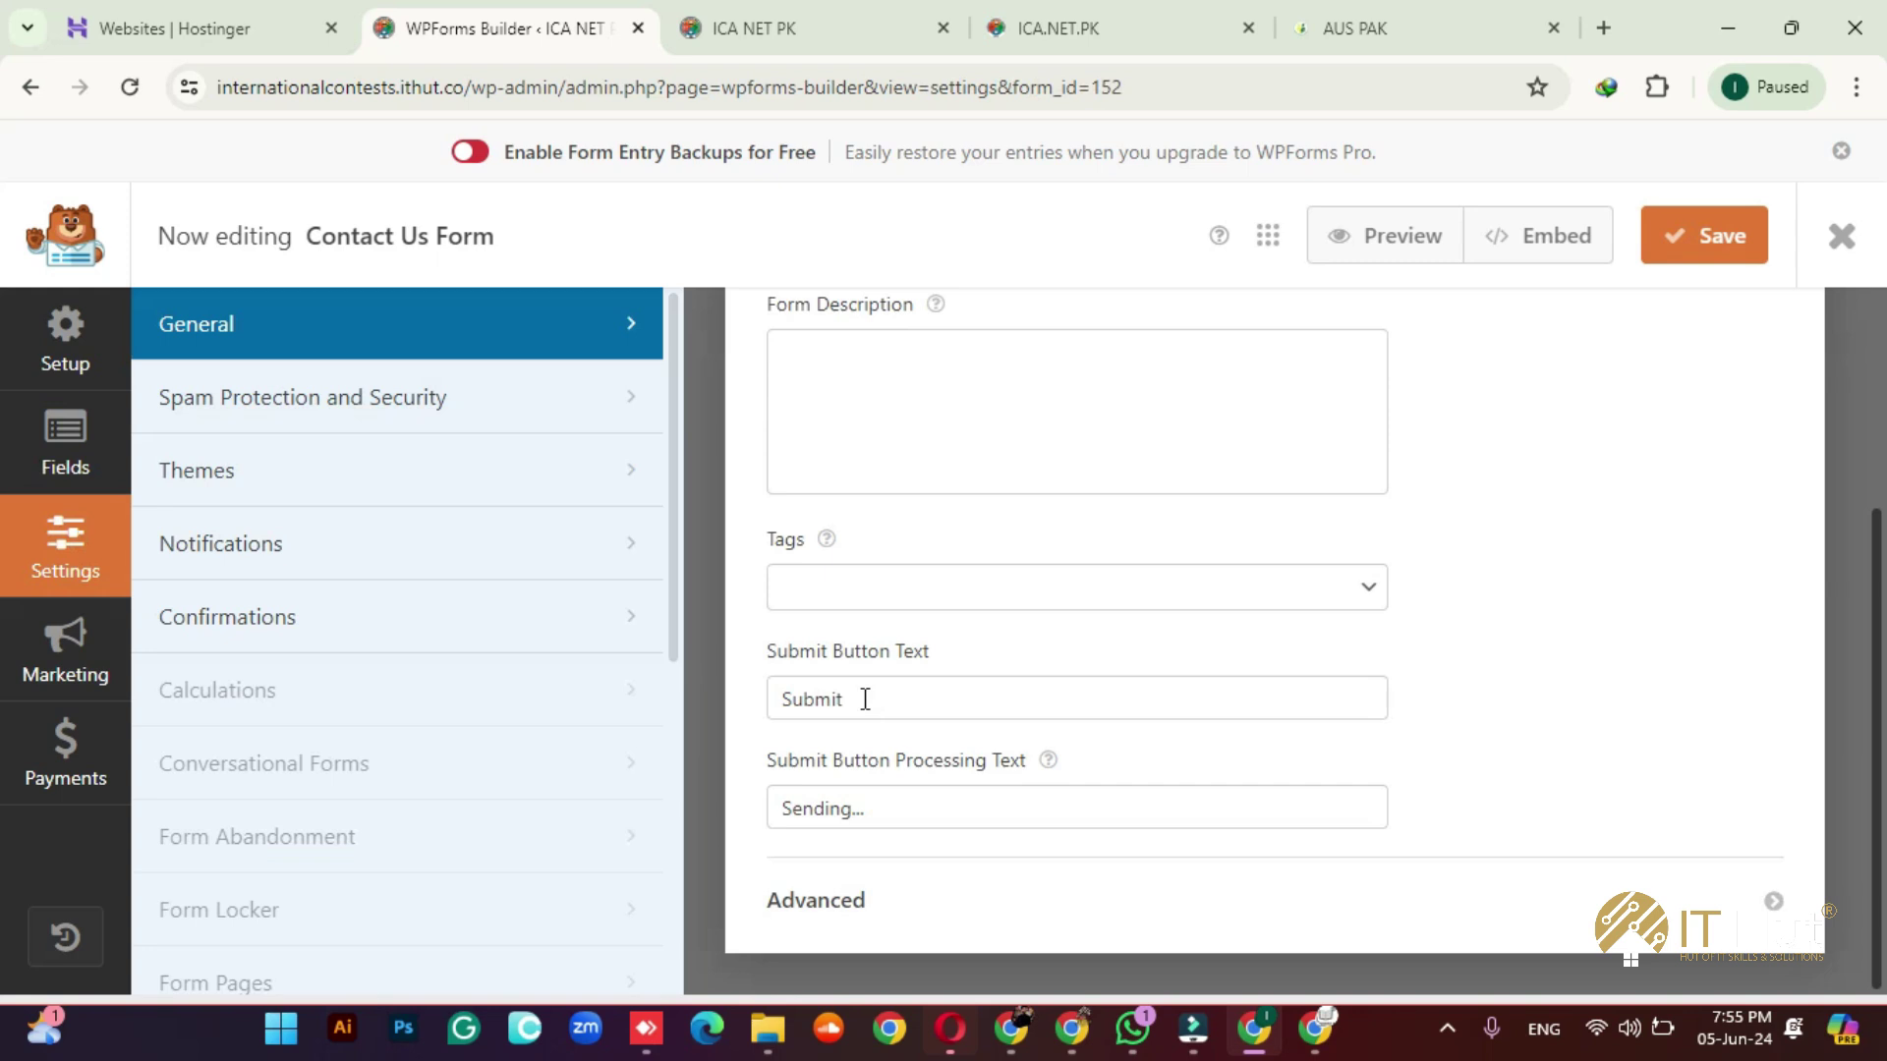
double_click(783, 703)
type("Send ")
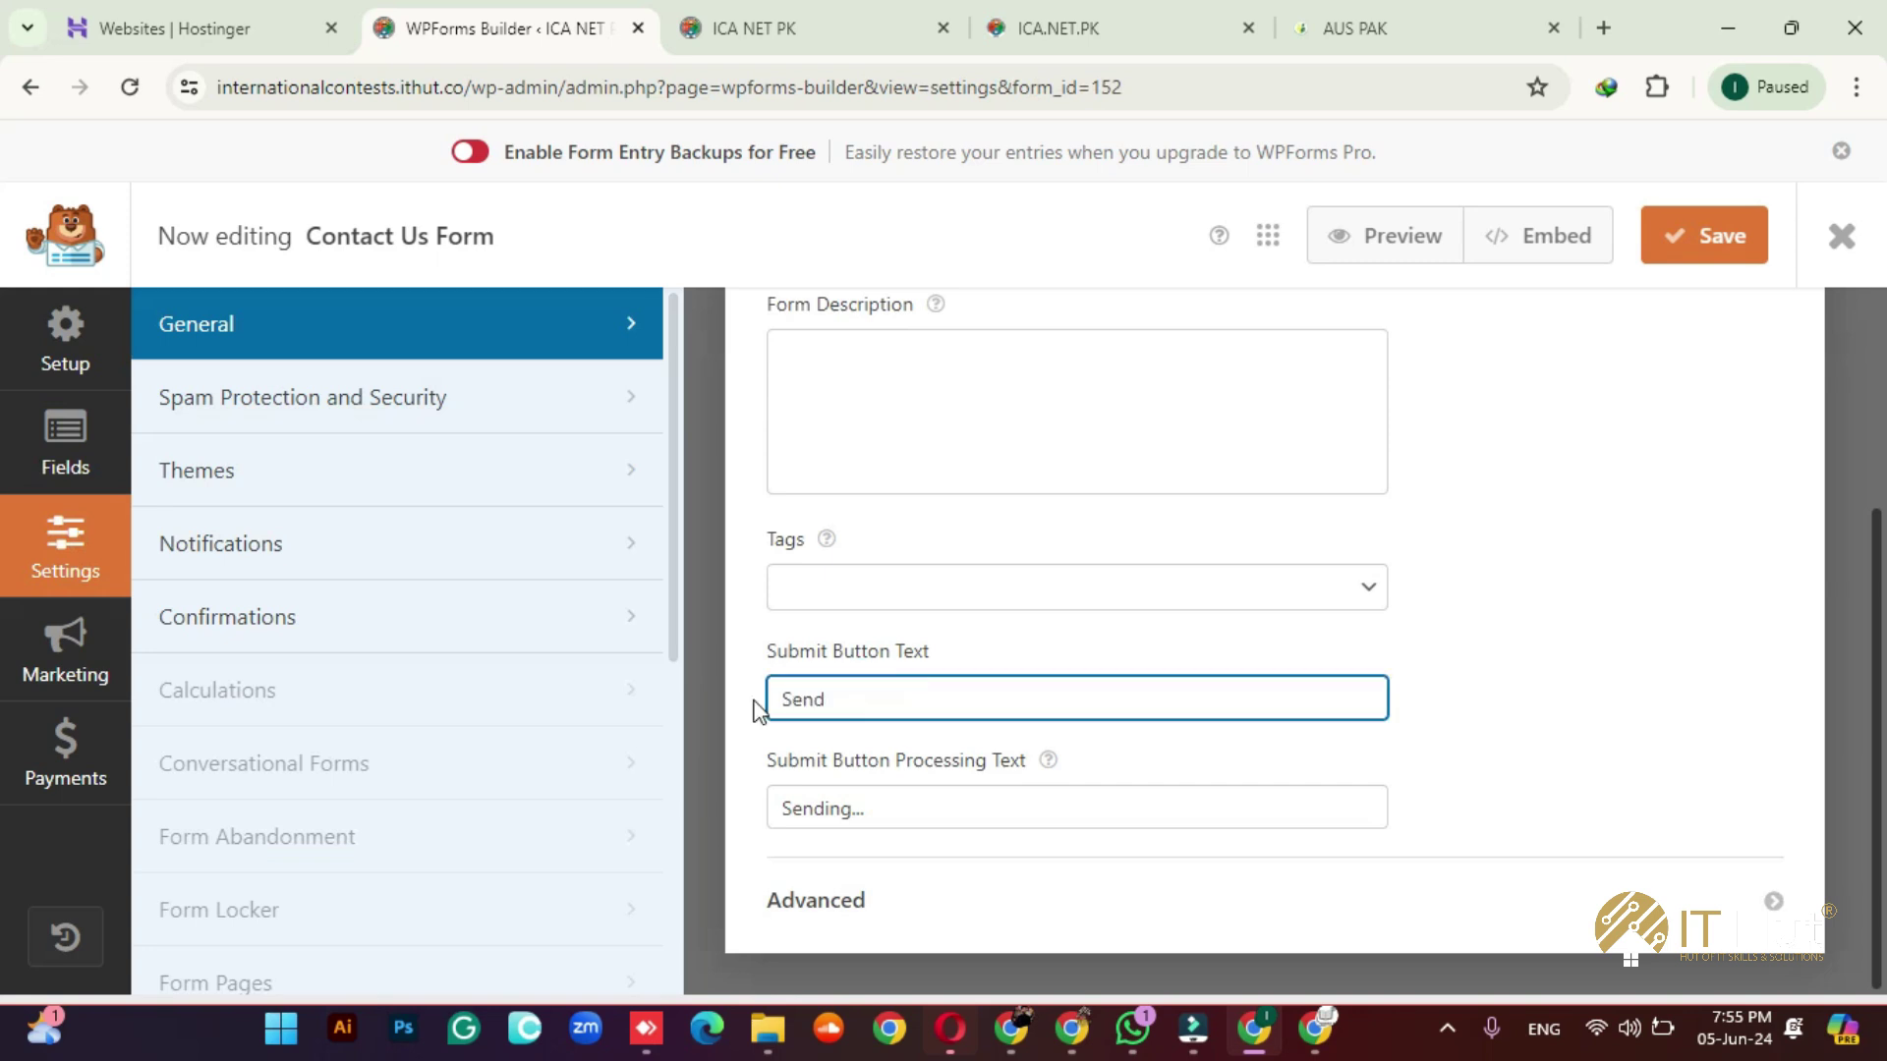
type("Now")
left_click(1200, 888)
scroll(1120, 865, "down", 3)
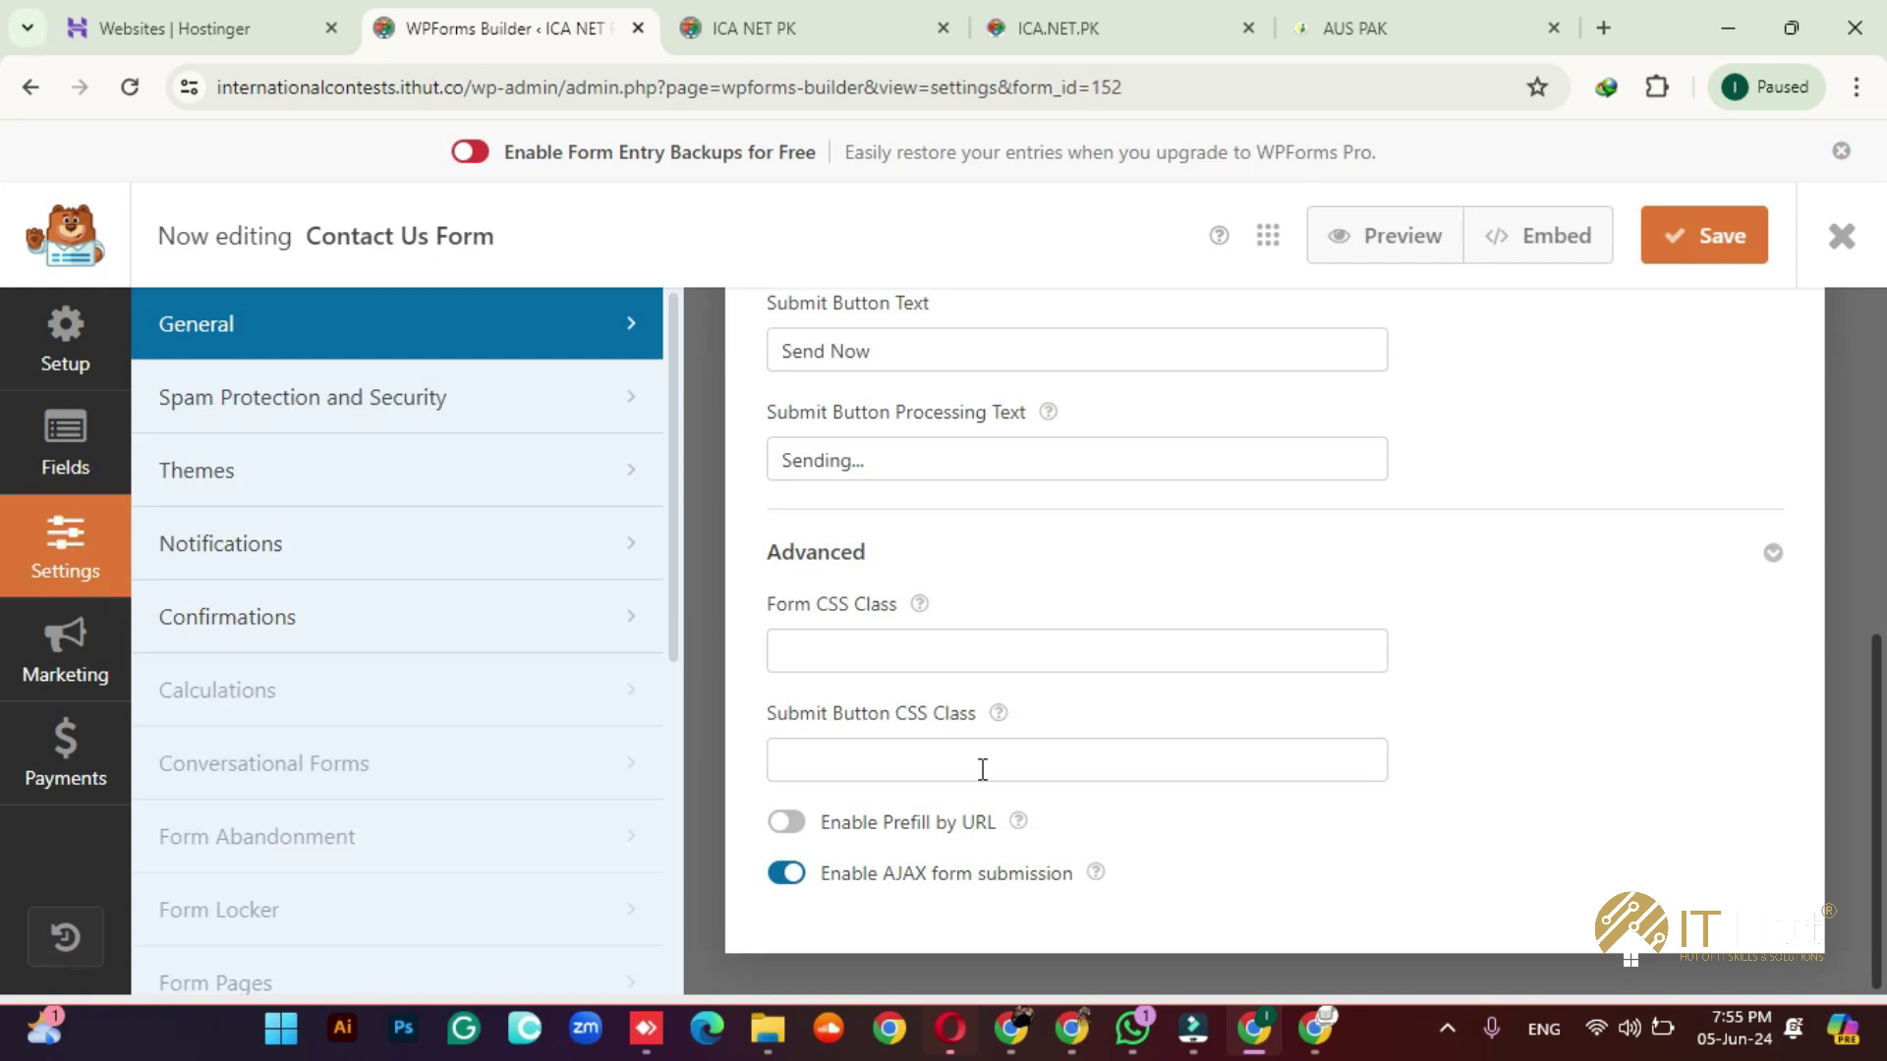
scroll(981, 766, "up", 1)
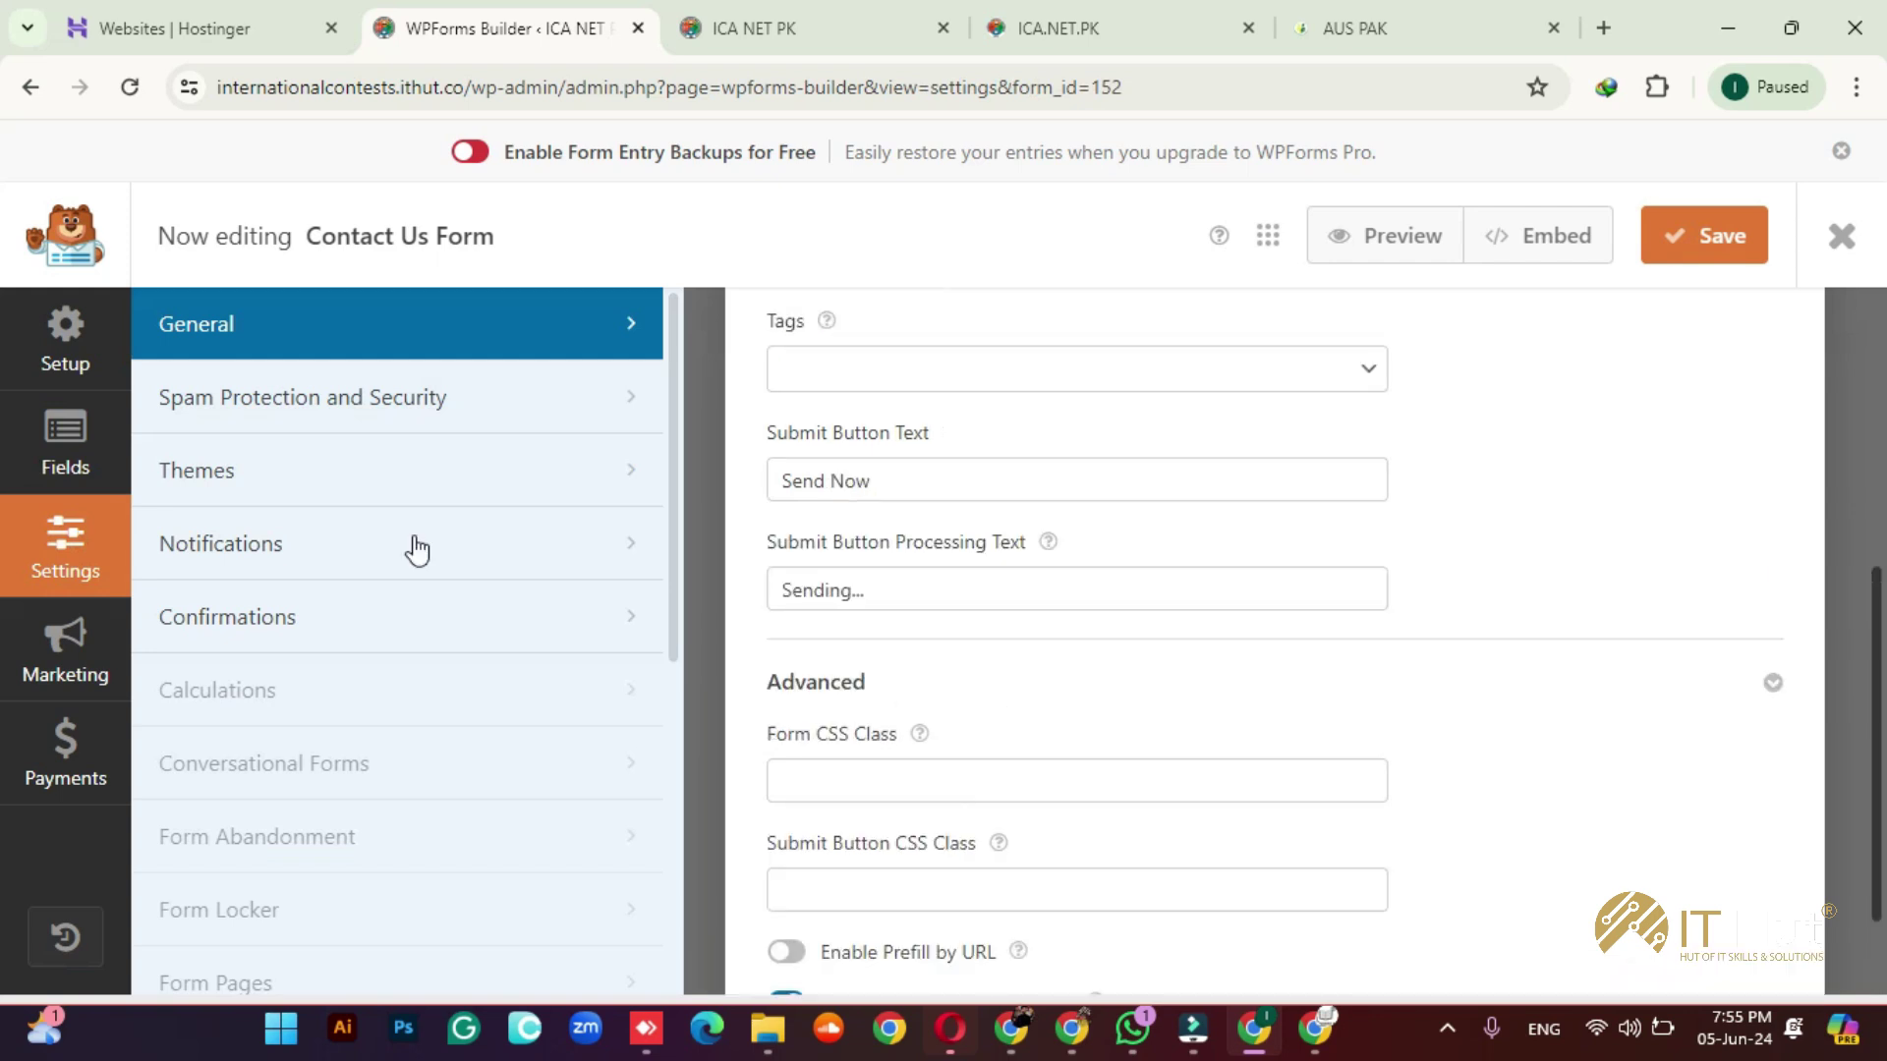
Step: Examine the form's spam protection and security settings, including the available filters and captcha services
left_click(398, 398)
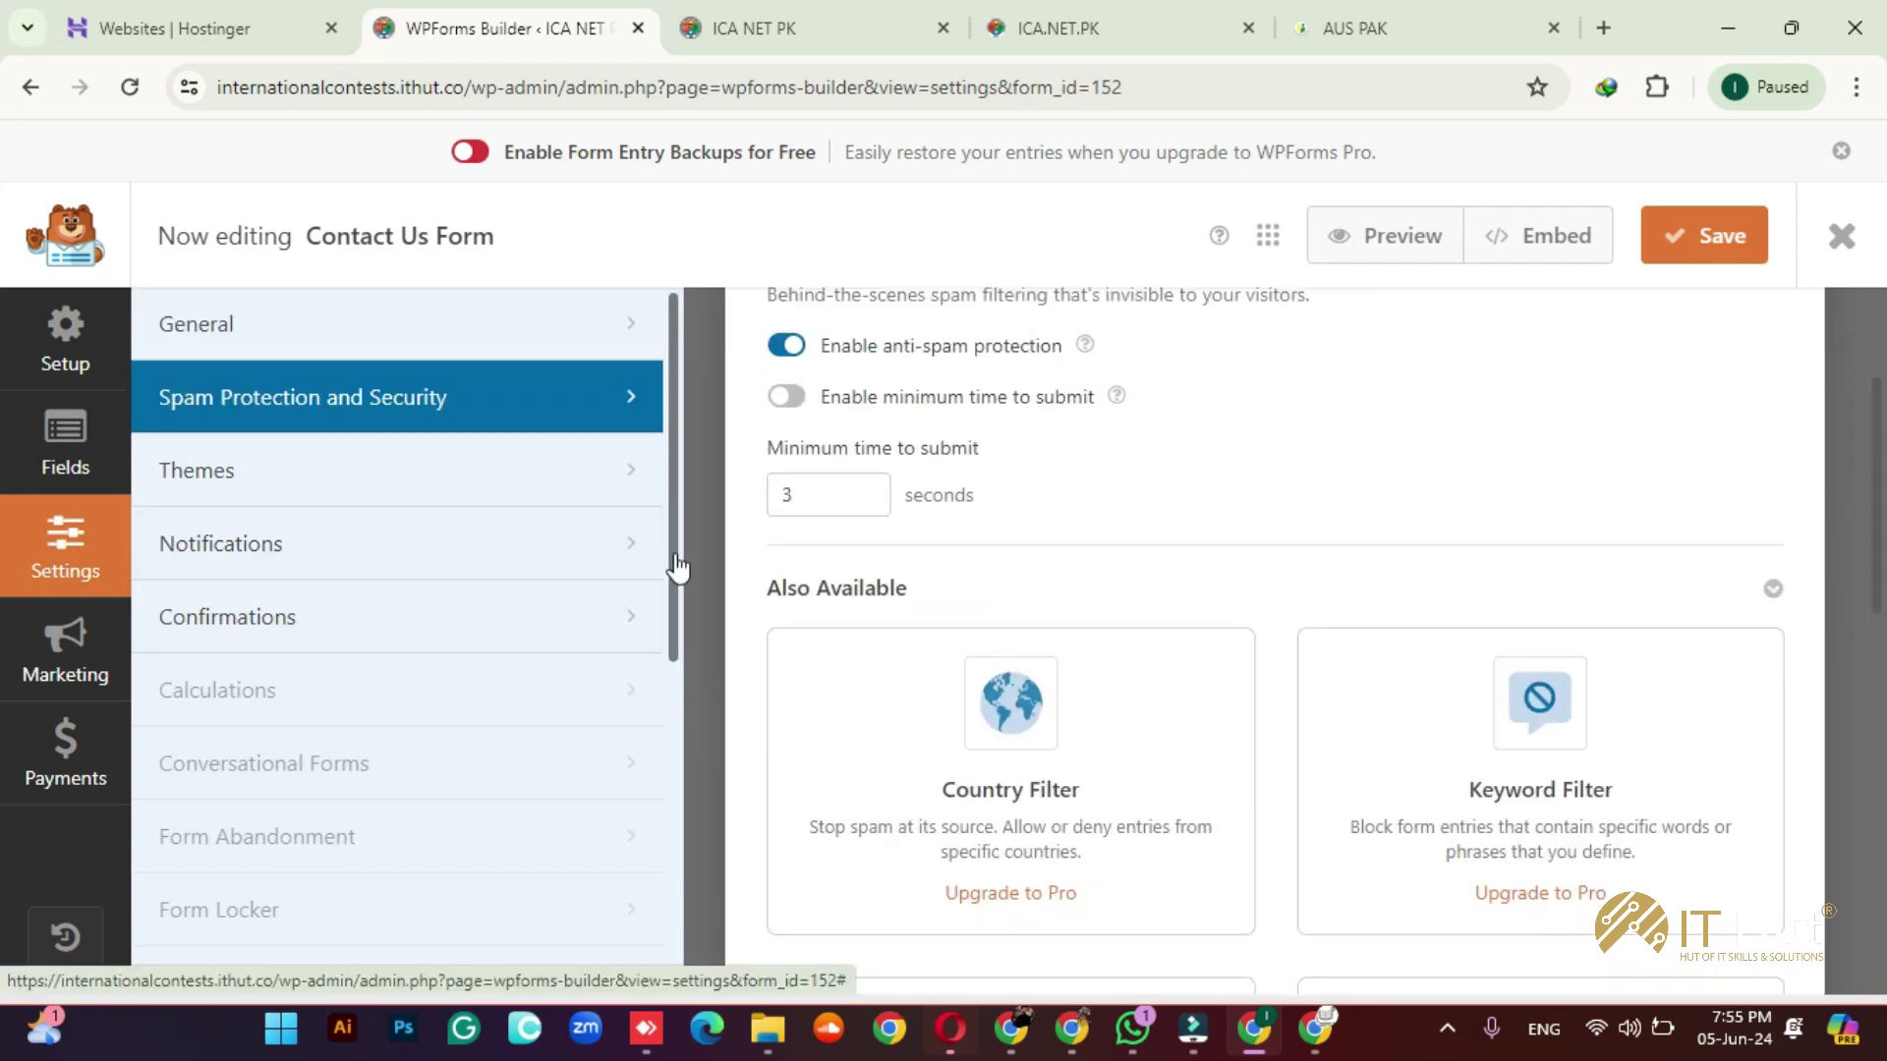
scroll(1032, 567, "up", 2)
scroll(1053, 708, "down", 1)
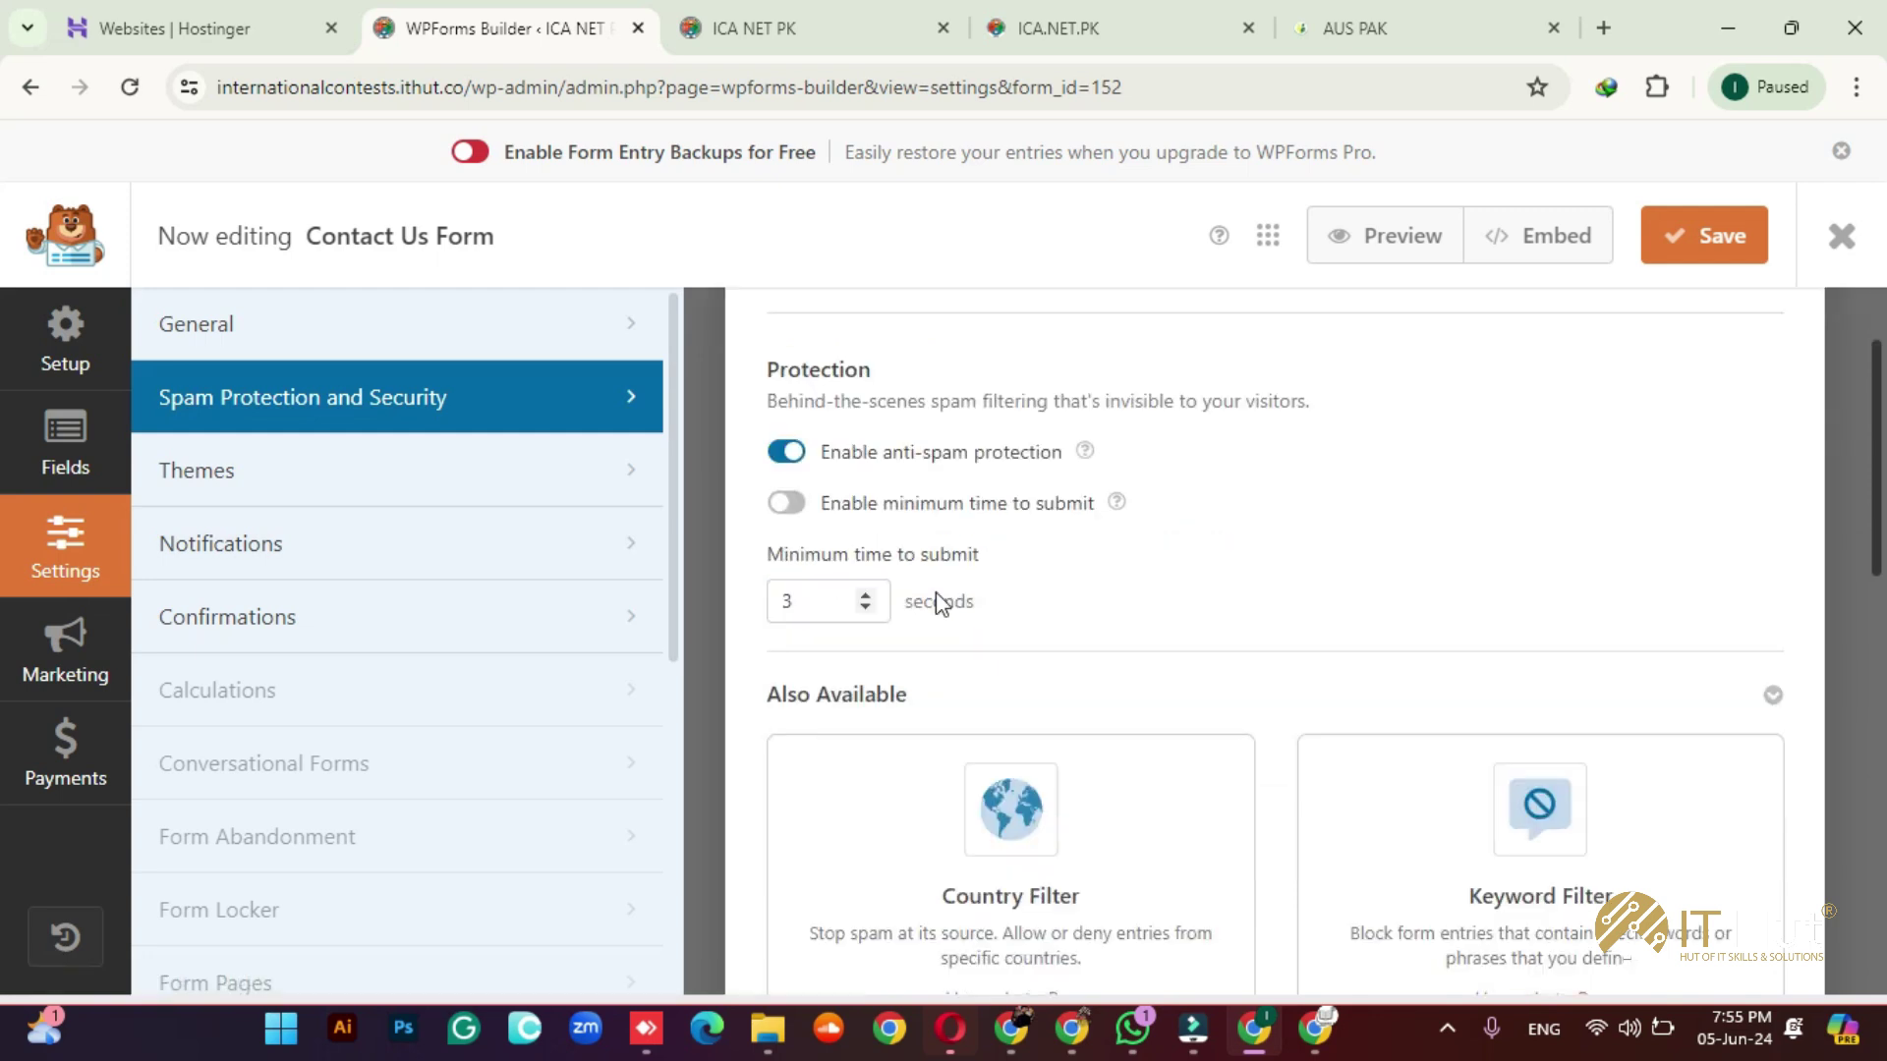
scroll(1098, 776, "down", 3)
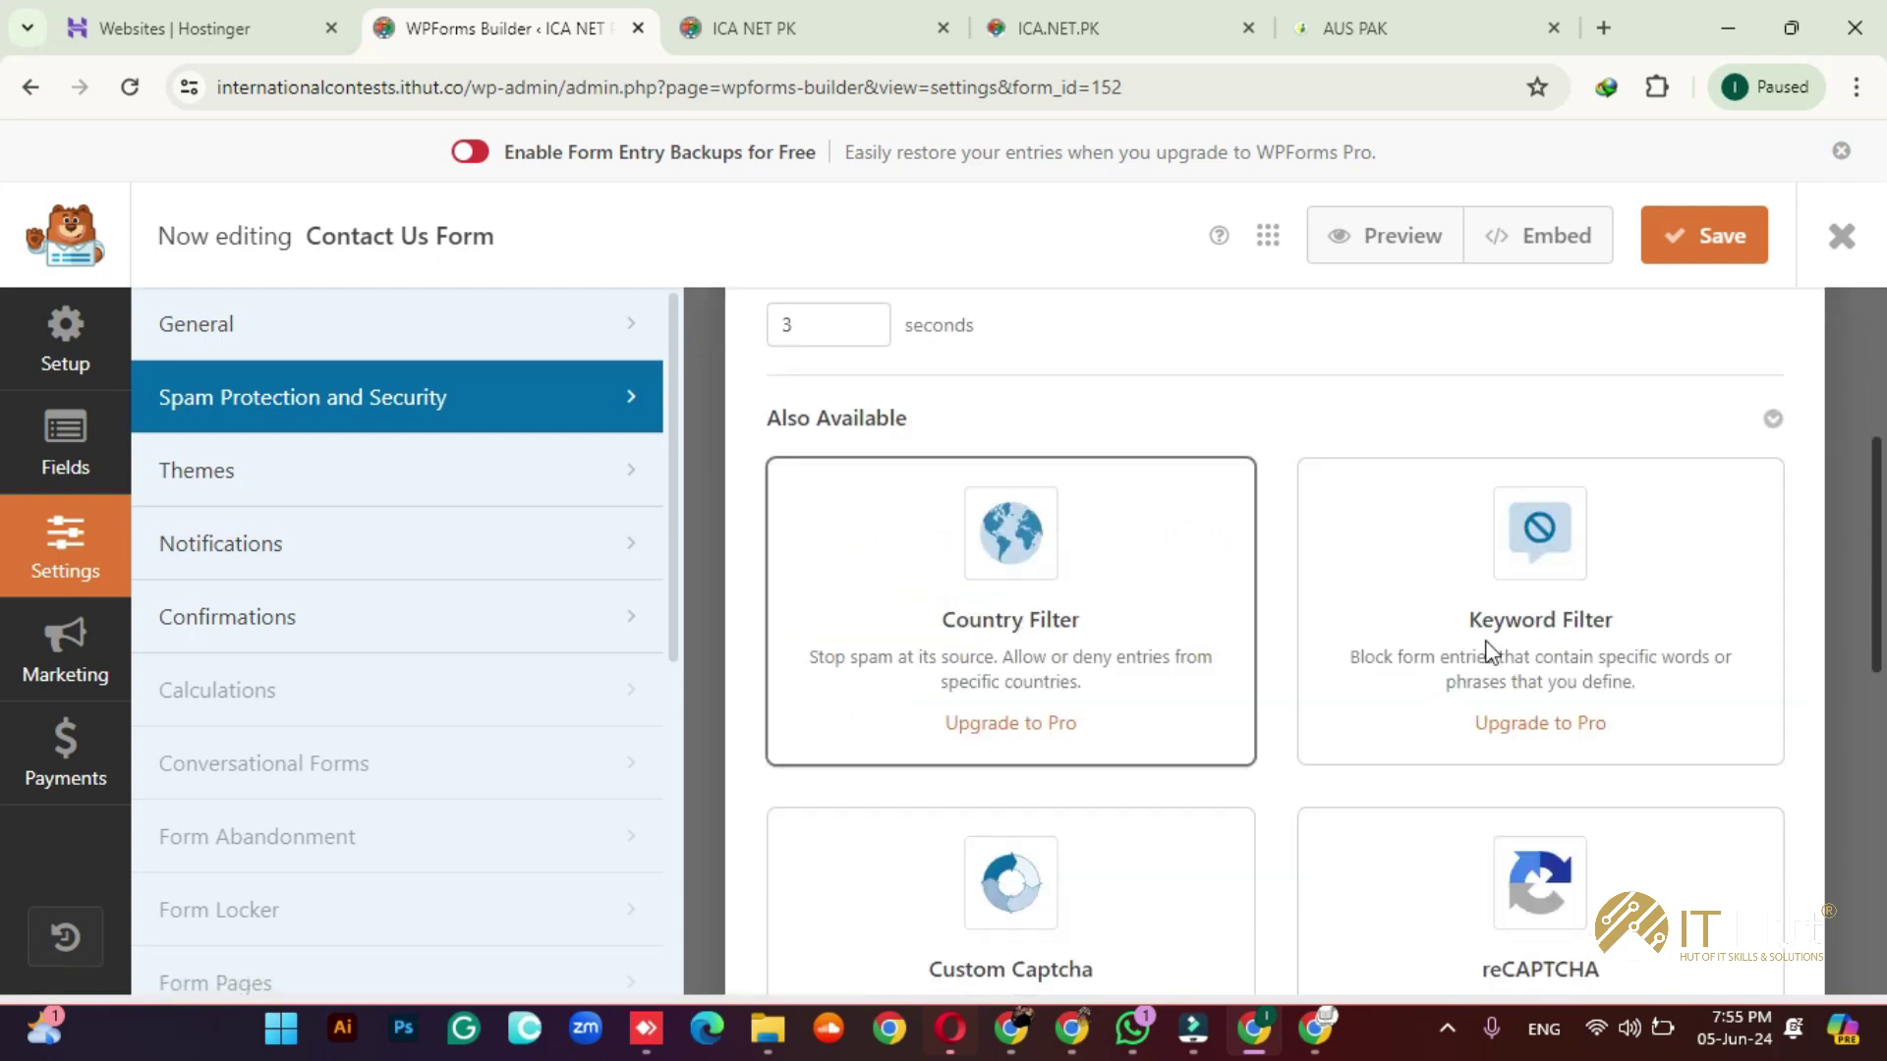
scroll(1489, 658, "down", 3)
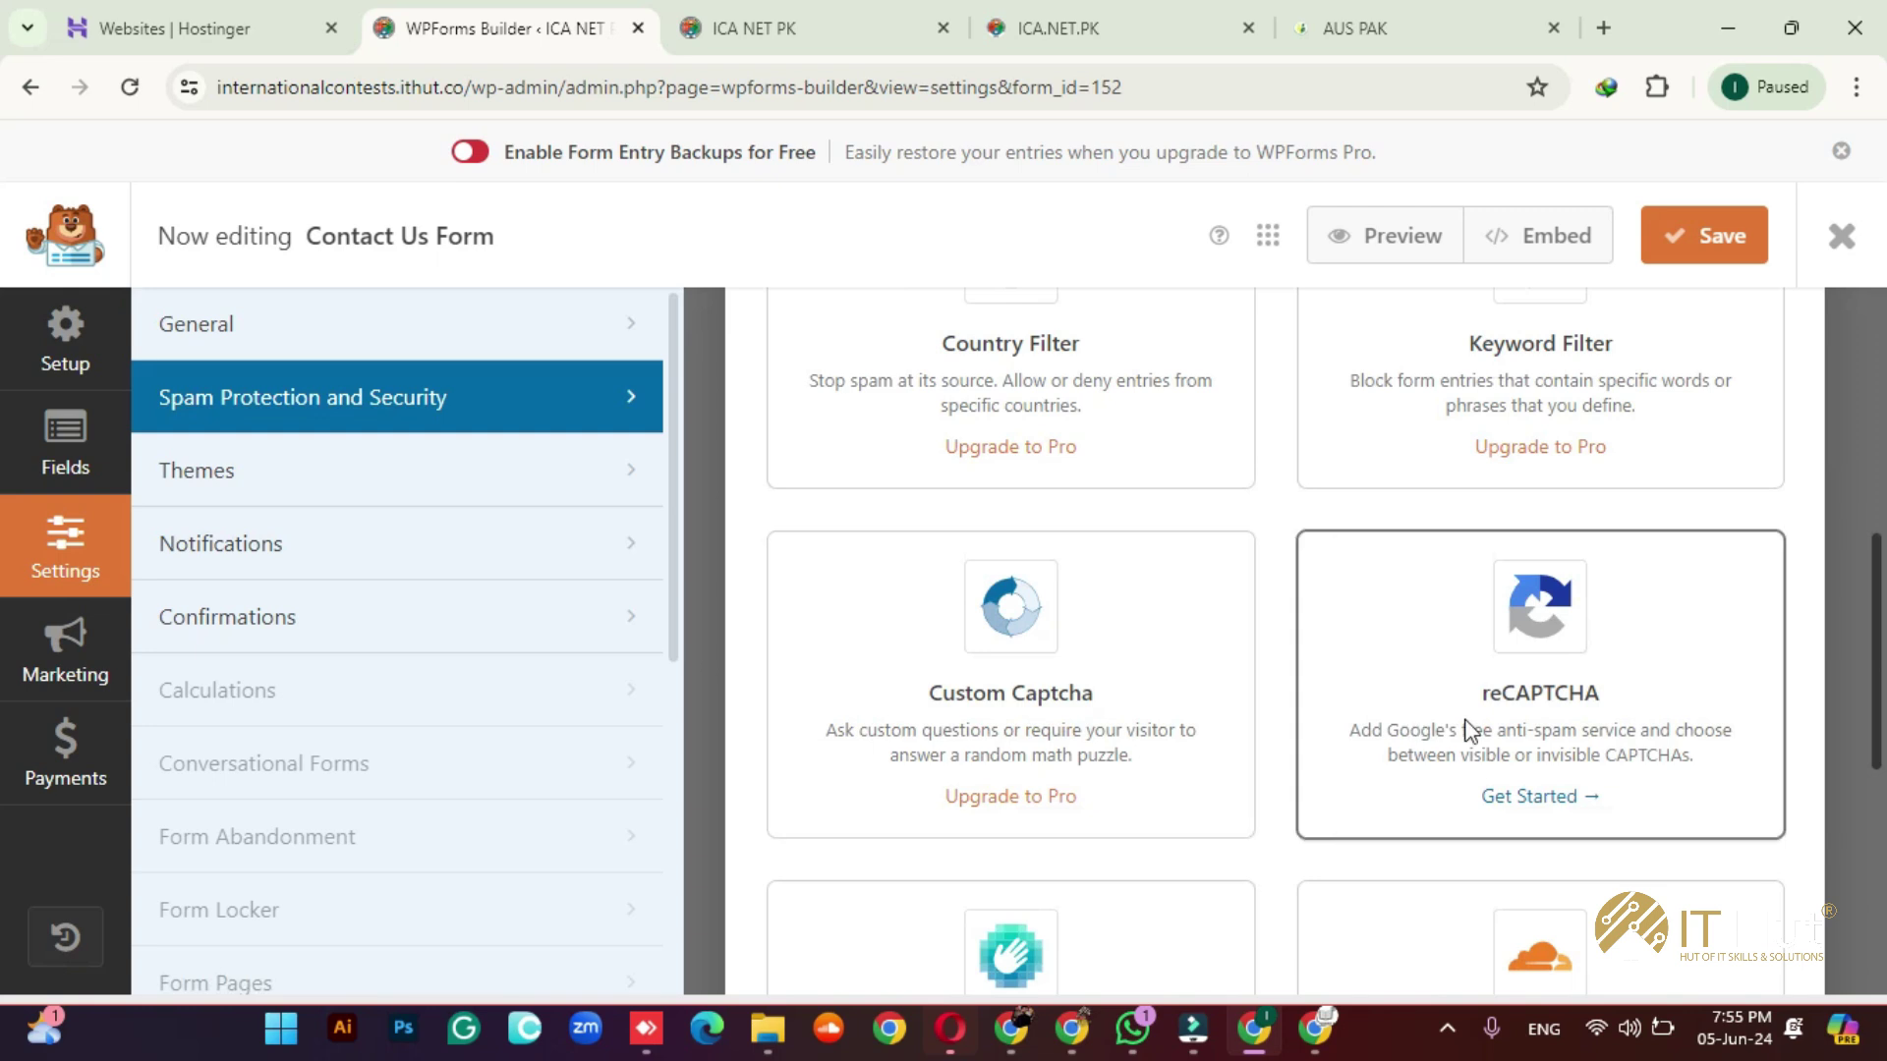
scroll(1470, 733, "down", 1)
scroll(1465, 493, "down", 3)
scroll(1103, 855, "up", 3)
scroll(1002, 707, "down", 3)
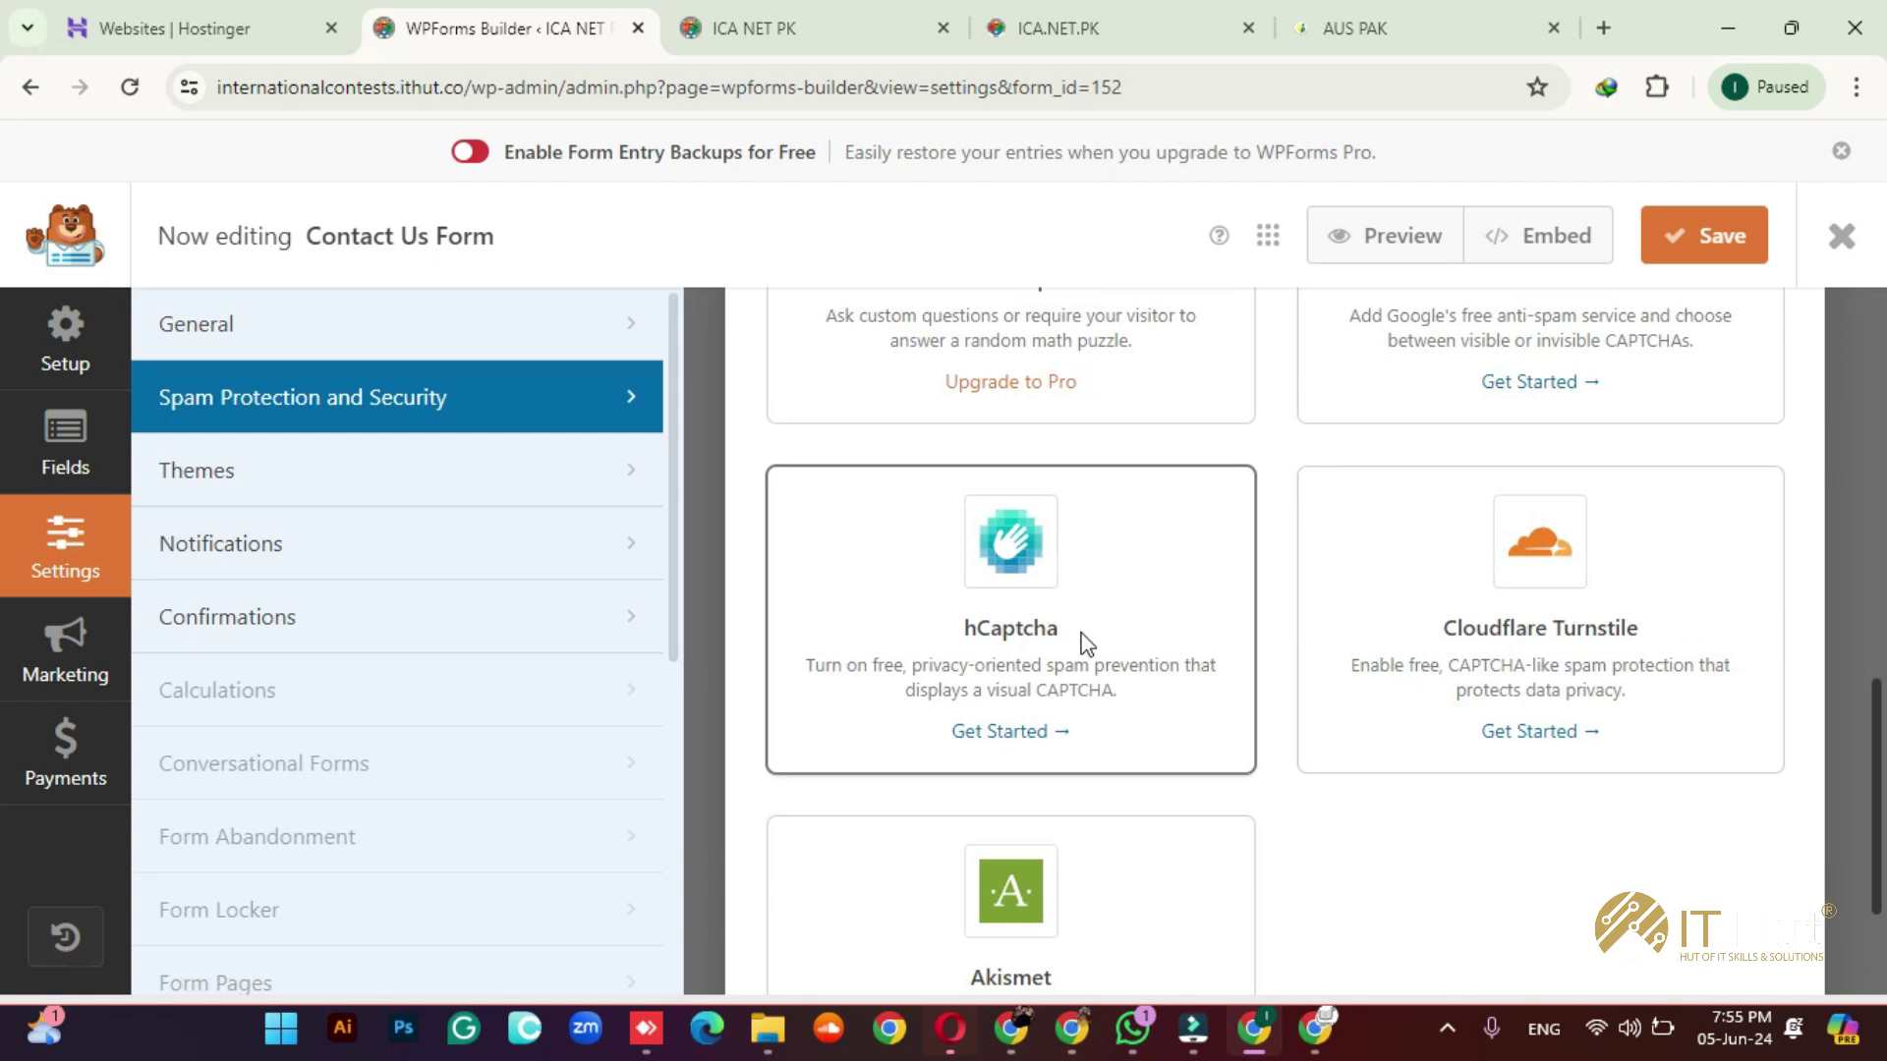
scroll(1085, 644, "up", 1)
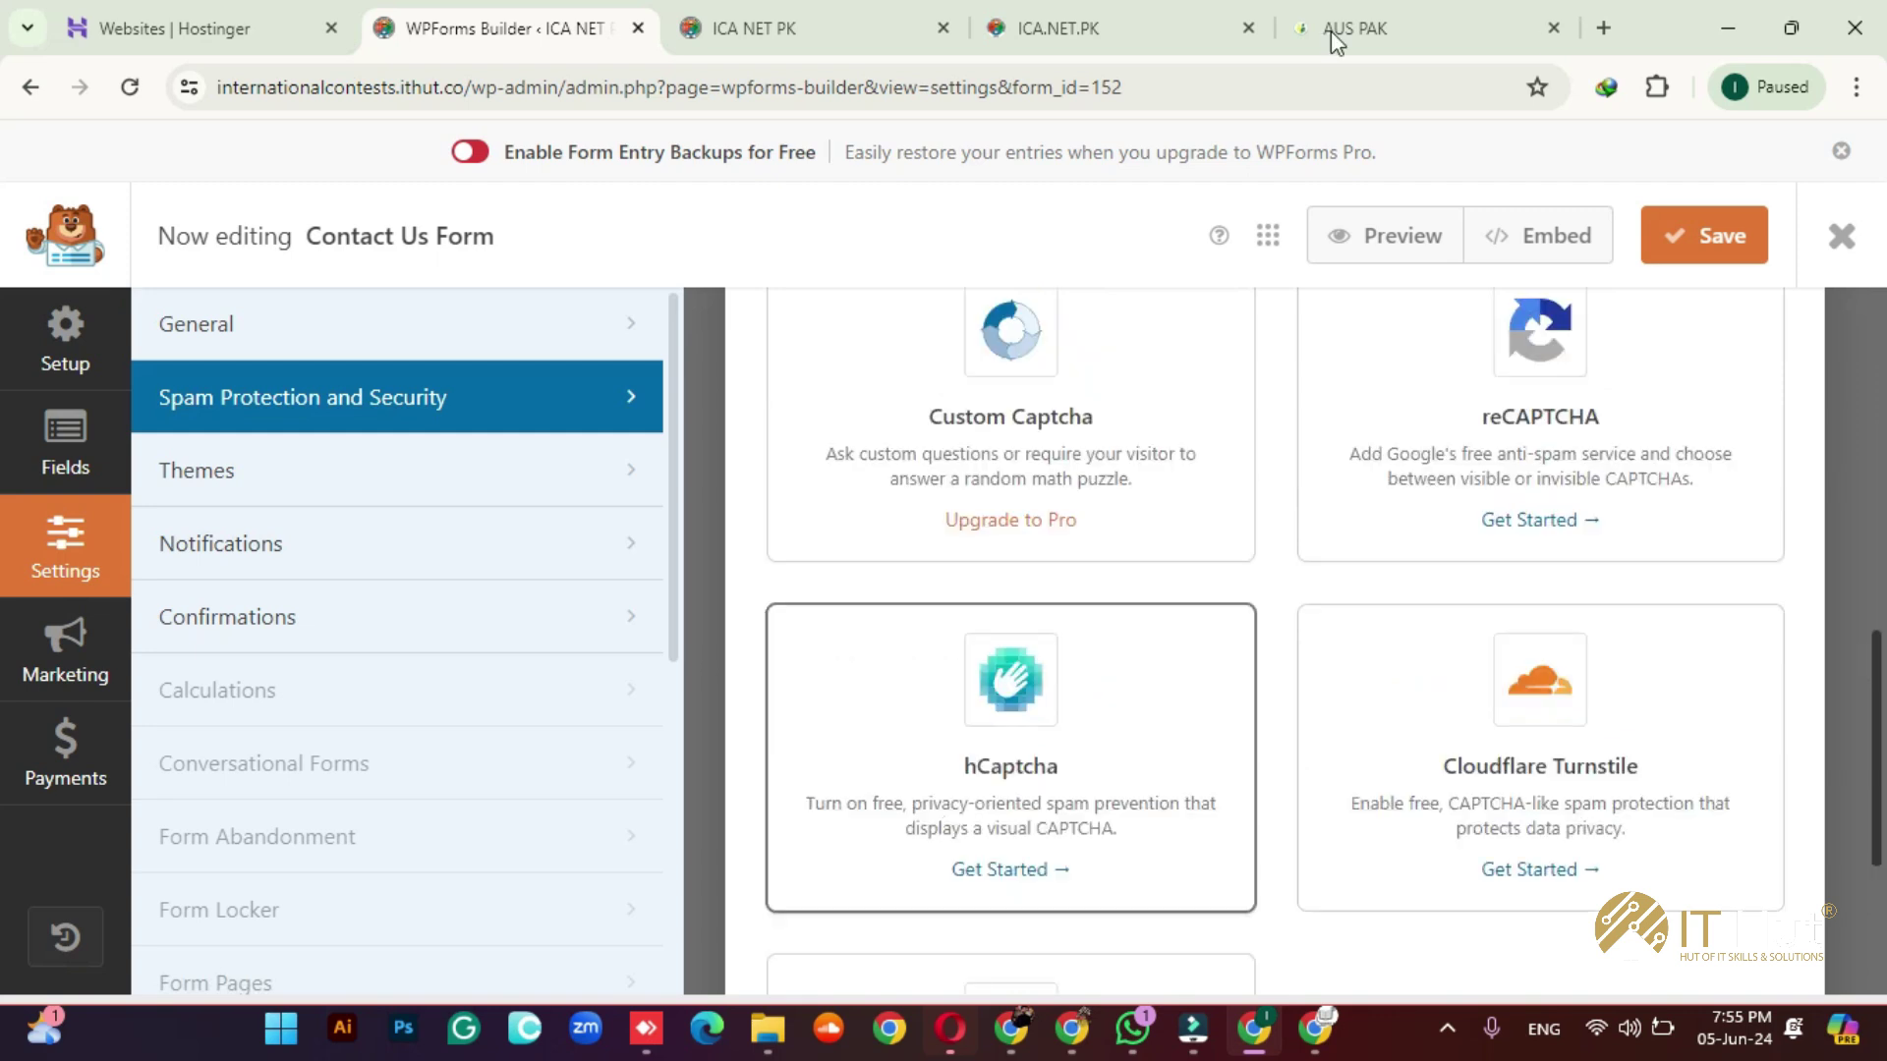
Step: Search Google for hCaptcha in a new browser tab and open the official hCaptcha website
left_click(1602, 30)
type("hcpa")
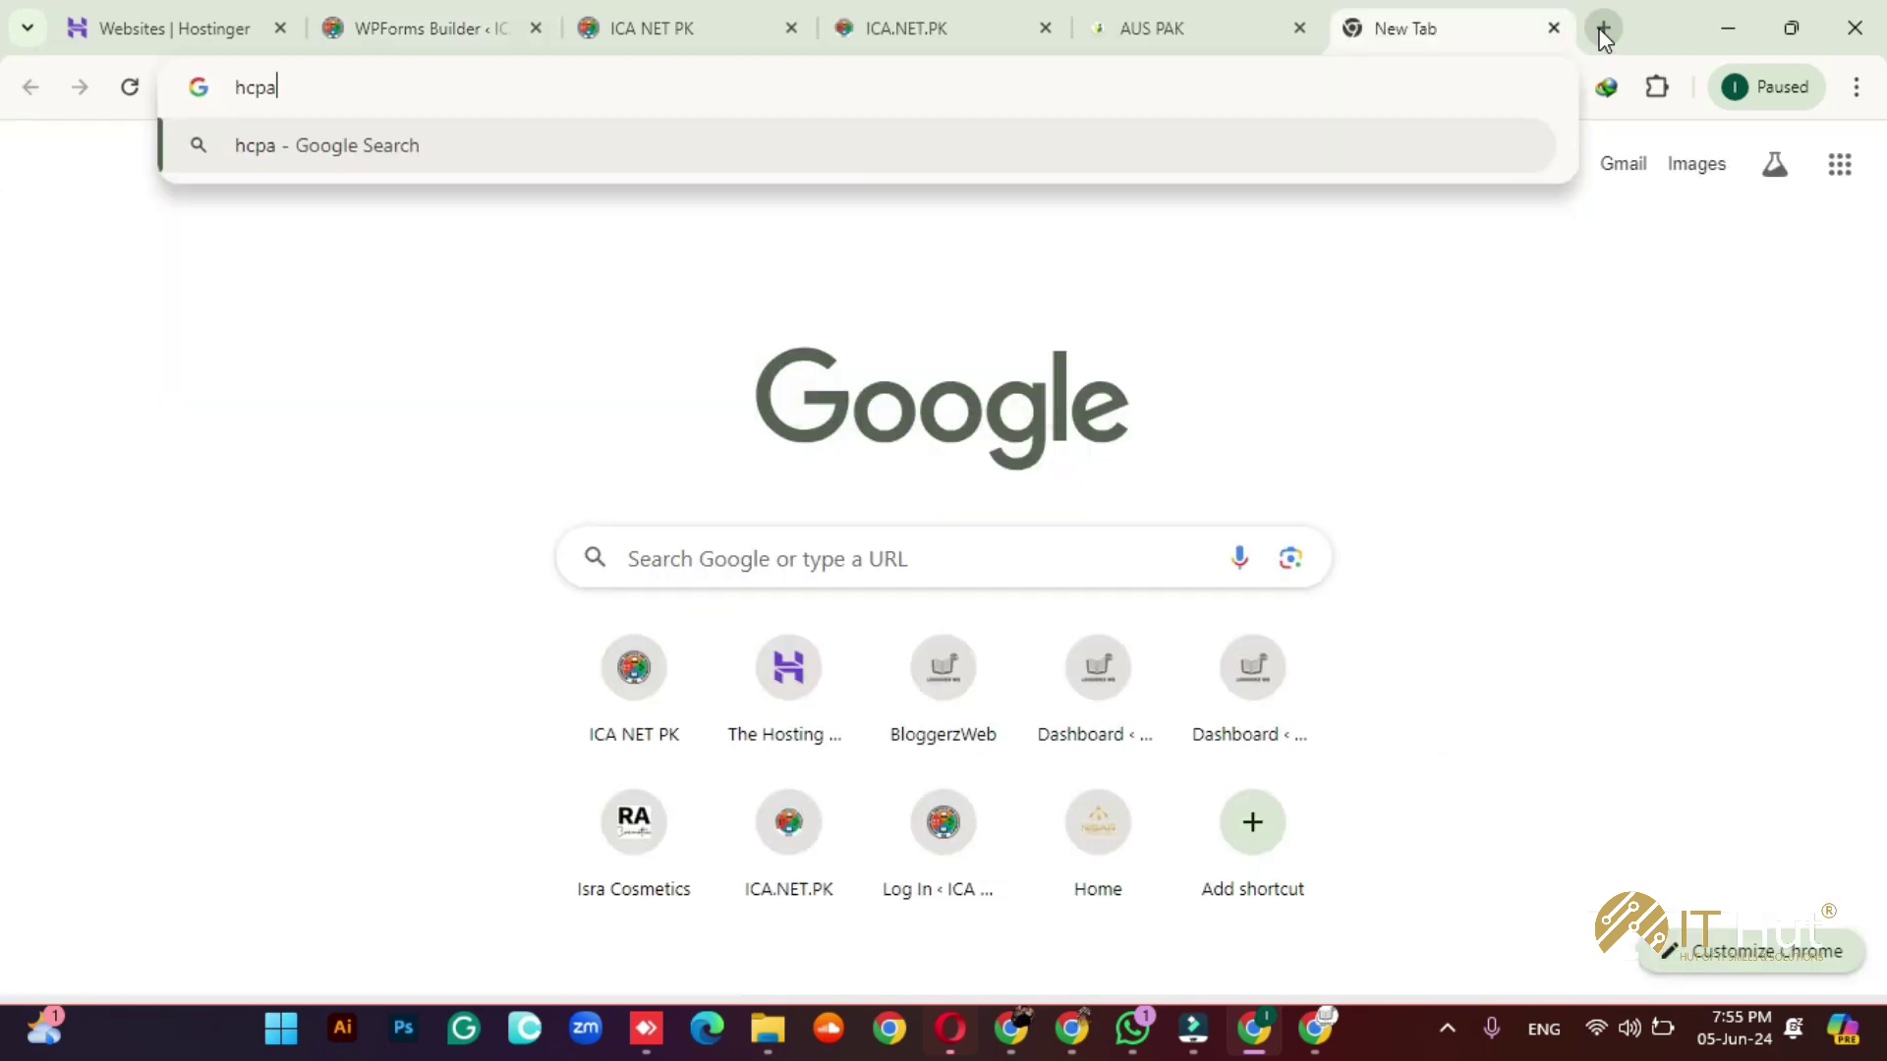
type("tcha")
key("Return")
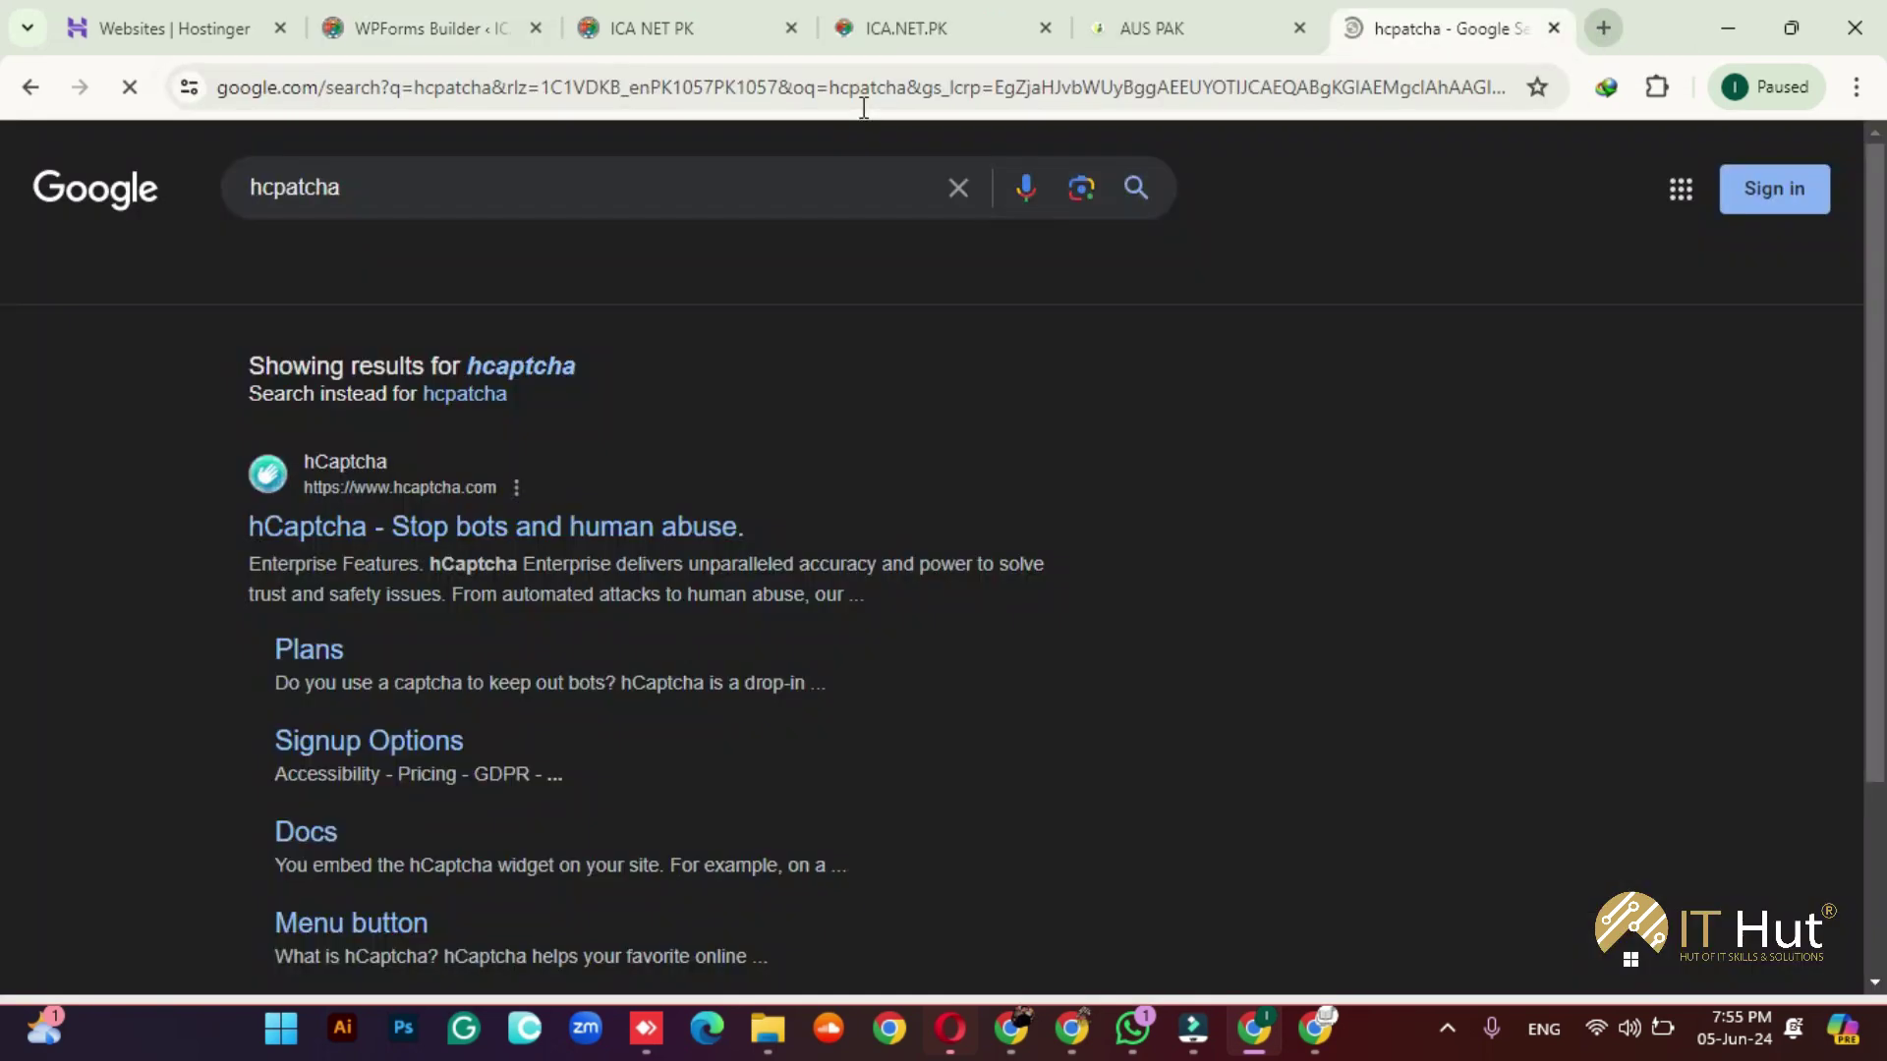
left_click(481, 536)
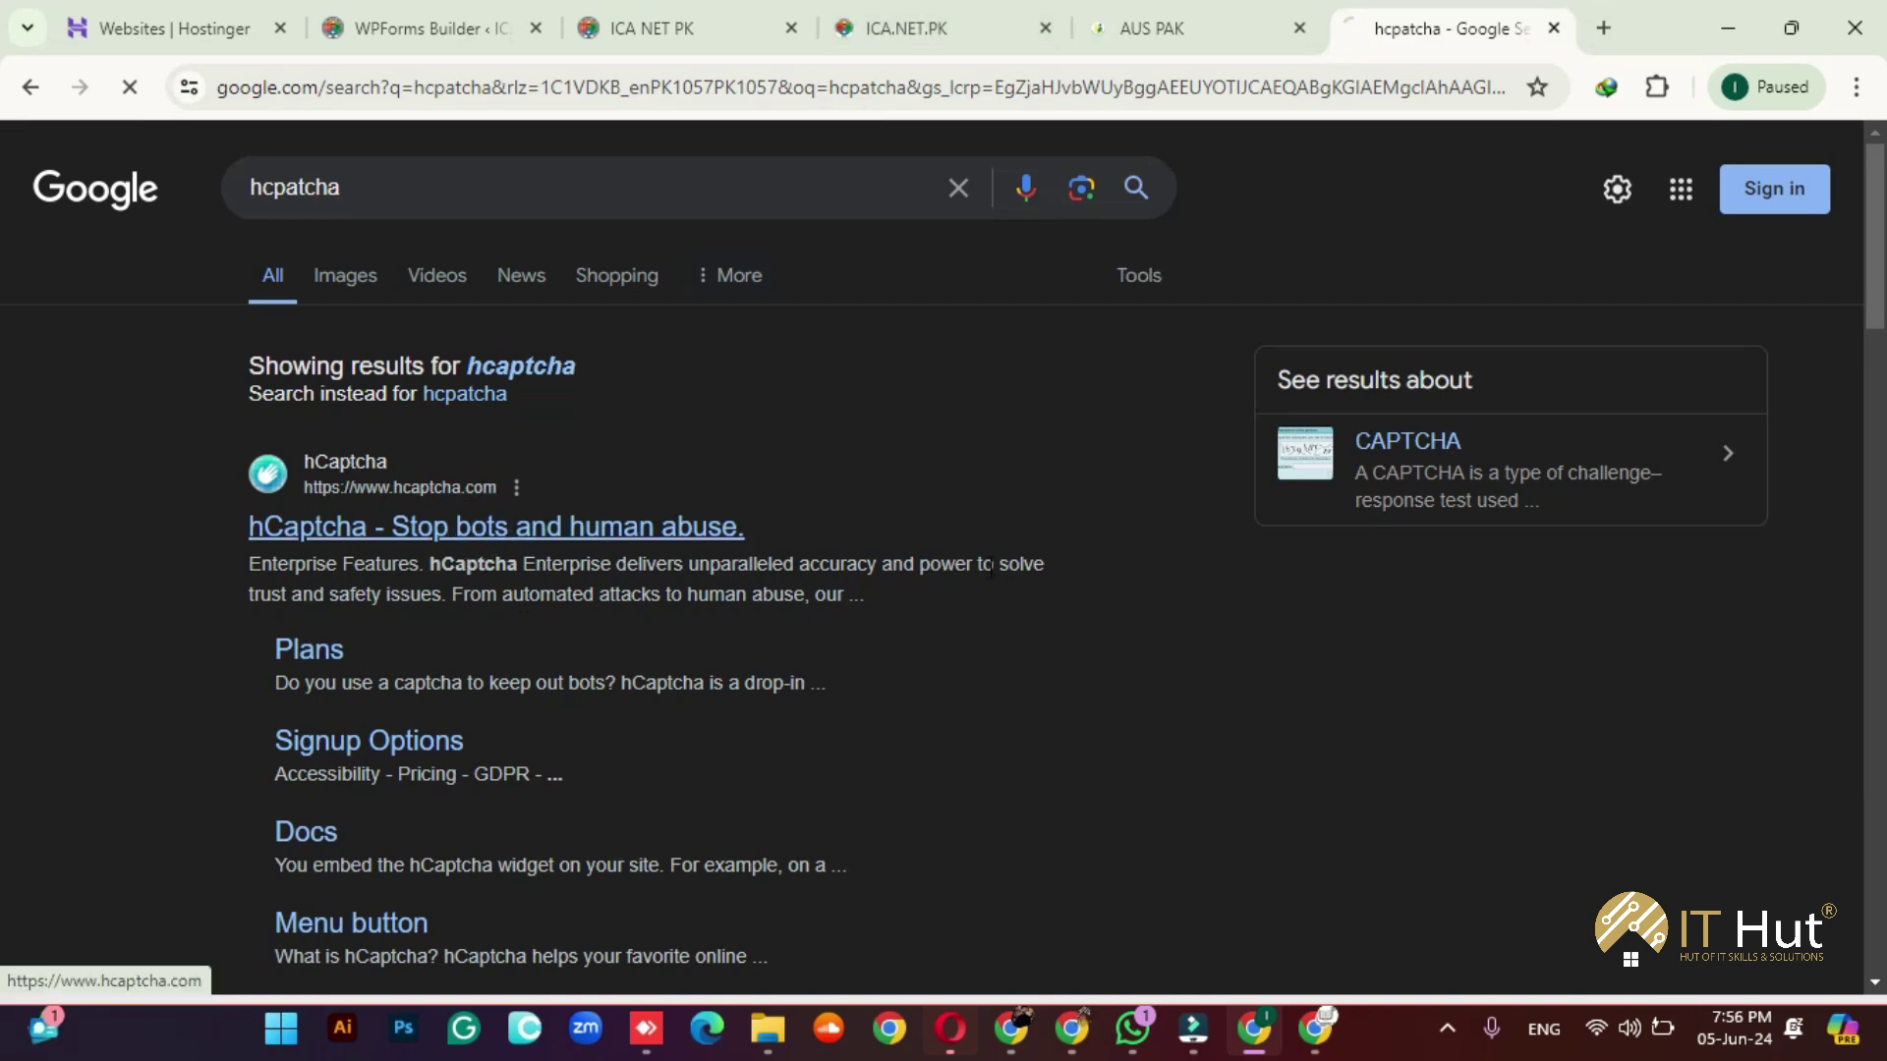